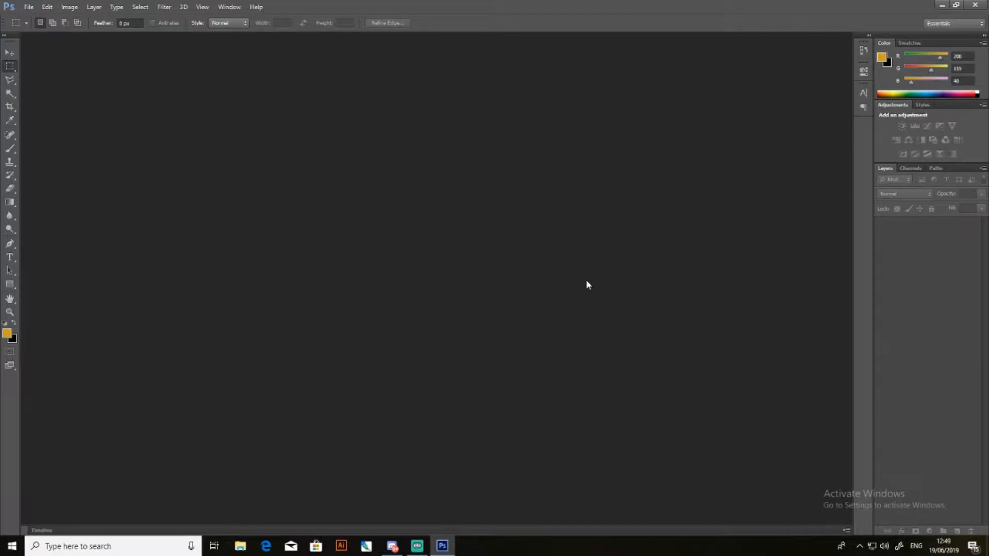
# - Create a new document 2560 pixels wide and 1440 pixels high
pyautogui.click(29, 7)
pyautogui.click(34, 18)
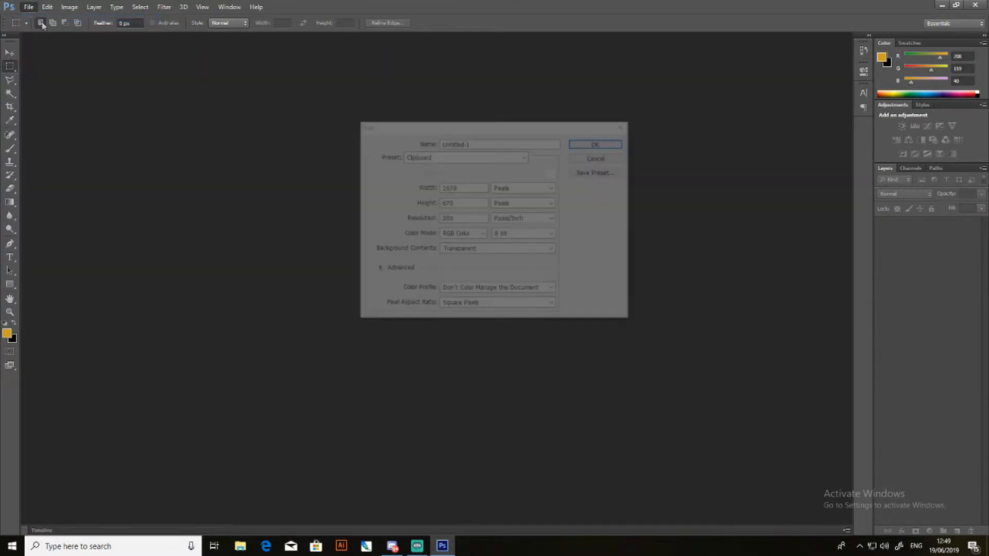
pyautogui.doubleClick(473, 189)
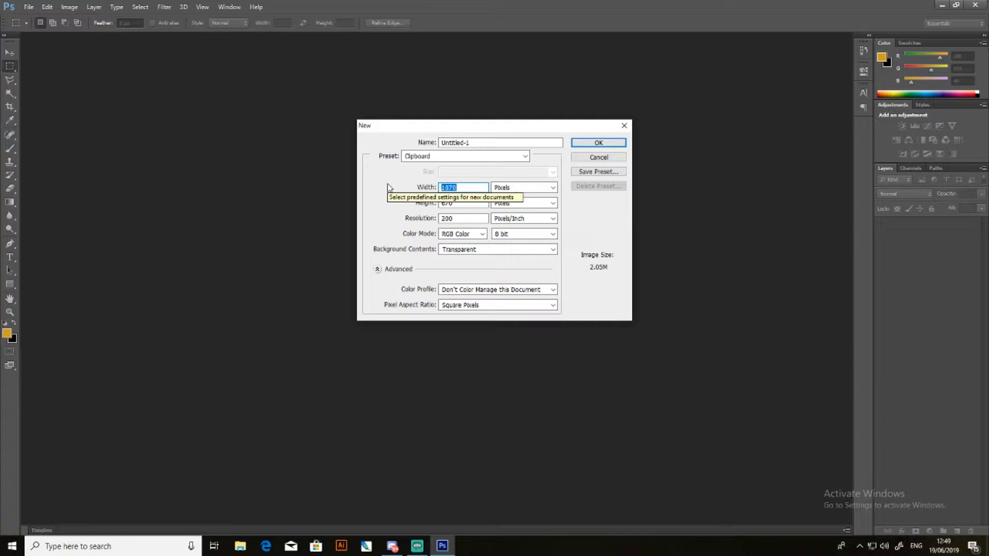
pyautogui.write('2560')
pyautogui.press('Tab')
pyautogui.press('Tab')
pyautogui.write('144')
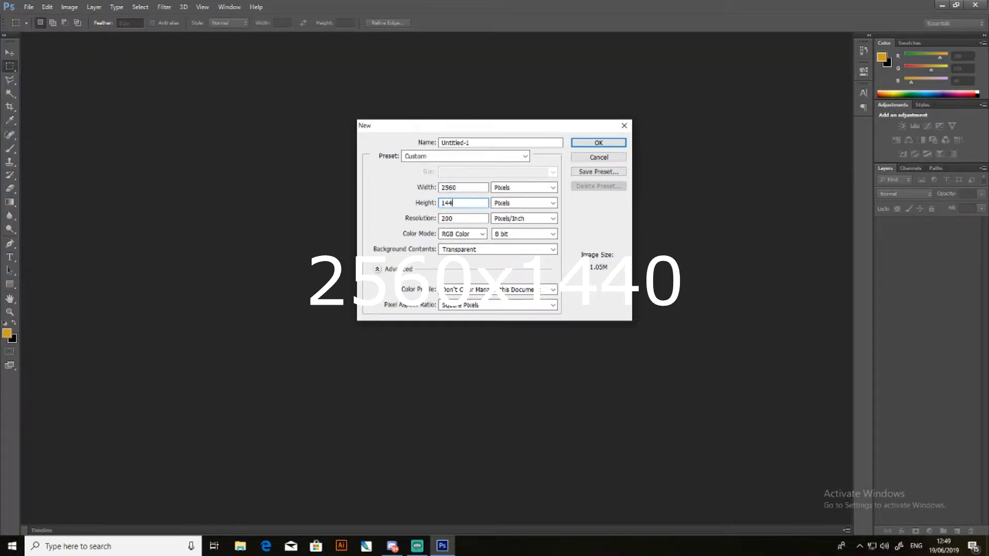
pyautogui.press('Return')
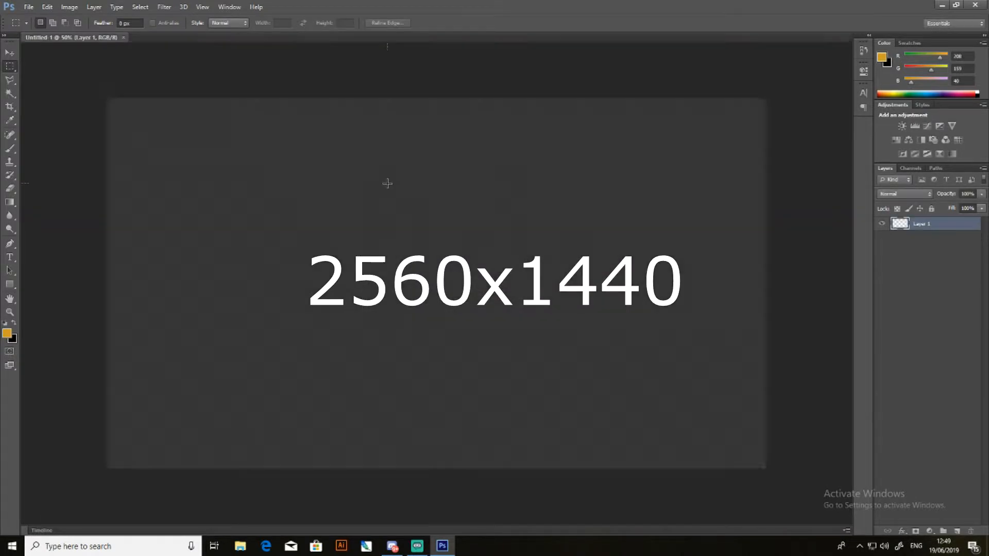
pyautogui.moveTo(77, 83); pyautogui.dragTo(360, 263)
pyautogui.click(46, 94)
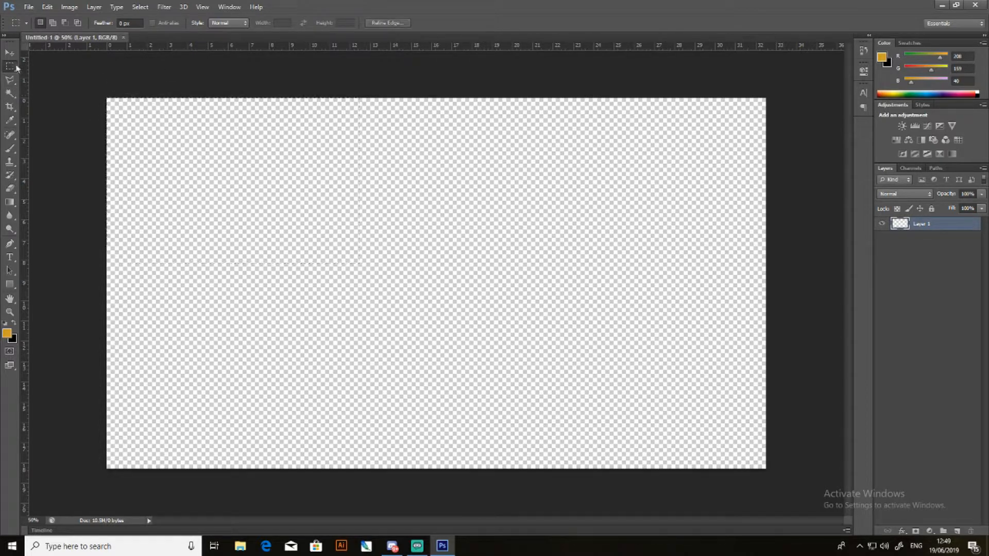
pyautogui.click(10, 53)
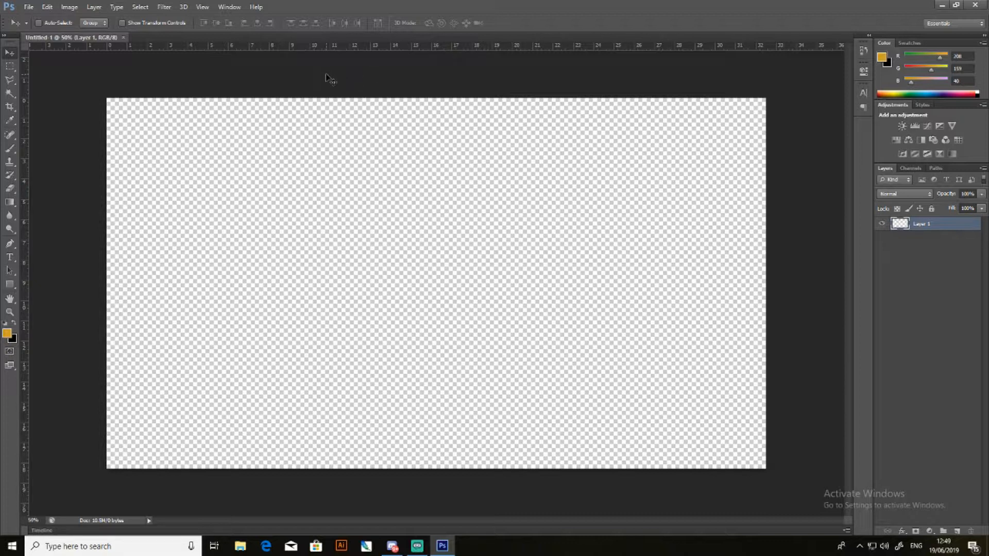
# - Switch to the web browser, open Google and close the leftover banner search tab
pyautogui.click(11, 546)
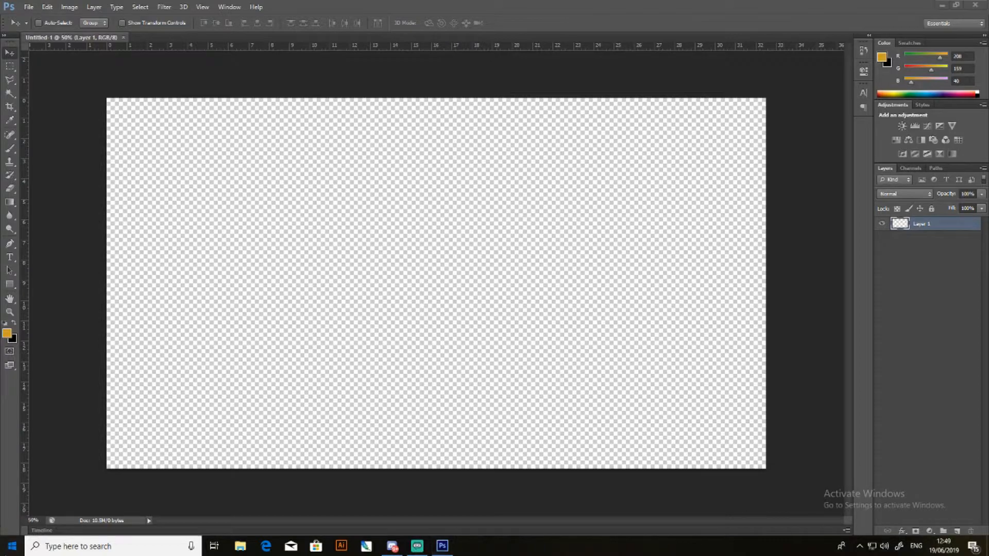
pyautogui.write('google')
pyautogui.press('Return')
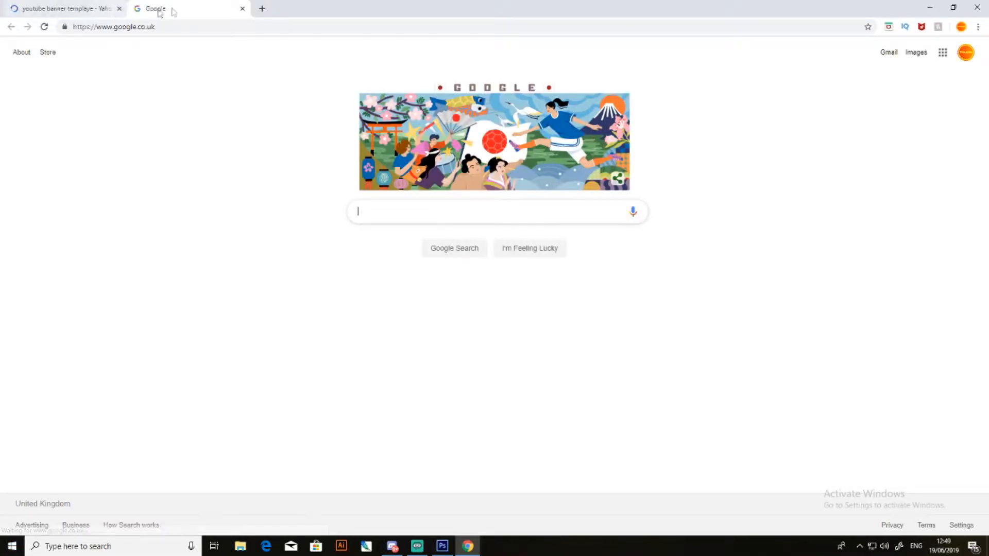
pyautogui.click(119, 9)
# - Search Google for "YouTube Banner Template"
pyautogui.click(417, 211)
pyautogui.write('Y')
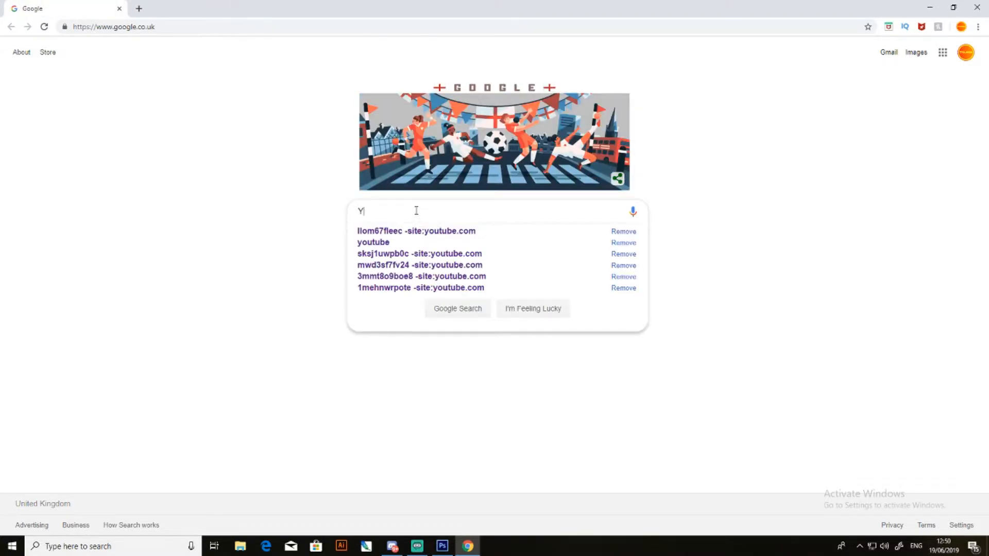
pyautogui.write('outube')
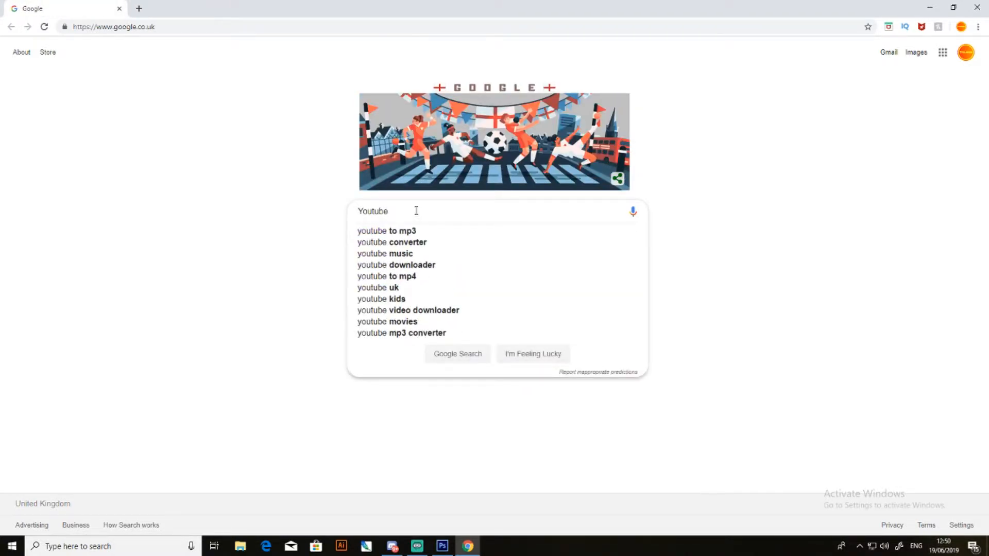
pyautogui.press('BackSpace')
pyautogui.press('BackSpace')
pyautogui.press('BackSpace')
pyautogui.press('BackSpace')
pyautogui.press('BackSpace')
pyautogui.press('BackSpace')
pyautogui.press('BackSpace')
pyautogui.press('BackSpace')
pyautogui.write('YouTube Ban')
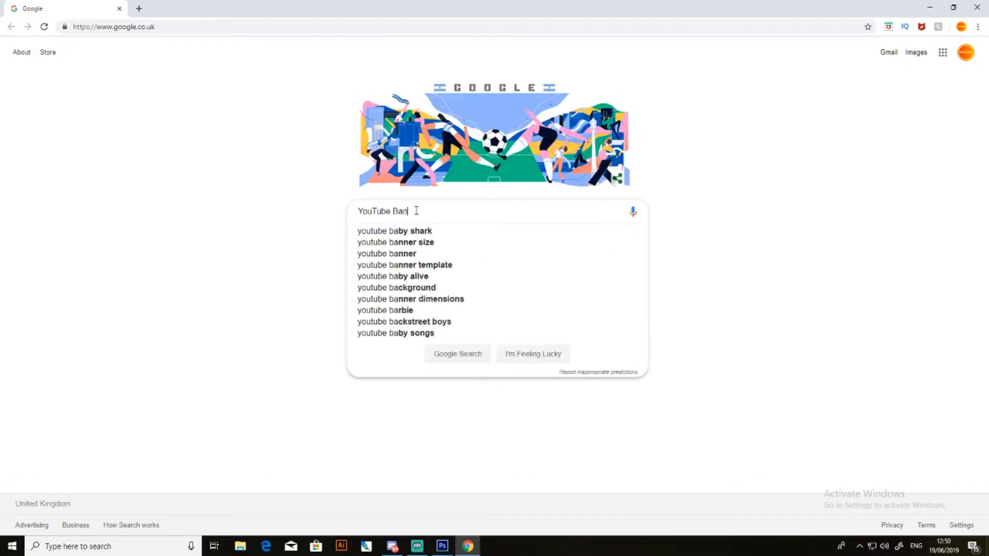
pyautogui.write('ner Template')
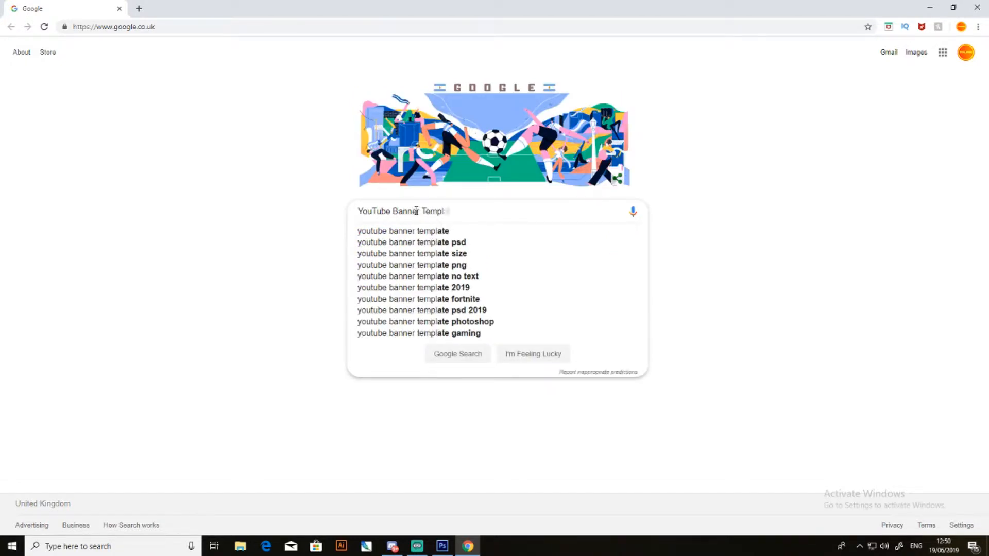
pyautogui.press('Return')
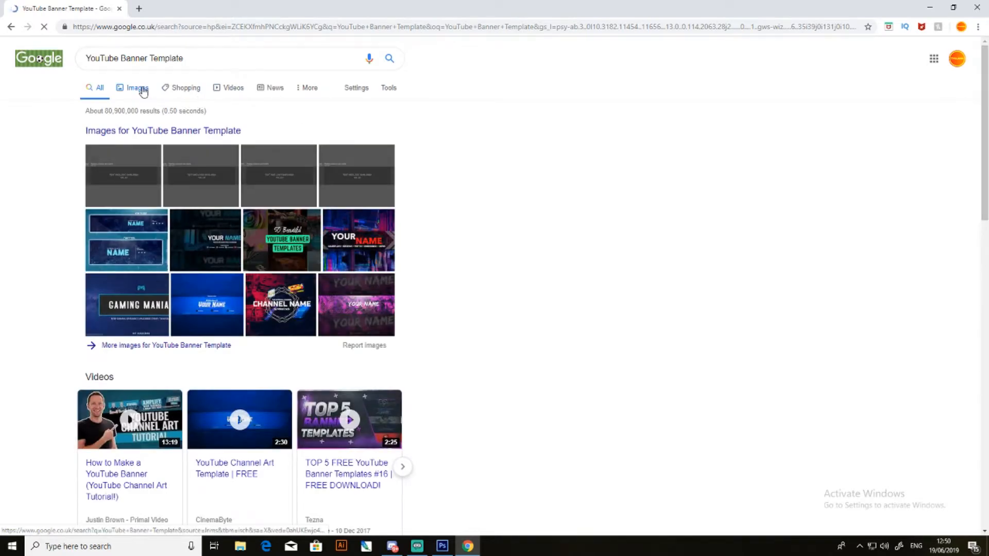
# - Preview the first YouTube Channel Art Template among the image results and close the browser
pyautogui.click(139, 89)
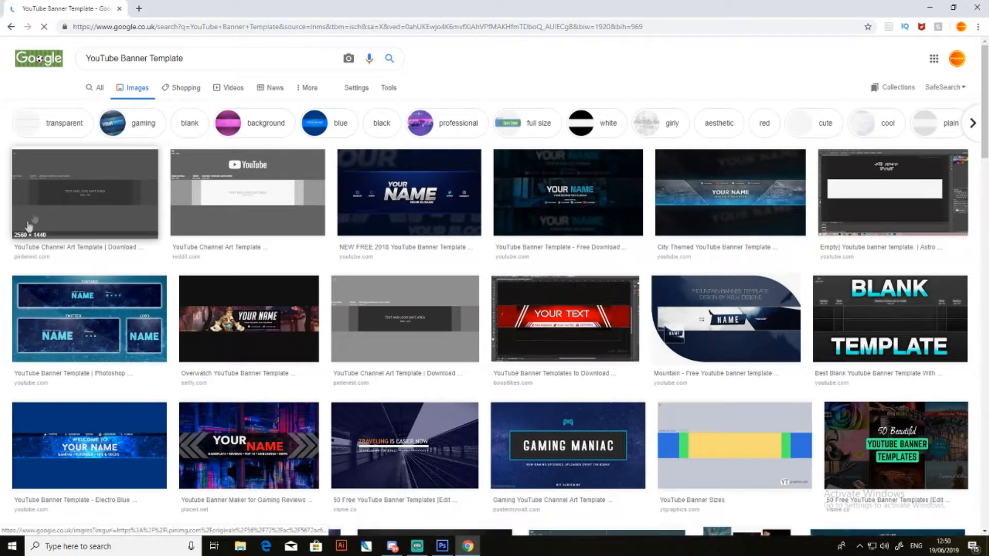
pyautogui.click(67, 206)
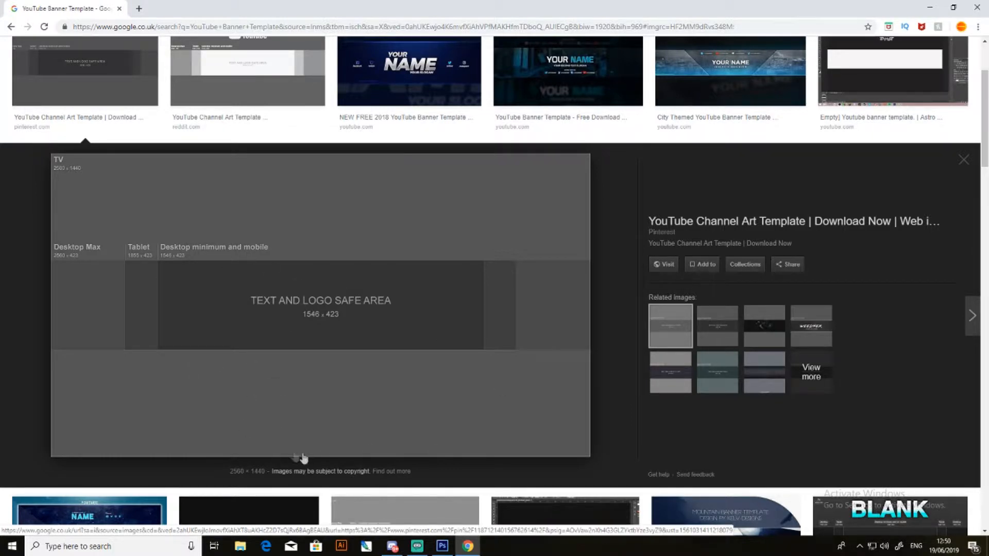
pyautogui.scroll(3, 421, 335)
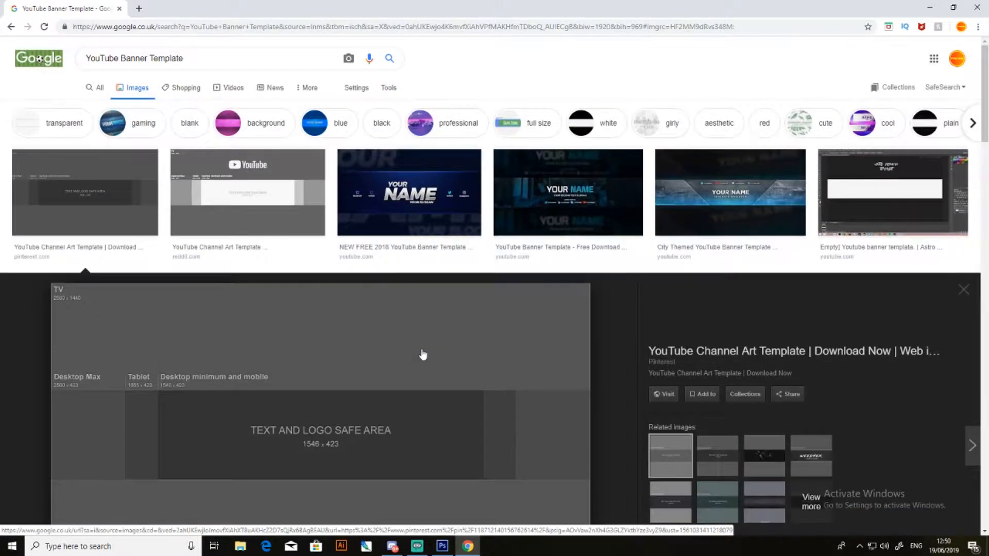
pyautogui.click(977, 7)
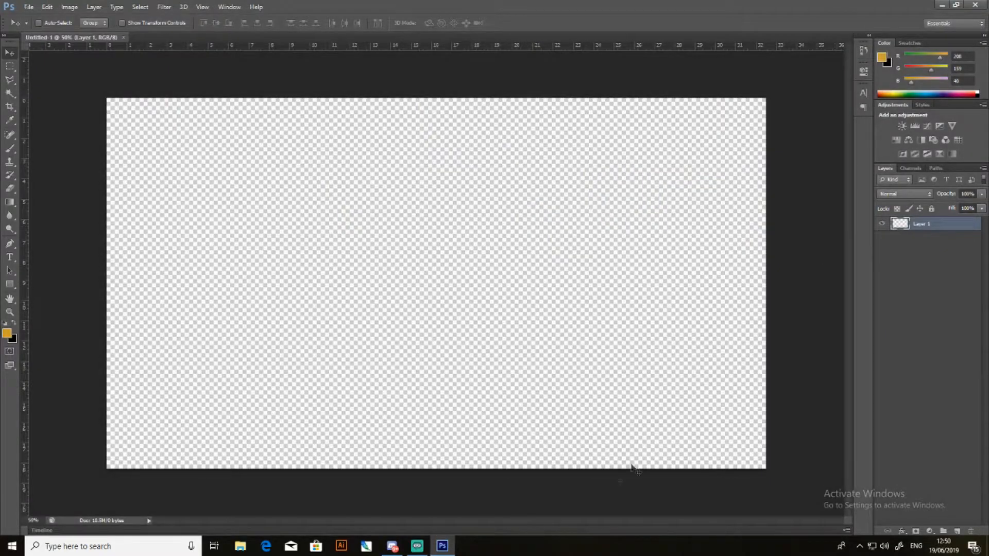
# - Place banner-template.png from the Camera Roll library onto the canvas at its default fit
pyautogui.click(29, 7)
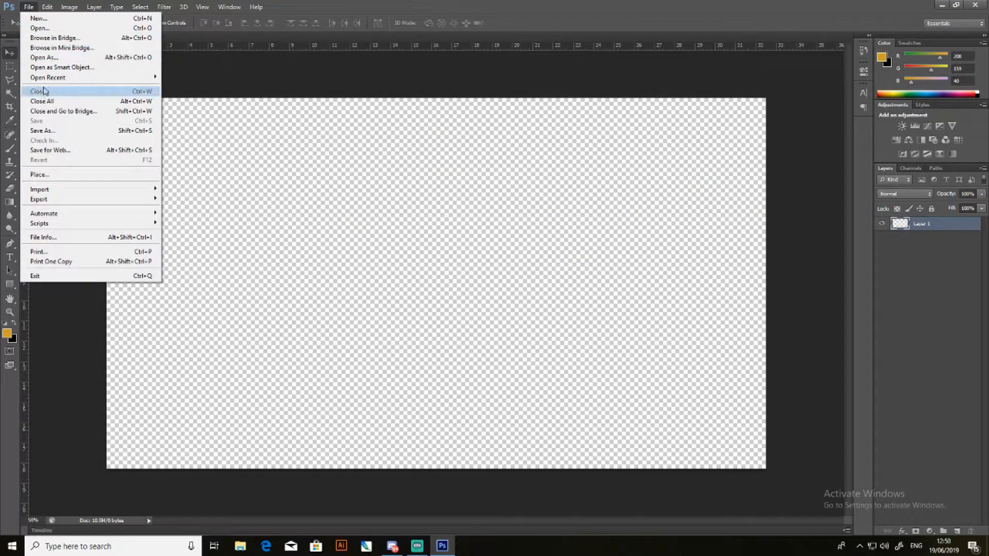
pyautogui.click(41, 174)
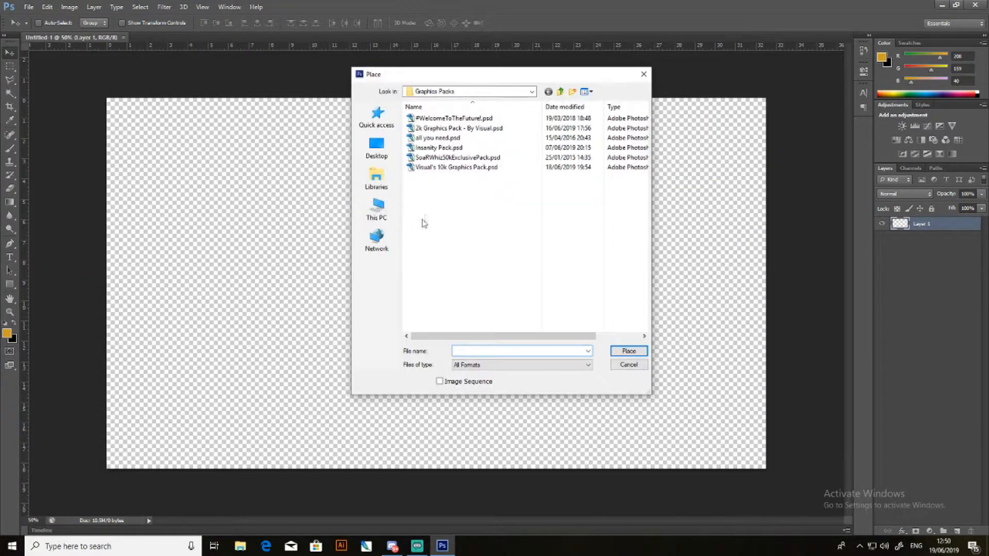
pyautogui.click(382, 174)
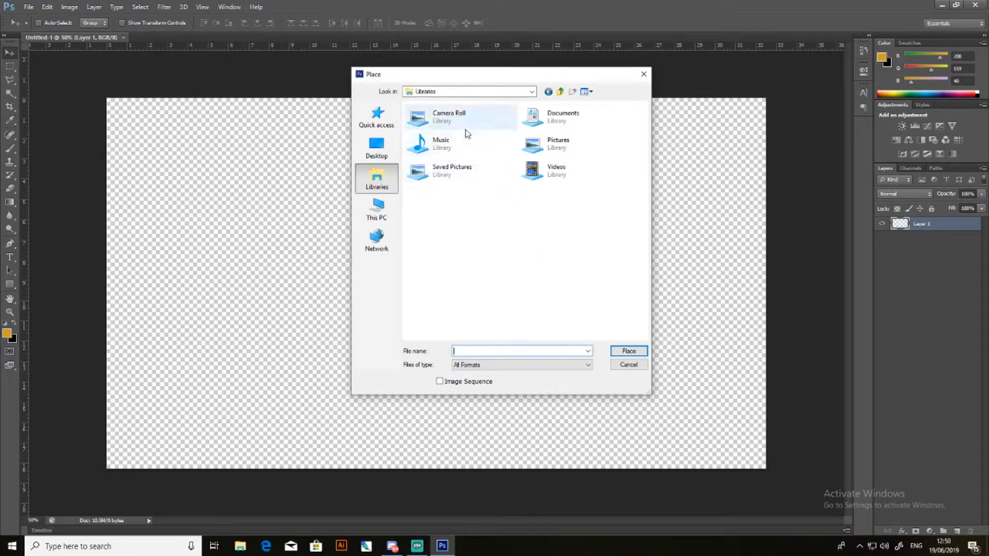
pyautogui.doubleClick(450, 123)
pyautogui.click(532, 287)
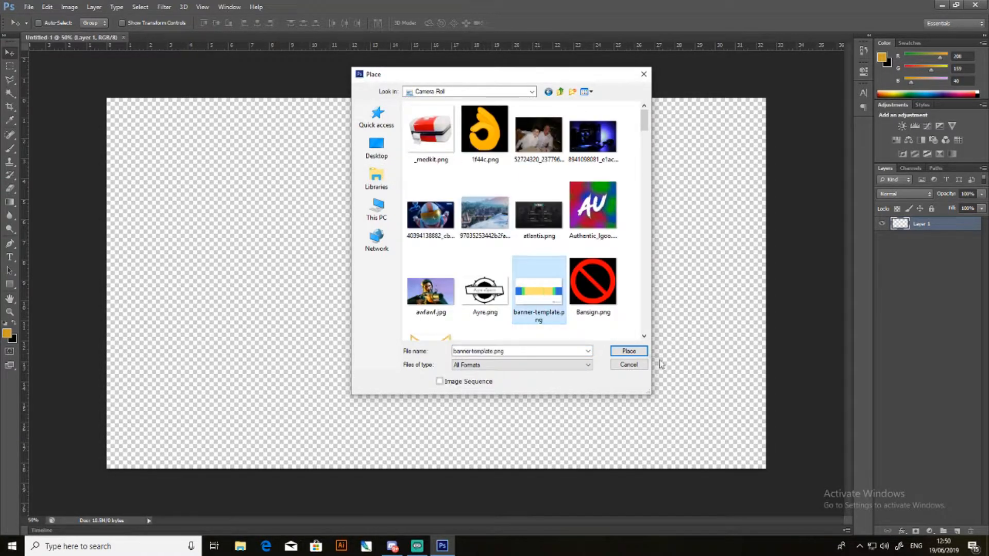
pyautogui.click(630, 352)
pyautogui.moveTo(641, 384); pyautogui.dragTo(639, 383)
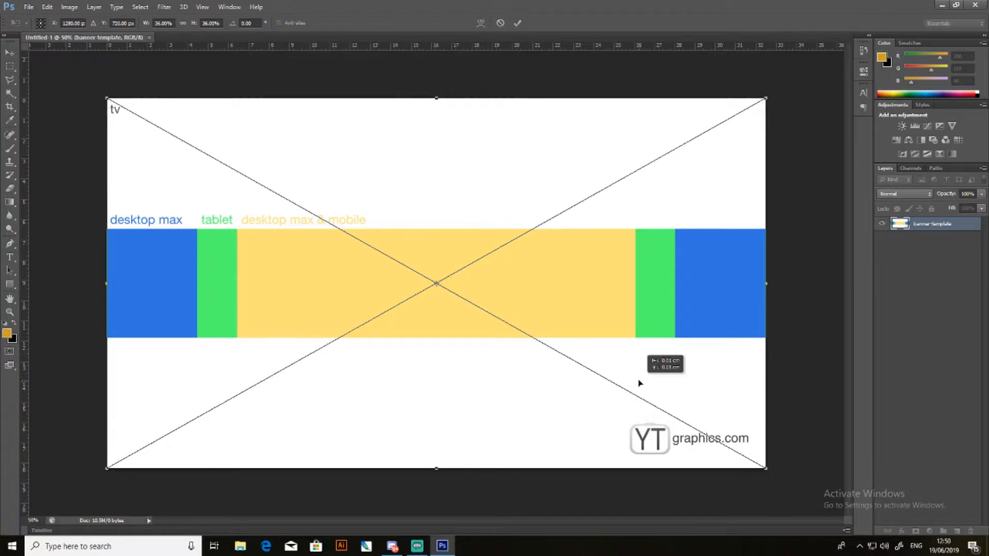
pyautogui.click(9, 52)
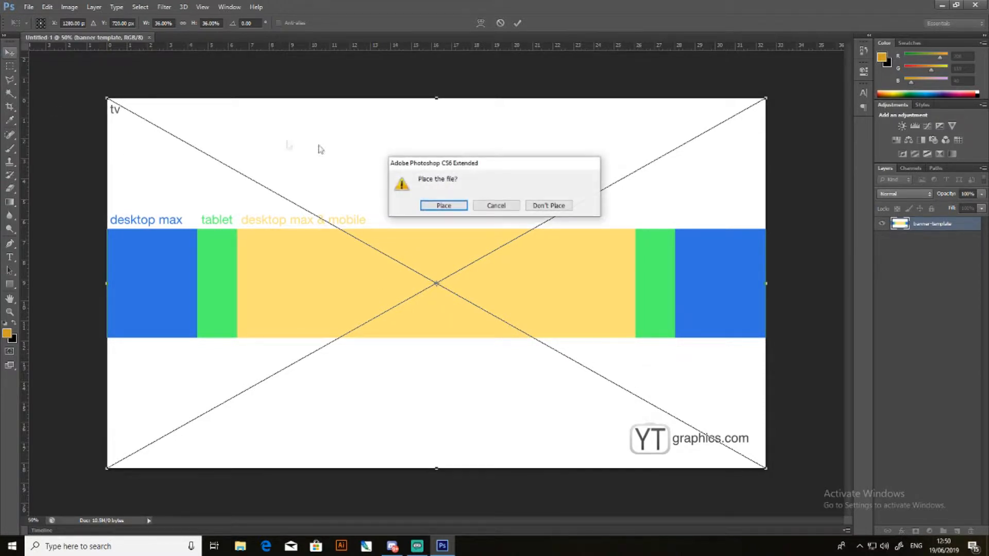
pyautogui.click(433, 206)
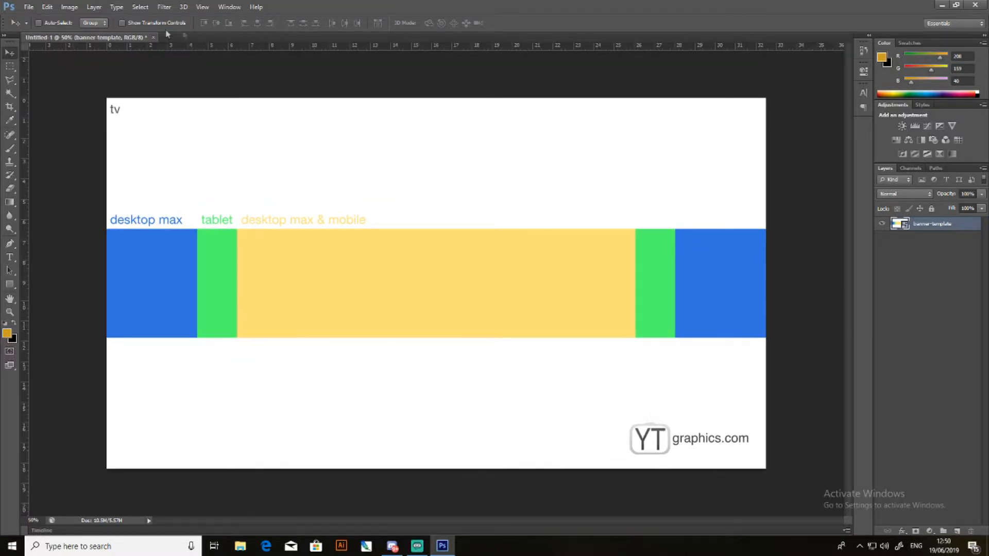
# - Add vertical guides along the outer and inner edges of both green tablet zones and horizontal guides along the coloured band's upper and lower edges
pyautogui.moveTo(25, 213); pyautogui.dragTo(197, 242)
pyautogui.moveTo(24, 256); pyautogui.dragTo(236, 257)
pyautogui.moveTo(25, 258); pyautogui.dragTo(635, 290)
pyautogui.moveTo(26, 265); pyautogui.dragTo(657, 289)
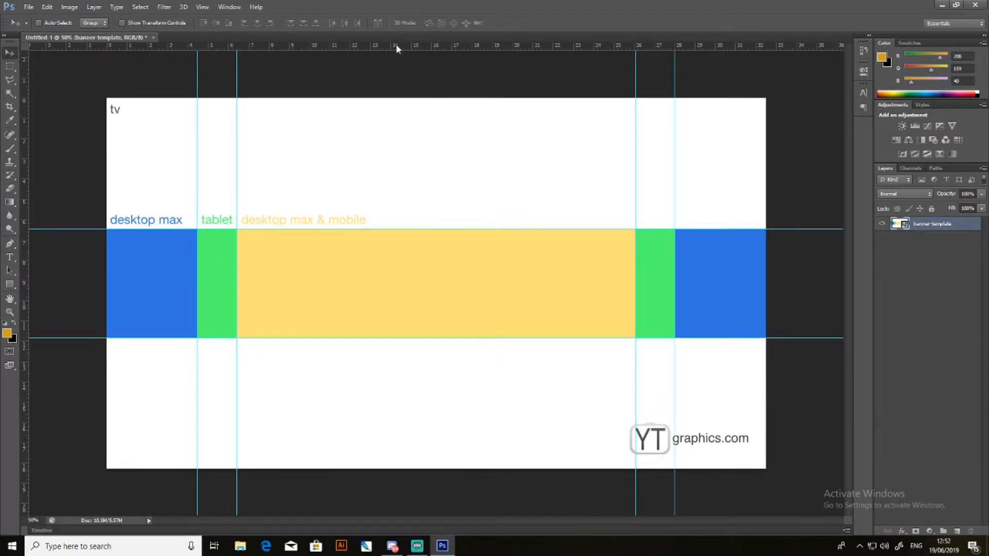
pyautogui.moveTo(397, 45); pyautogui.dragTo(454, 337)
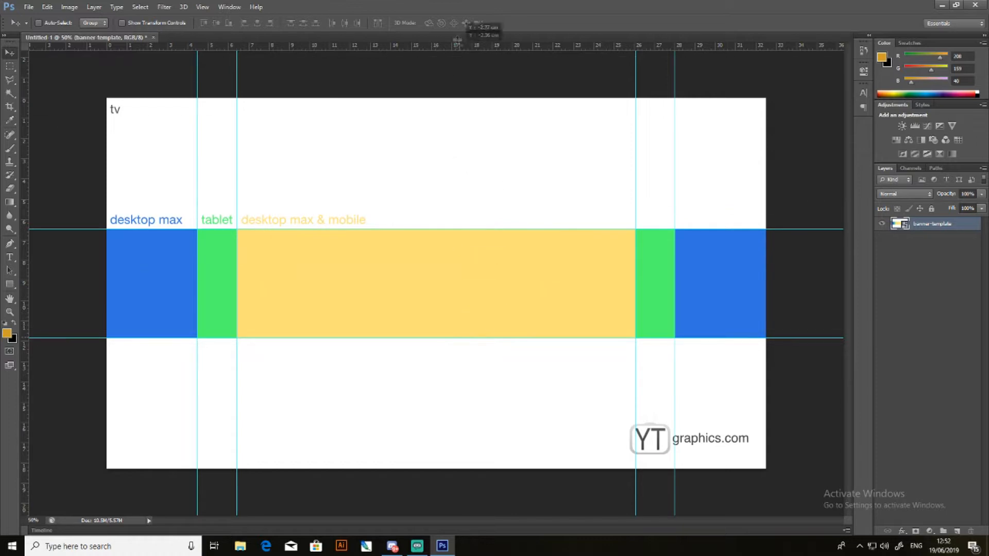
# - Hide the banner-template layer so only the guides remain over the transparent canvas
pyautogui.click(883, 225)
pyautogui.click(883, 225)
pyautogui.click(883, 225)
pyautogui.click(883, 225)
pyautogui.click(883, 225)
pyautogui.click(882, 225)
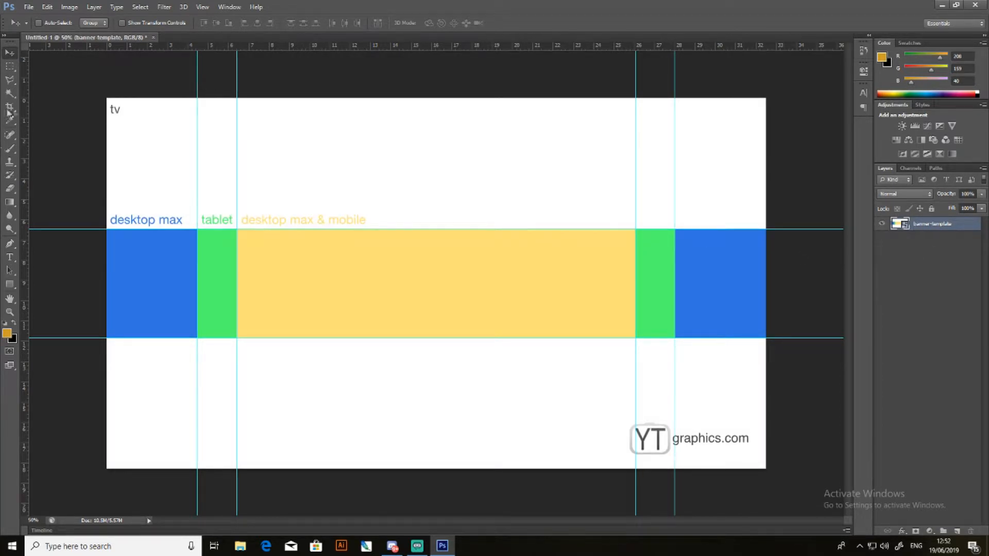
pyautogui.click(10, 285)
pyautogui.click(882, 224)
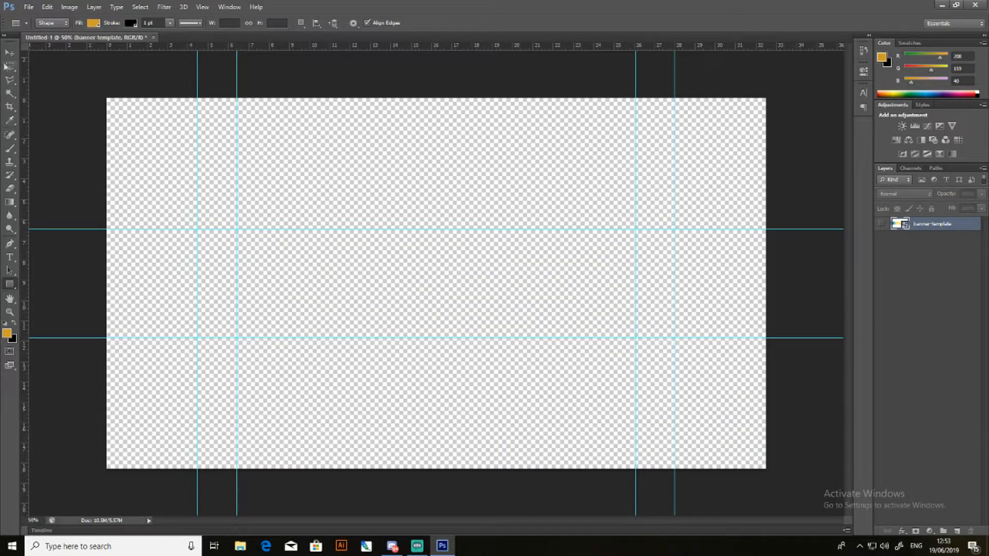
# - Choose the Rectangle Tool and set its shape fill to black
pyautogui.rightClick(10, 286)
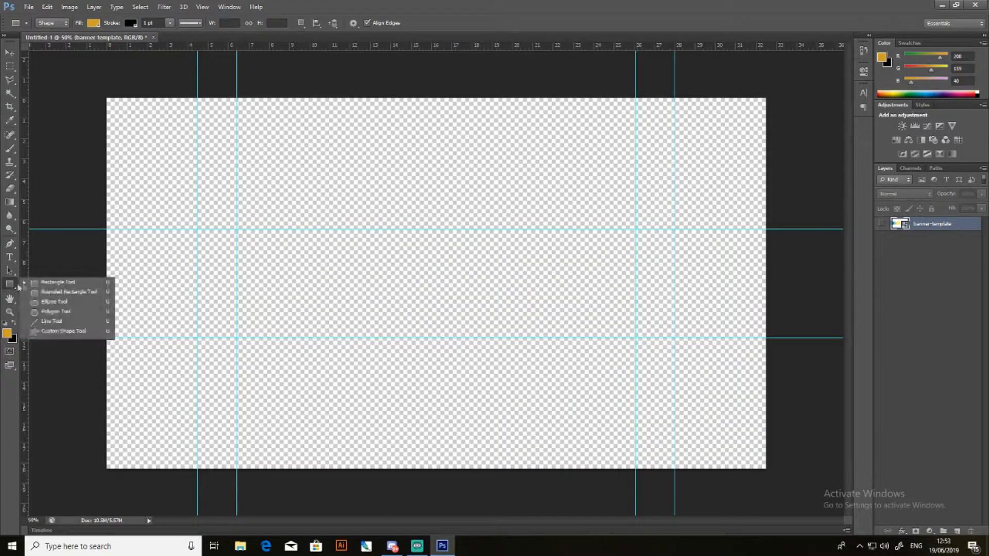
pyautogui.click(38, 284)
pyautogui.rightClick(9, 286)
pyautogui.click(42, 284)
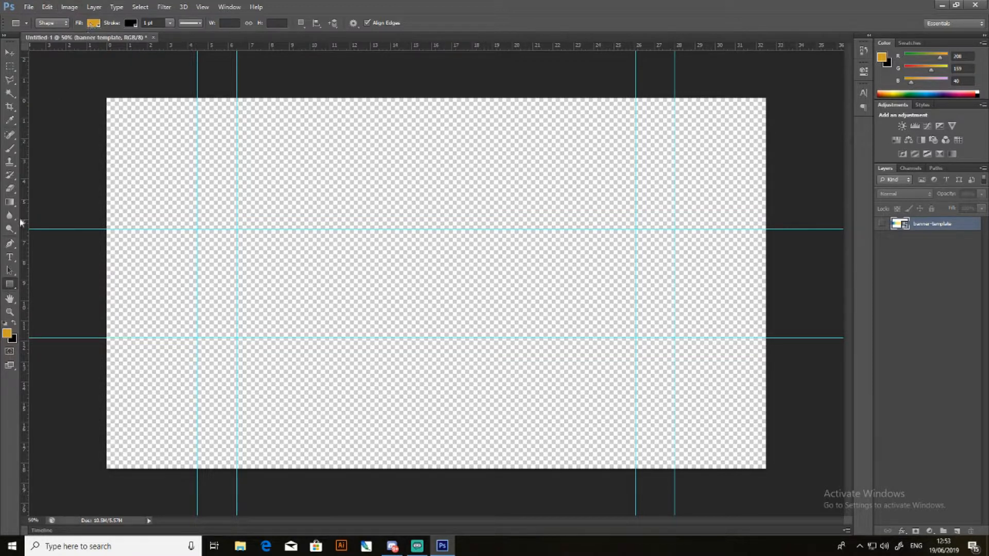
pyautogui.rightClick(15, 285)
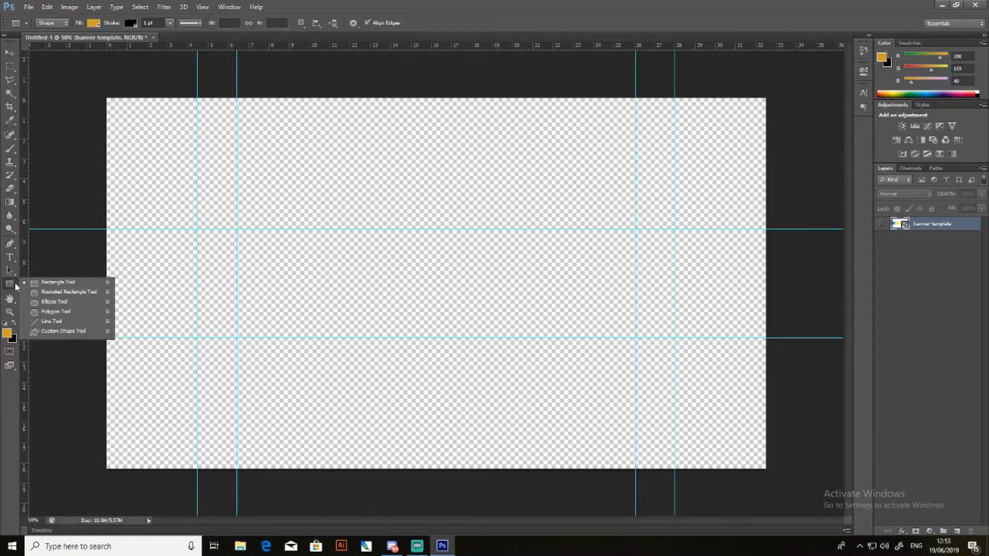
pyautogui.click(42, 284)
pyautogui.click(95, 23)
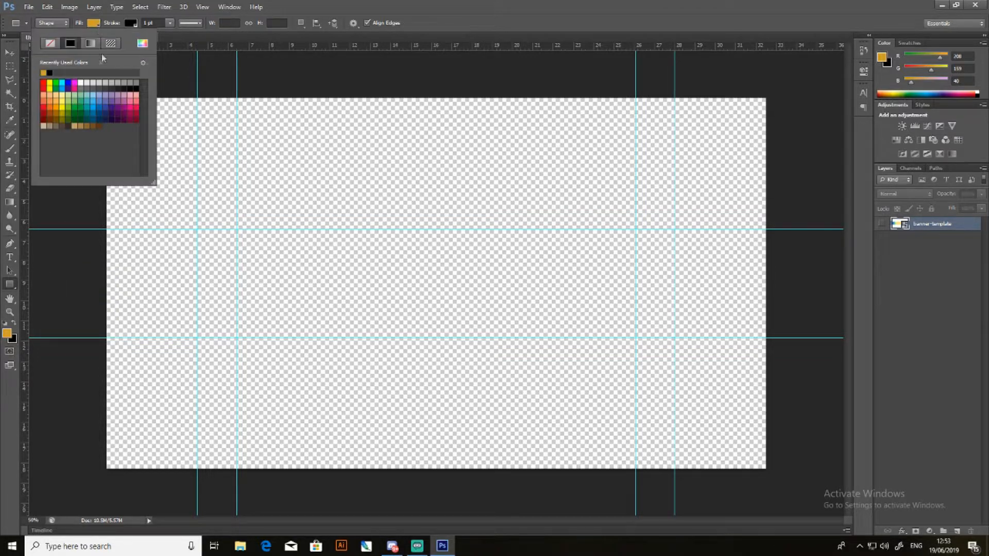
pyautogui.click(73, 83)
pyautogui.click(136, 83)
pyautogui.click(845, 72)
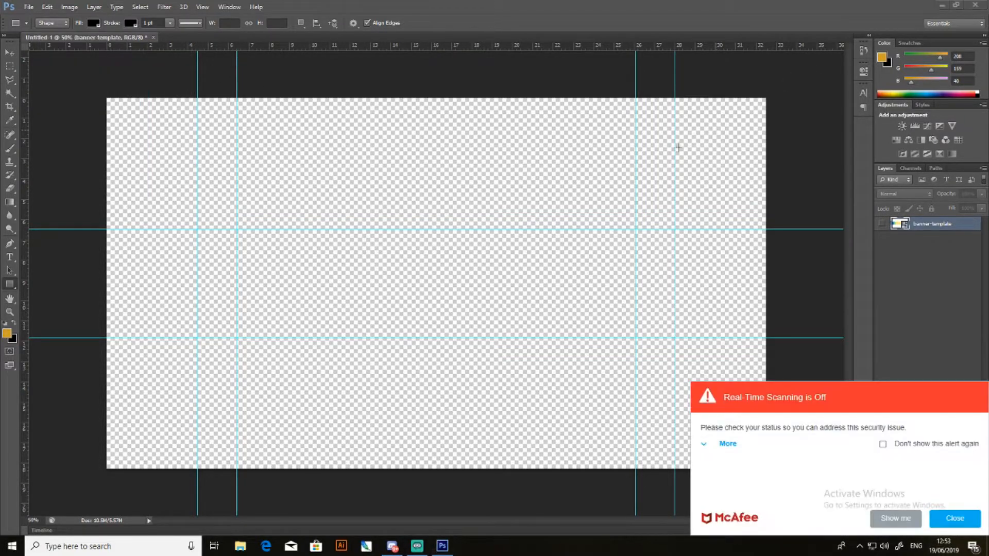
# - Draw black rectangles covering the canvas above the upper guide, about 2702 × 578 px, and below the lower guide
pyautogui.click(951, 519)
pyautogui.moveTo(787, 81); pyautogui.dragTo(91, 232)
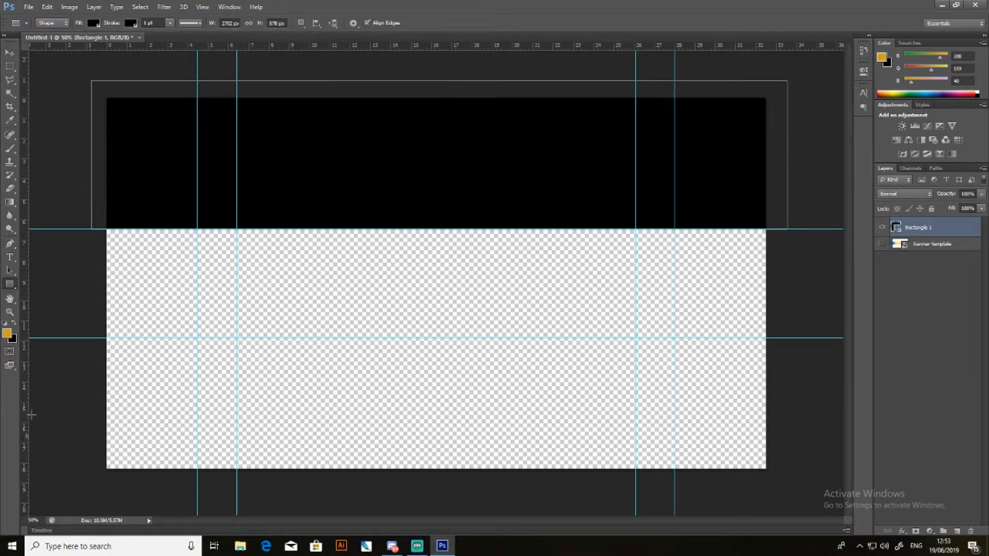
pyautogui.moveTo(62, 499); pyautogui.dragTo(788, 342)
# - Select both black rectangle layers and merge them into one layer
pyautogui.press('v')
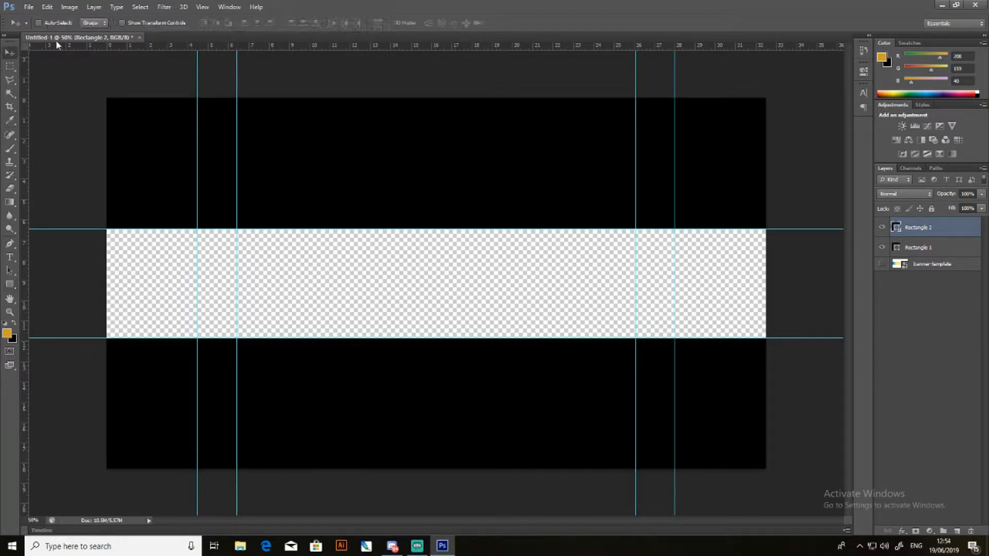
pyautogui.keyDown('shift'); pyautogui.click(947, 247); pyautogui.keyUp('shift')
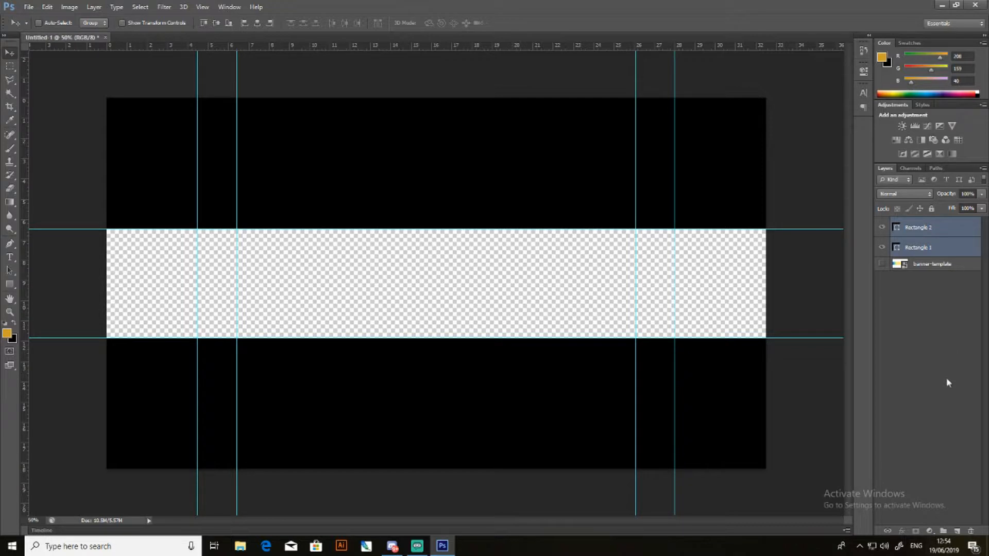
pyautogui.hotkey('ctrl', 'e')
pyautogui.moveTo(150, 177); pyautogui.dragTo(381, 313)
pyautogui.click(908, 288)
pyautogui.click(533, 294)
pyautogui.click(485, 206)
pyautogui.hotkey('ctrl', 'z')
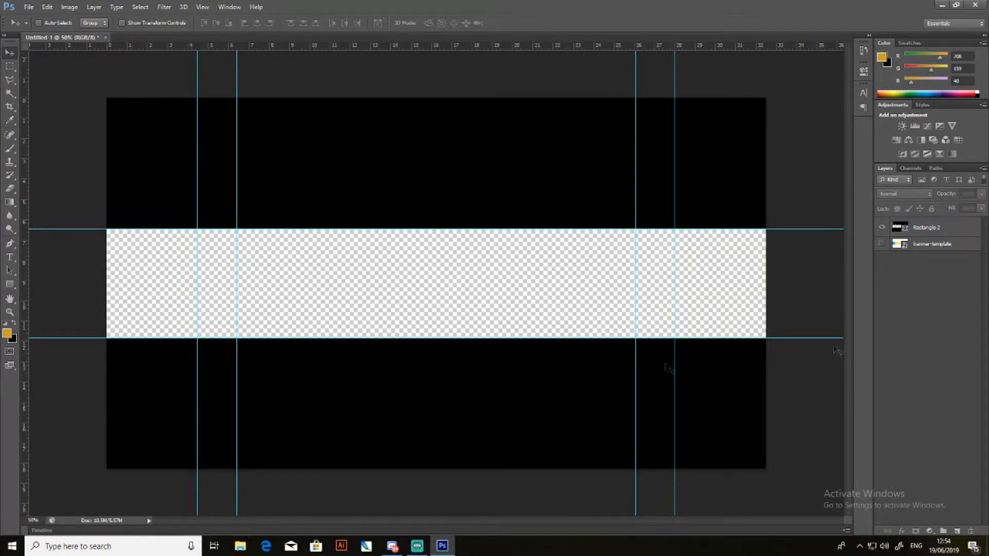
# - Open "2k Graphics Pack - By Visual.psd" from the Graphics Packs folder on the Desktop, dismissing the missing-fonts notice
pyautogui.click(29, 8)
pyautogui.click(31, 27)
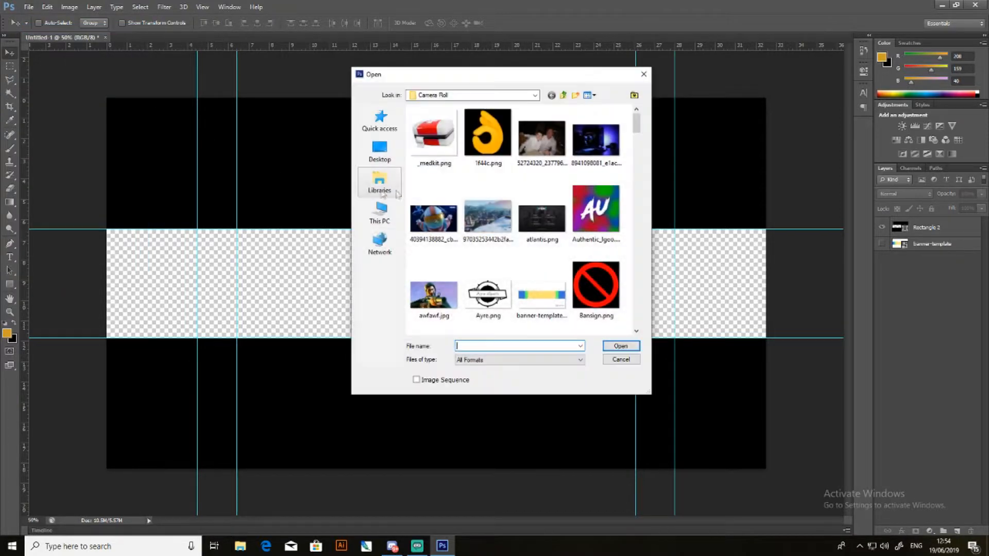
pyautogui.click(379, 151)
pyautogui.scroll(-5, 473, 231)
pyautogui.scroll(-3, 473, 231)
pyautogui.scroll(2, 471, 232)
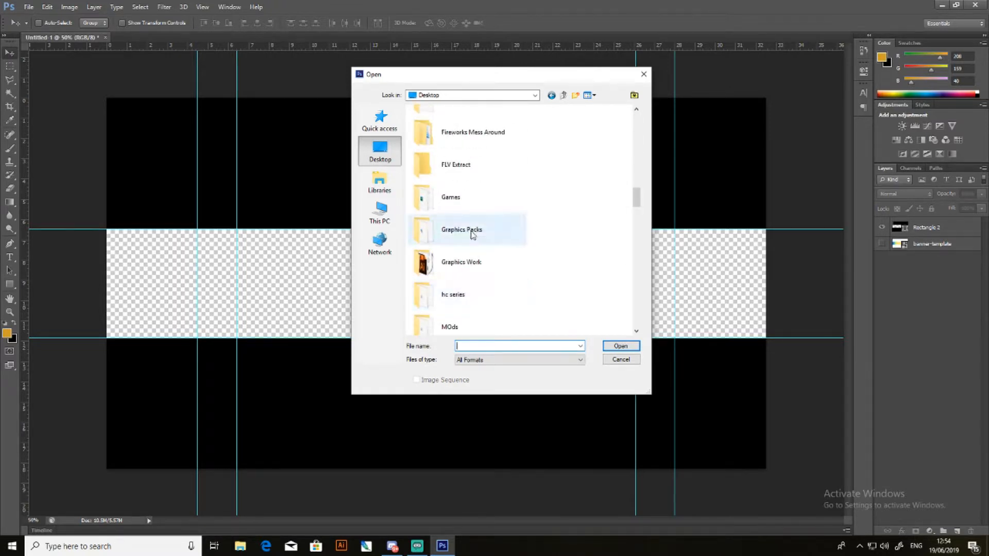
pyautogui.doubleClick(470, 228)
pyautogui.moveTo(495, 200); pyautogui.dragTo(592, 305)
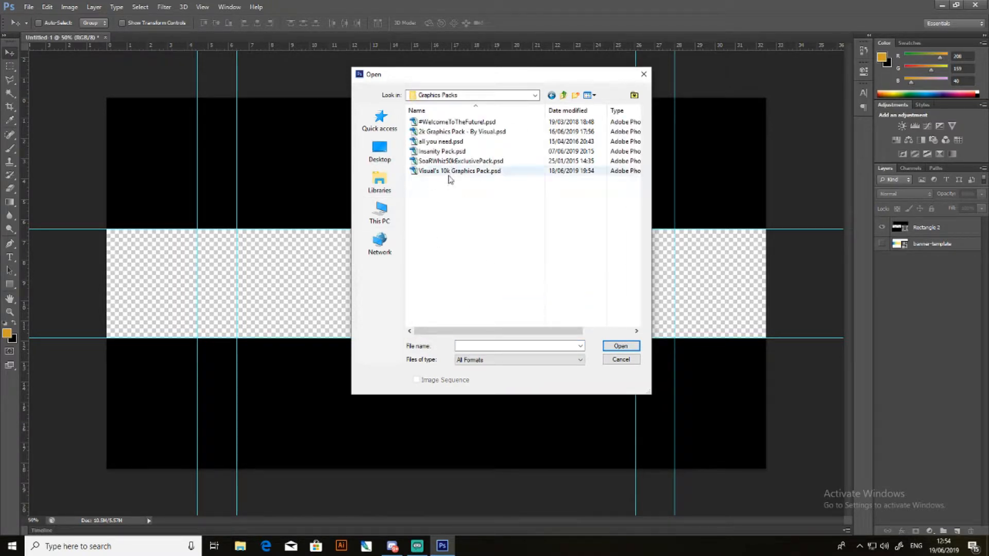
pyautogui.click(450, 133)
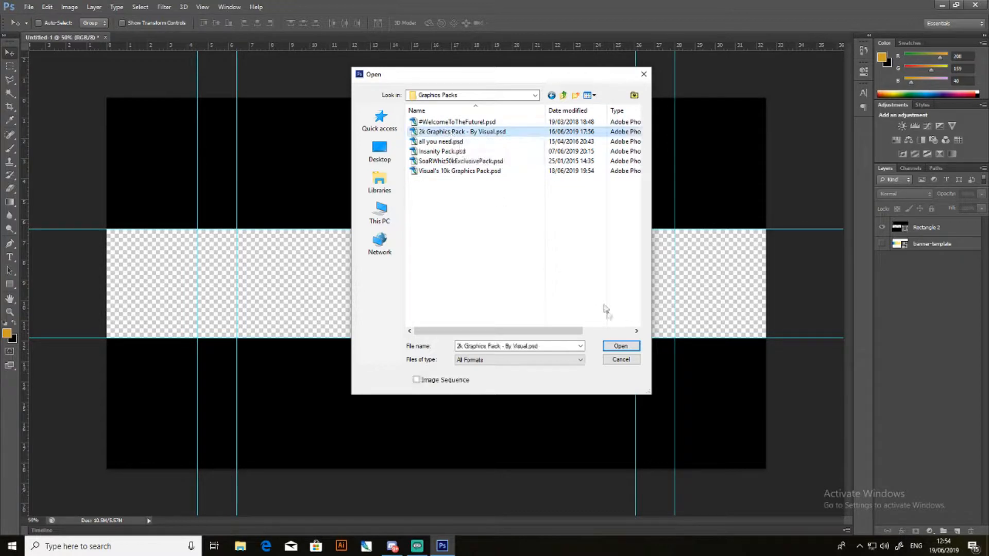
pyautogui.click(621, 346)
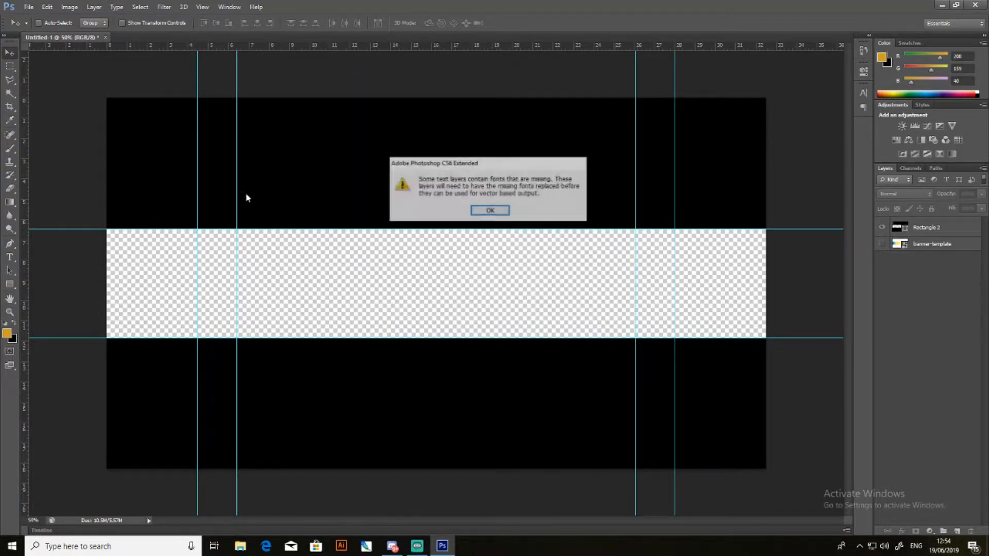
pyautogui.click(498, 214)
# - Expand the Textures/Backgrounds group of the graphics pack and make the group visible
pyautogui.scroll(-10, 920, 380)
pyautogui.scroll(-5, 921, 380)
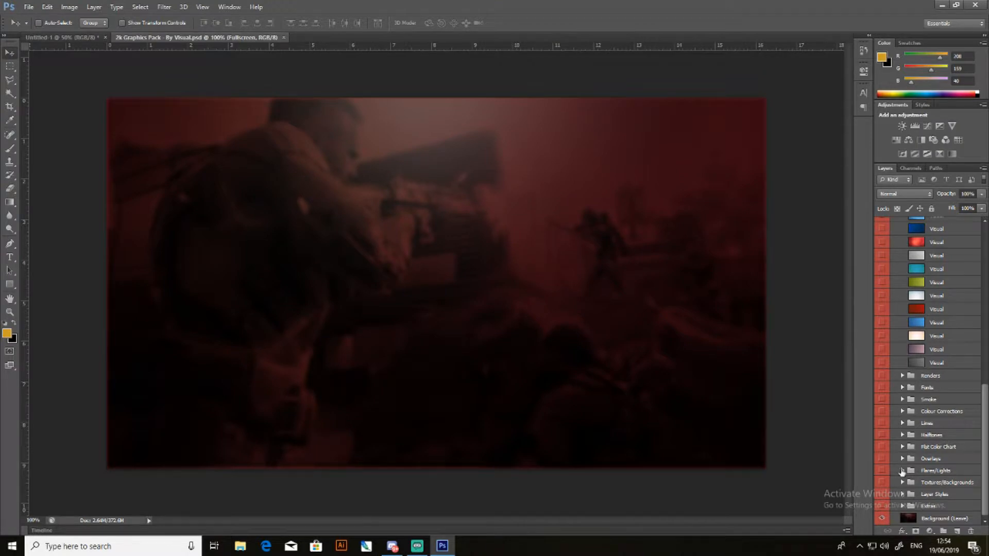
pyautogui.click(902, 458)
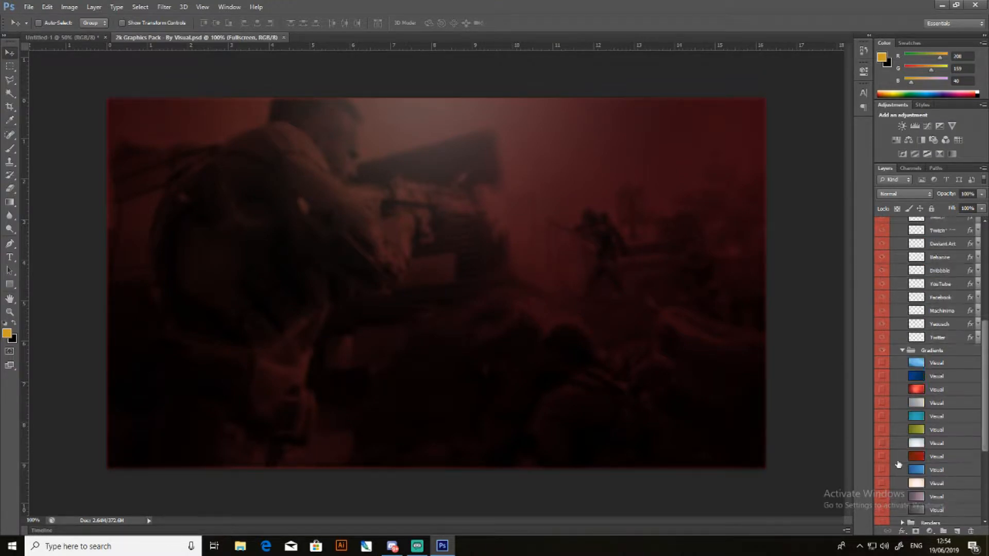
pyautogui.click(902, 458)
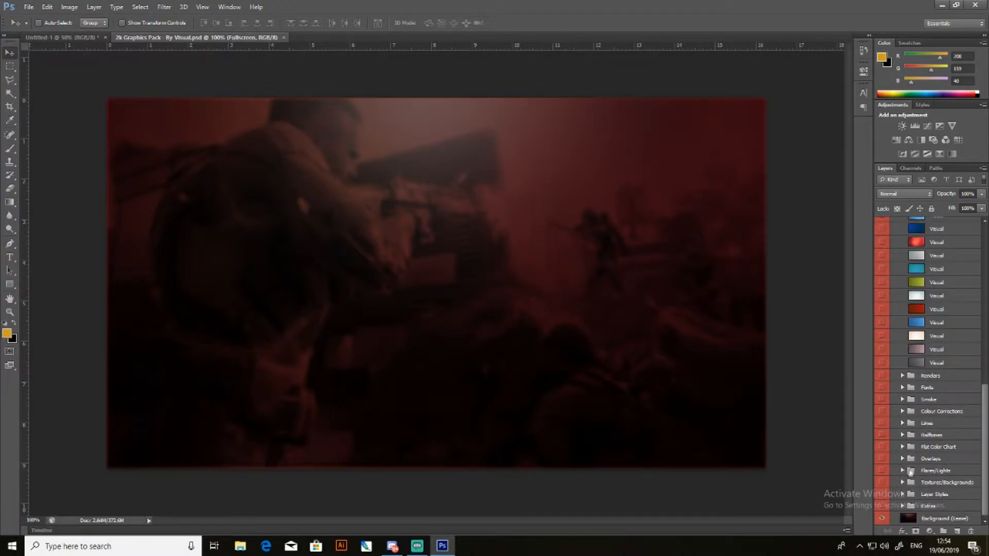
pyautogui.click(902, 482)
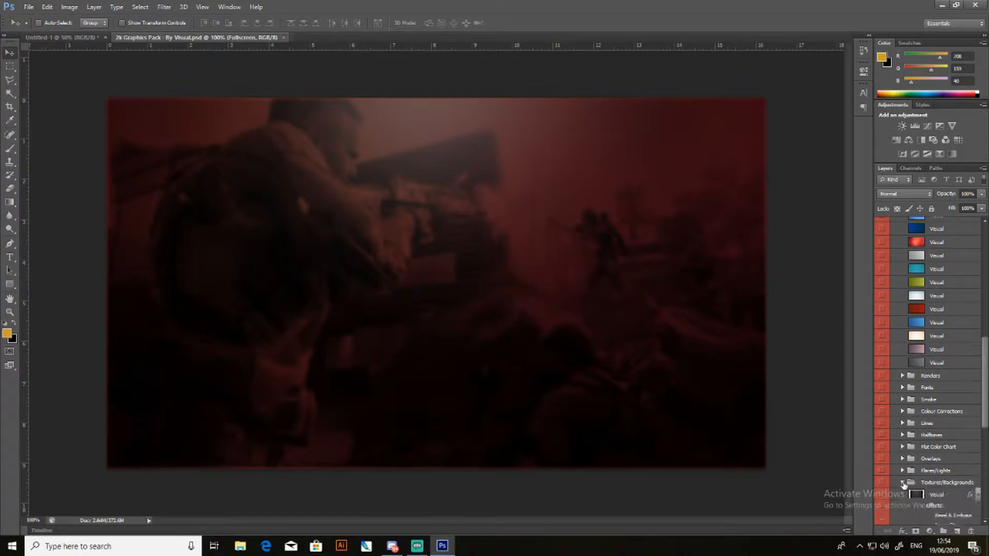
pyautogui.scroll(-2, 881, 458)
pyautogui.scroll(-1, 882, 443)
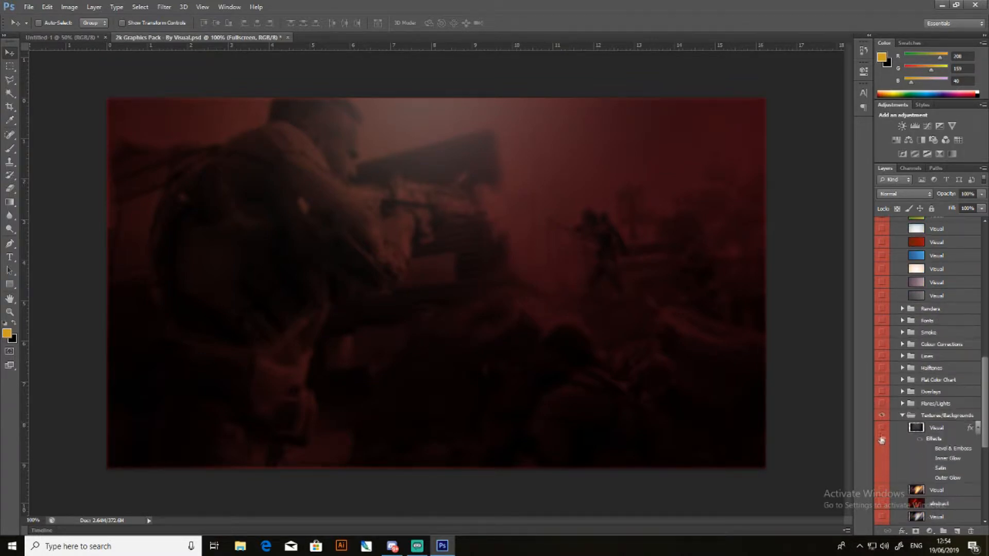
pyautogui.scroll(-5, 884, 439)
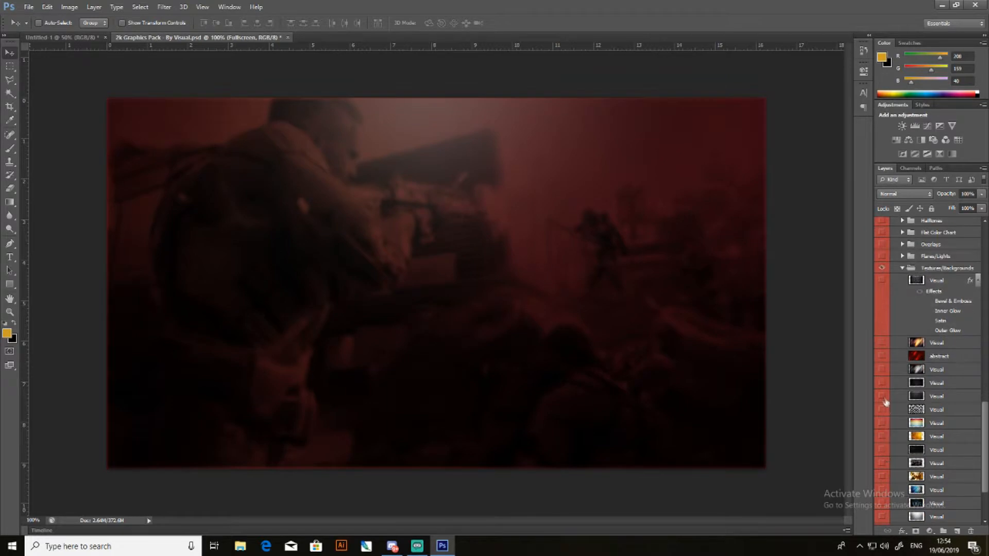
# - Preview the textures in the Textures/Backgrounds group by showing and hiding their layers one at a time
pyautogui.click(883, 396)
pyautogui.click(881, 399)
pyautogui.click(883, 452)
pyautogui.click(883, 453)
pyautogui.click(882, 462)
pyautogui.click(883, 462)
pyautogui.click(882, 374)
pyautogui.click(882, 369)
pyautogui.click(882, 356)
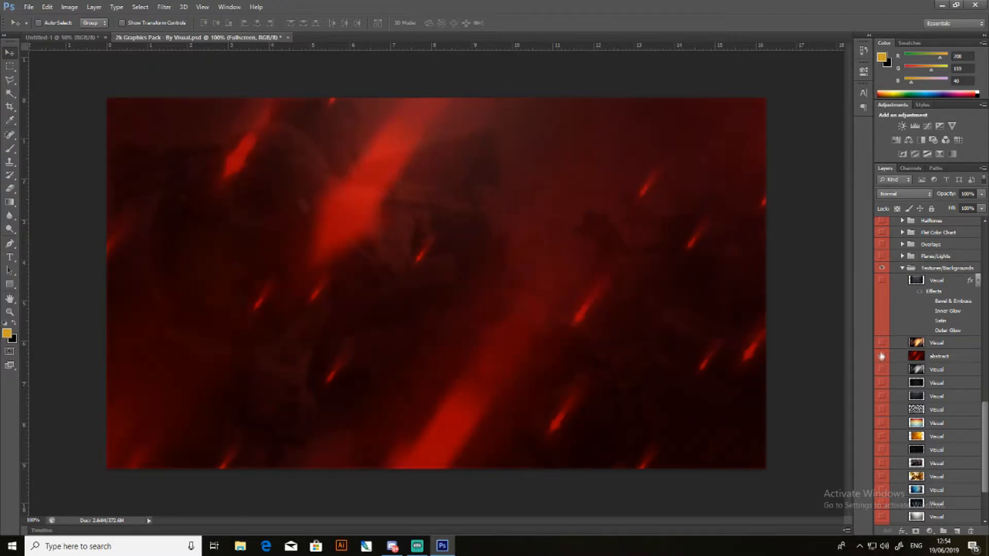
pyautogui.click(881, 342)
pyautogui.scroll(-2, 884, 461)
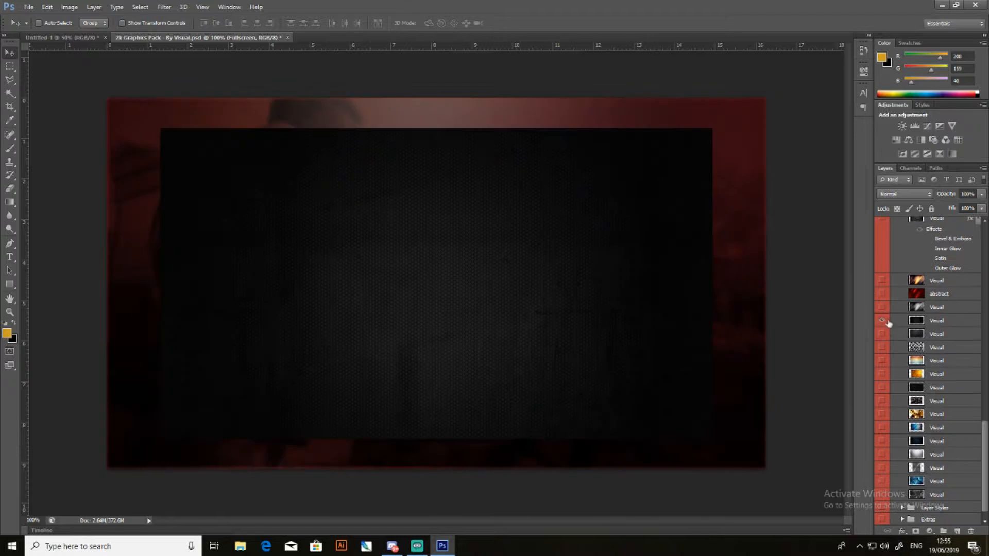
# - Copy the dark honeycomb texture layer from the graphics pack and paste it into the Untitled-1 banner document
pyautogui.click(936, 321)
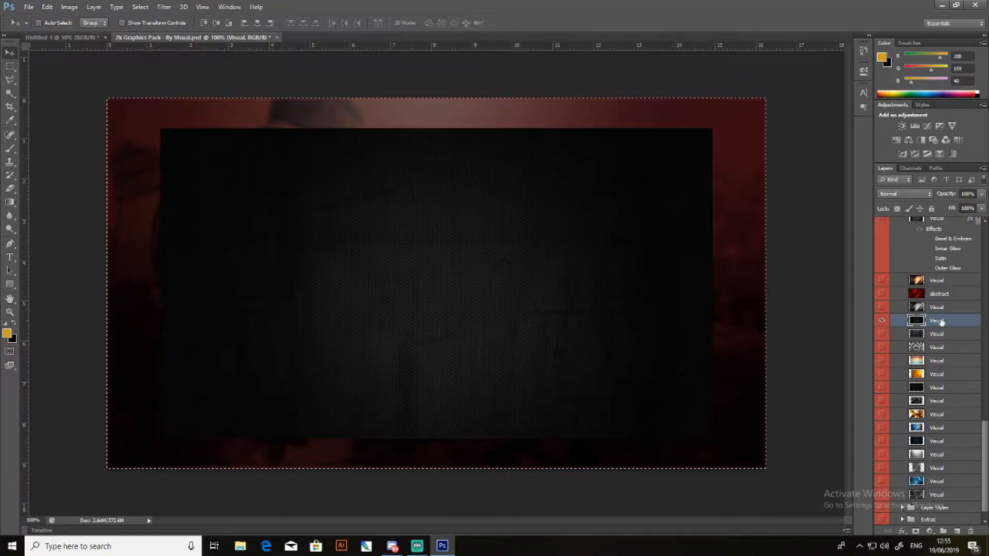
pyautogui.moveTo(940, 322)
pyautogui.mouseDown()
pyautogui.moveTo(110, 181)
pyautogui.moveTo(82, 37)
pyautogui.moveTo(930, 360)
pyautogui.moveTo(921, 321)
pyautogui.mouseUp()
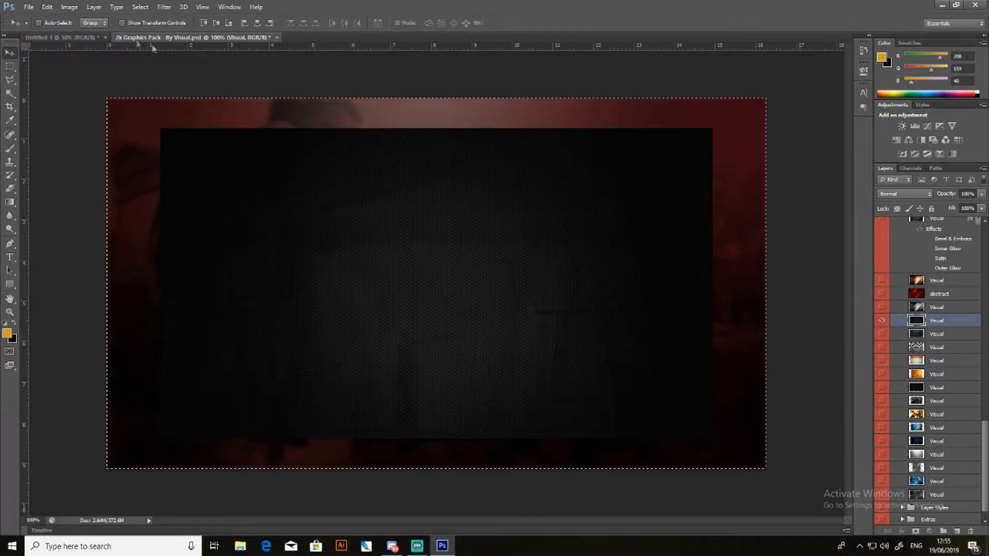
pyautogui.click(85, 38)
pyautogui.hotkey('ctrl', 'v')
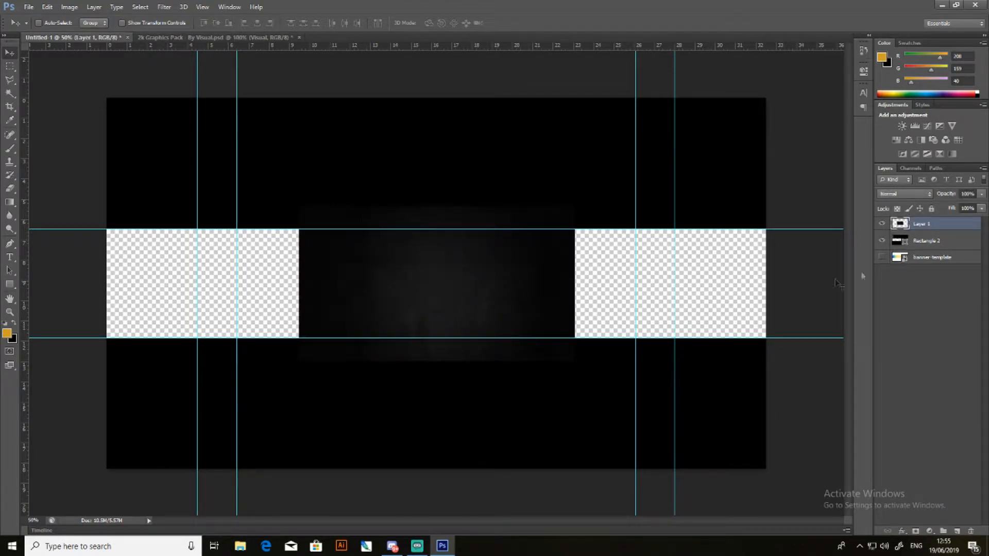
# - Place the pasted texture below the black rectangles layer and scale it to about 241% to fill the canvas
pyautogui.moveTo(921, 229); pyautogui.dragTo(920, 250)
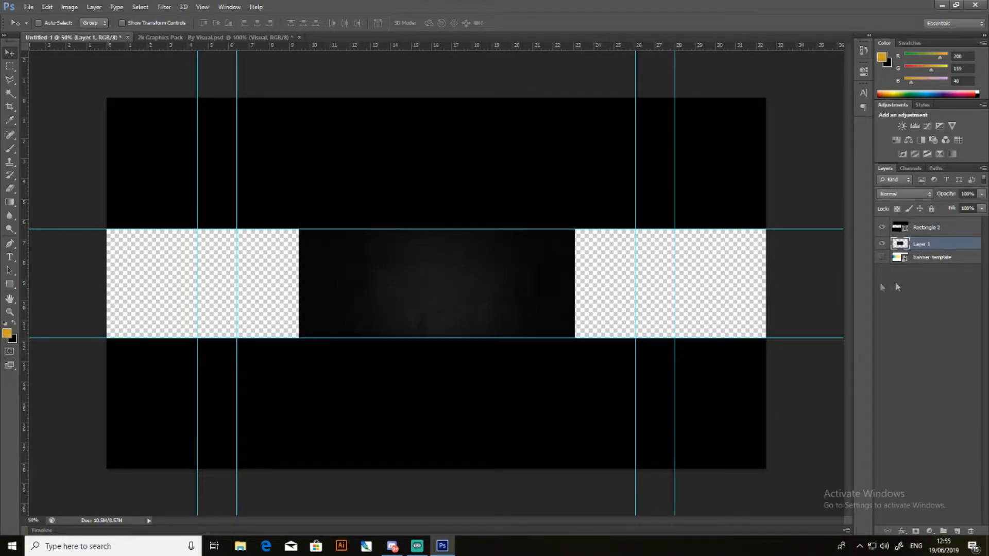
pyautogui.hotkey('ctrl', 't')
pyautogui.moveTo(577, 365); pyautogui.dragTo(770, 472)
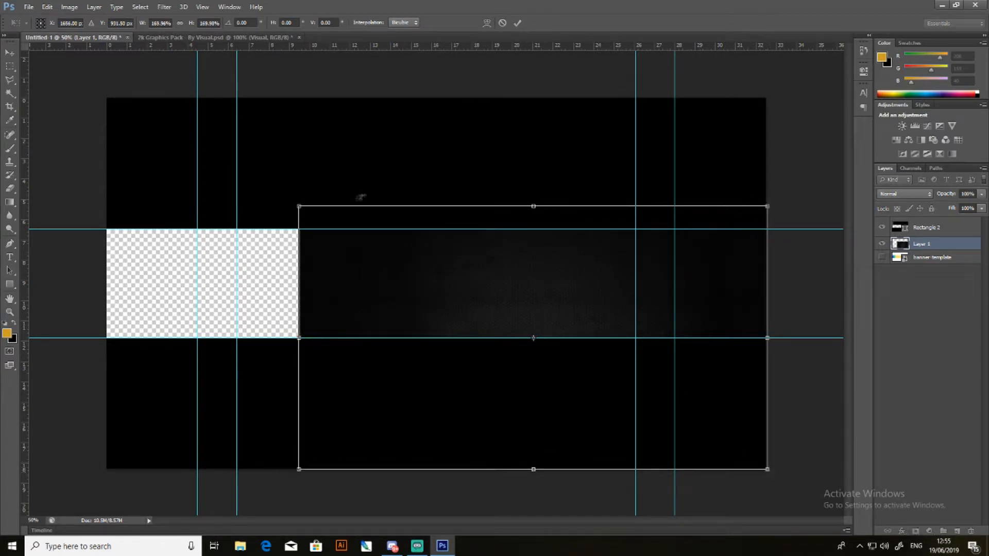
pyautogui.moveTo(300, 207); pyautogui.dragTo(103, 96)
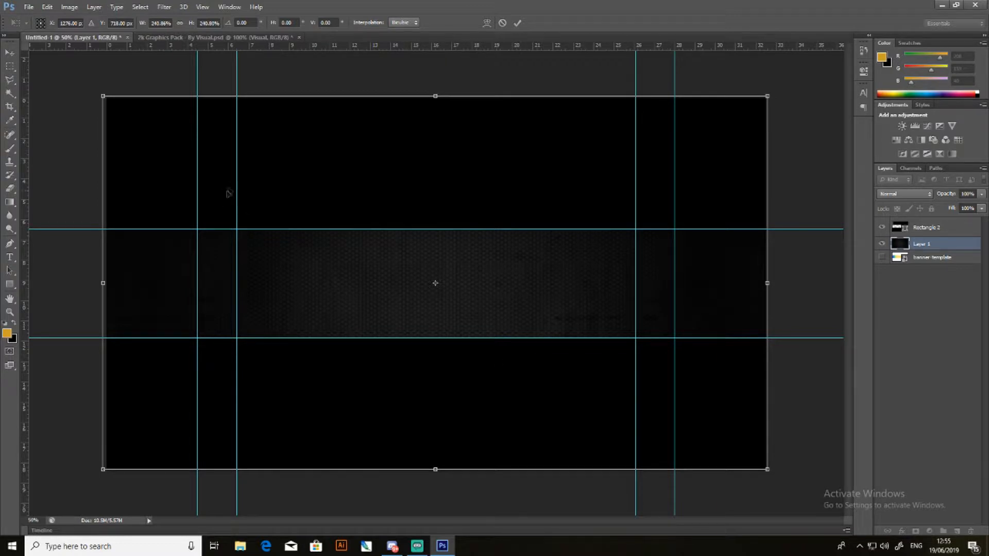
pyautogui.click(10, 53)
pyautogui.click(444, 208)
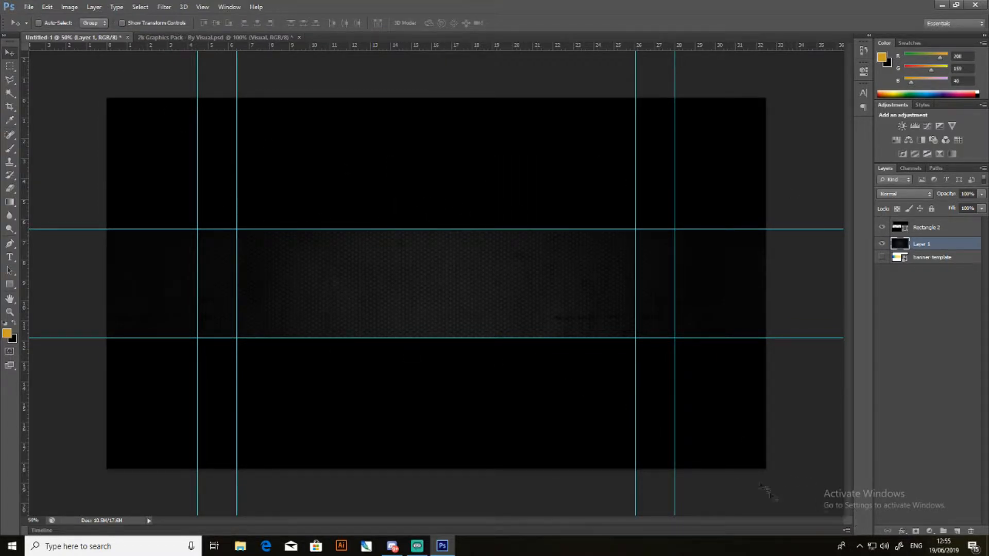
# - Move the dark texture out of the way and add vertical and horizontal guides through the centre of the canvas
pyautogui.moveTo(459, 297)
pyautogui.mouseDown()
pyautogui.moveTo(448, 289)
pyautogui.moveTo(459, 291)
pyautogui.mouseUp()
pyautogui.moveTo(313, 212); pyautogui.dragTo(592, 411)
pyautogui.moveTo(499, 315); pyautogui.dragTo(731, 449)
pyautogui.moveTo(25, 168); pyautogui.dragTo(437, 205)
pyautogui.moveTo(174, 46); pyautogui.dragTo(198, 283)
# - Move the dark texture layer back over the canvas, centred on the crossing guides
pyautogui.click(949, 230)
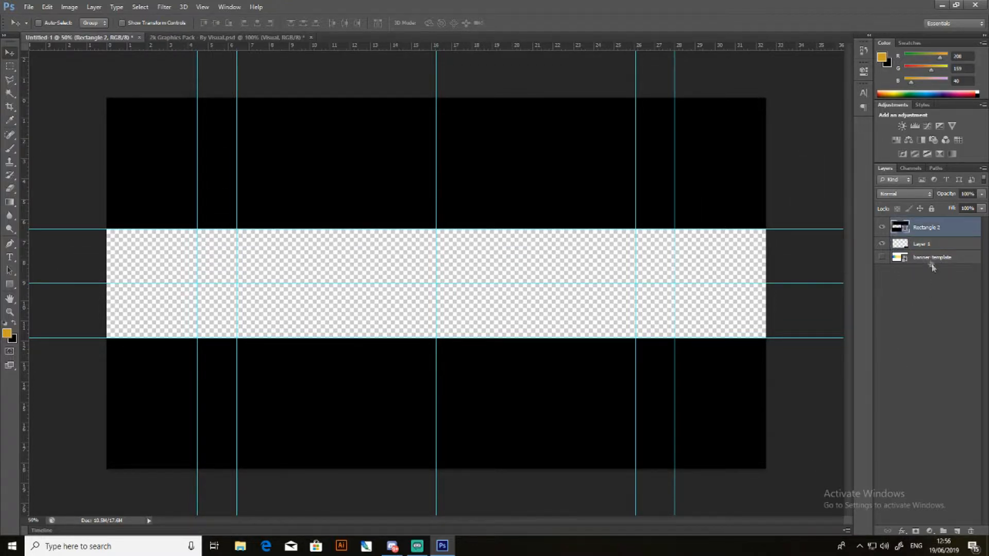
pyautogui.click(927, 245)
pyautogui.moveTo(835, 479); pyautogui.dragTo(425, 266)
pyautogui.moveTo(510, 268)
pyautogui.mouseDown()
pyautogui.moveTo(512, 232)
pyautogui.moveTo(512, 293)
pyautogui.moveTo(512, 264)
pyautogui.moveTo(505, 280)
pyautogui.mouseUp()
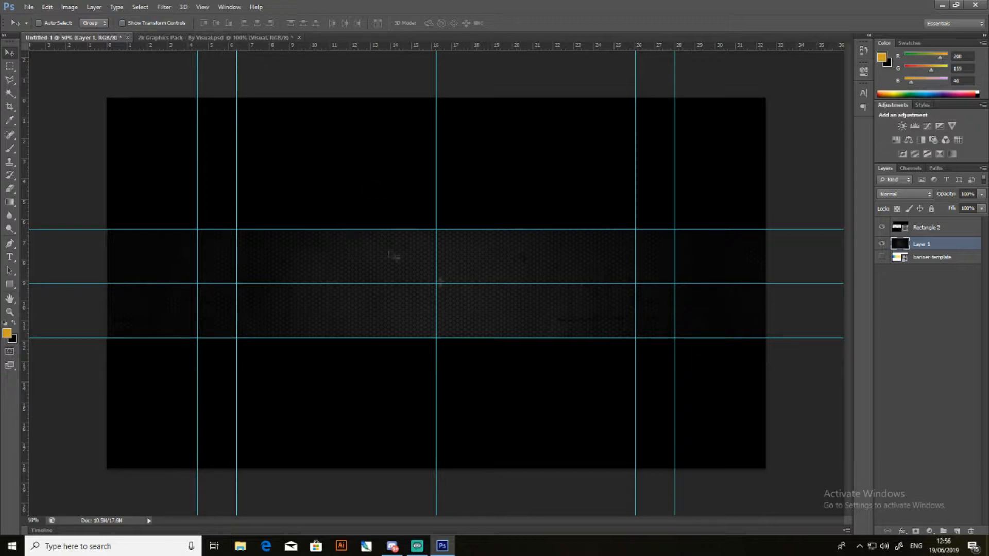
# - In the graphics pack, show the red abstract layer, hide the dark texture, and select the abstract layer for copying
pyautogui.click(234, 37)
pyautogui.scroll(-3, 936, 465)
pyautogui.click(881, 424)
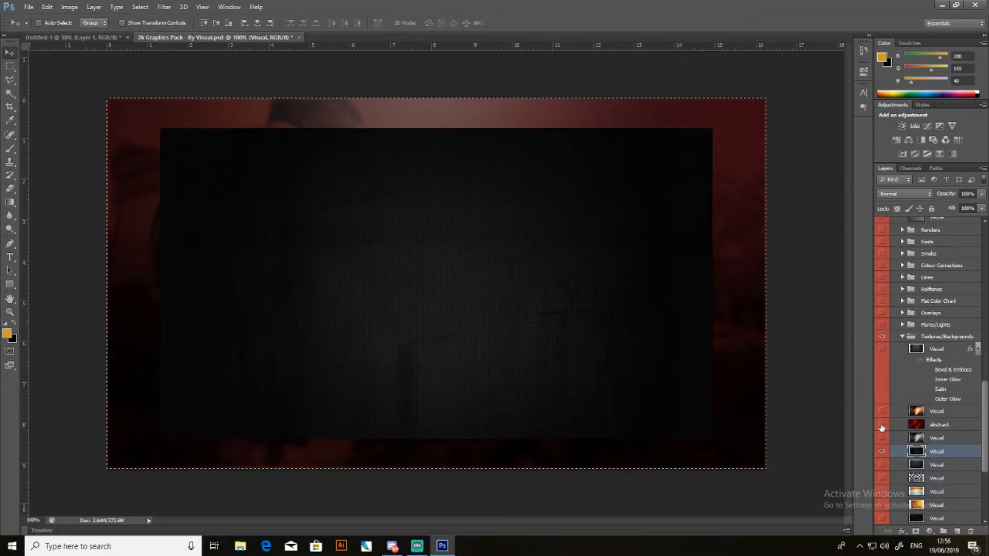
pyautogui.click(881, 451)
pyautogui.click(937, 425)
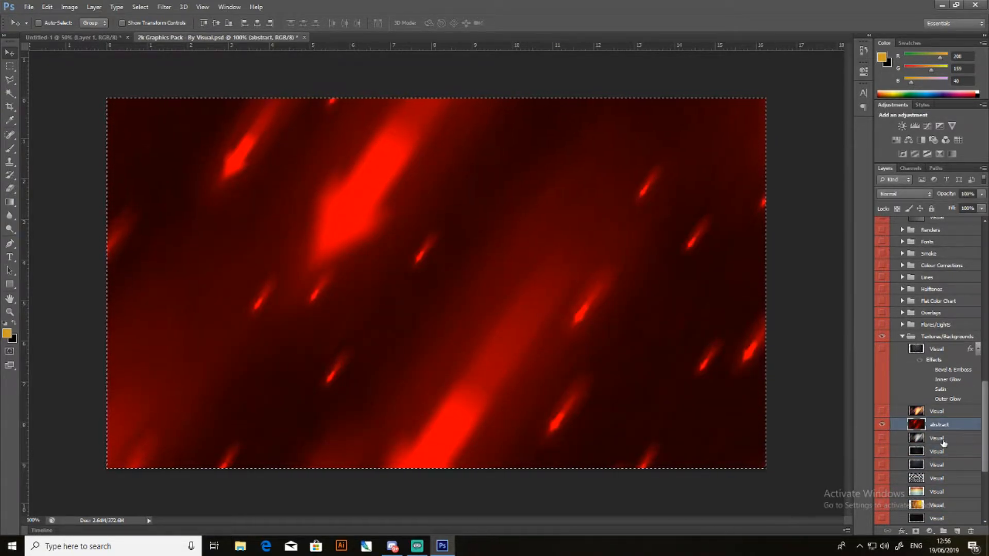
# - Close the graphics pack without saving and paste the red abstract texture above the dark texture in the banner
pyautogui.click(304, 37)
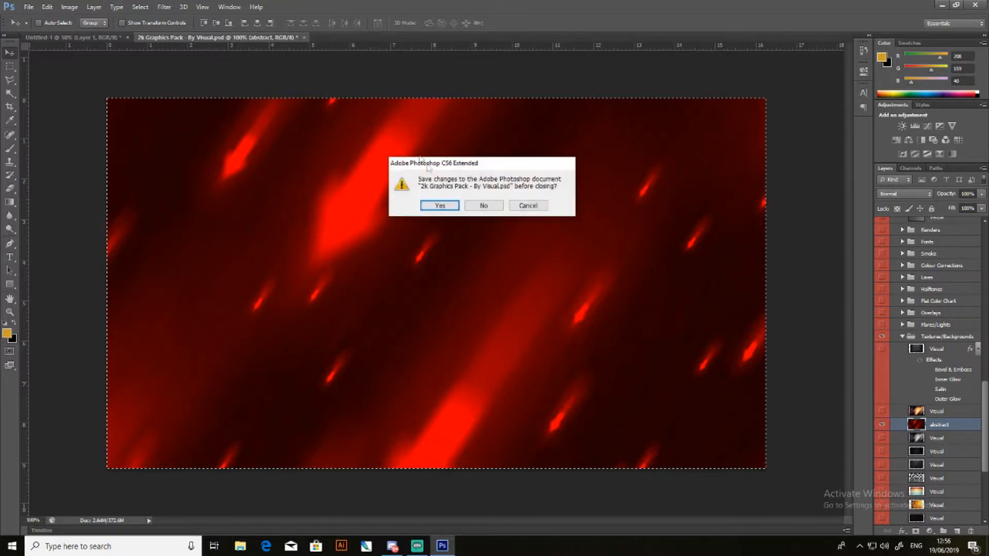
pyautogui.click(480, 206)
pyautogui.moveTo(478, 202); pyautogui.dragTo(479, 205)
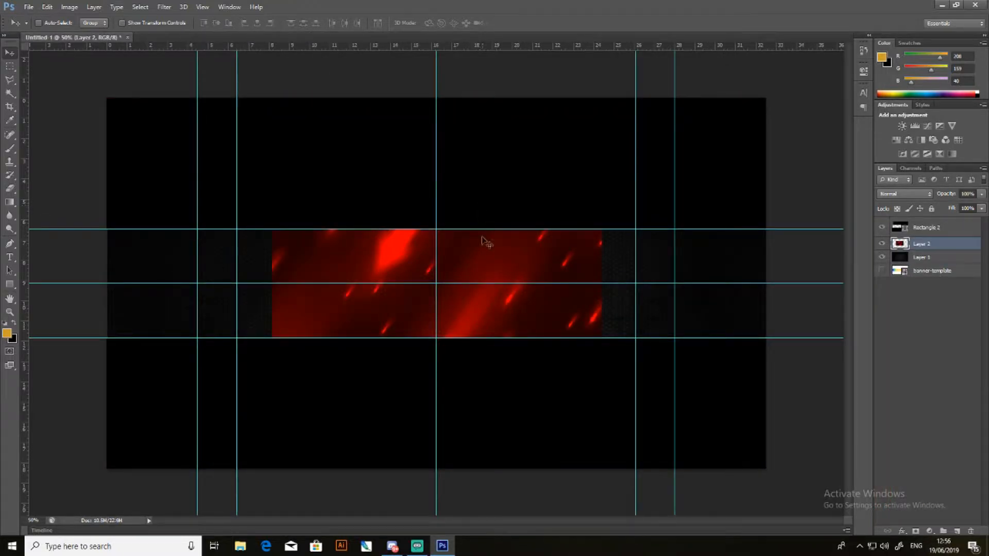
# - Scale the red abstract texture to about 200% so it fills the canvas, and apply the transformation
pyautogui.hotkey('ctrl', 't')
pyautogui.moveTo(601, 376); pyautogui.dragTo(766, 469)
pyautogui.click(14, 55)
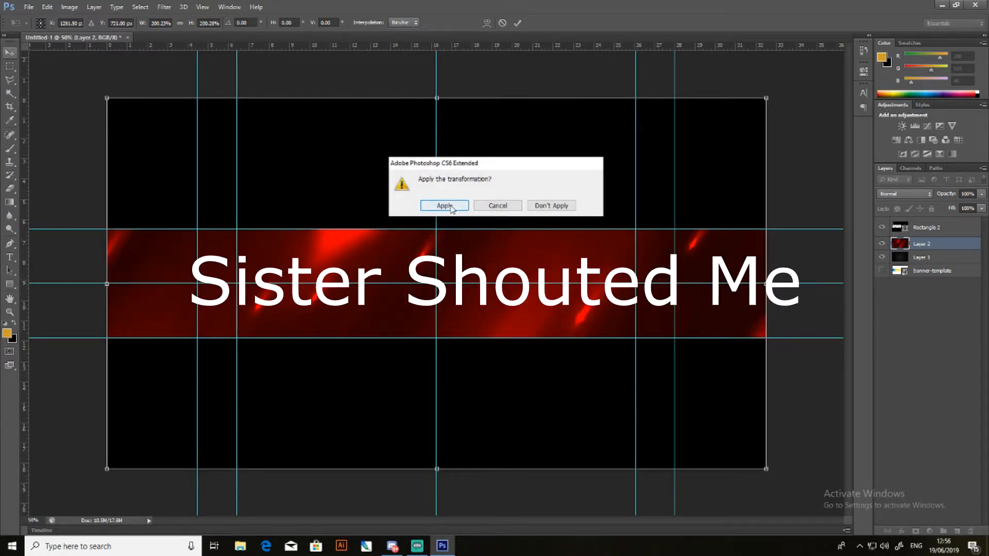
pyautogui.click(448, 207)
pyautogui.moveTo(530, 301)
pyautogui.mouseDown()
pyautogui.moveTo(539, 298)
pyautogui.moveTo(539, 377)
pyautogui.moveTo(549, 397)
pyautogui.moveTo(535, 316)
pyautogui.mouseUp()
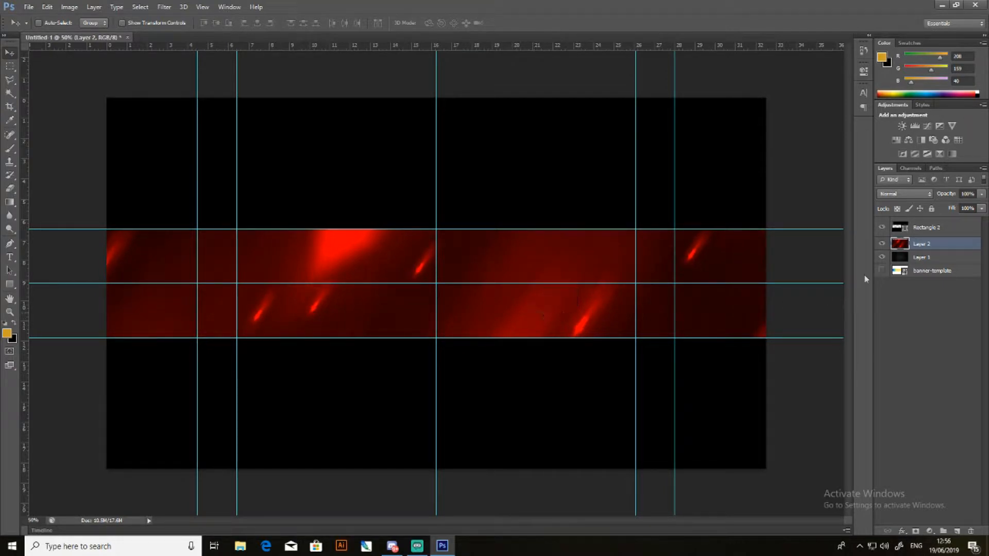
# - Try the Overlay and Soft Light blend modes on the red abstract texture layer
pyautogui.click(925, 197)
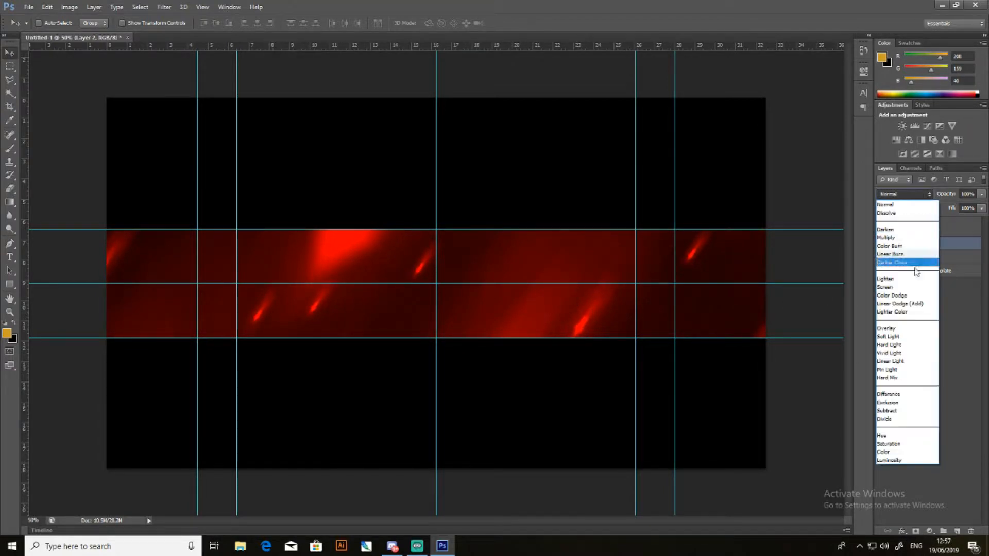
pyautogui.click(898, 200)
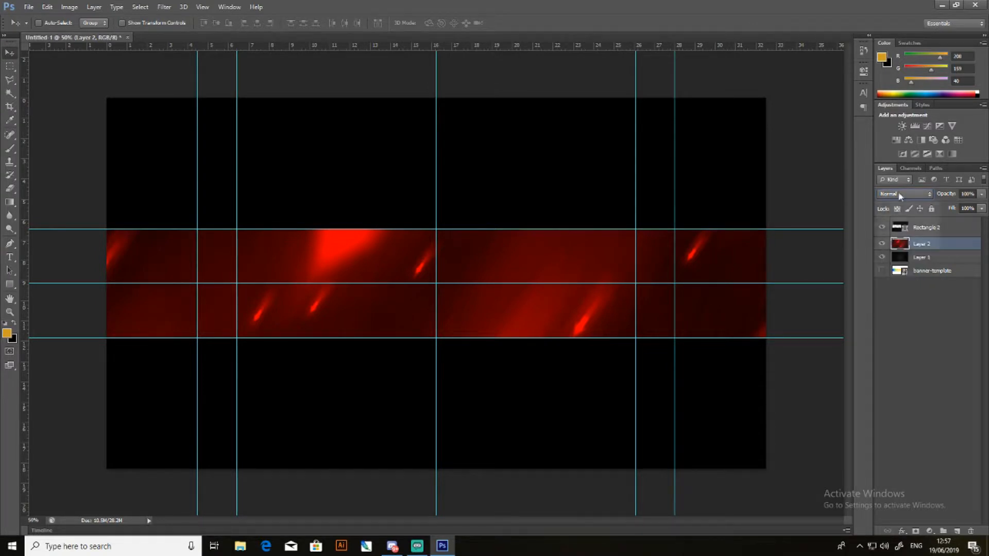
pyautogui.click(898, 198)
pyautogui.click(901, 316)
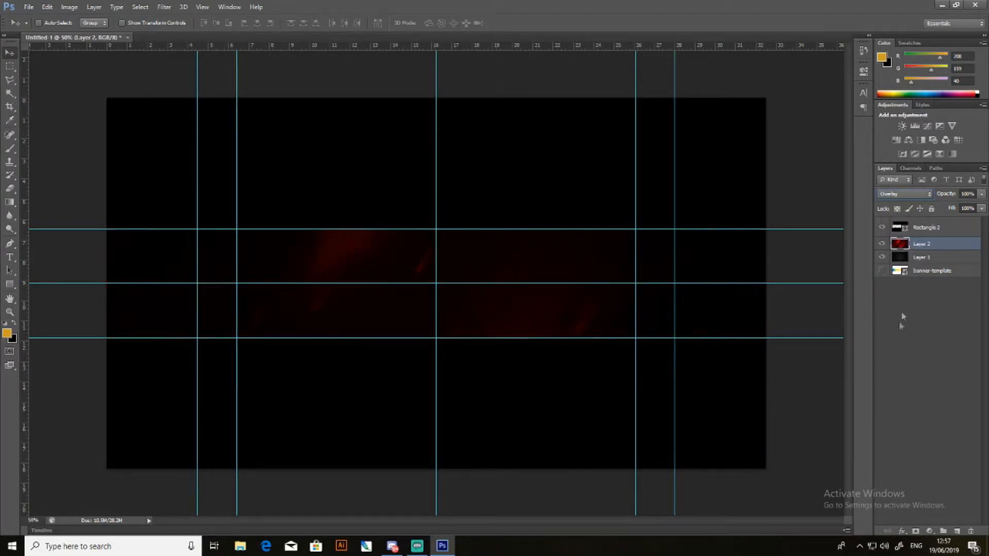
pyautogui.click(905, 195)
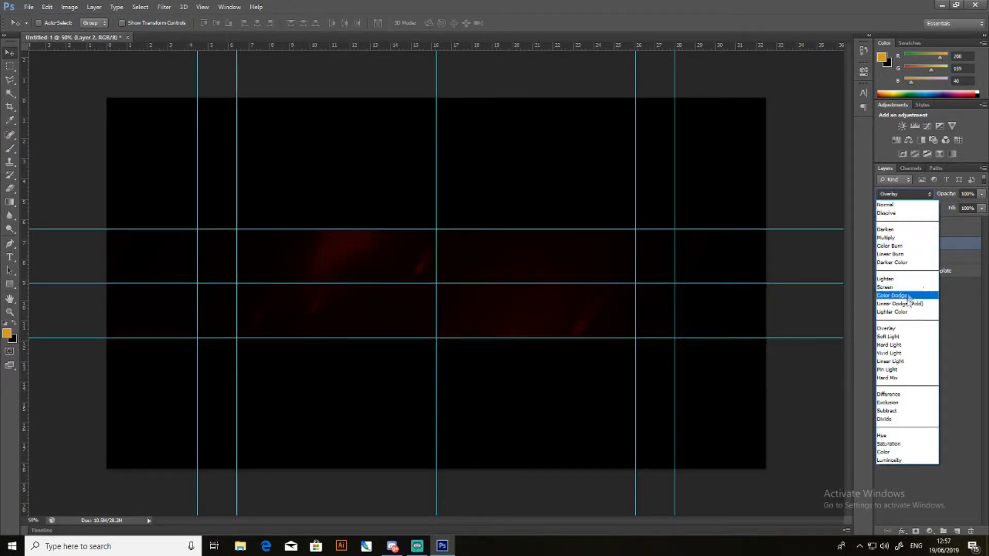
pyautogui.click(905, 336)
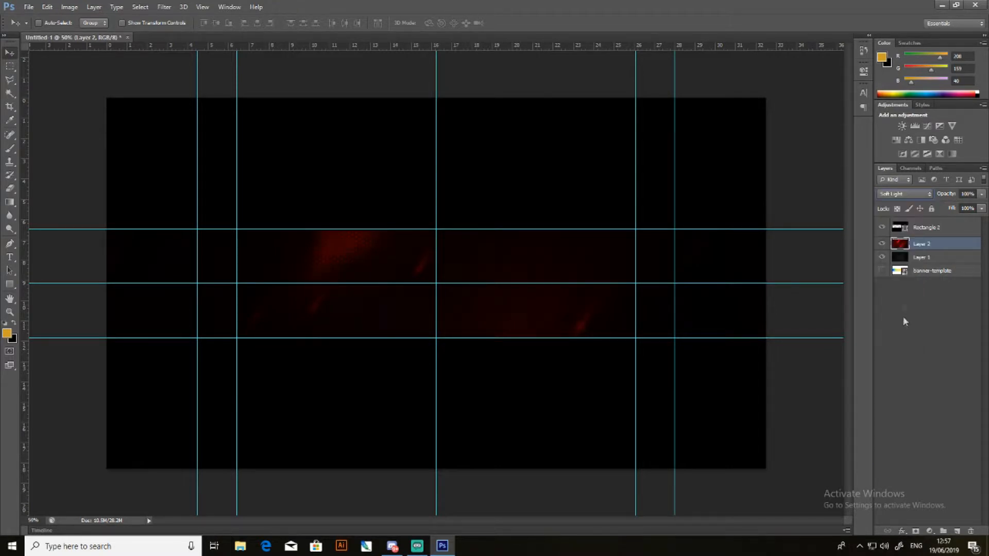
# - Try the Vivid Light, Hard Light, Screen and Normal blend modes on the red abstract texture layer
pyautogui.click(894, 198)
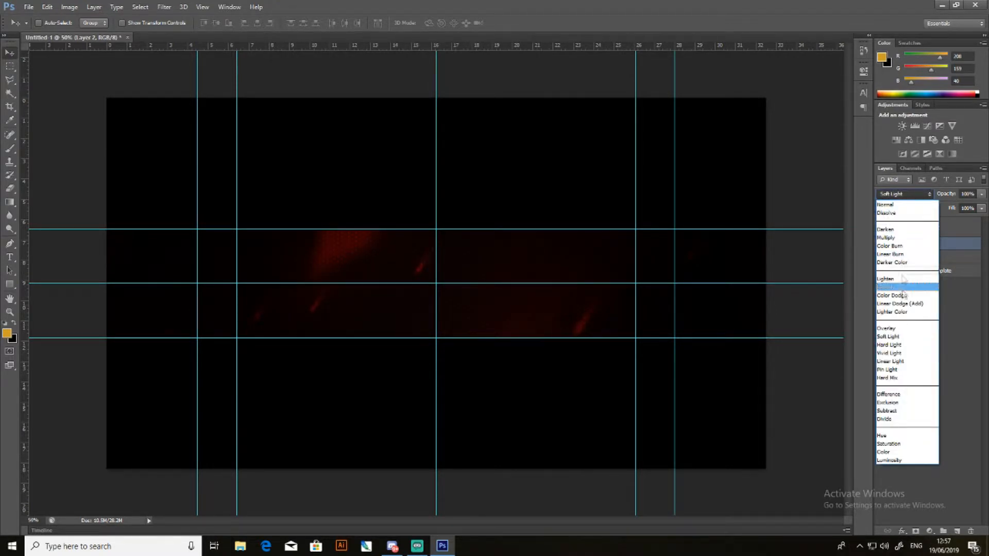
pyautogui.click(900, 354)
pyautogui.click(926, 194)
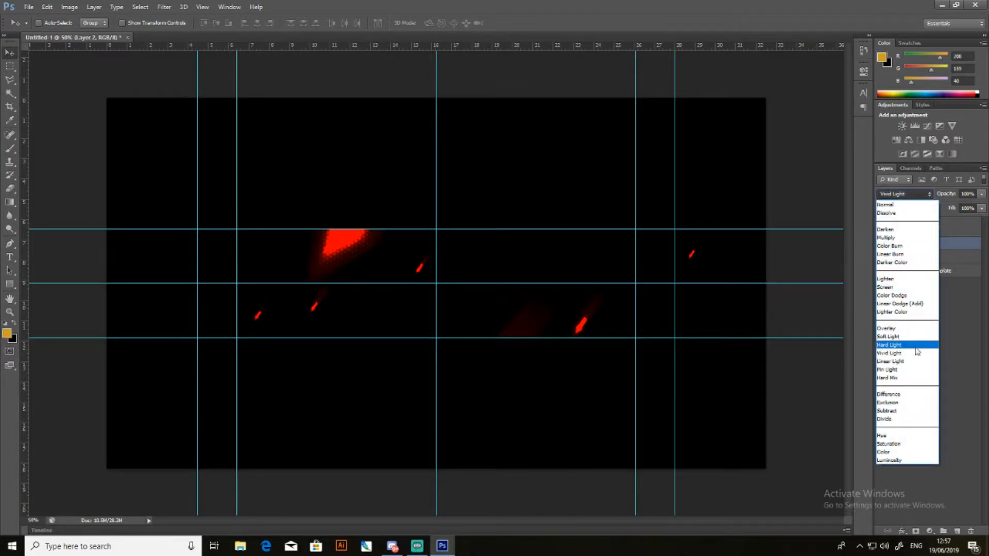
pyautogui.click(916, 346)
pyautogui.click(920, 194)
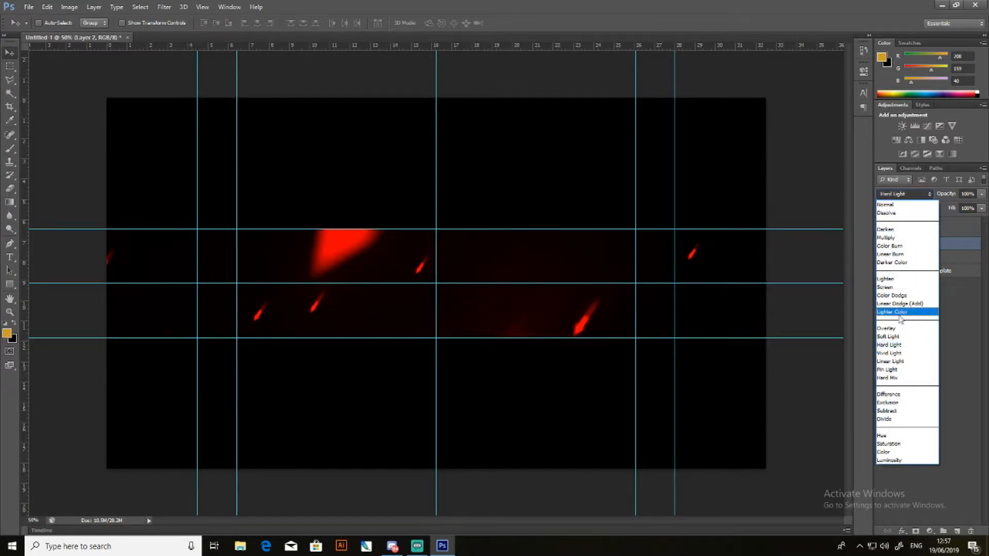
pyautogui.click(888, 287)
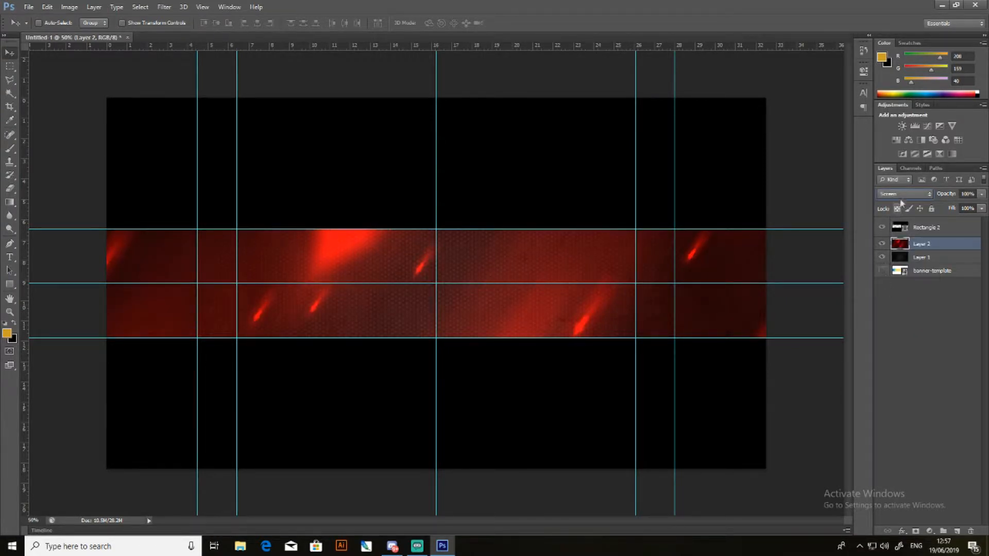
pyautogui.click(917, 195)
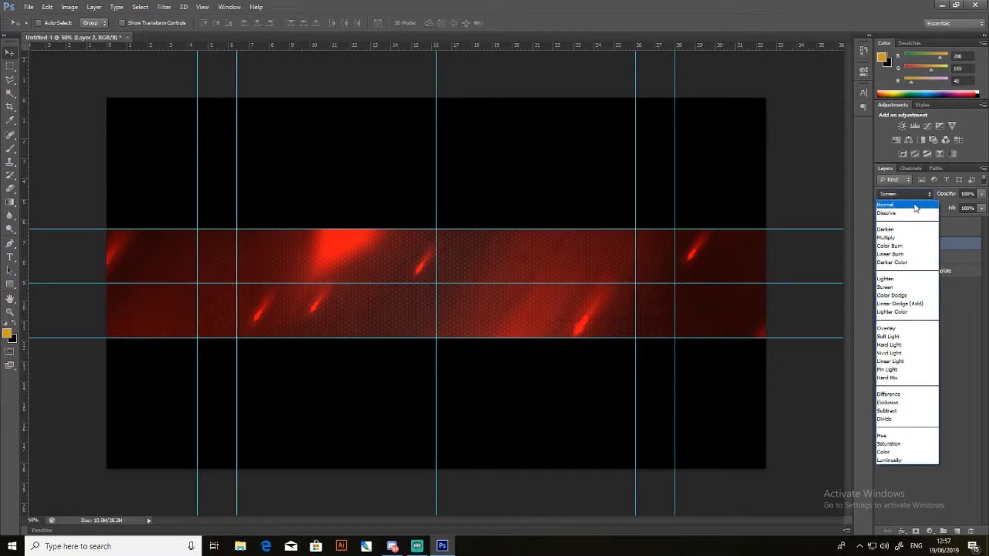
pyautogui.click(914, 205)
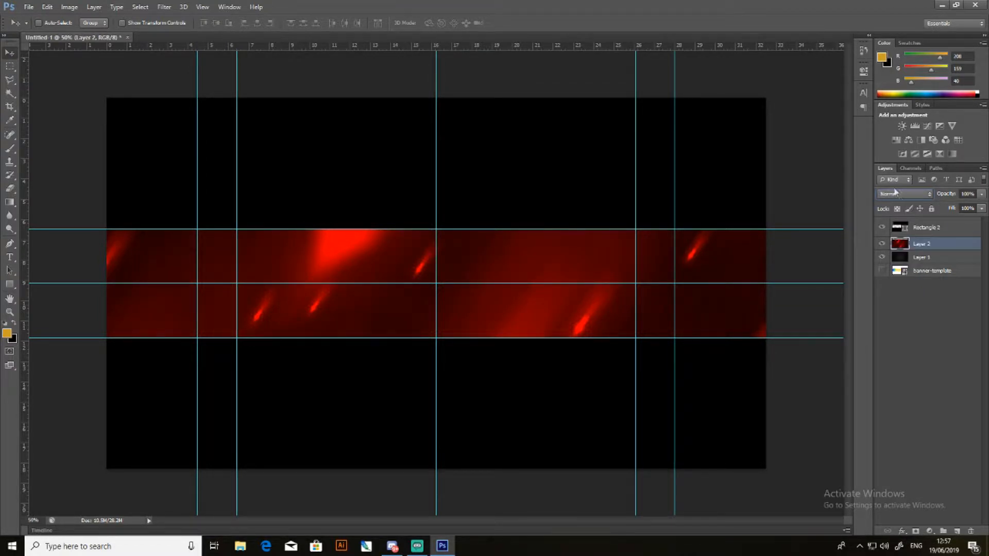
# - Cycle through the remaining blend modes for the red abstract texture layer and settle on Screen
pyautogui.scroll(6, 894, 188)
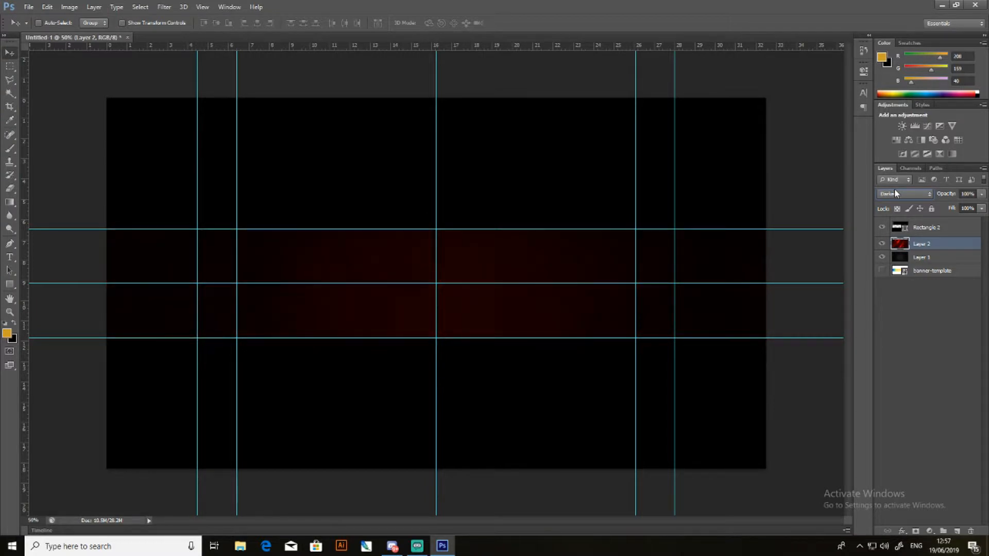
pyautogui.scroll(-3, 894, 189)
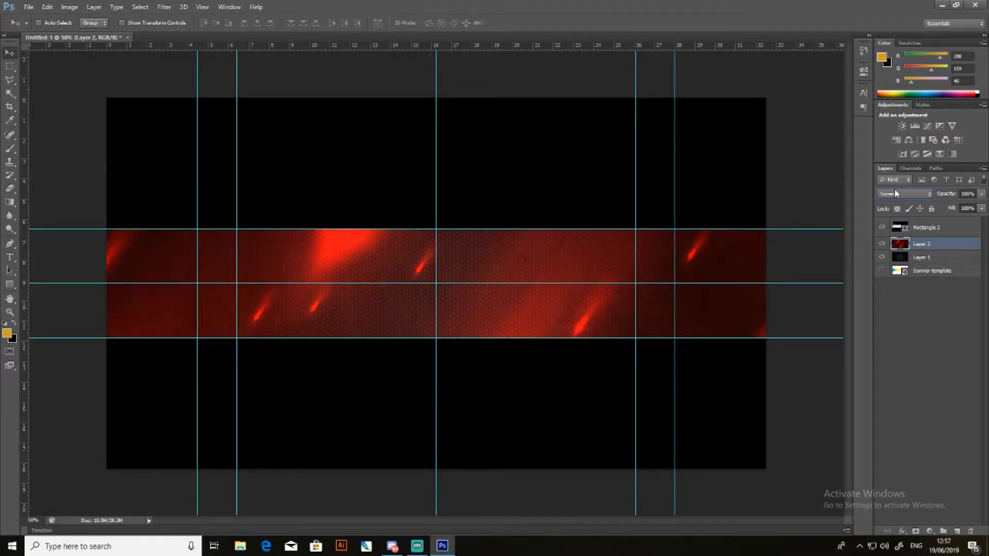
pyautogui.scroll(-4, 894, 189)
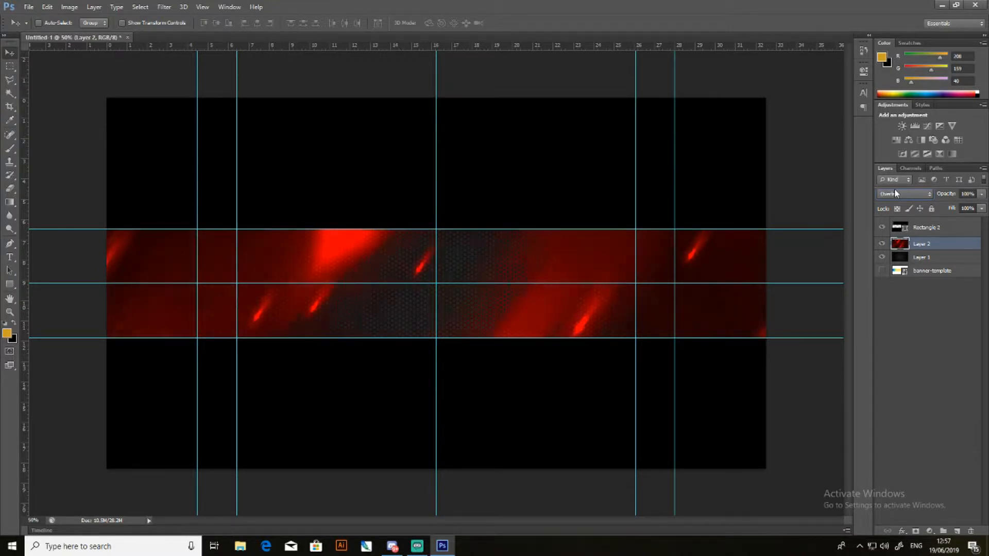
pyautogui.scroll(-5, 895, 193)
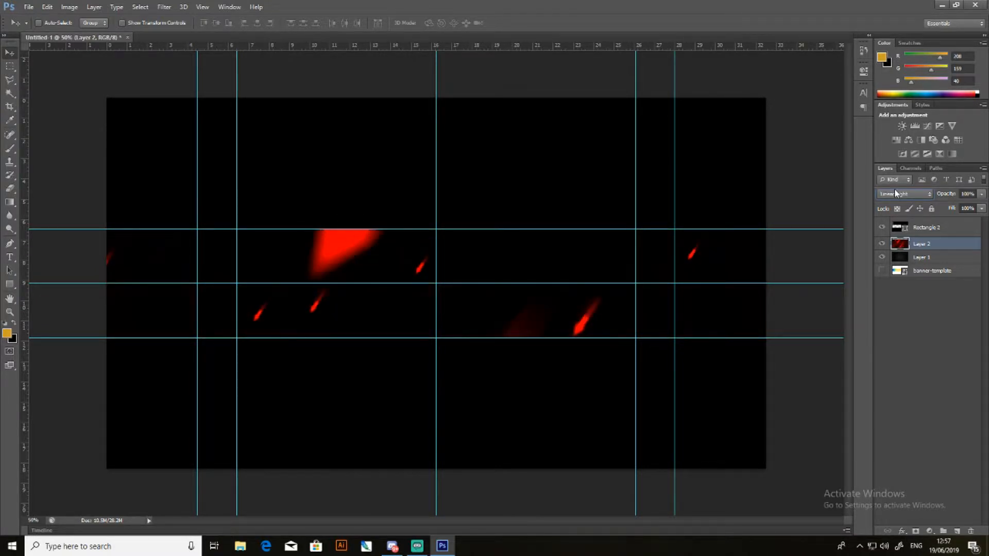
pyautogui.scroll(-2, 895, 194)
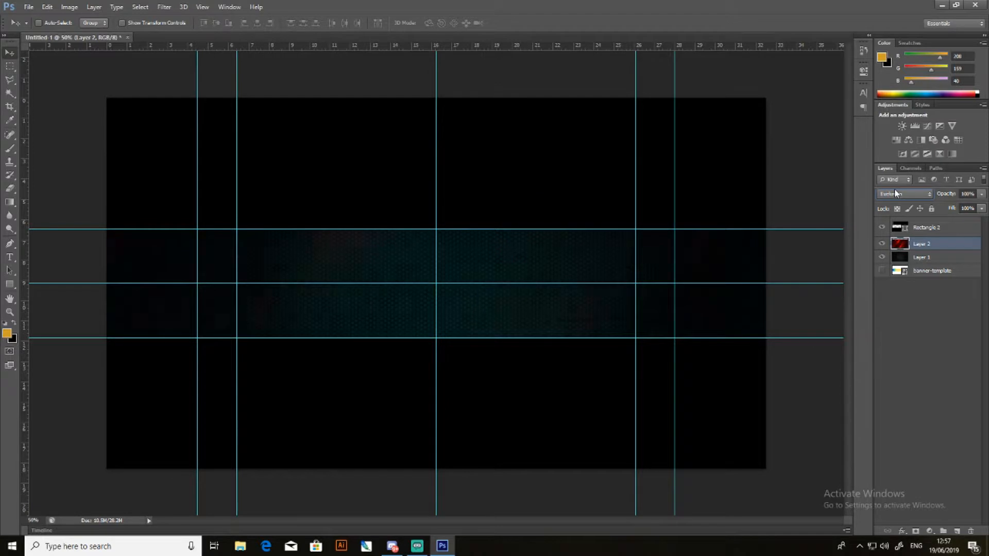
pyautogui.scroll(8, 894, 194)
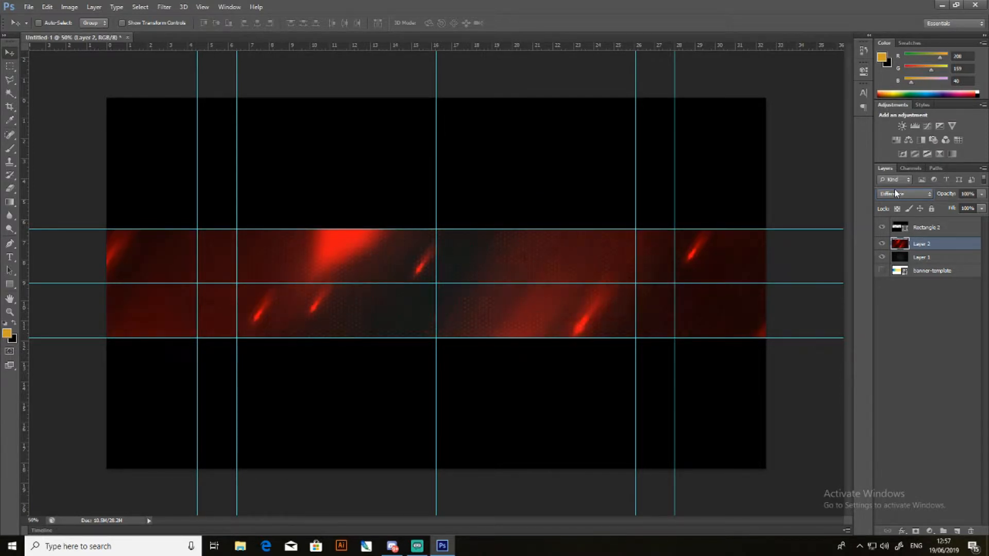
pyautogui.scroll(1, 894, 193)
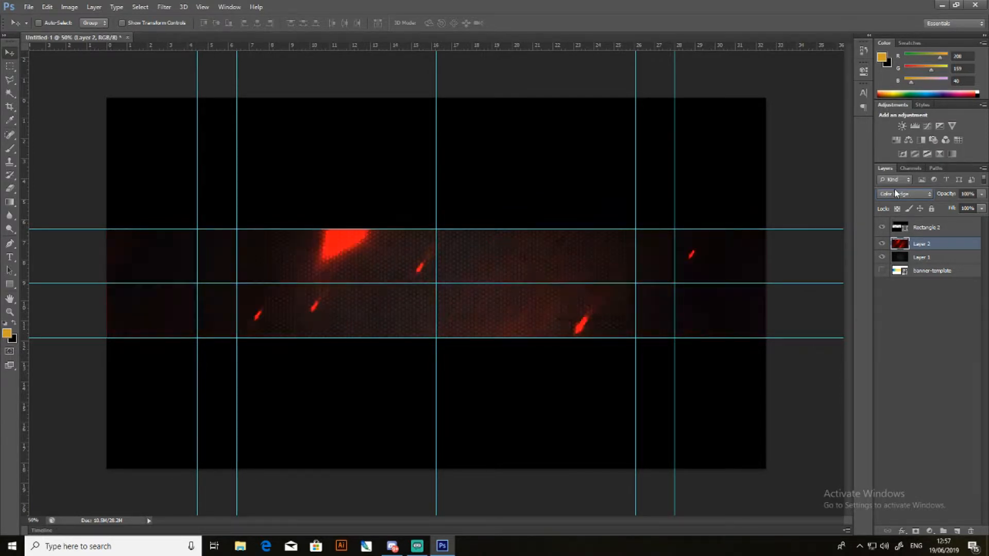
pyautogui.scroll(2, 894, 193)
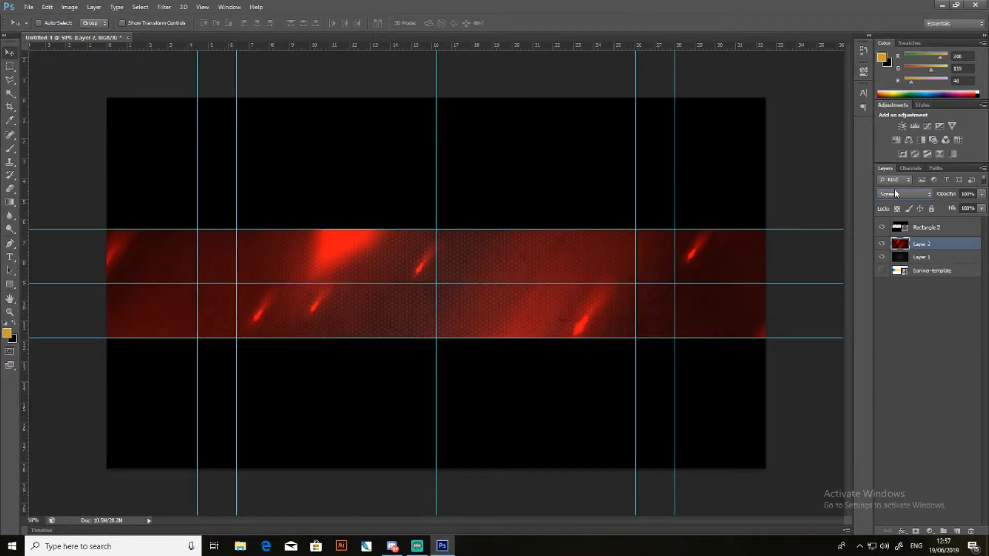
# - Reduce the red abstract texture layer's opacity to 71% and its fill to 53%
pyautogui.click(983, 240)
pyautogui.click(944, 244)
pyautogui.click(982, 195)
pyautogui.moveTo(944, 206); pyautogui.dragTo(968, 212)
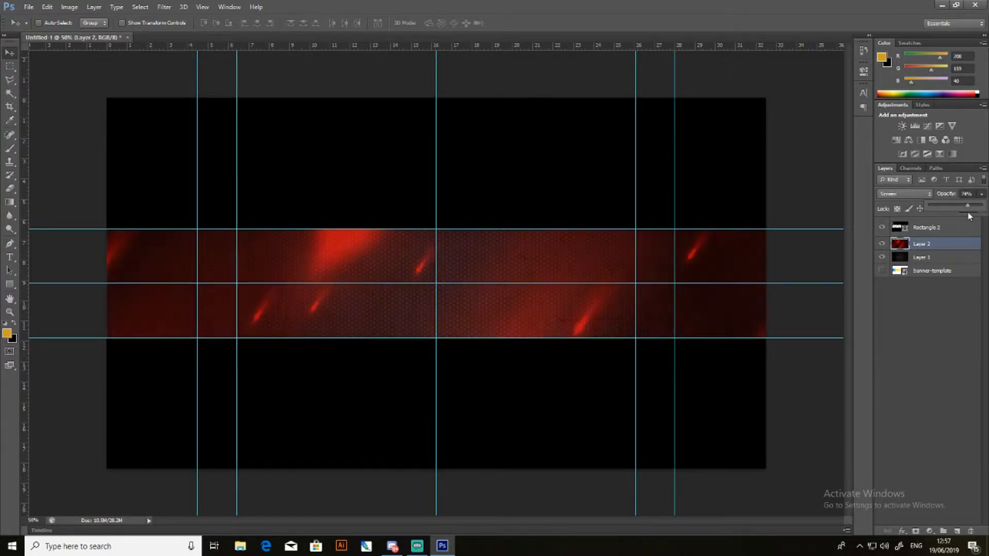
pyautogui.click(959, 317)
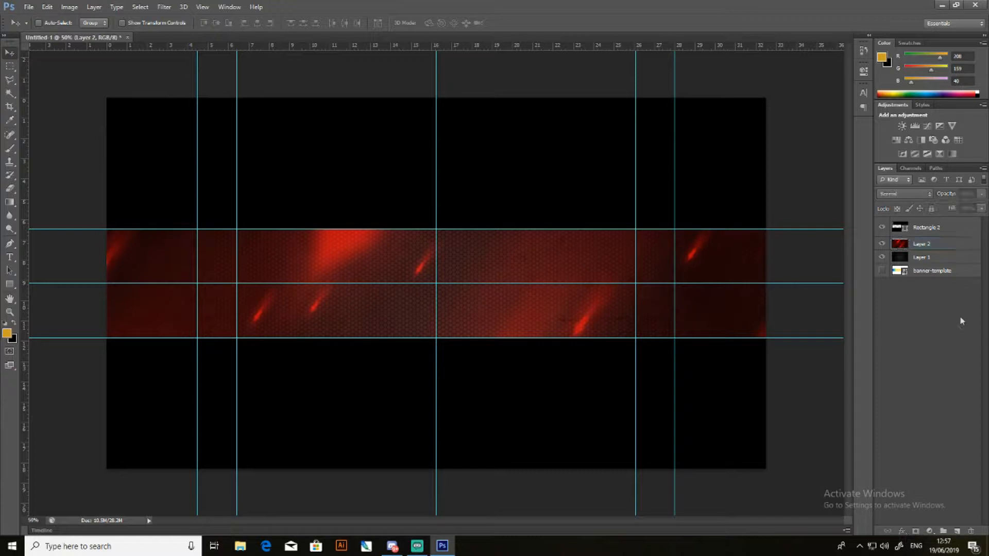
pyautogui.click(943, 250)
pyautogui.click(982, 208)
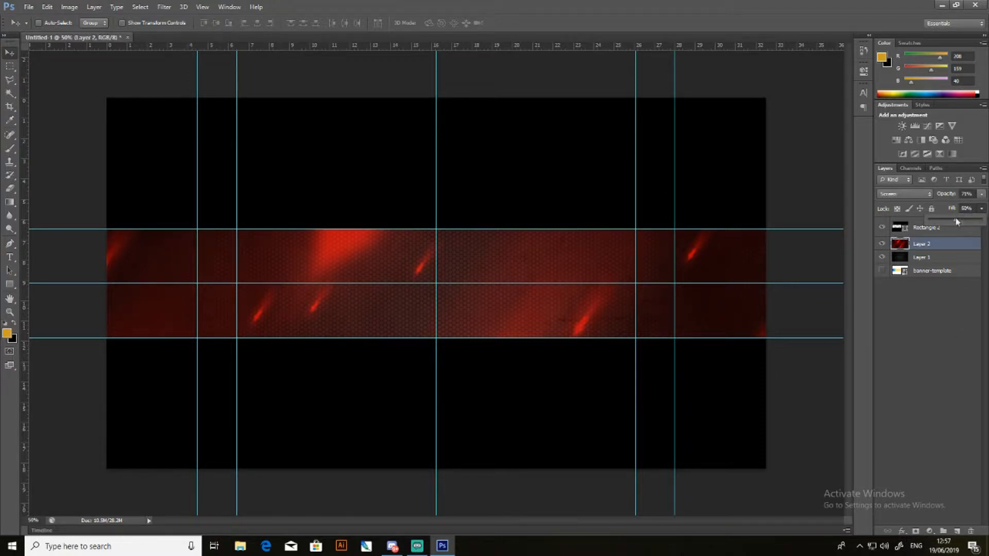
pyautogui.moveTo(956, 221); pyautogui.dragTo(957, 222)
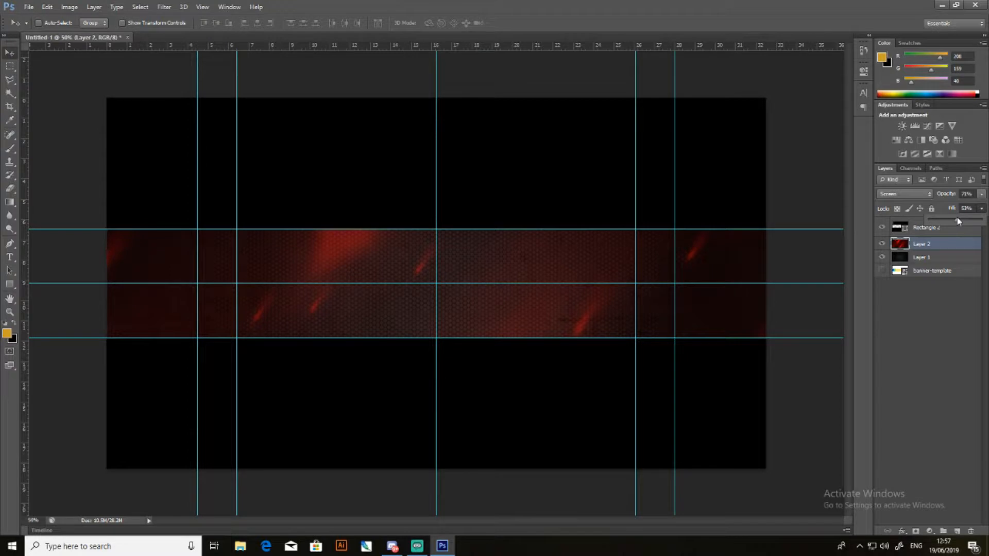
pyautogui.click(940, 389)
# - Shift the red abstract texture downward so the large red streak spans the height of the banner strip
pyautogui.click(630, 308)
pyautogui.click(487, 207)
pyautogui.click(950, 247)
pyautogui.moveTo(572, 287); pyautogui.dragTo(560, 342)
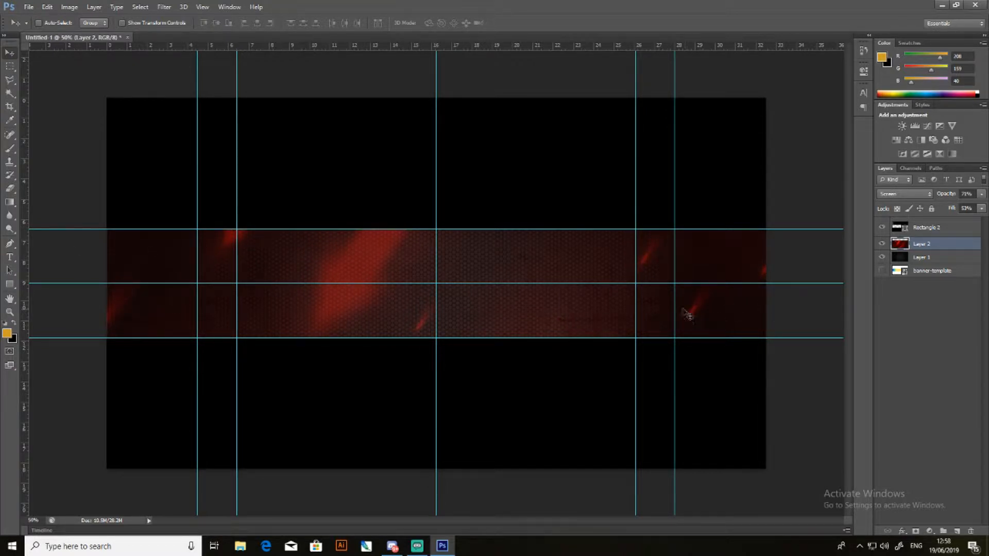
# - Widen the red abstract texture to about 108% around its centre, apply the transformation, and shift the texture slightly right and down
pyautogui.hotkey('ctrl', 't')
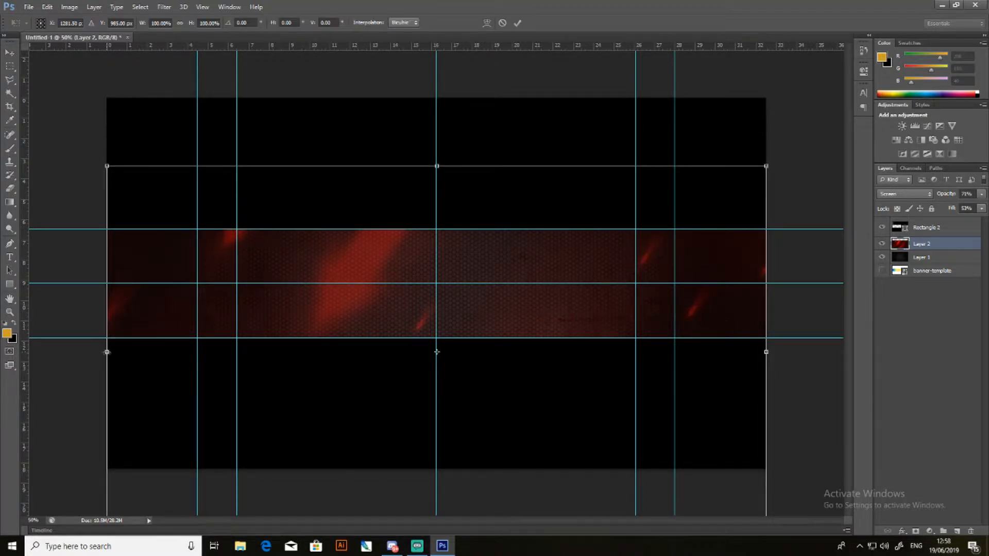
pyautogui.moveTo(105, 352); pyautogui.dragTo(80, 358)
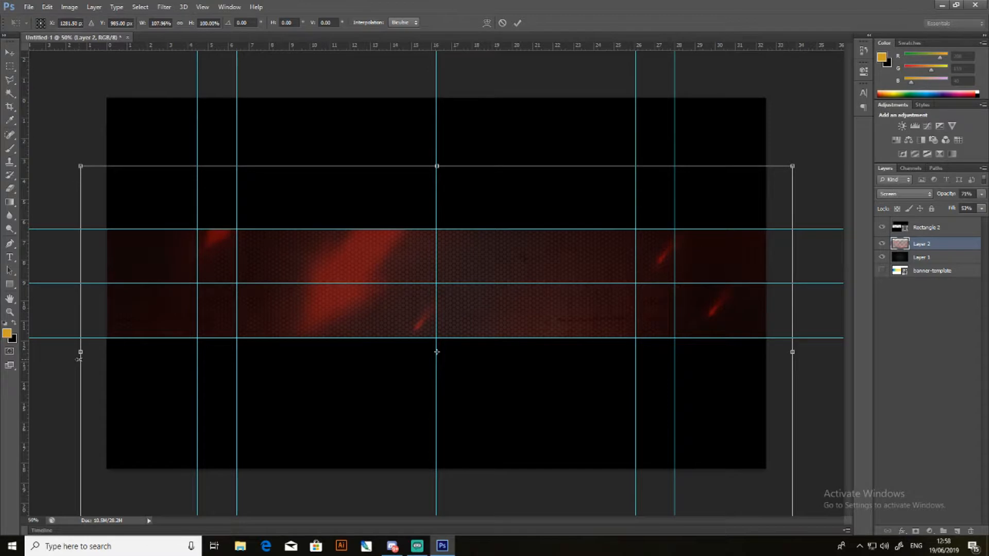
pyautogui.click(9, 53)
pyautogui.click(444, 208)
pyautogui.moveTo(494, 273); pyautogui.dragTo(527, 293)
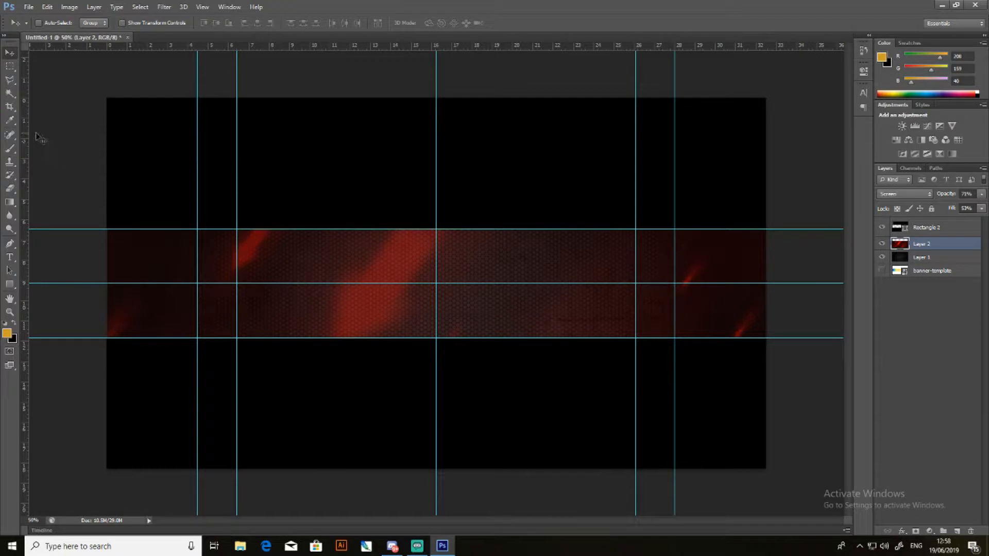
# - Add the text "TEXT" in the 72 pt Gang of Three font near the middle of the banner strip
pyautogui.click(9, 257)
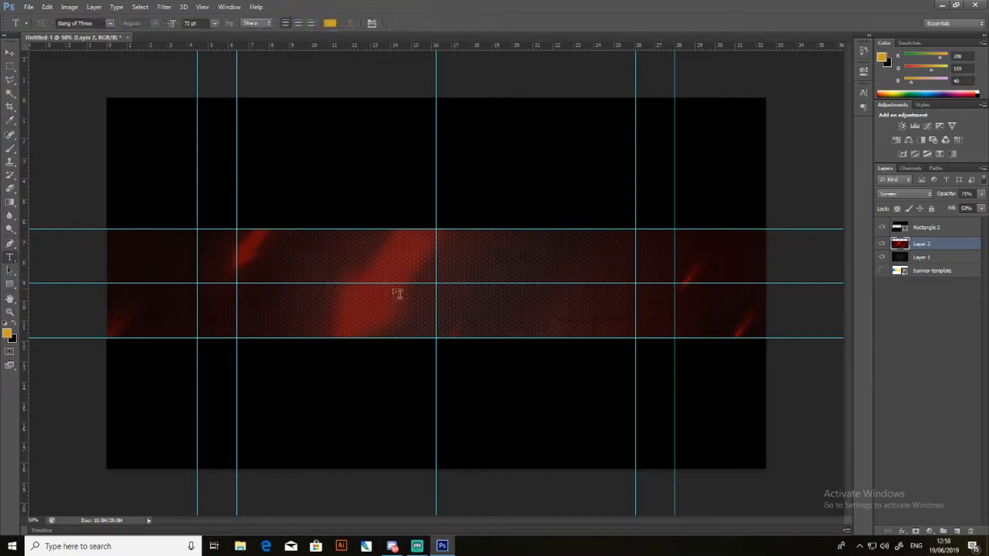
pyautogui.click(397, 285)
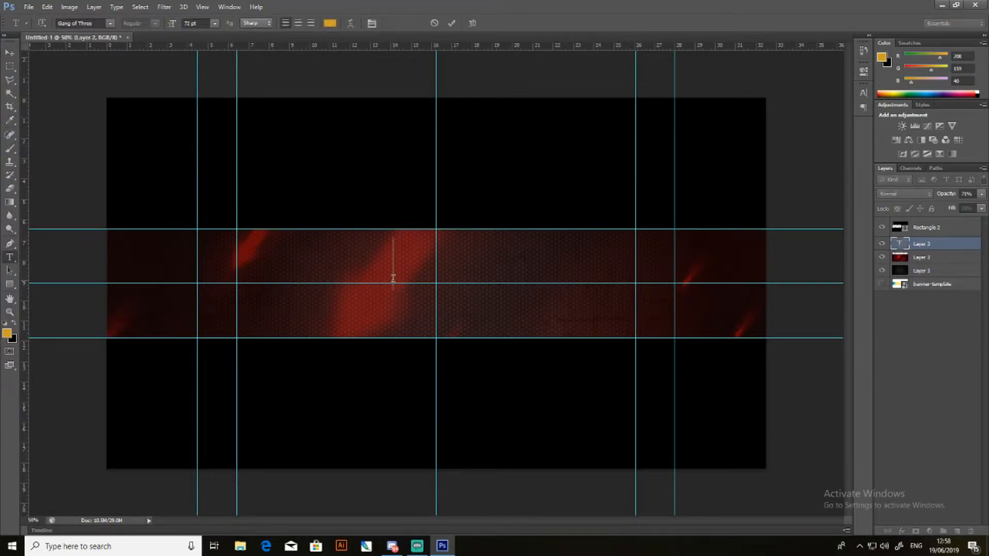
pyautogui.write('TEXT')
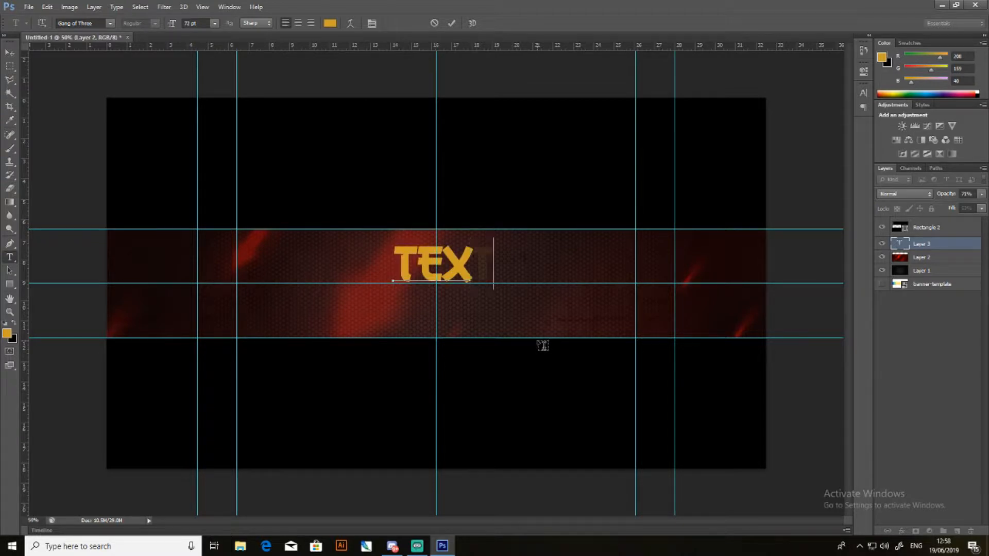
pyautogui.click(9, 52)
# - Centre the banner text on the guides, scale it proportionally to about 238%, and apply the transformation
pyautogui.moveTo(472, 261); pyautogui.dragTo(588, 375)
pyautogui.hotkey('ctrl', 't')
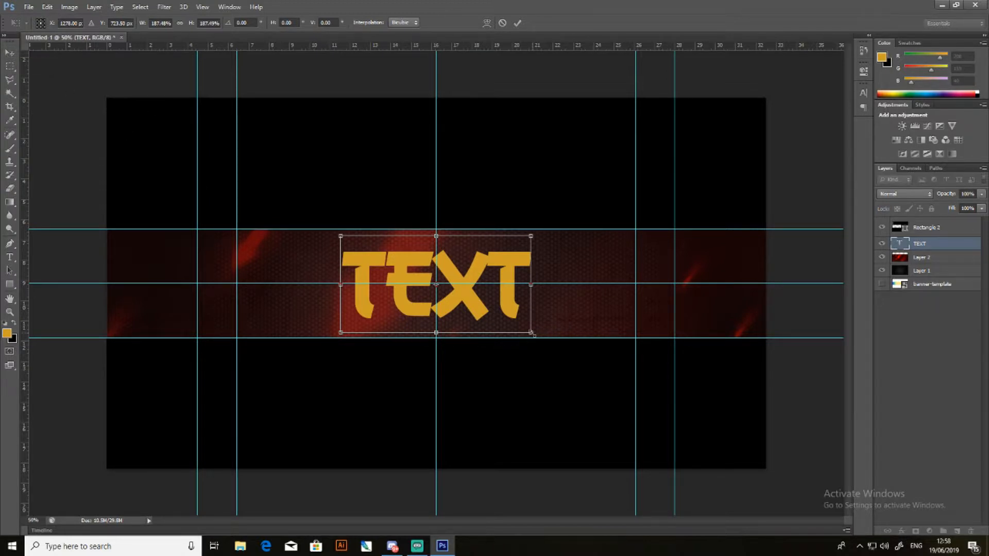
pyautogui.moveTo(533, 335); pyautogui.dragTo(538, 393)
pyautogui.click(9, 52)
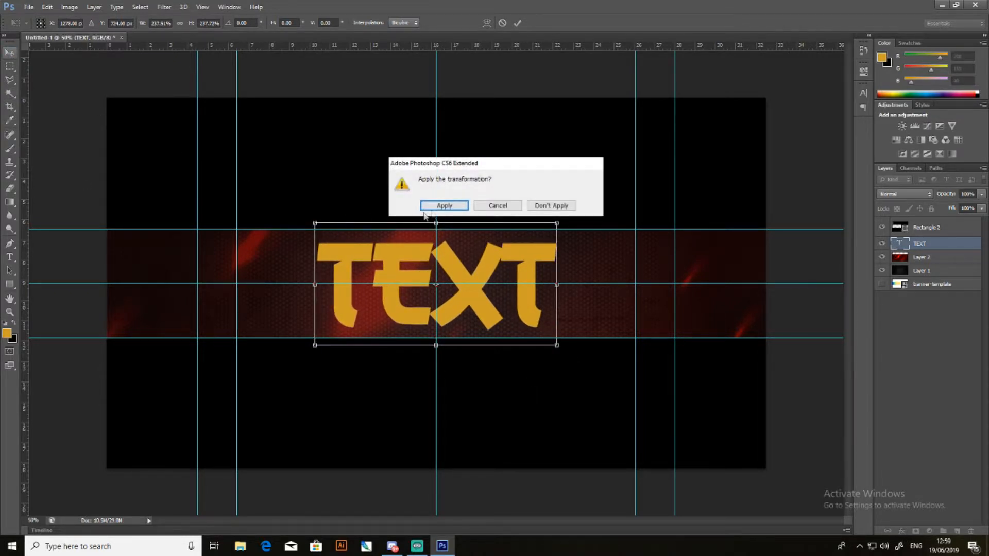
pyautogui.click(435, 202)
# - Scale the banner text down to about 88% so its bounding box fits the strip height, and apply the transformation
pyautogui.hotkey('ctrl', 't')
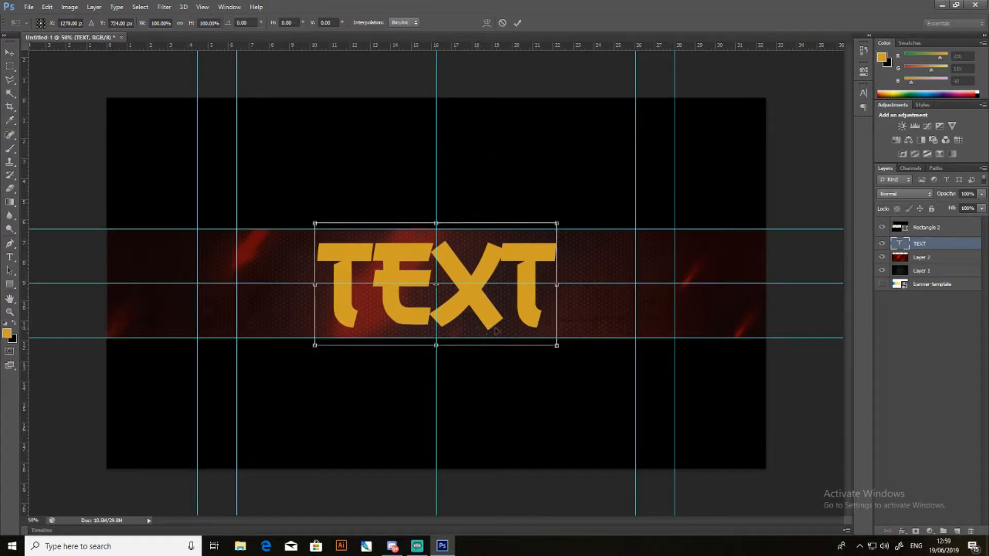
pyautogui.moveTo(556, 347); pyautogui.dragTo(545, 341)
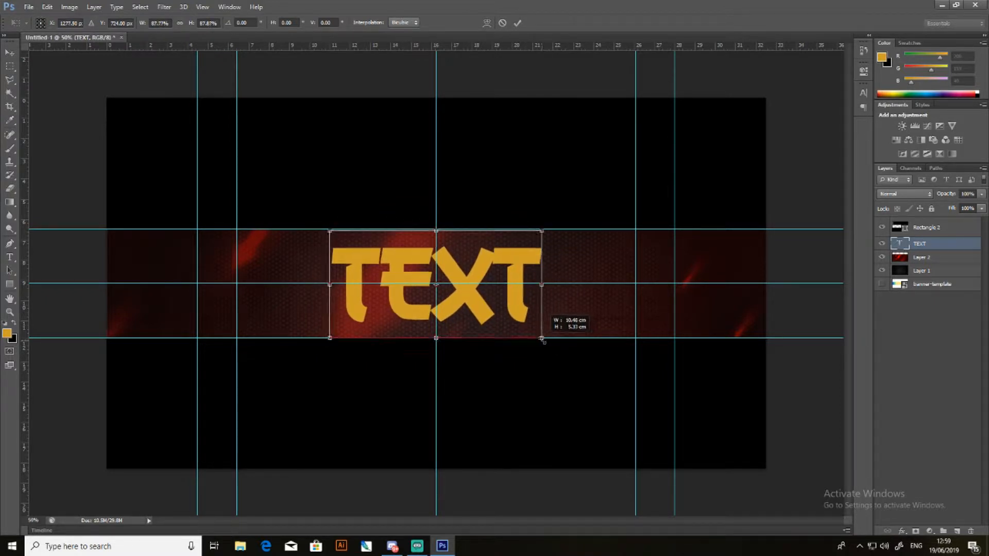
pyautogui.click(9, 52)
pyautogui.click(446, 208)
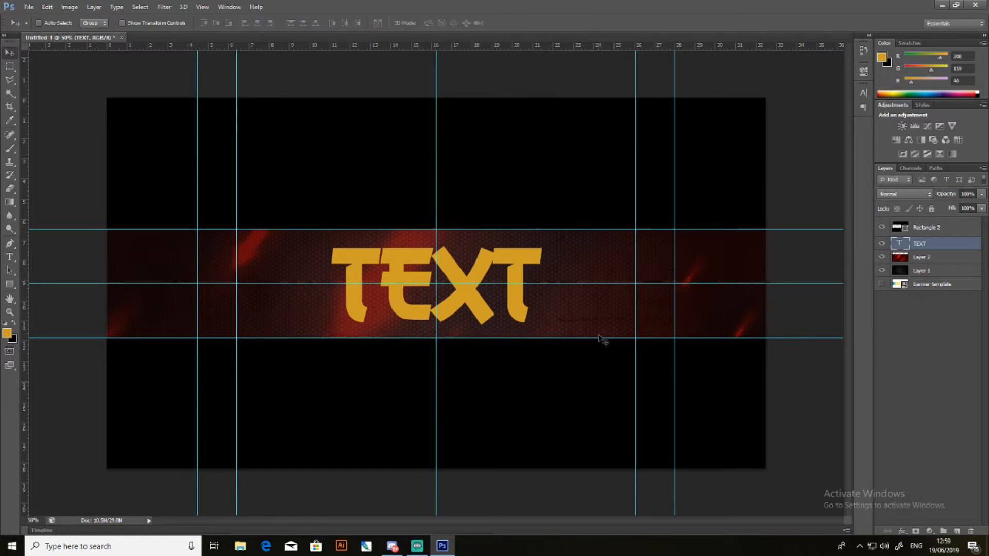
# - Select all of the banner text and change its colour to pure red (ff0000)
pyautogui.click(9, 257)
pyautogui.moveTo(525, 287); pyautogui.dragTo(305, 276)
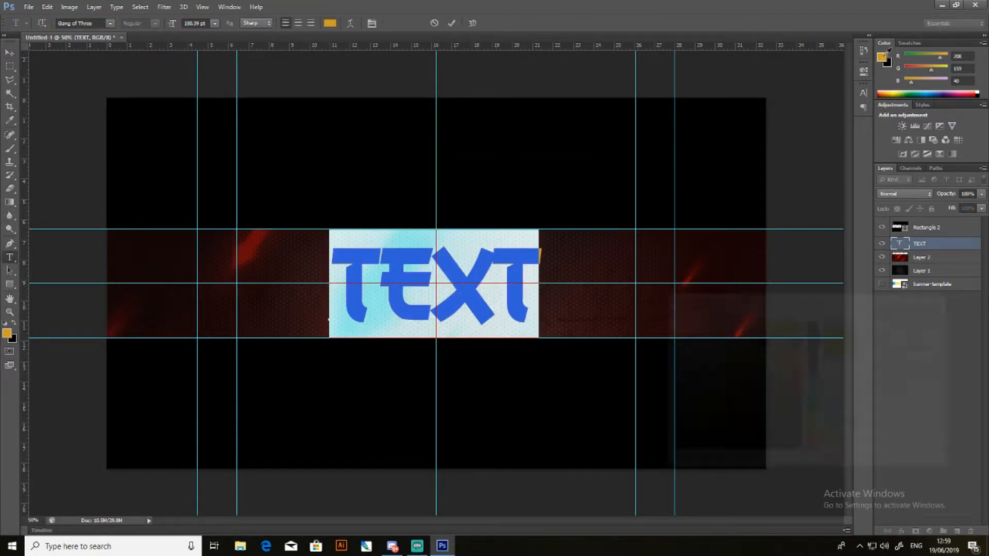
pyautogui.click(882, 57)
pyautogui.moveTo(814, 439); pyautogui.dragTo(814, 453)
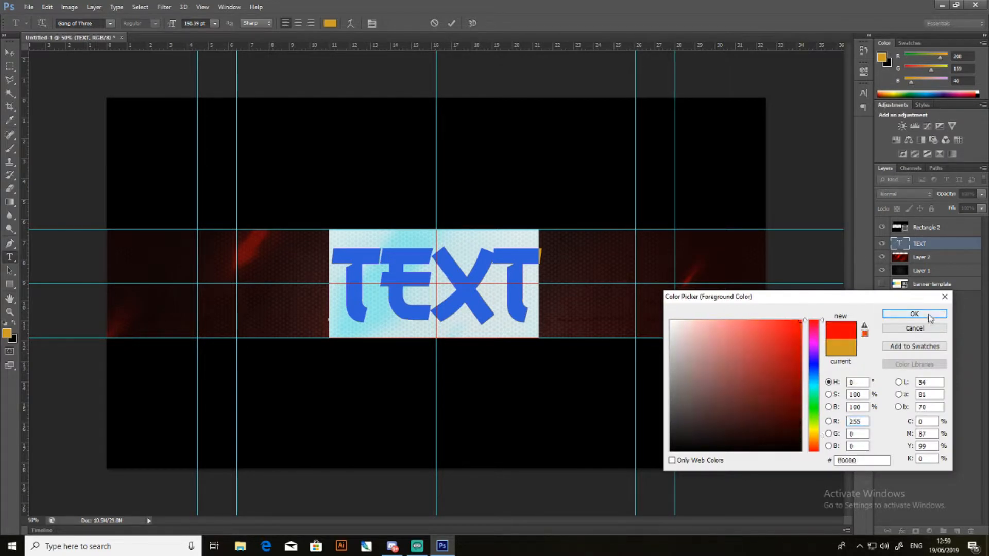
pyautogui.click(928, 315)
pyautogui.click(12, 55)
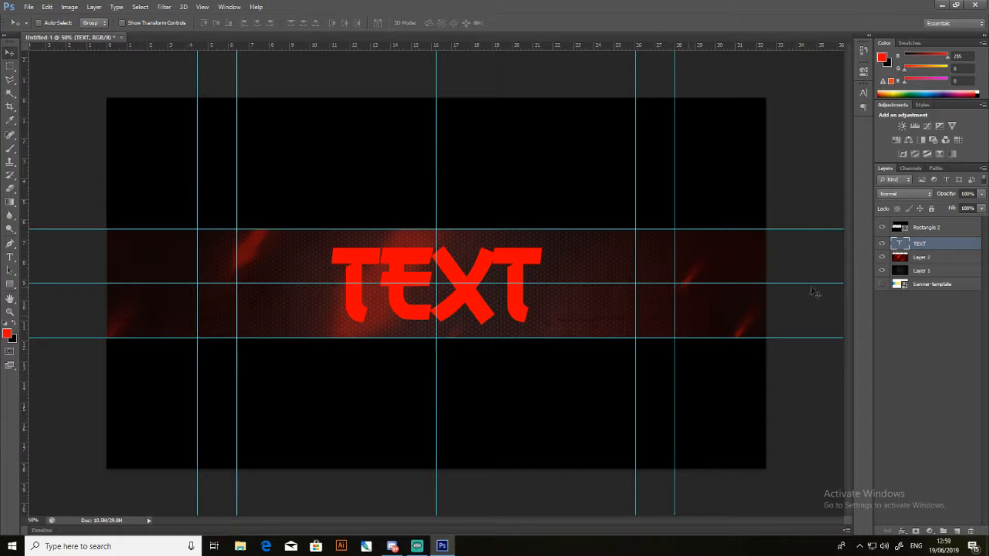
# - Select all of the banner text and change its colour to dark red (4e1919)
pyautogui.click(10, 257)
pyautogui.moveTo(518, 288); pyautogui.dragTo(268, 282)
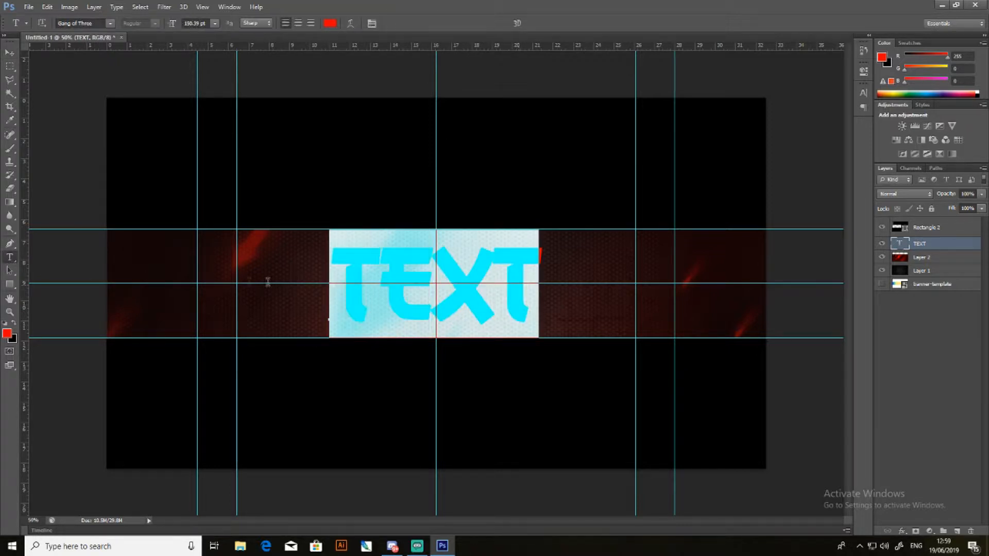
pyautogui.click(882, 59)
pyautogui.click(760, 410)
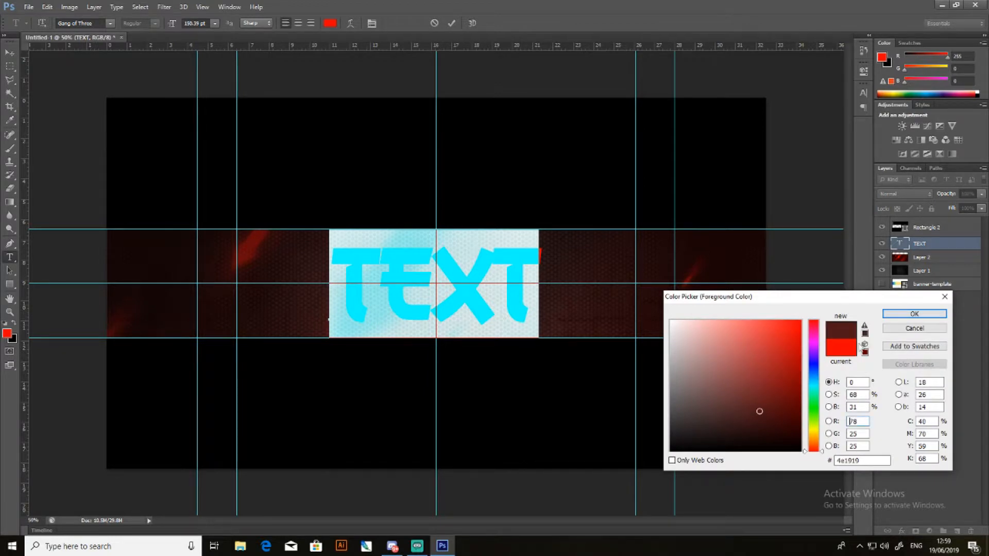
pyautogui.click(895, 316)
pyautogui.click(9, 53)
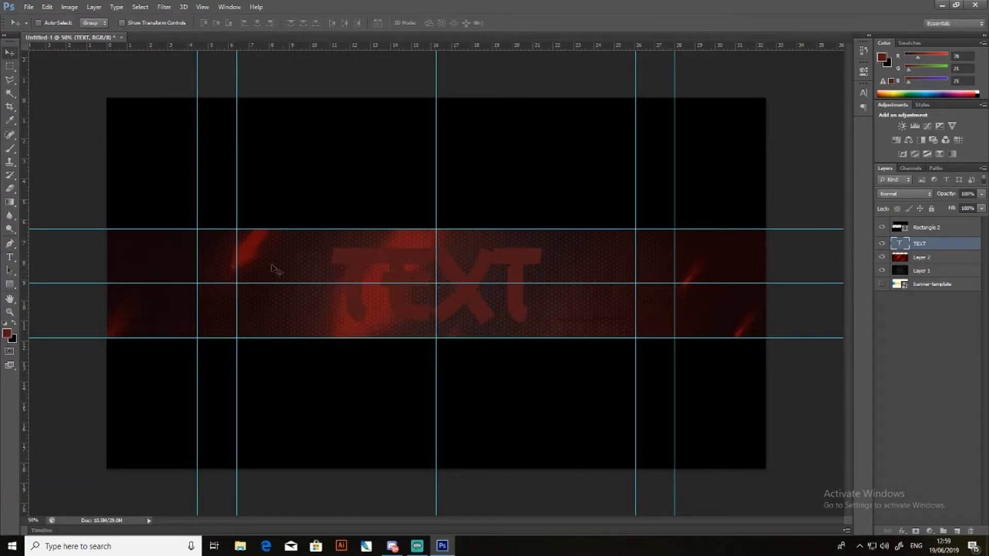
# - Select all of the banner text and recolour it to the medium red ca2929
pyautogui.click(9, 258)
pyautogui.moveTo(529, 287); pyautogui.dragTo(247, 267)
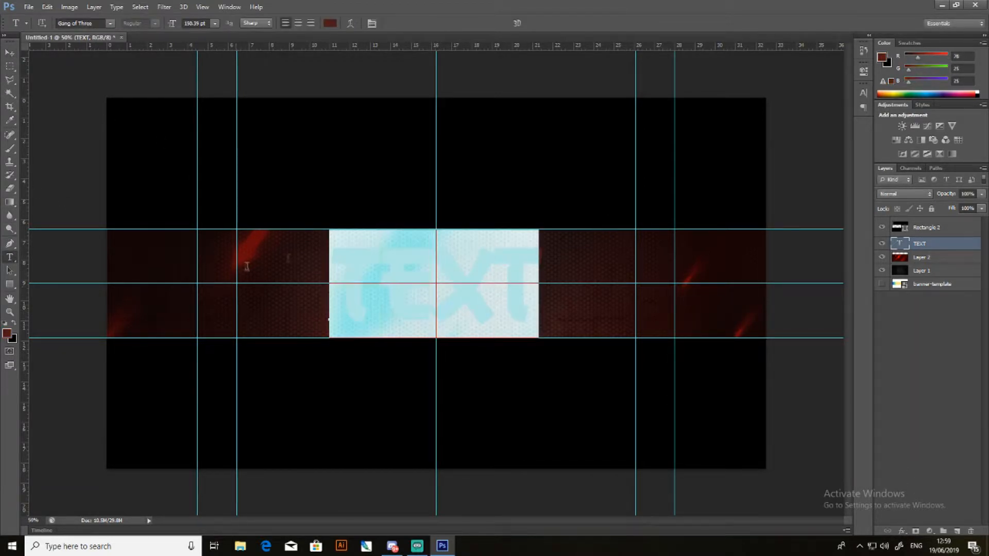
pyautogui.click(882, 59)
pyautogui.moveTo(762, 384); pyautogui.dragTo(775, 347)
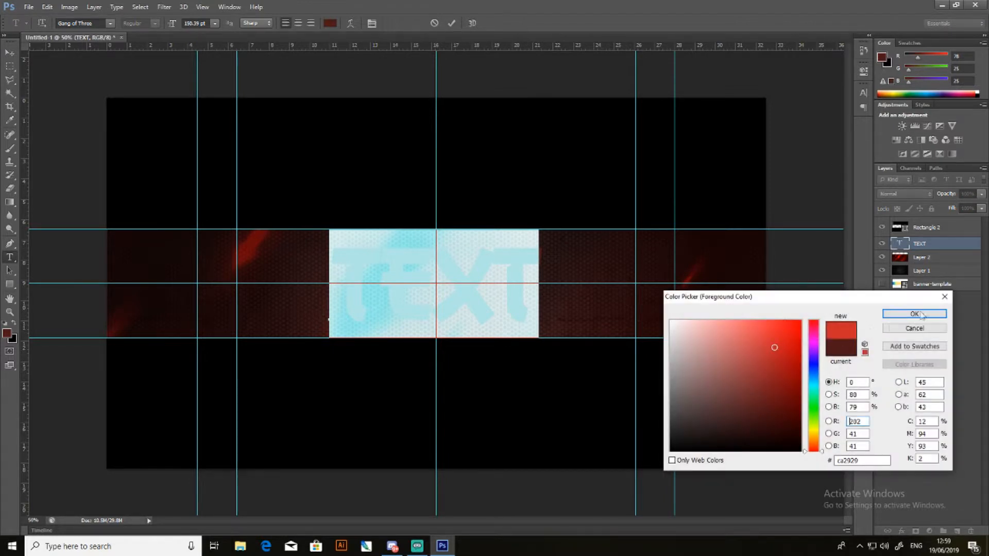
pyautogui.click(918, 313)
pyautogui.click(9, 53)
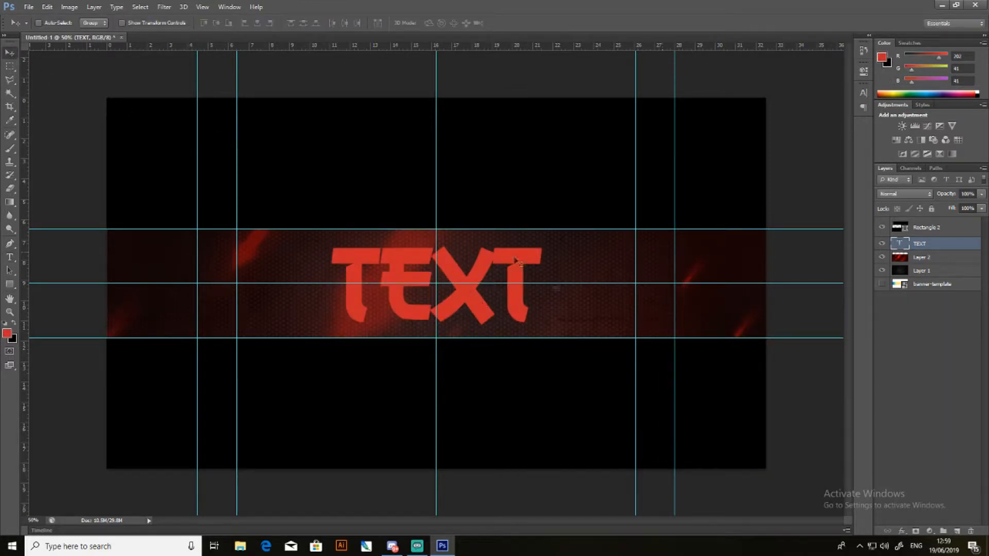
pyautogui.click(956, 531)
pyautogui.rightClick(932, 248)
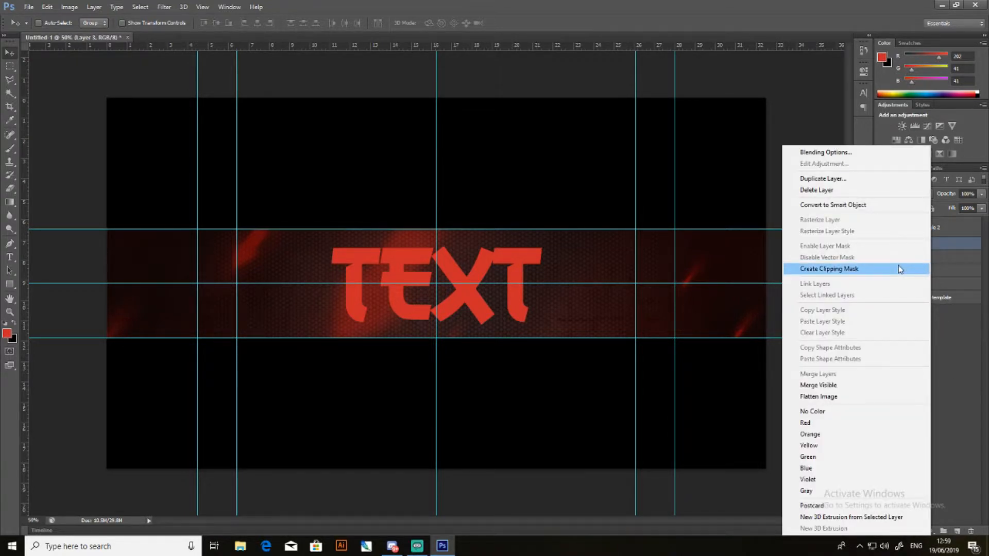
pyautogui.click(898, 266)
pyautogui.press('Delete')
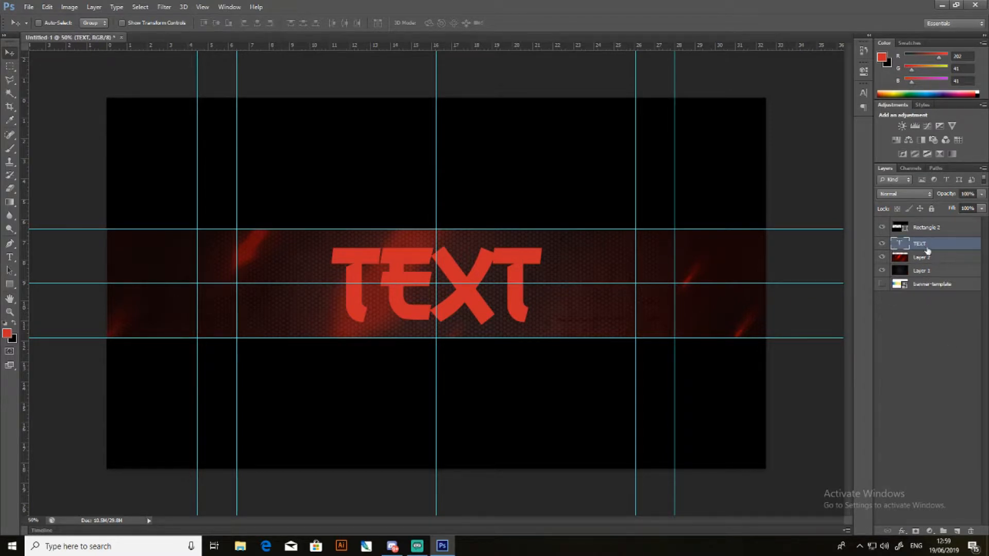
# - Add a new layer above the banner text and clip it to the text layer
pyautogui.click(957, 531)
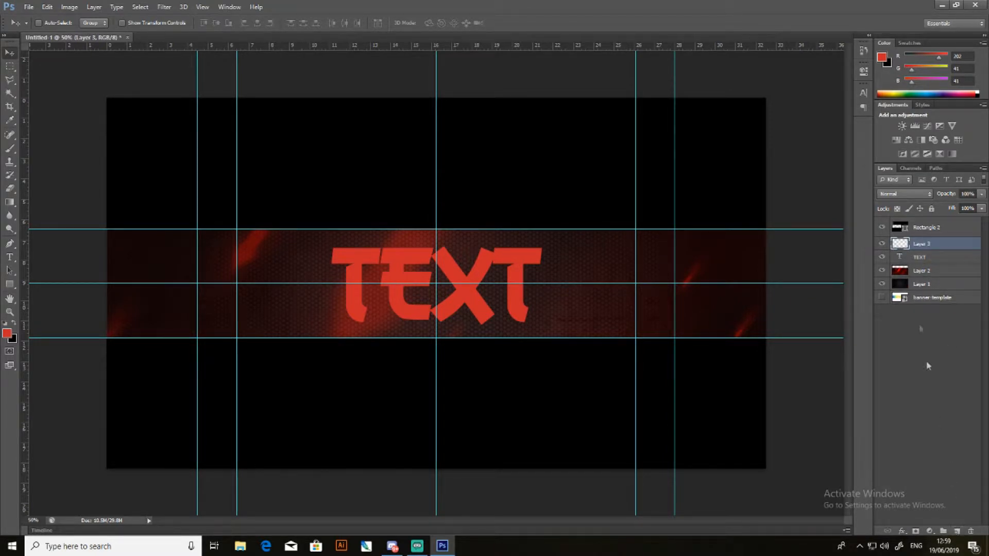
pyautogui.rightClick(911, 245)
pyautogui.click(881, 269)
# - Paint soft black (000000) shading around the outer edges of the letters on the clipped layer with the Brush tool
pyautogui.click(9, 149)
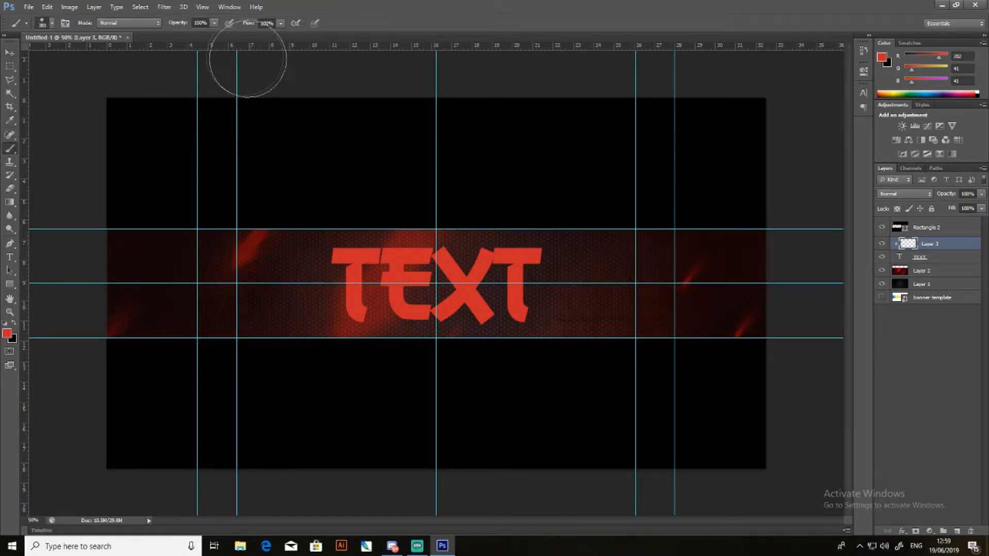
pyautogui.click(882, 58)
pyautogui.click(783, 431)
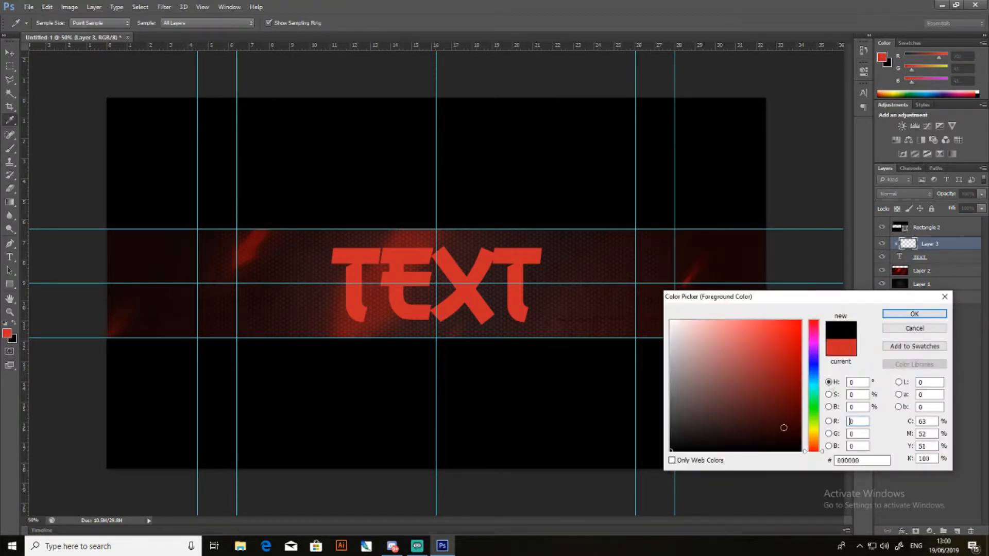
pyautogui.click(914, 313)
pyautogui.moveTo(540, 339)
pyautogui.mouseDown()
pyautogui.moveTo(565, 285)
pyautogui.moveTo(565, 236)
pyautogui.moveTo(556, 229)
pyautogui.mouseUp()
pyautogui.moveTo(316, 221)
pyautogui.mouseDown()
pyautogui.moveTo(309, 274)
pyautogui.moveTo(334, 336)
pyautogui.moveTo(353, 352)
pyautogui.moveTo(488, 358)
pyautogui.mouseUp()
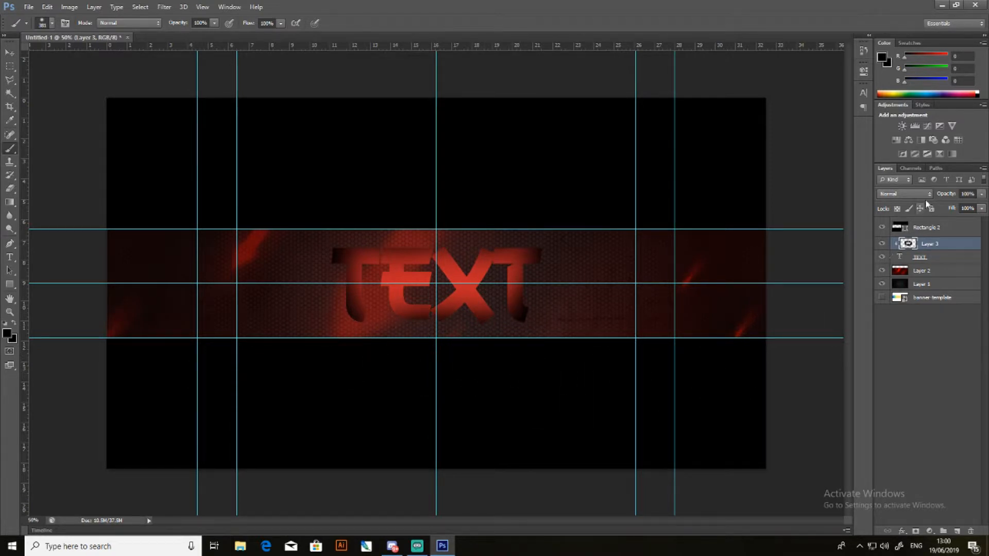
# - Set the clipped shading layer's blend mode to Soft Light and toggle its visibility to compare the text
pyautogui.click(911, 194)
pyautogui.click(901, 333)
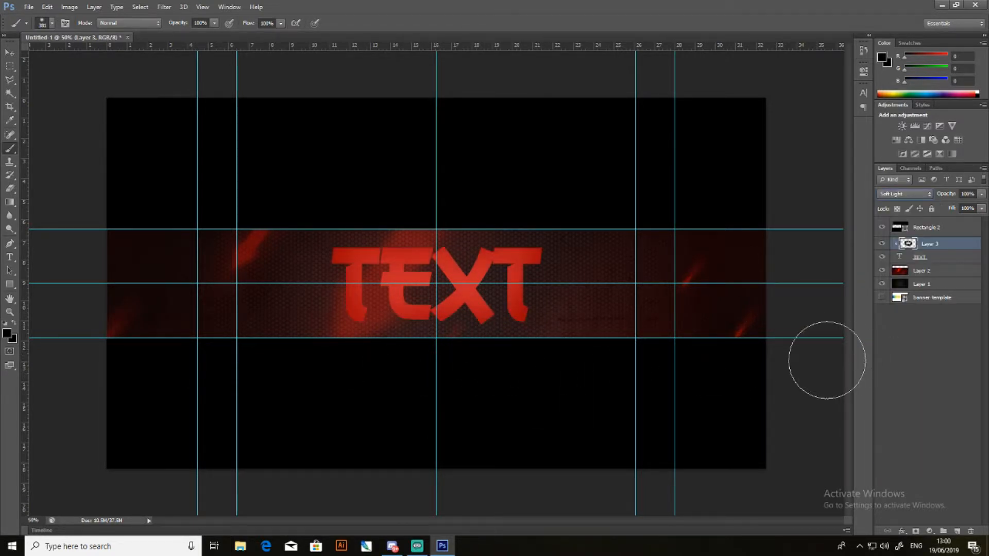
pyautogui.click(882, 246)
pyautogui.click(882, 245)
# - Paint light grey highlights across the middle of the letters on the clipped shading layer
pyautogui.click(883, 60)
pyautogui.moveTo(686, 407)
pyautogui.mouseDown()
pyautogui.moveTo(665, 381)
pyautogui.moveTo(665, 322)
pyautogui.moveTo(667, 355)
pyautogui.mouseUp()
pyautogui.click(914, 313)
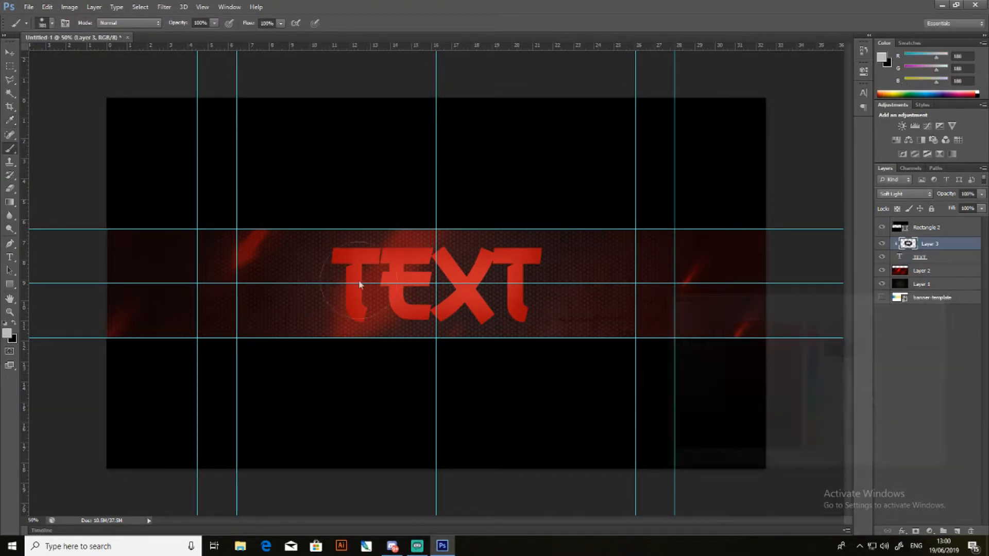
pyautogui.moveTo(444, 283); pyautogui.dragTo(412, 285)
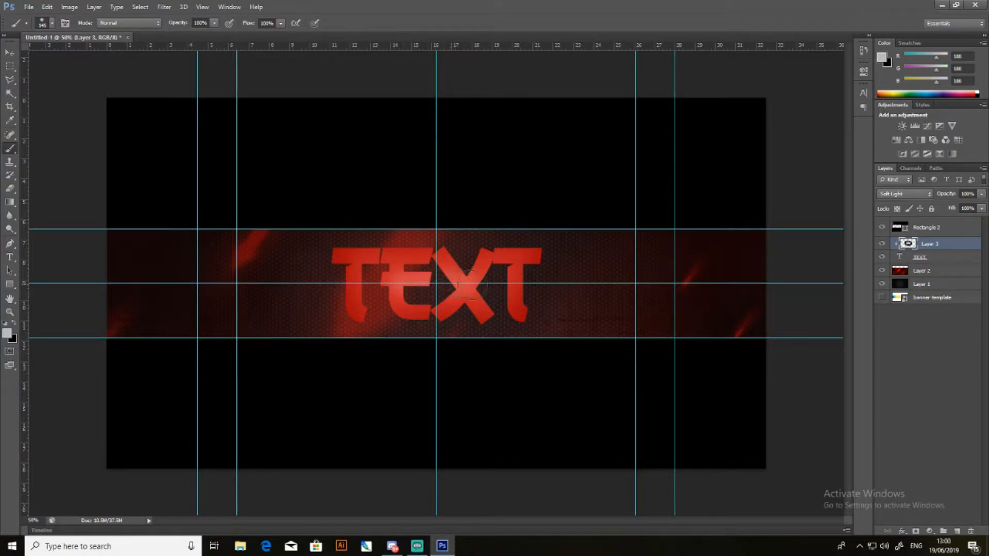
pyautogui.moveTo(398, 284); pyautogui.dragTo(392, 289)
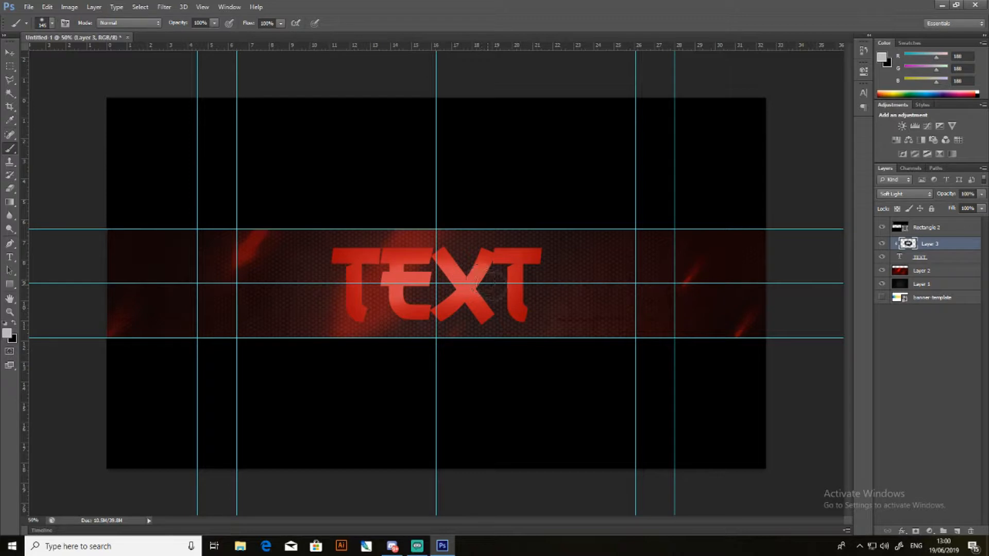
pyautogui.moveTo(469, 289); pyautogui.dragTo(420, 291)
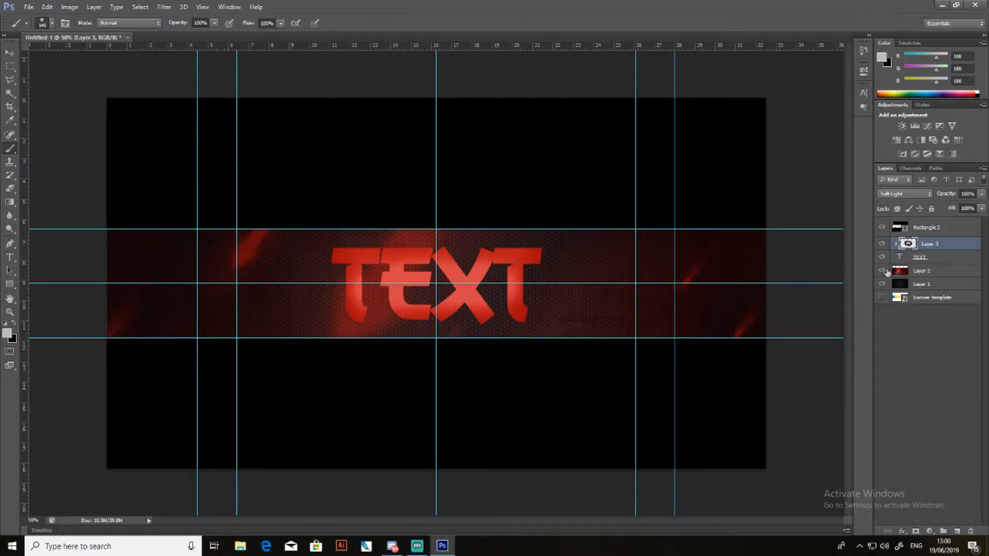
# - Delete the painted shading layer and replace it with a new empty layer clipped to the banner text
pyautogui.press('Delete')
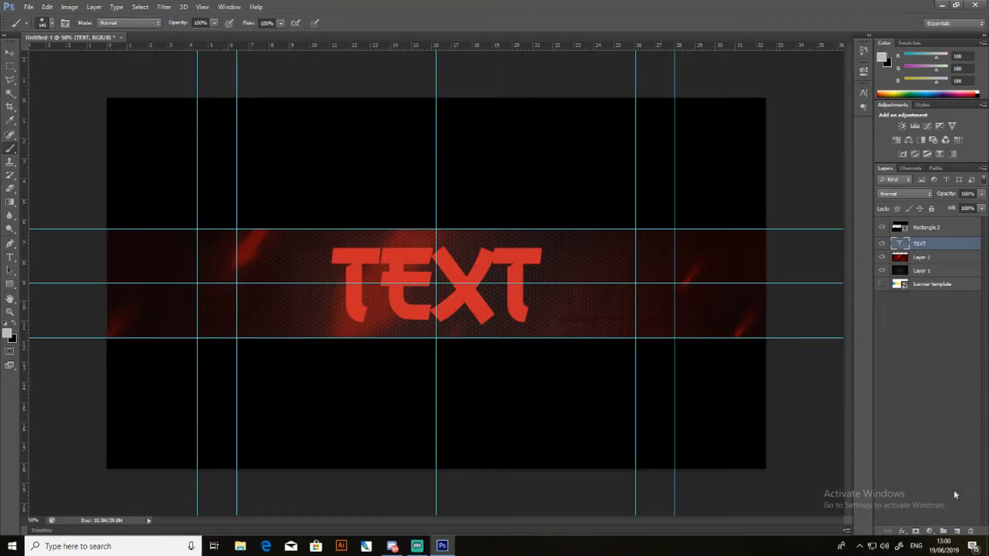
pyautogui.click(956, 531)
pyautogui.rightClick(920, 245)
pyautogui.click(798, 260)
# - Paint soft black shading along the top, bottom and outer side edges of the letters on the clipped layer
pyautogui.click(883, 58)
pyautogui.moveTo(711, 415); pyautogui.dragTo(665, 463)
pyautogui.click(918, 314)
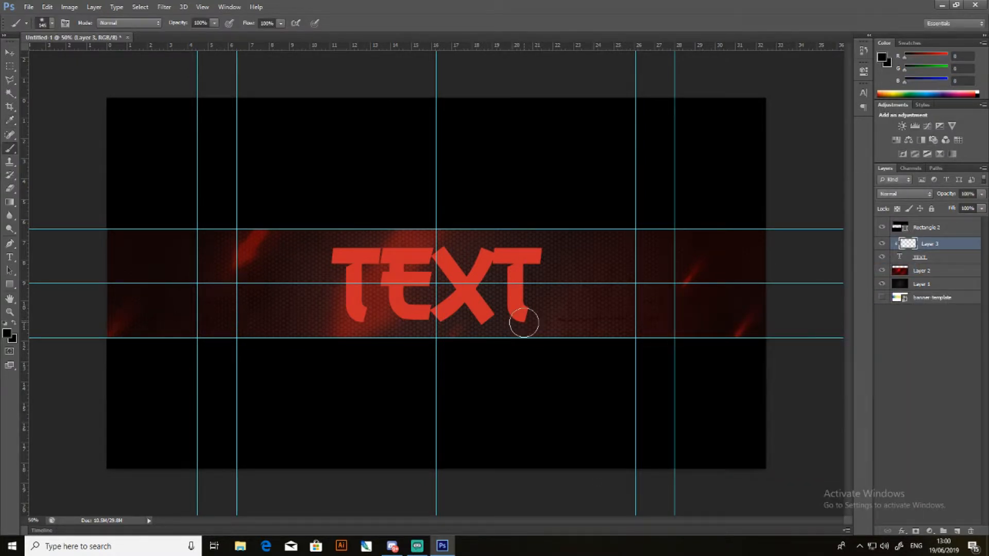
pyautogui.moveTo(521, 317)
pyautogui.mouseDown()
pyautogui.moveTo(535, 317)
pyautogui.moveTo(530, 336)
pyautogui.mouseUp()
pyautogui.moveTo(342, 333); pyautogui.dragTo(354, 338)
pyautogui.moveTo(309, 248); pyautogui.dragTo(335, 225)
pyautogui.moveTo(563, 232)
pyautogui.mouseDown()
pyautogui.moveTo(554, 239)
pyautogui.moveTo(563, 267)
pyautogui.moveTo(550, 249)
pyautogui.mouseUp()
pyautogui.moveTo(338, 247)
pyautogui.mouseDown()
pyautogui.moveTo(322, 252)
pyautogui.moveTo(333, 295)
pyautogui.moveTo(312, 316)
pyautogui.moveTo(324, 320)
pyautogui.mouseUp()
pyautogui.moveTo(364, 227); pyautogui.dragTo(519, 232)
pyautogui.moveTo(512, 338); pyautogui.dragTo(349, 342)
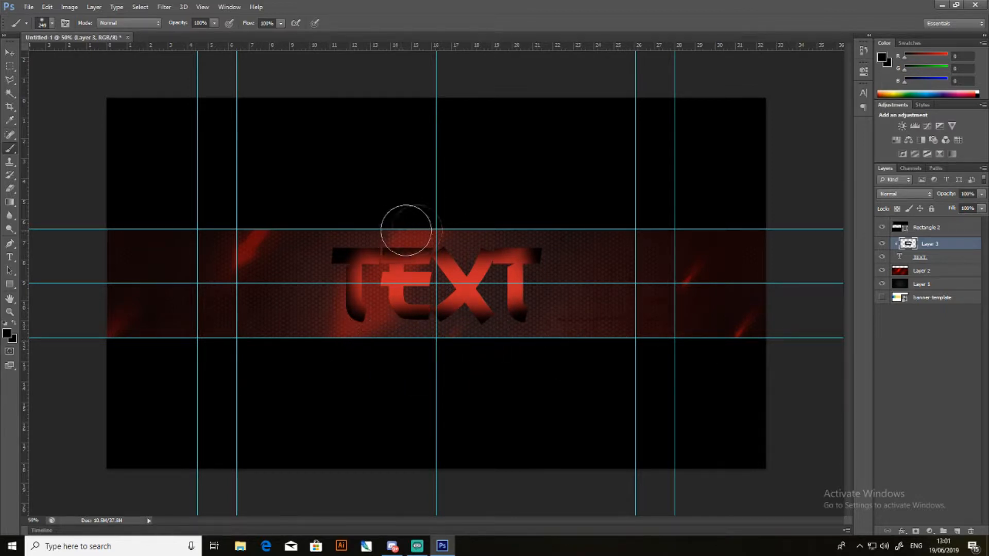
# - Blend the black edge shading into the text with Soft Light mode and compare it by toggling the layer's visibility
pyautogui.click(887, 200)
pyautogui.click(889, 335)
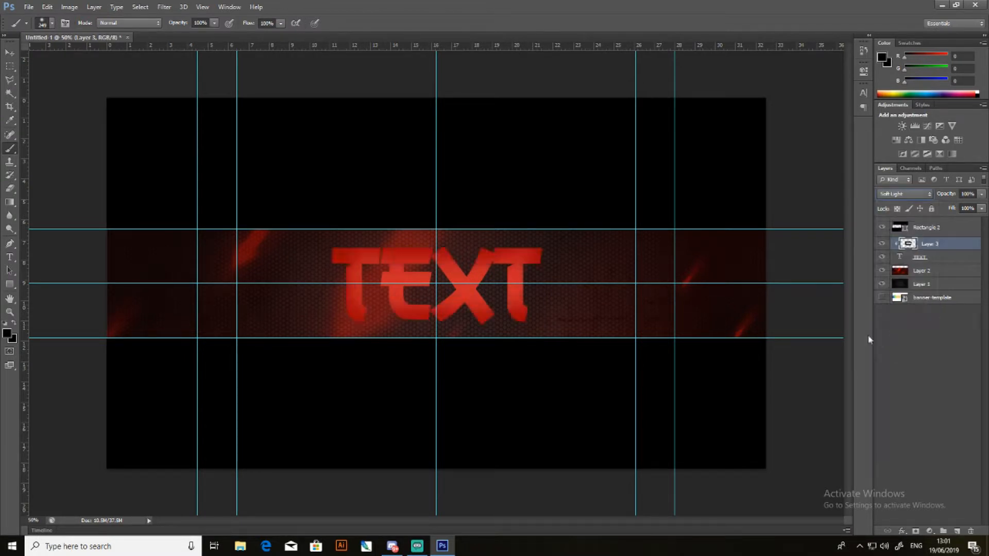
pyautogui.click(882, 243)
pyautogui.click(883, 244)
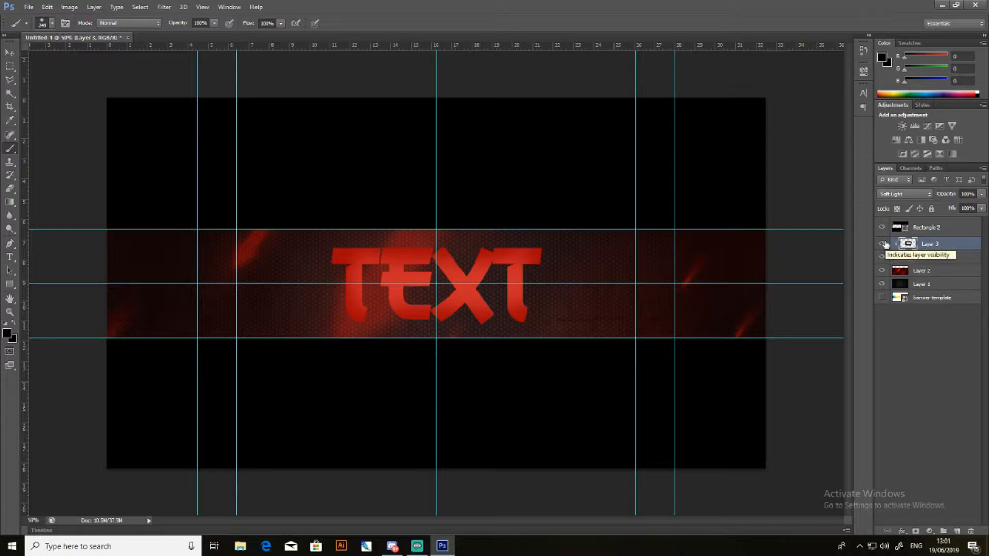
pyautogui.click(882, 244)
pyautogui.click(883, 243)
pyautogui.click(10, 57)
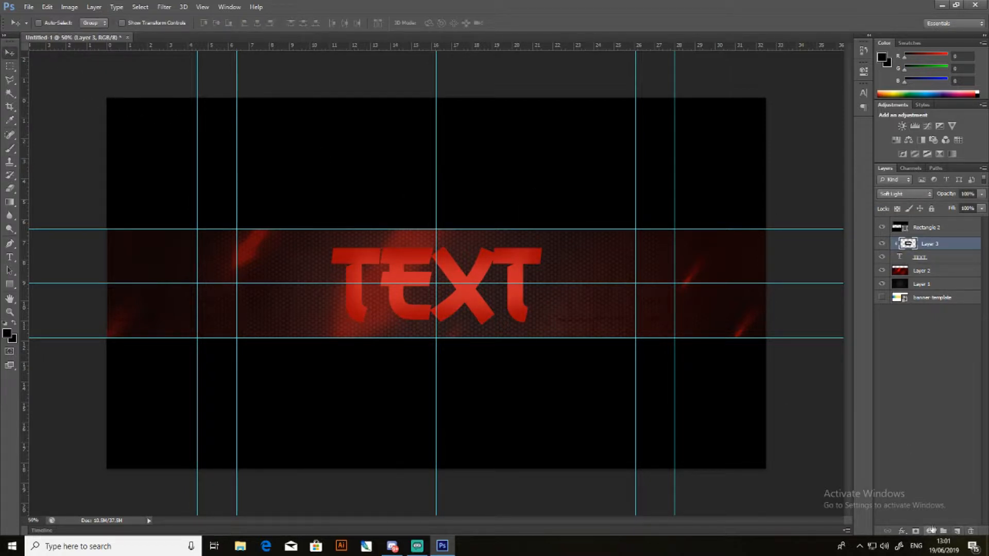
# - Add an Inner Glow effect to the clipped shading layer and set the glow colour to pure red (ff0000)
pyautogui.click(902, 531)
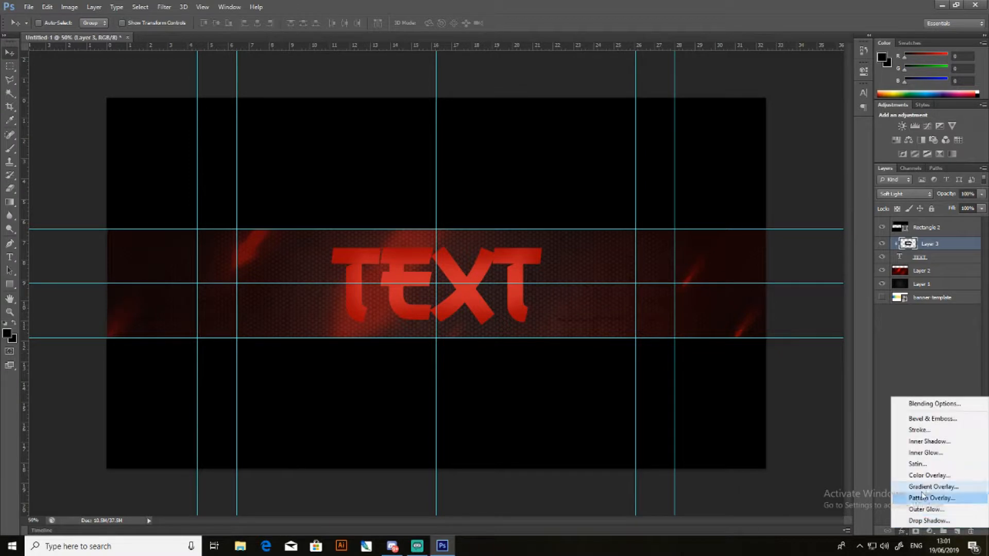
pyautogui.click(930, 457)
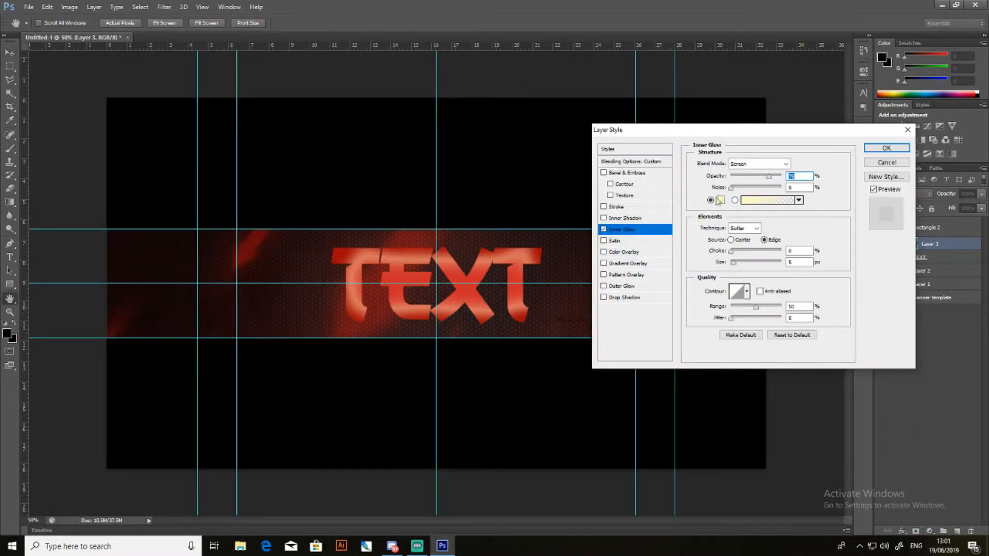
pyautogui.click(720, 200)
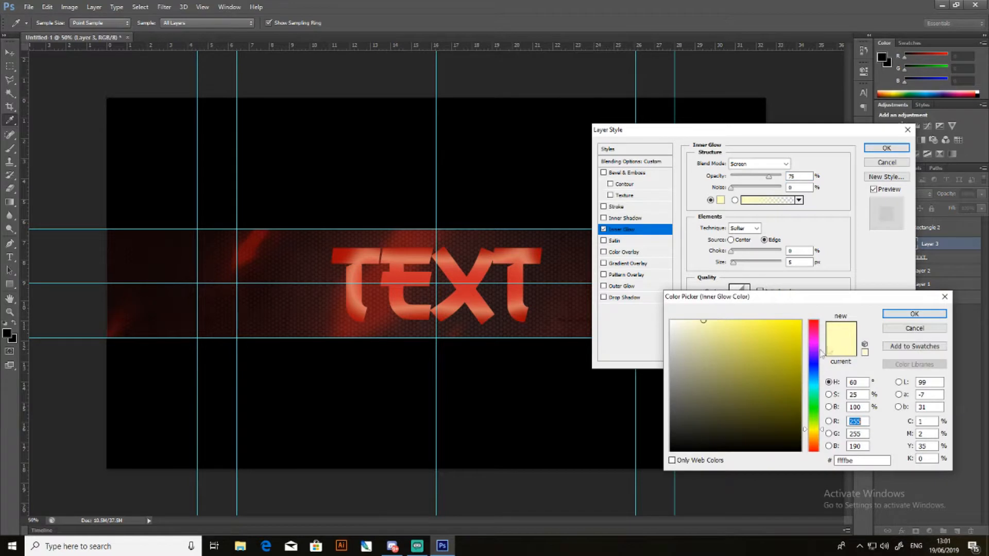
pyautogui.click(474, 285)
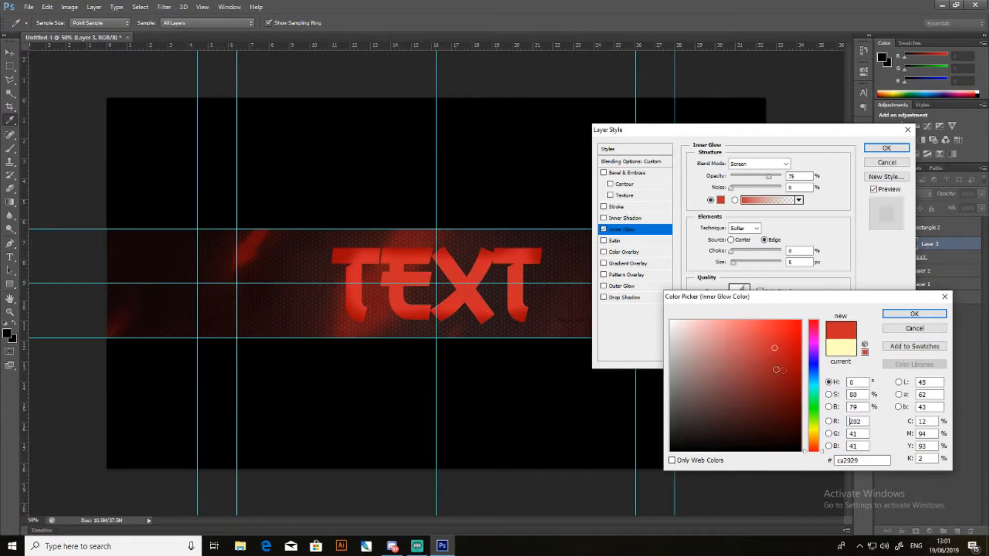
pyautogui.moveTo(775, 349); pyautogui.dragTo(802, 320)
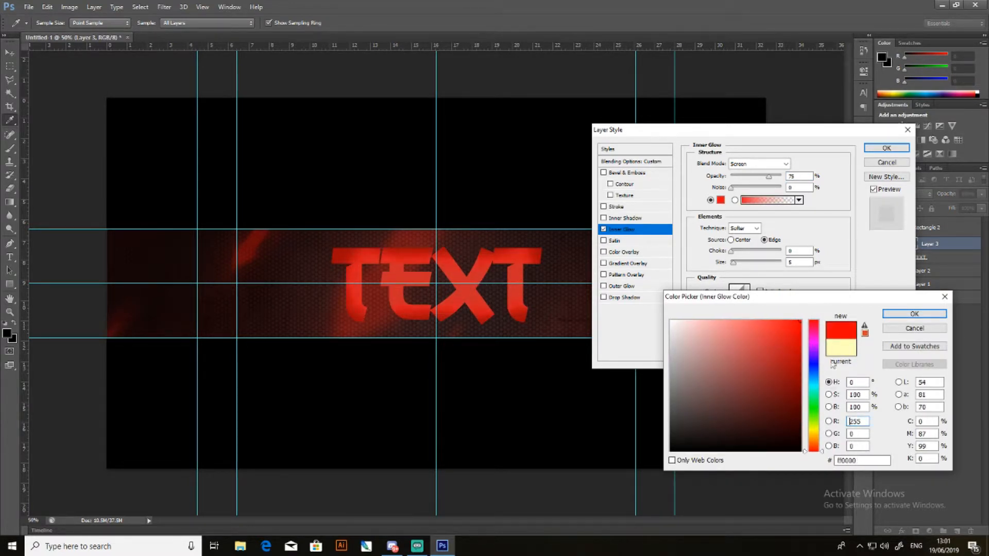
pyautogui.press('Return')
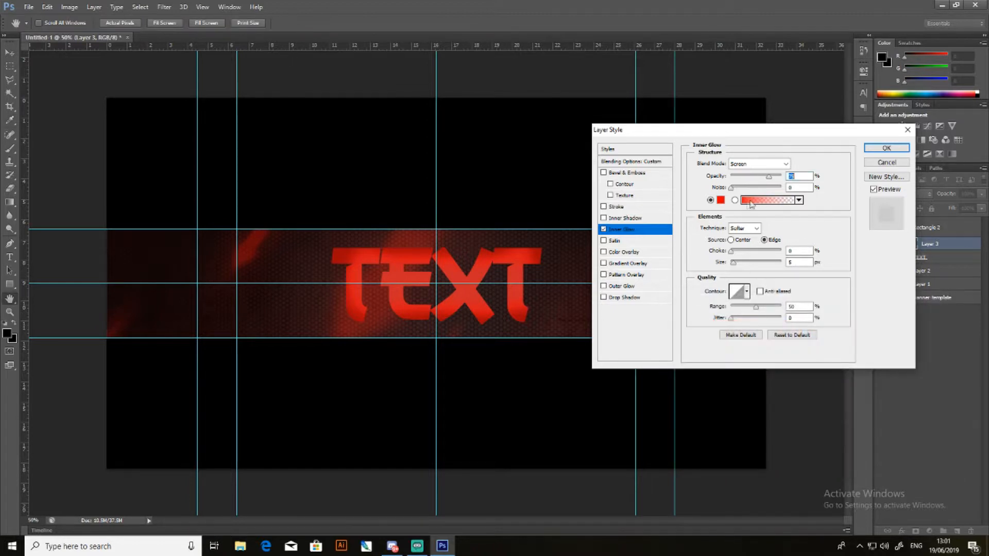
# - Set the inner glow's size to 79 px and opacity to 56%, with choke and jitter at 0%
pyautogui.moveTo(737, 264); pyautogui.dragTo(796, 268)
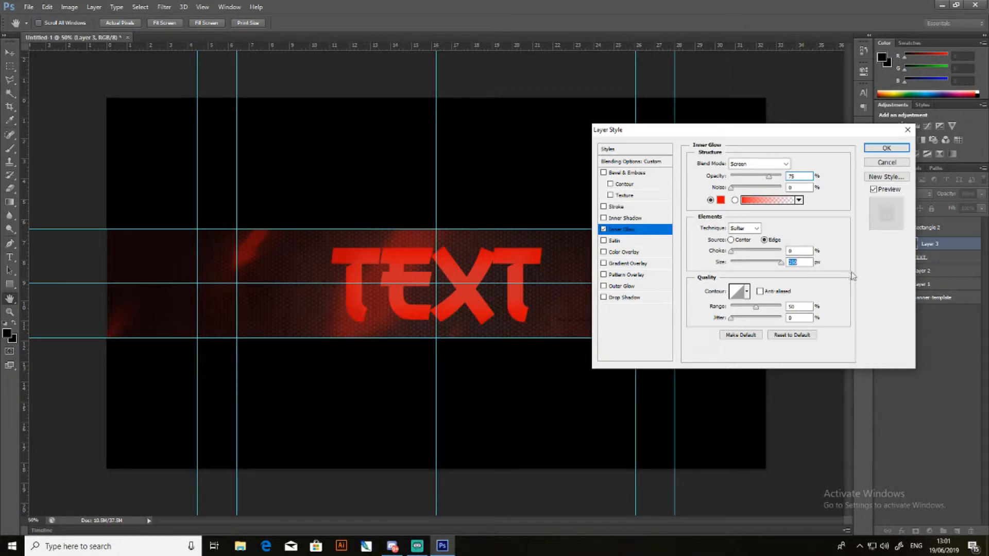
pyautogui.moveTo(778, 267); pyautogui.dragTo(746, 265)
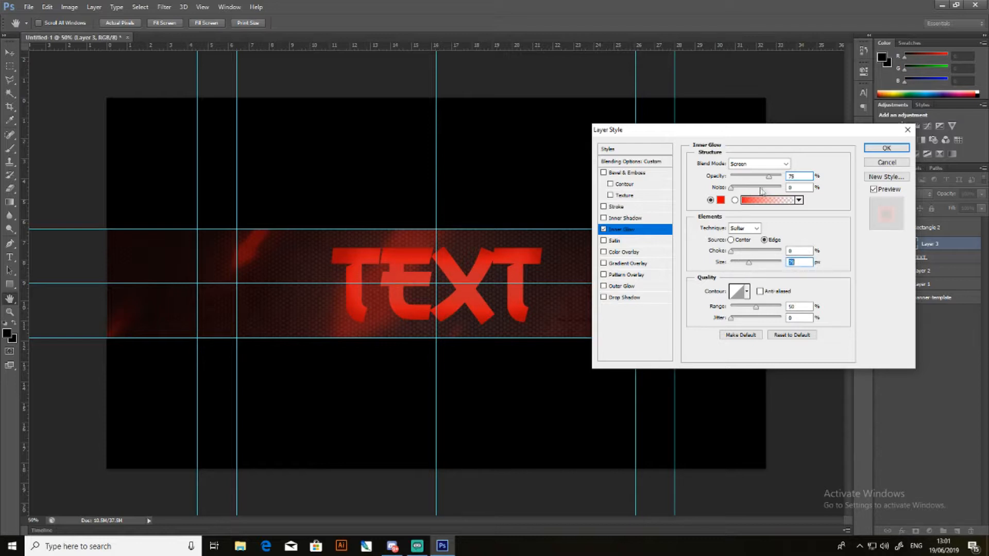
pyautogui.moveTo(769, 180)
pyautogui.mouseDown()
pyautogui.moveTo(840, 180)
pyautogui.moveTo(756, 183)
pyautogui.mouseUp()
pyautogui.click(730, 319)
pyautogui.moveTo(841, 329); pyautogui.dragTo(734, 339)
pyautogui.moveTo(731, 251)
pyautogui.mouseDown()
pyautogui.moveTo(824, 253)
pyautogui.moveTo(821, 263)
pyautogui.moveTo(731, 260)
pyautogui.mouseUp()
# - Try the Satin effect on the clipped shading layer
pyautogui.click(603, 241)
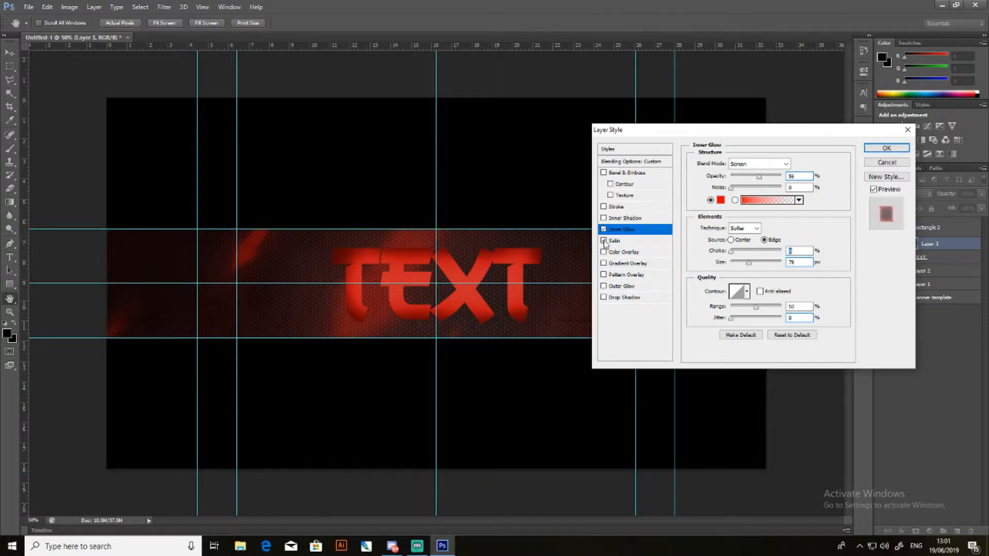
pyautogui.click(605, 242)
pyautogui.click(604, 241)
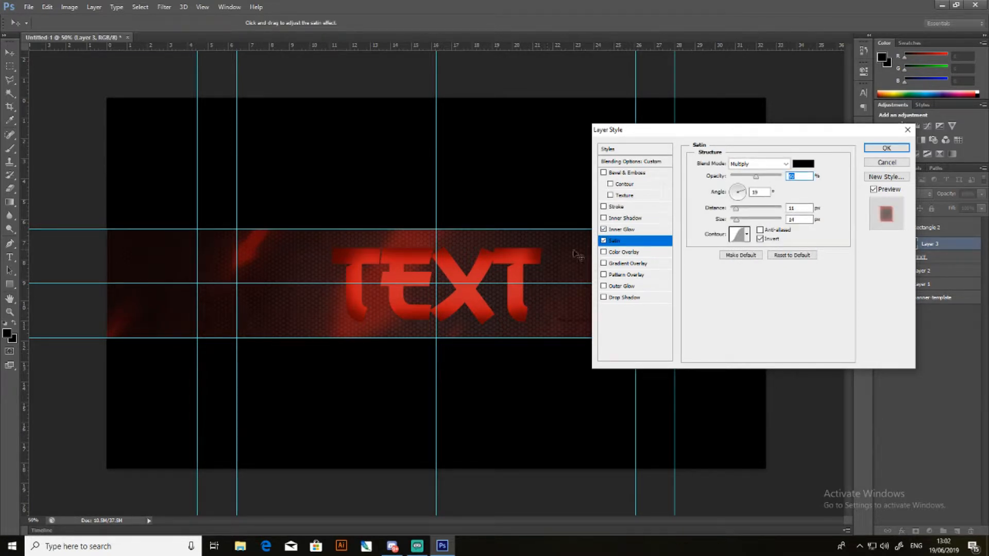
pyautogui.click(604, 241)
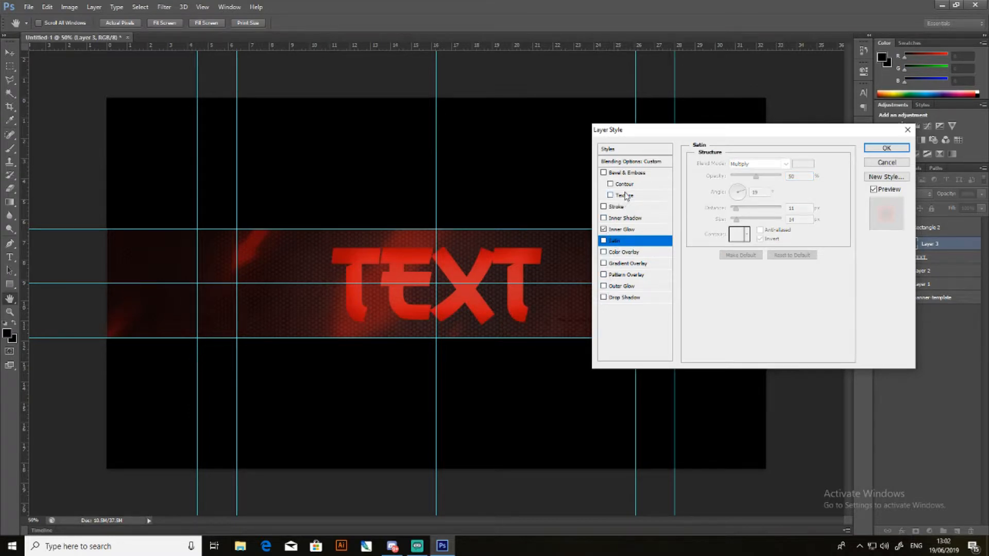
# - Add Bevel & Emboss to the clipped shading layer and compare the text with and without it
pyautogui.click(605, 174)
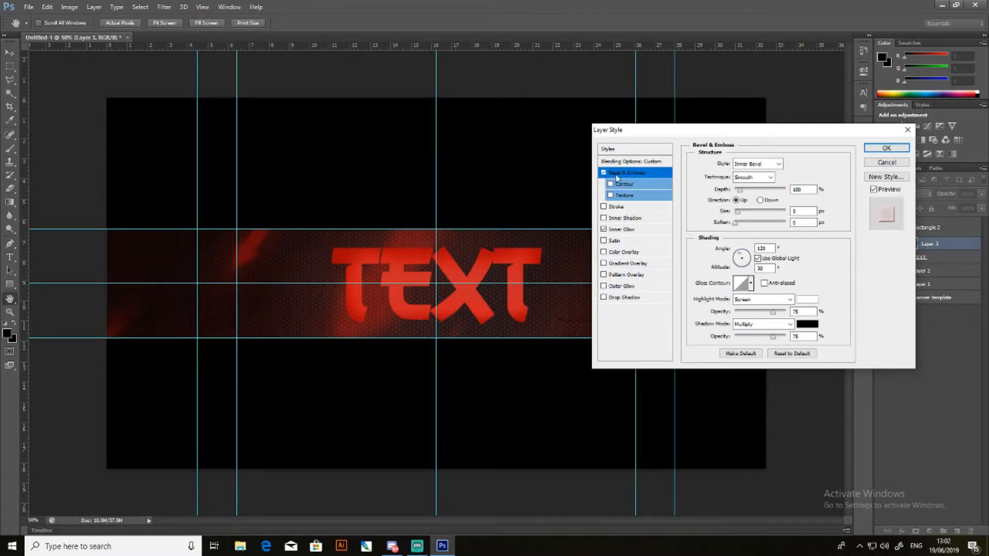
pyautogui.click(610, 196)
pyautogui.click(605, 173)
pyautogui.click(605, 173)
# - Lower the bevel's shadow opacity to 29%, compare the bevel on and off, and remove the trial Gradient Overlay
pyautogui.click(603, 264)
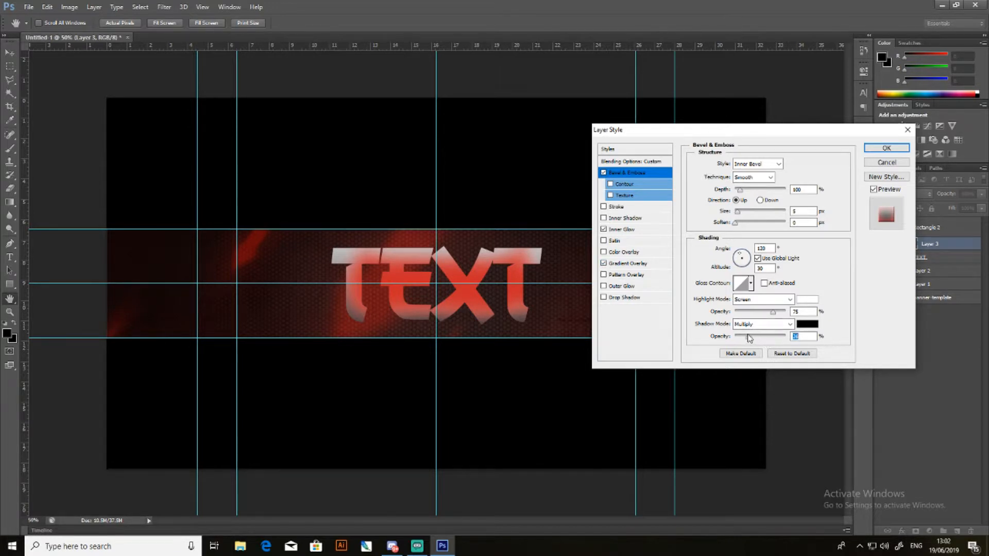
pyautogui.moveTo(747, 340)
pyautogui.mouseDown()
pyautogui.moveTo(734, 340)
pyautogui.moveTo(828, 342)
pyautogui.moveTo(750, 342)
pyautogui.mouseUp()
pyautogui.click(604, 172)
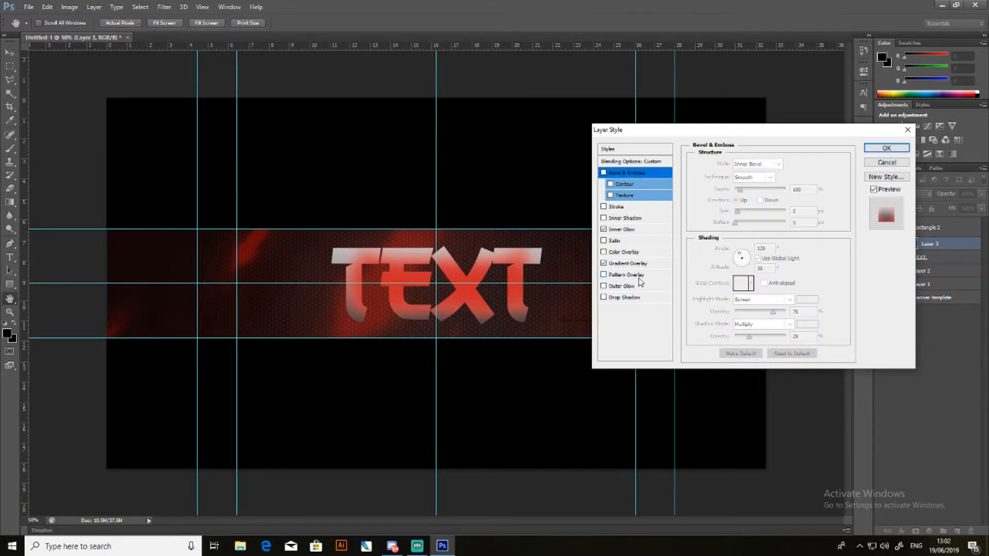
pyautogui.click(603, 173)
pyautogui.click(604, 264)
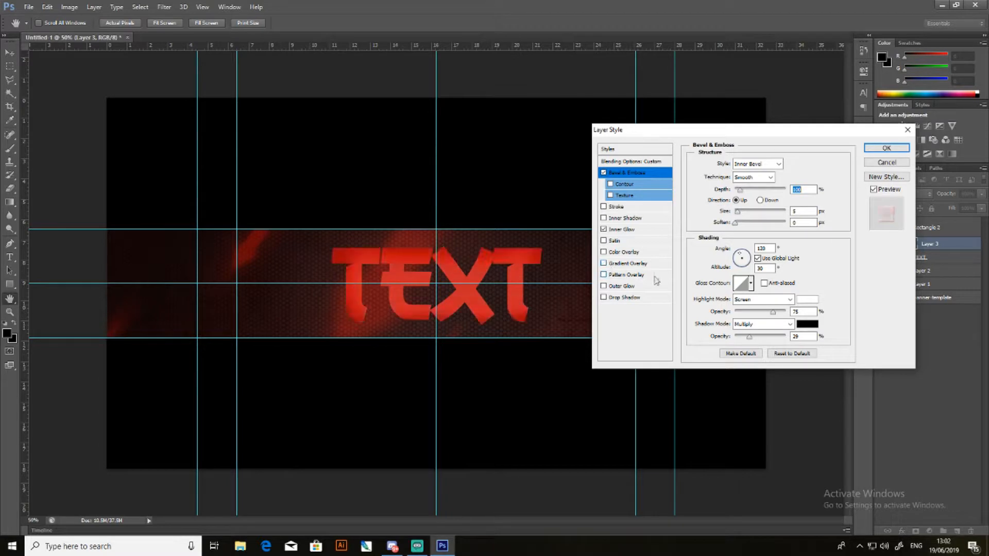
# - Try an Outer Glow on the clipped shading layer, testing white and black as the glow colour
pyautogui.click(611, 287)
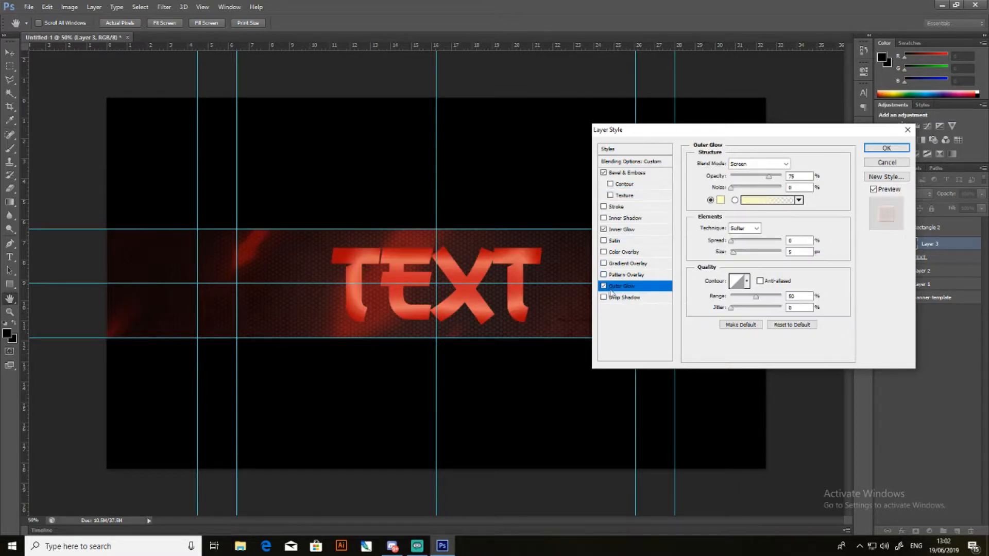
pyautogui.click(720, 200)
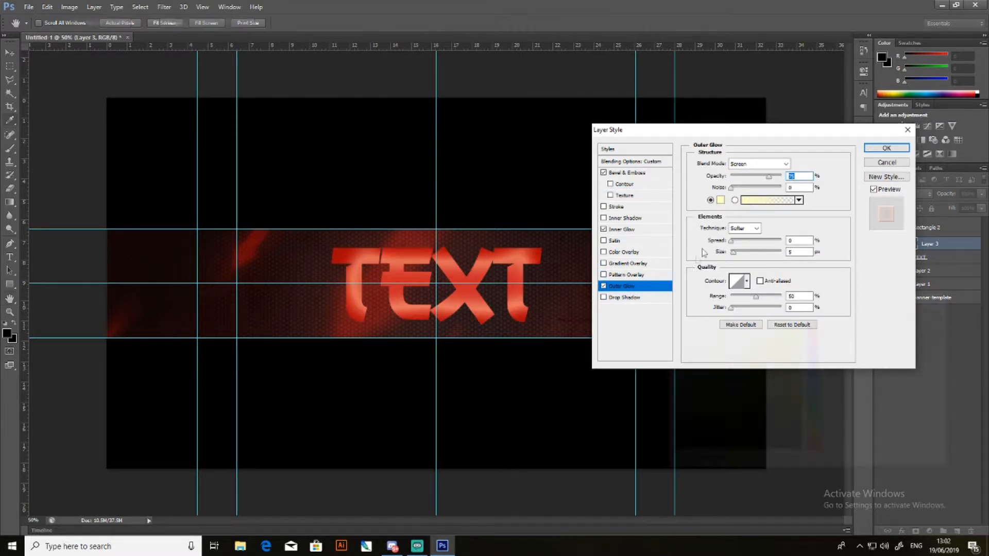
pyautogui.moveTo(705, 431); pyautogui.dragTo(617, 473)
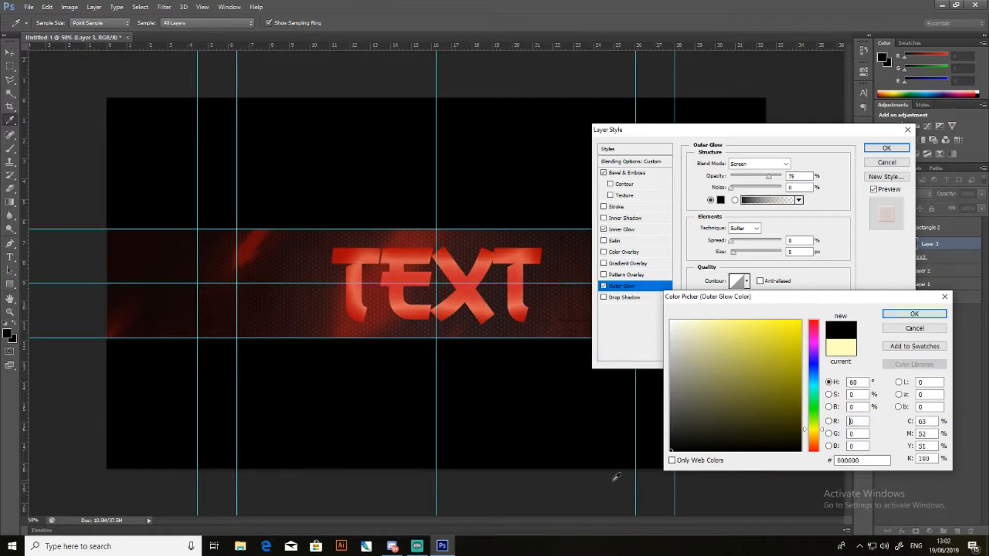
pyautogui.moveTo(667, 449)
pyautogui.mouseDown()
pyautogui.moveTo(680, 332)
pyautogui.moveTo(671, 322)
pyautogui.mouseUp()
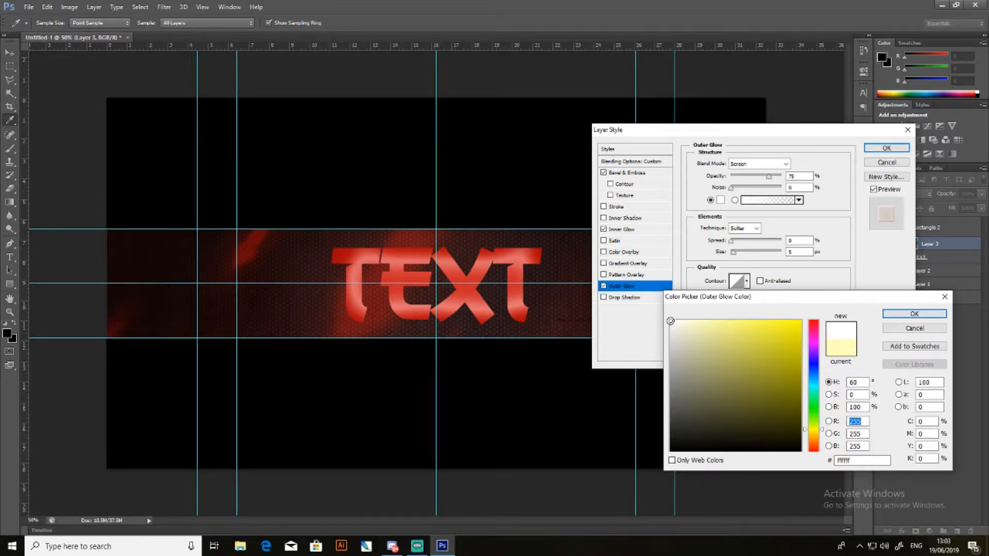
pyautogui.moveTo(670, 321); pyautogui.dragTo(662, 510)
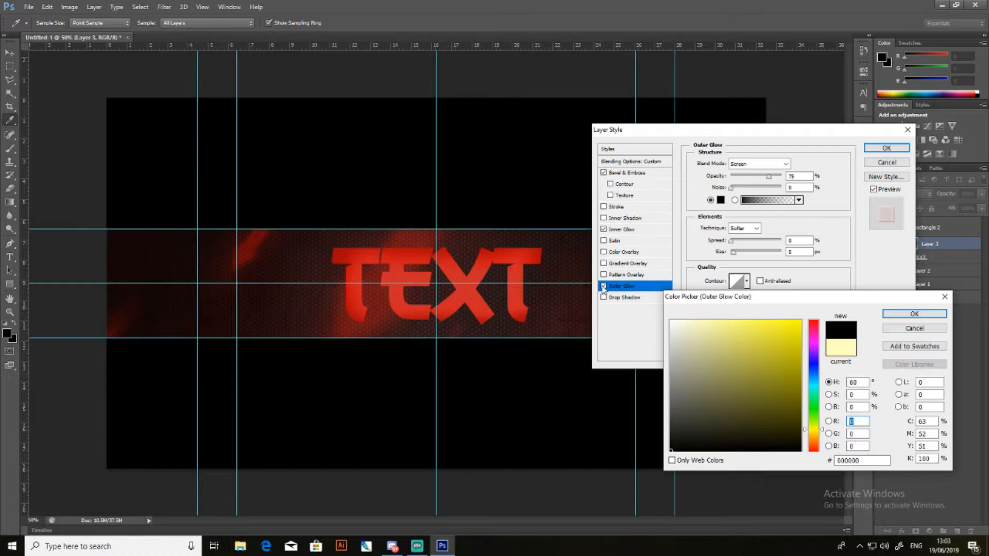
pyautogui.click(914, 328)
# - Compare the text with and without the black Outer Glow and leave that effect disabled
pyautogui.click(603, 286)
pyautogui.click(604, 287)
pyautogui.click(603, 287)
pyautogui.click(604, 286)
pyautogui.click(604, 287)
pyautogui.click(604, 286)
pyautogui.click(604, 286)
pyautogui.click(604, 286)
pyautogui.click(603, 287)
pyautogui.click(618, 286)
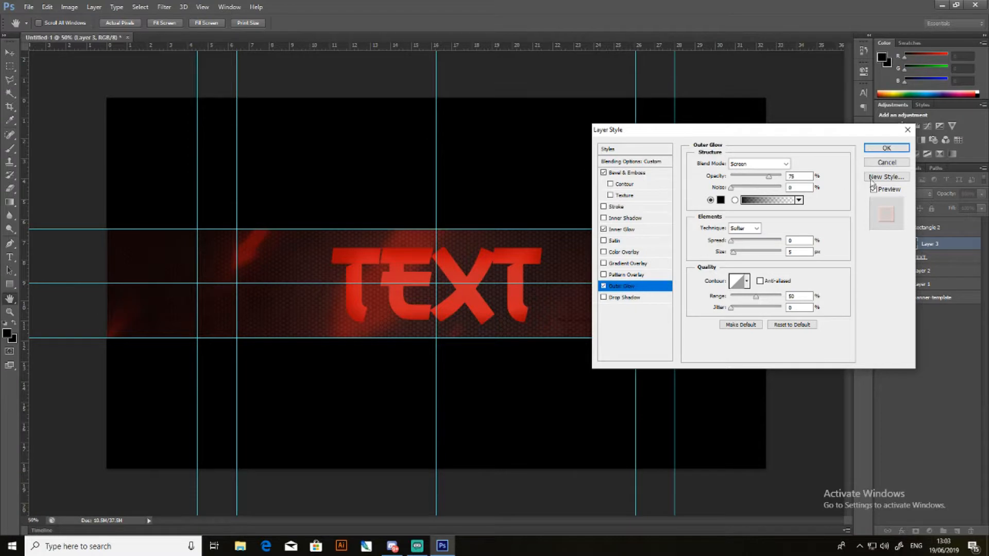
pyautogui.click(604, 286)
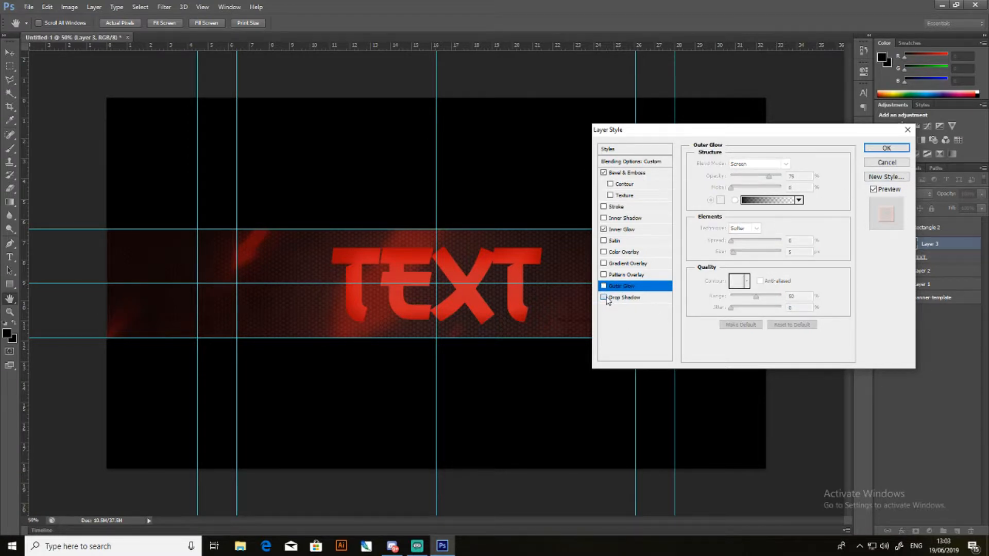
# - Preview a Drop Shadow on the clipped shading layer, disable it, and apply the layer style
pyautogui.click(604, 298)
pyautogui.click(606, 301)
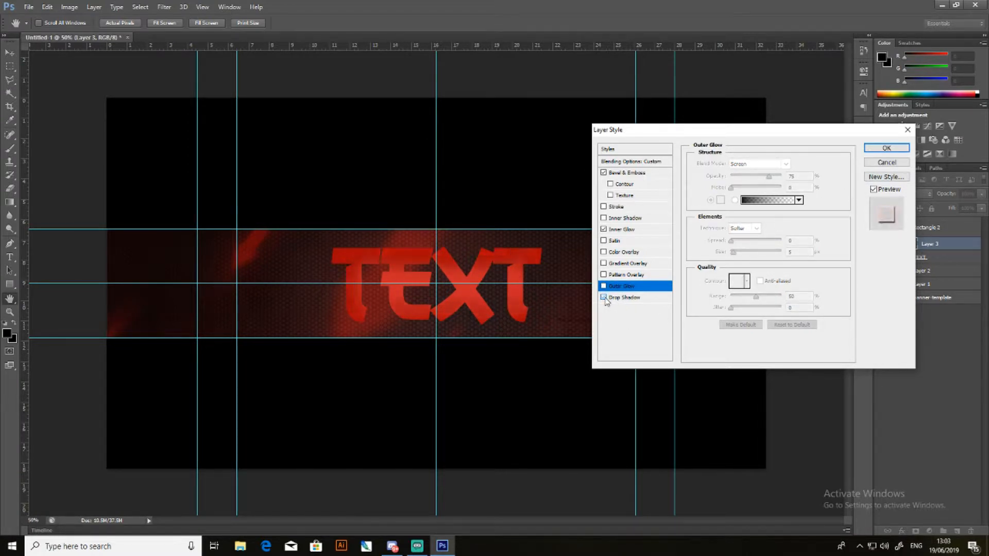
pyautogui.click(604, 298)
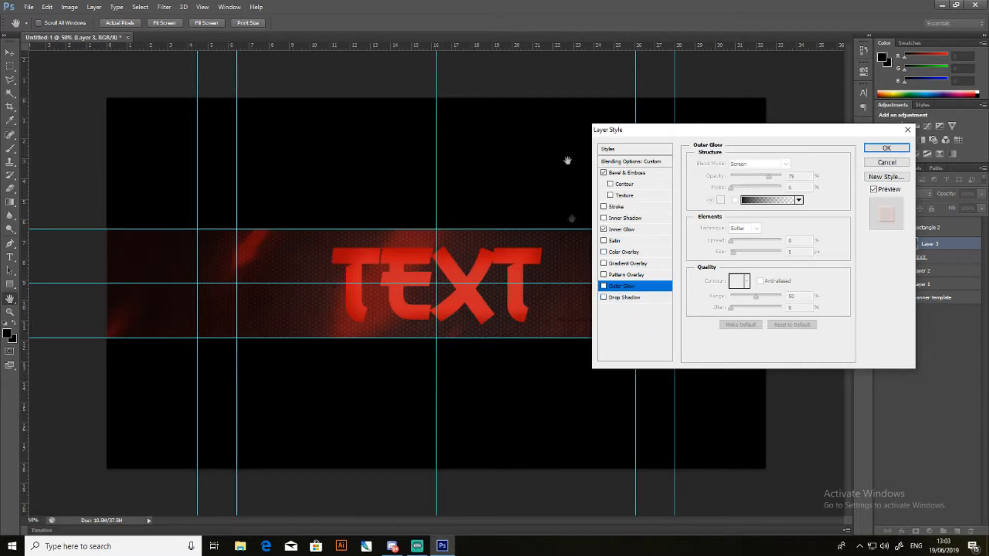
pyautogui.press('Return')
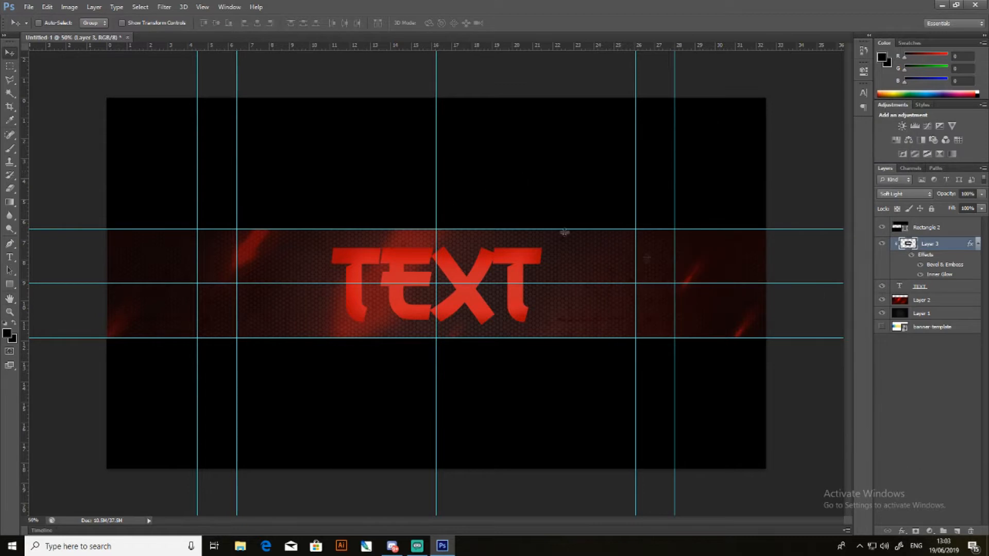
# - Paint soft black shading around the text on a new layer and place that layer beneath the text layer
pyautogui.click(957, 531)
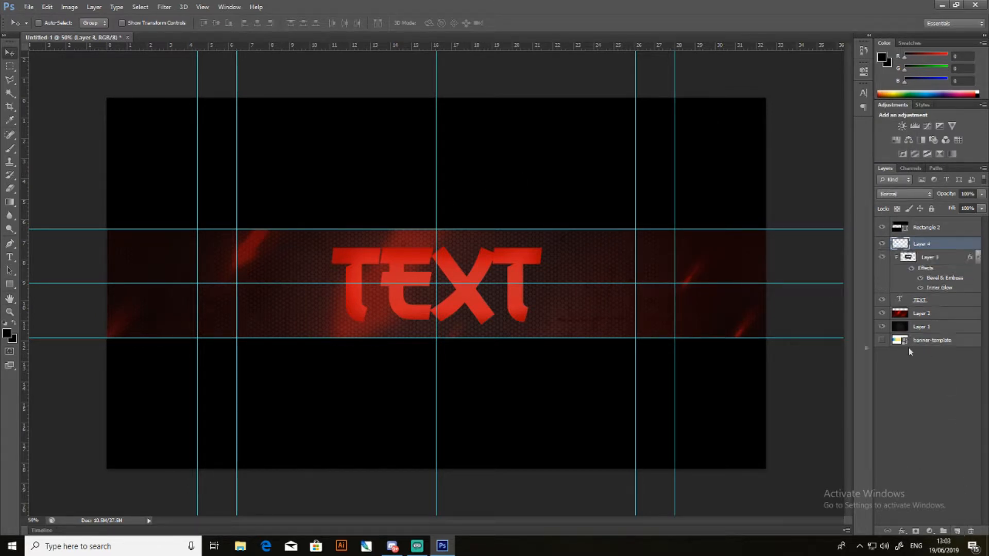
pyautogui.click(9, 149)
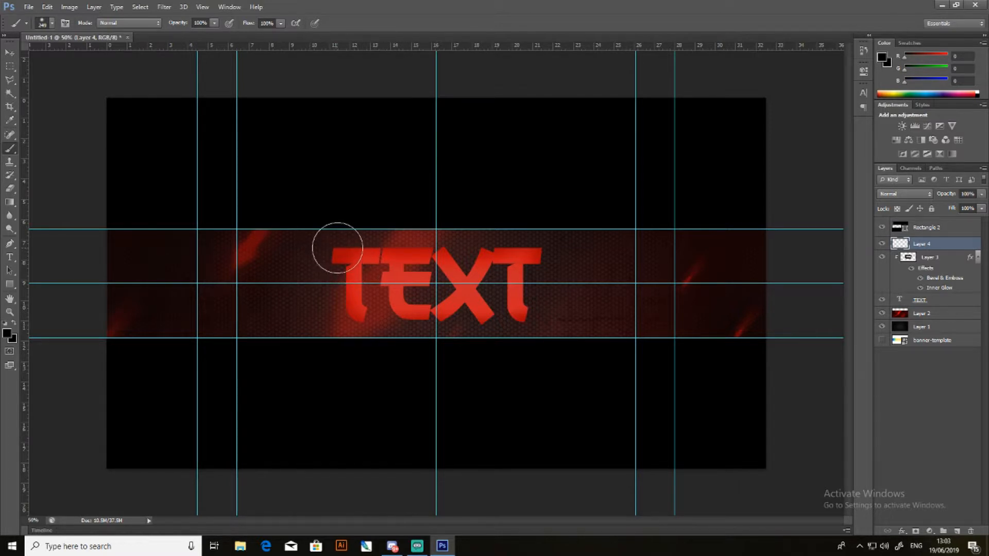
pyautogui.moveTo(322, 253)
pyautogui.mouseDown()
pyautogui.moveTo(507, 242)
pyautogui.moveTo(549, 253)
pyautogui.moveTo(543, 300)
pyautogui.moveTo(522, 322)
pyautogui.moveTo(385, 329)
pyautogui.moveTo(348, 320)
pyautogui.moveTo(322, 287)
pyautogui.moveTo(320, 251)
pyautogui.mouseUp()
pyautogui.moveTo(916, 246); pyautogui.dragTo(925, 301)
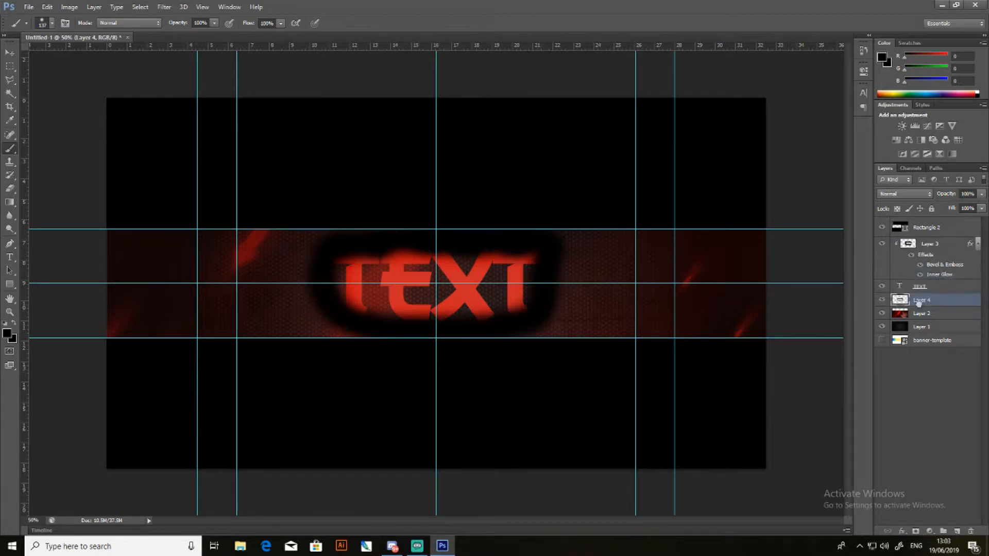
# - Try Soft Light and Hard Light modes with reduced opacity on the black shading behind the text, and delete that layer
pyautogui.click(906, 194)
pyautogui.click(902, 348)
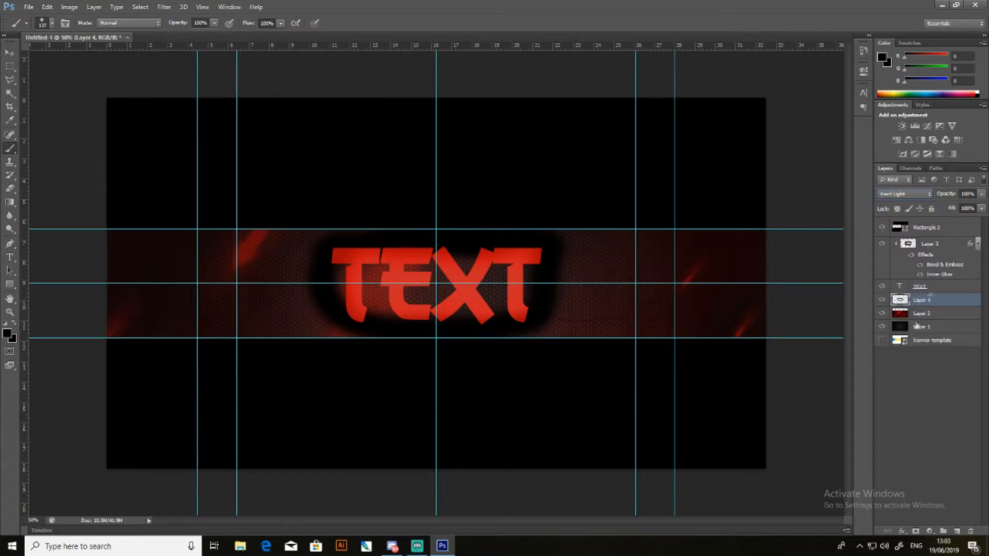
pyautogui.click(907, 195)
pyautogui.click(901, 335)
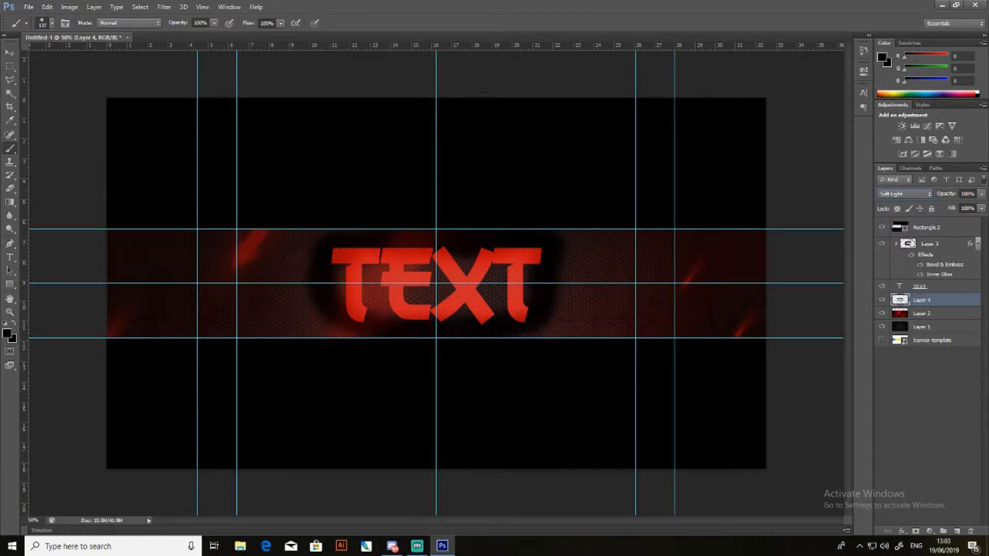
pyautogui.click(907, 195)
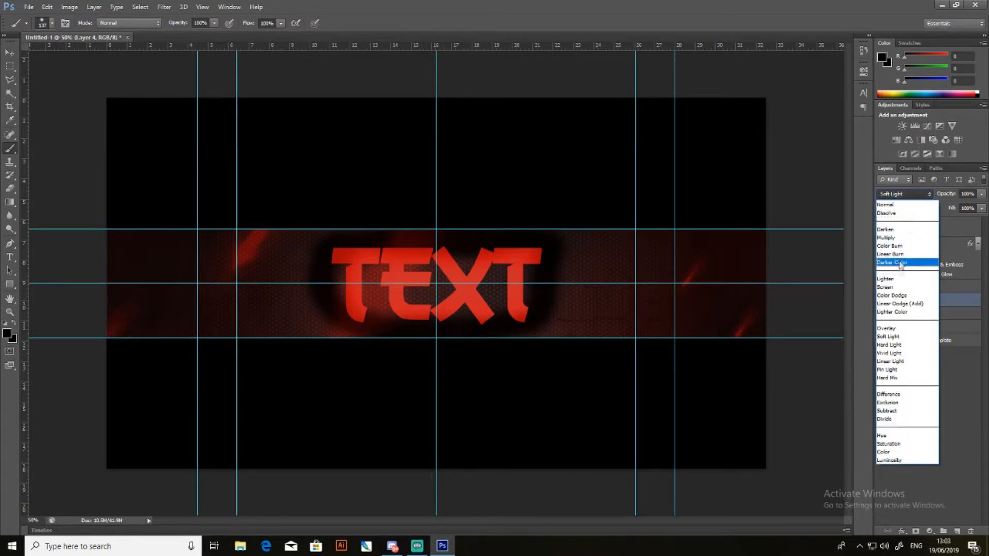
pyautogui.click(888, 345)
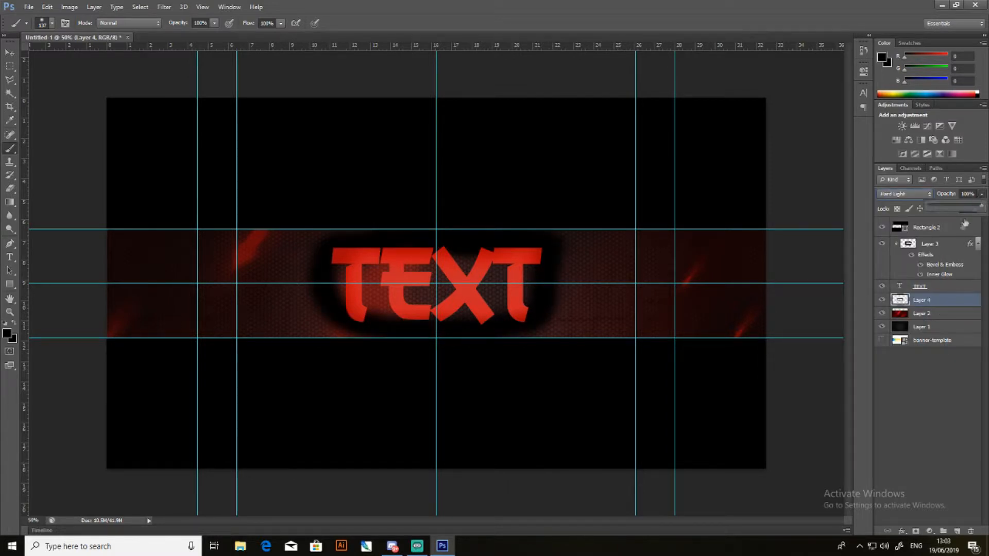
pyautogui.moveTo(957, 207); pyautogui.dragTo(931, 207)
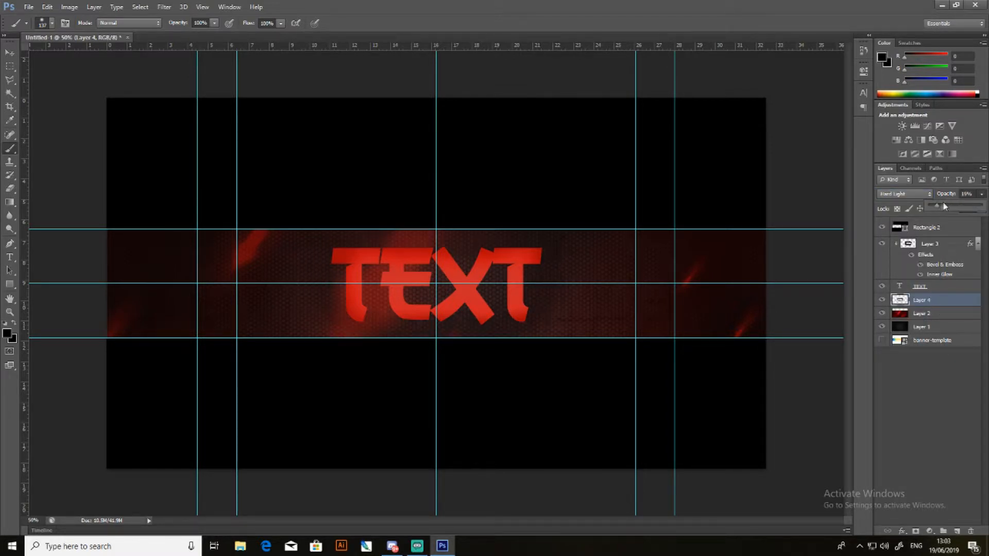
pyautogui.press('Delete')
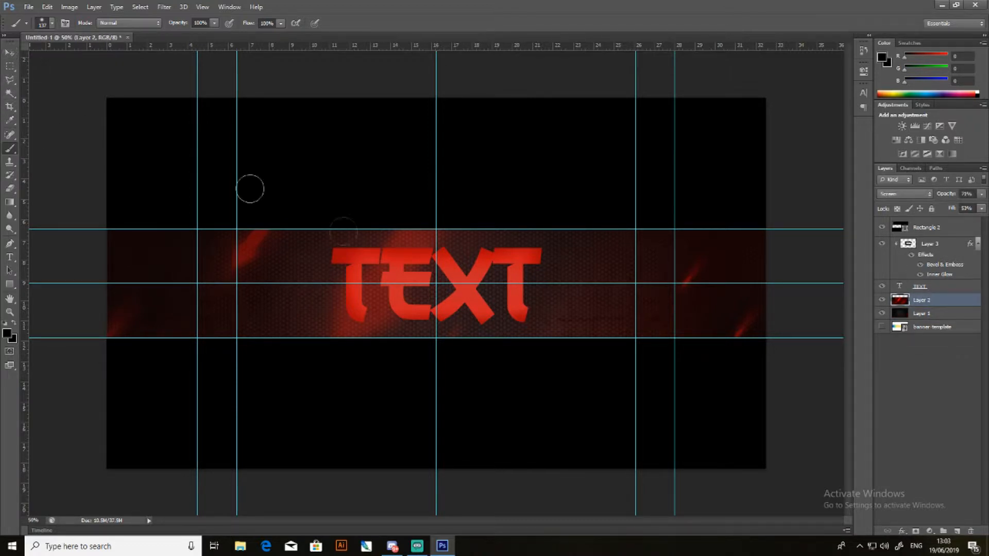
# - Enlarge the brush to about 605 px and set the foreground colour to pure red (ff0000)
pyautogui.moveTo(434, 283)
pyautogui.mouseDown()
pyautogui.moveTo(507, 299)
pyautogui.moveTo(478, 300)
pyautogui.mouseUp()
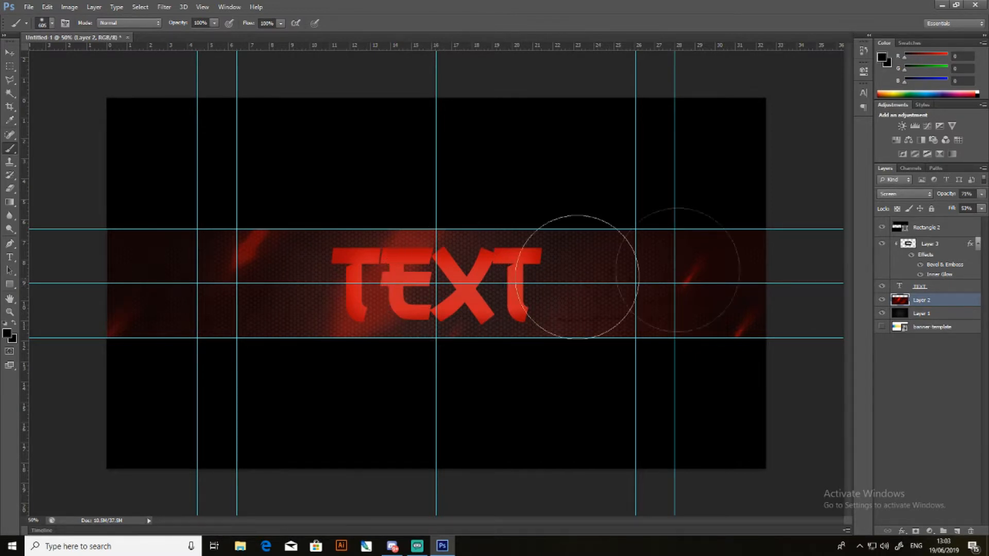
pyautogui.click(885, 60)
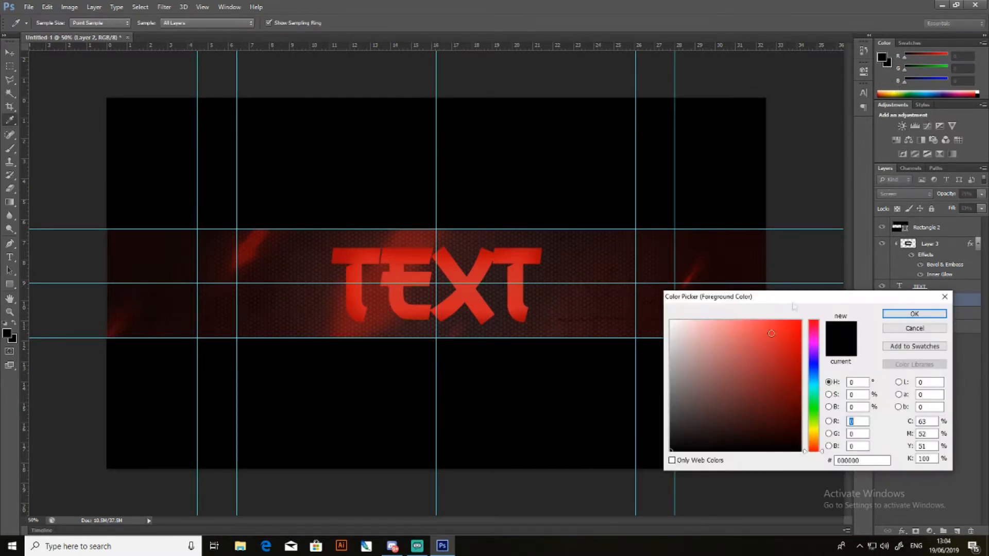
pyautogui.click(469, 273)
pyautogui.moveTo(786, 362); pyautogui.dragTo(886, 282)
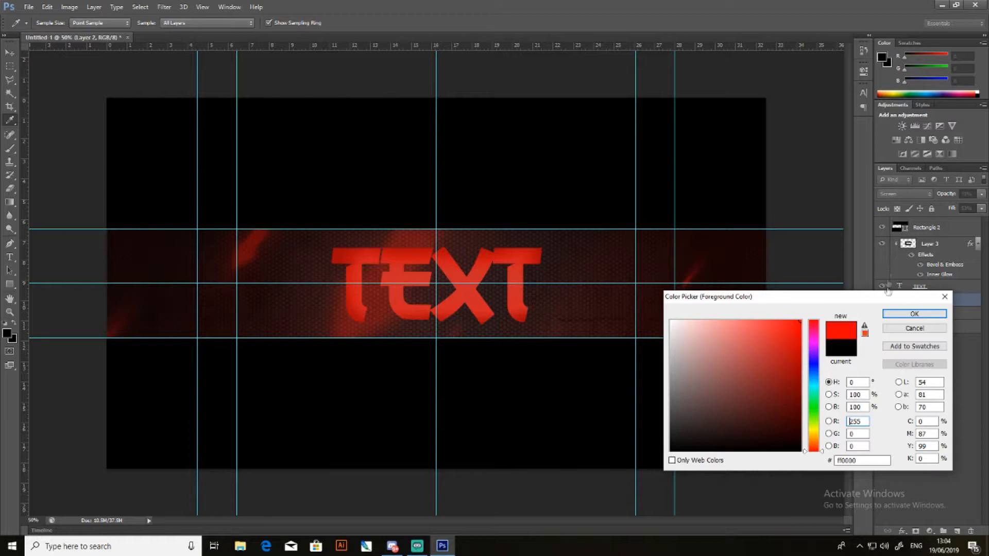
pyautogui.click(911, 313)
# - Create a new layer directly beneath the text layer and paint one soft red glow at the banner's centre
pyautogui.click(942, 286)
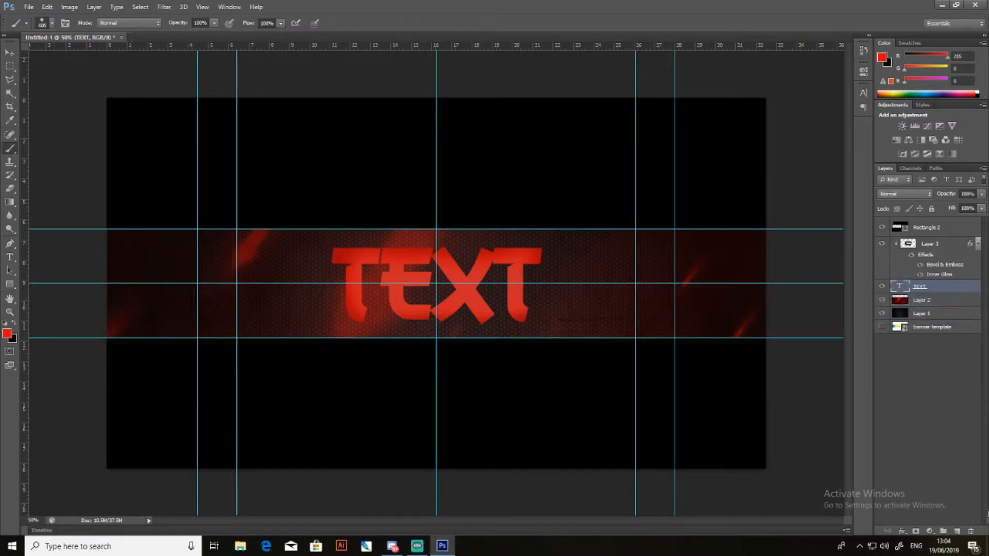
pyautogui.click(942, 300)
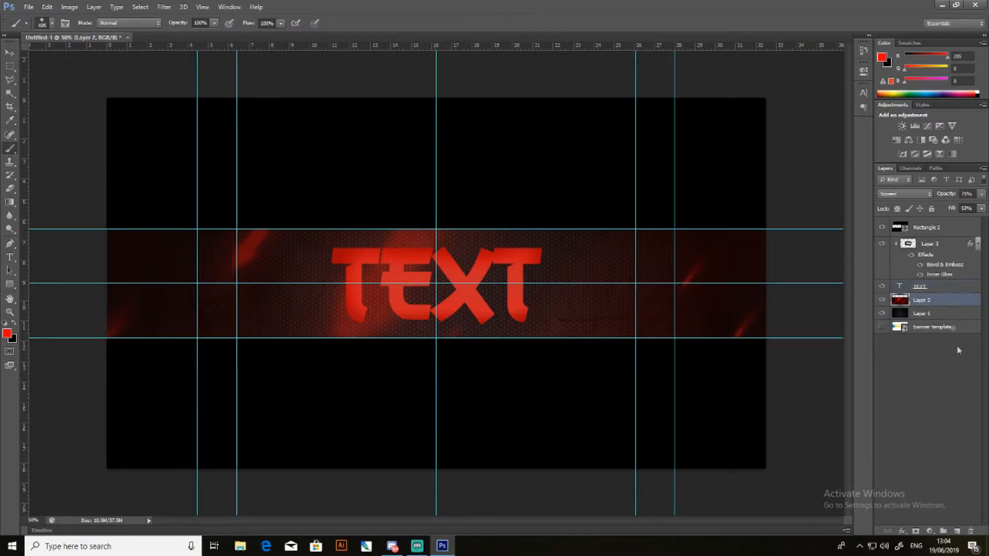
pyautogui.click(957, 531)
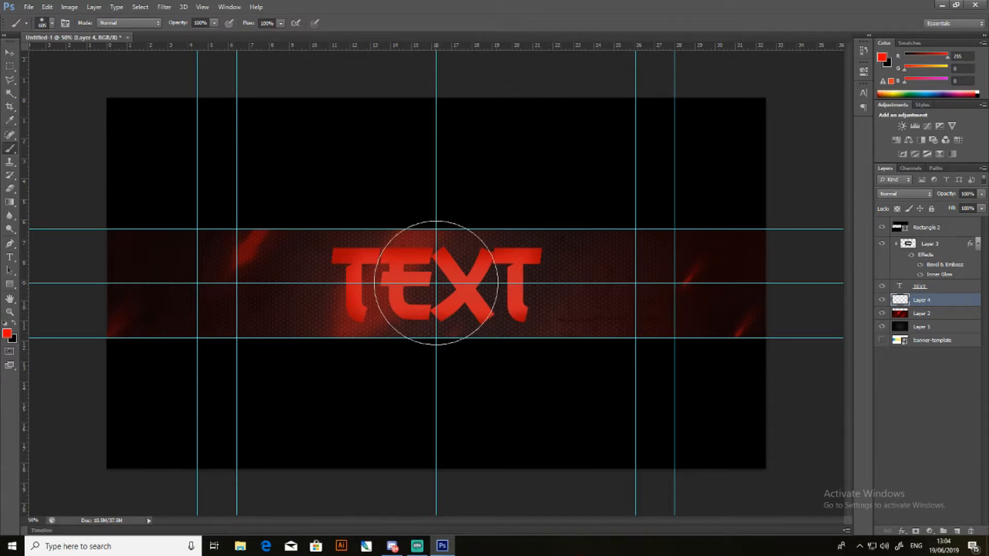
pyautogui.click(441, 287)
# - Blend the red glow layer with Soft Light after comparing it with Overlay, and check its effect by toggling its visibility
pyautogui.click(908, 192)
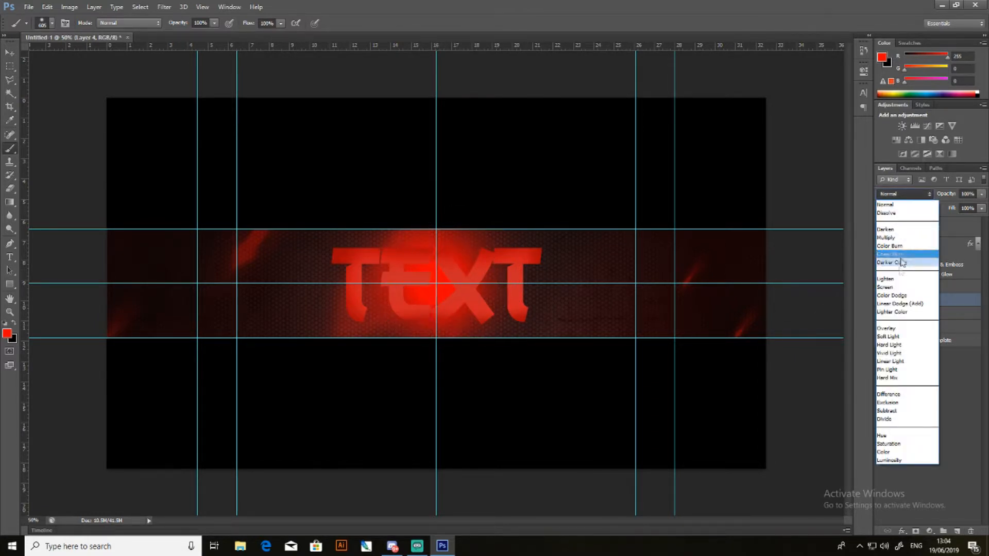
pyautogui.click(893, 329)
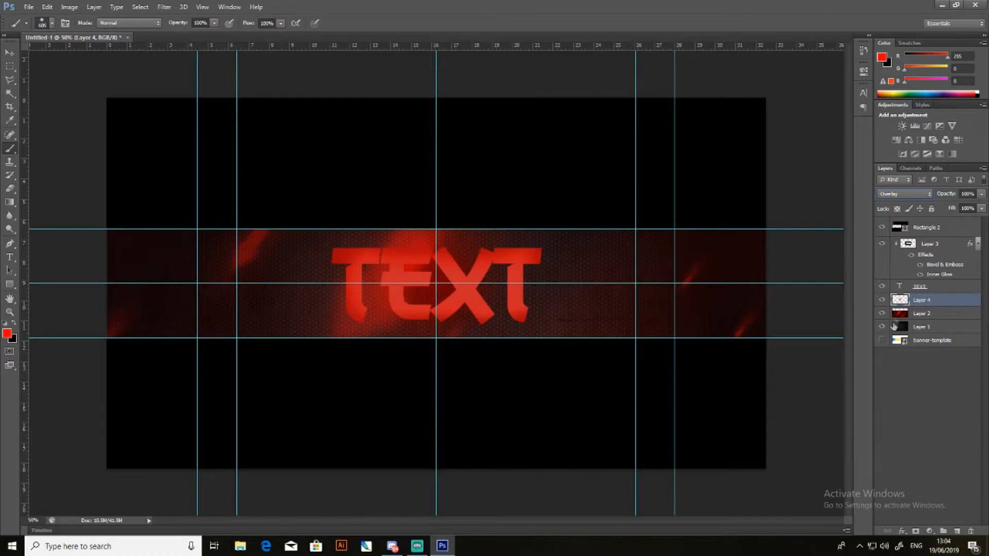
pyautogui.click(905, 194)
pyautogui.click(894, 333)
pyautogui.click(908, 197)
pyautogui.click(900, 330)
pyautogui.click(917, 194)
pyautogui.click(908, 337)
pyautogui.click(884, 300)
pyautogui.click(884, 300)
pyautogui.click(883, 299)
pyautogui.click(883, 300)
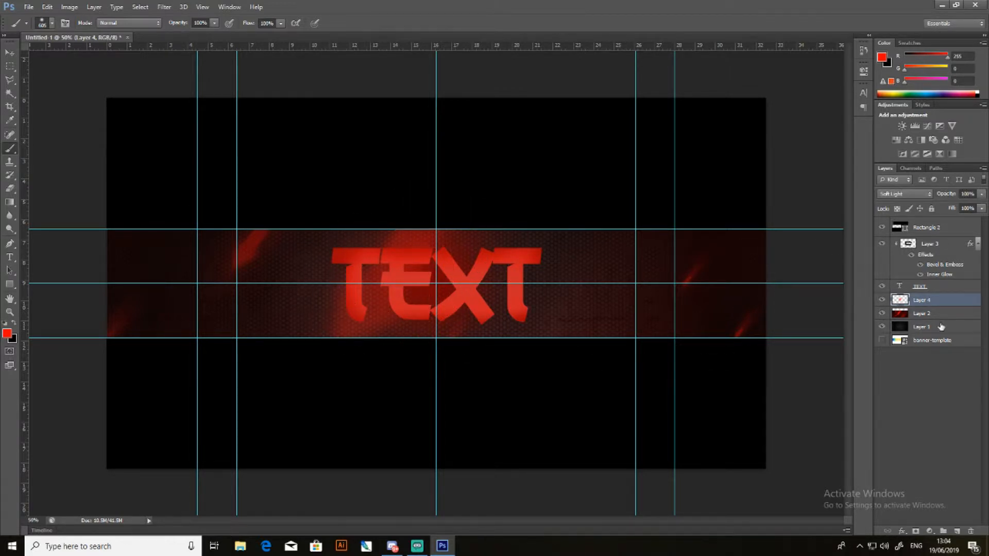
# - Shift the red streak texture on Layer 2 to the left behind the text and check the layers' visibility
pyautogui.click(942, 314)
pyautogui.click(9, 53)
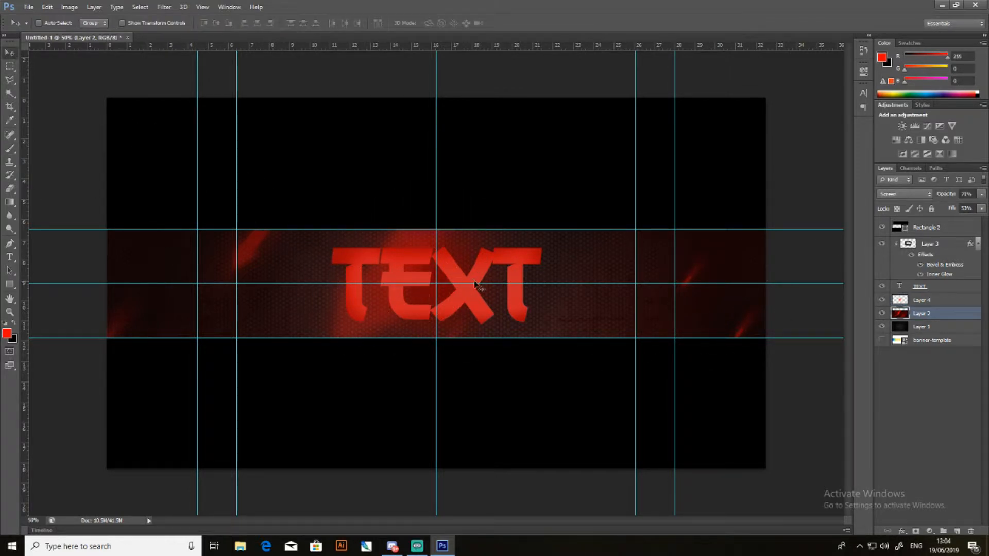
pyautogui.moveTo(474, 282); pyautogui.dragTo(507, 298)
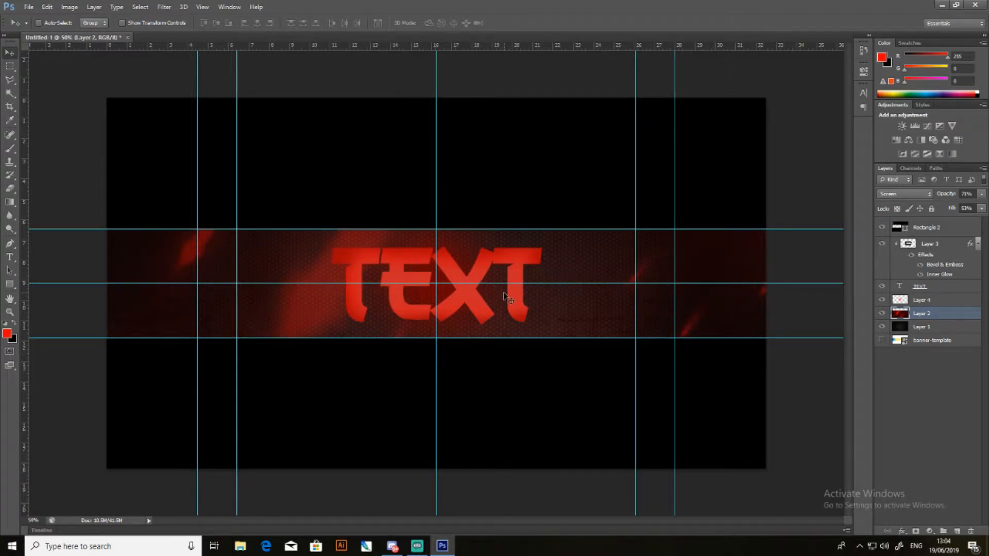
pyautogui.click(884, 315)
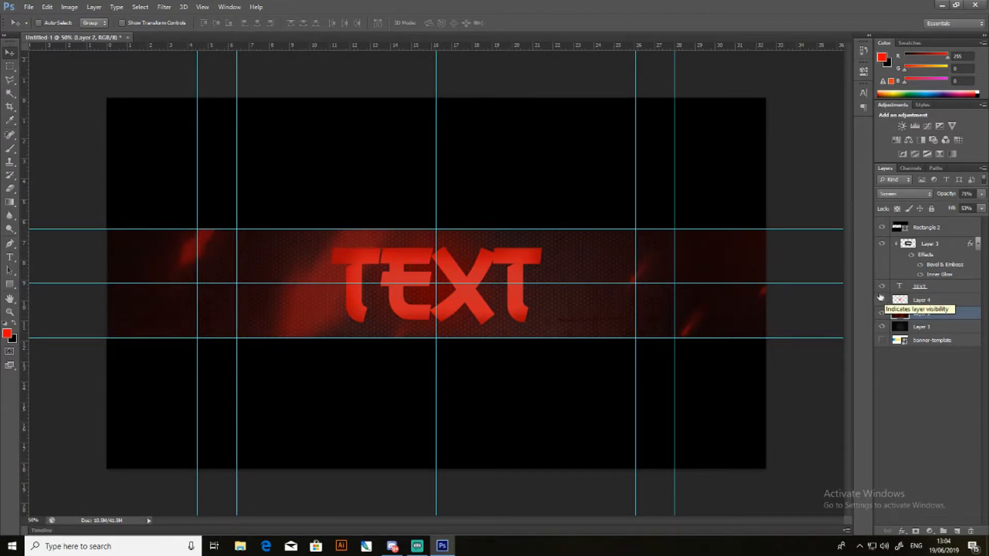
pyautogui.click(933, 300)
pyautogui.click(980, 194)
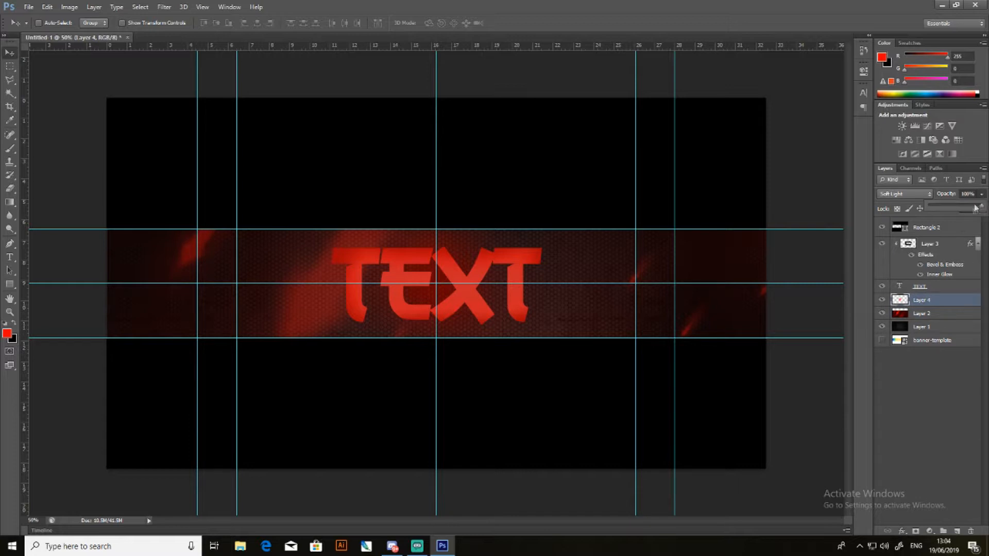
pyautogui.click(945, 346)
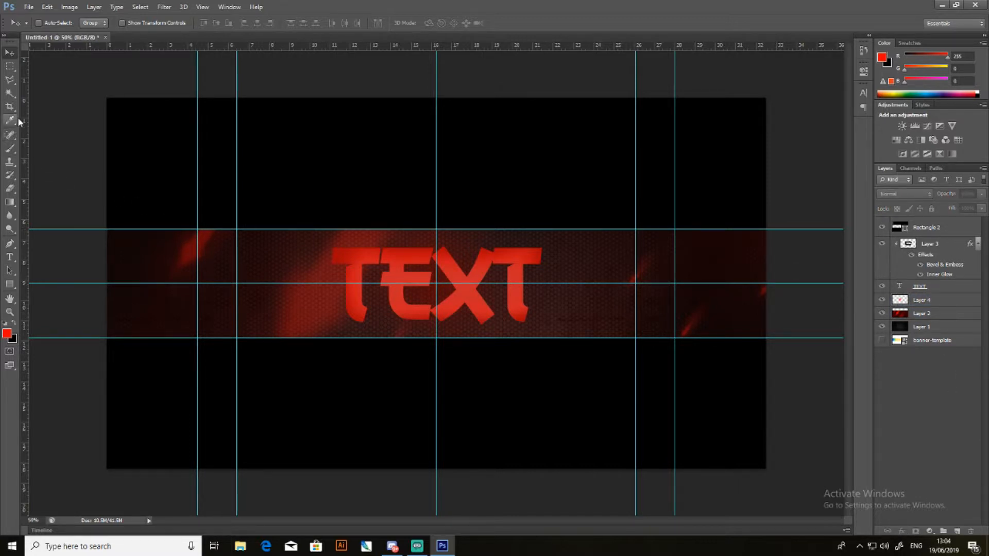
# - Create a new layer directly above Layer 1 and set the brush's foreground colour to black (000000)
pyautogui.click(919, 331)
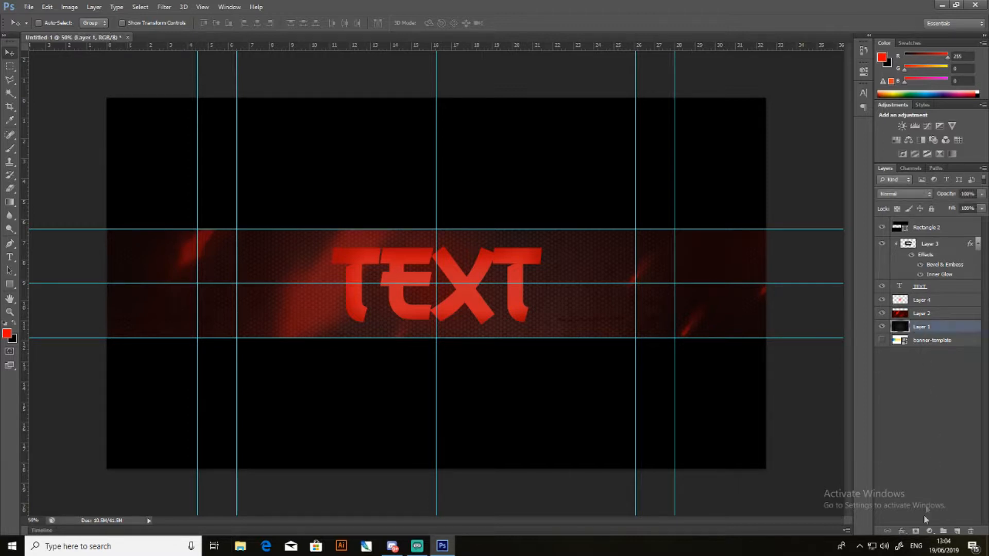
pyautogui.click(956, 531)
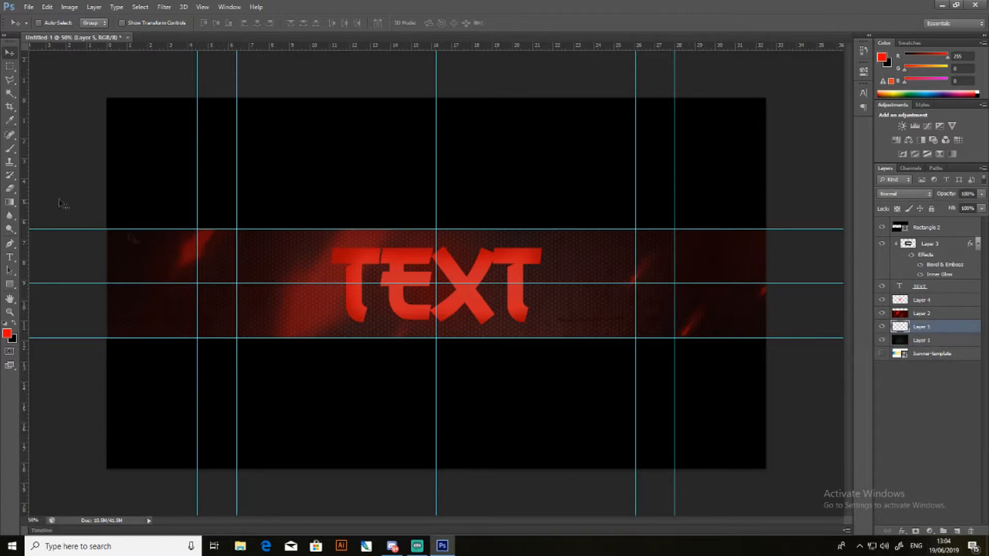
pyautogui.click(14, 149)
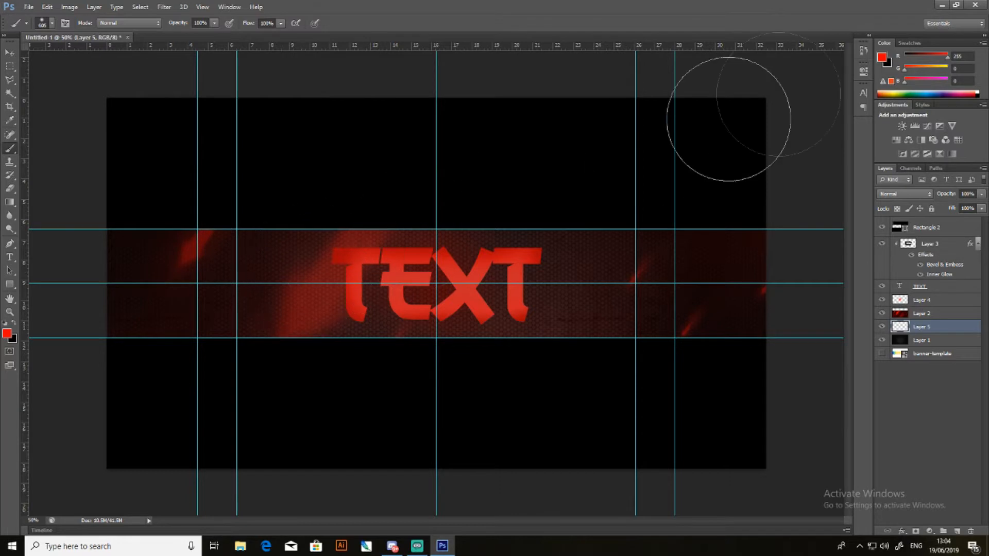
pyautogui.click(881, 57)
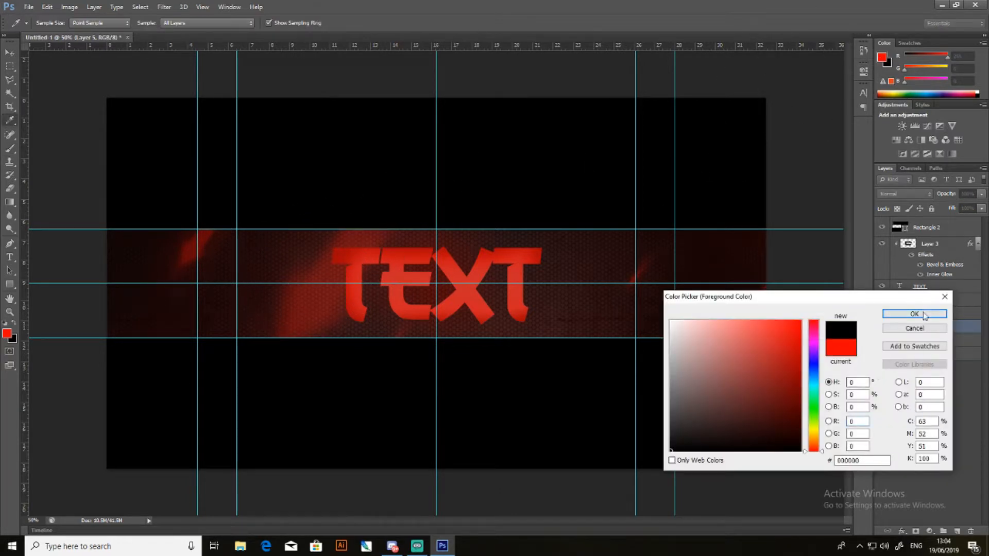
pyautogui.click(924, 315)
pyautogui.click(923, 314)
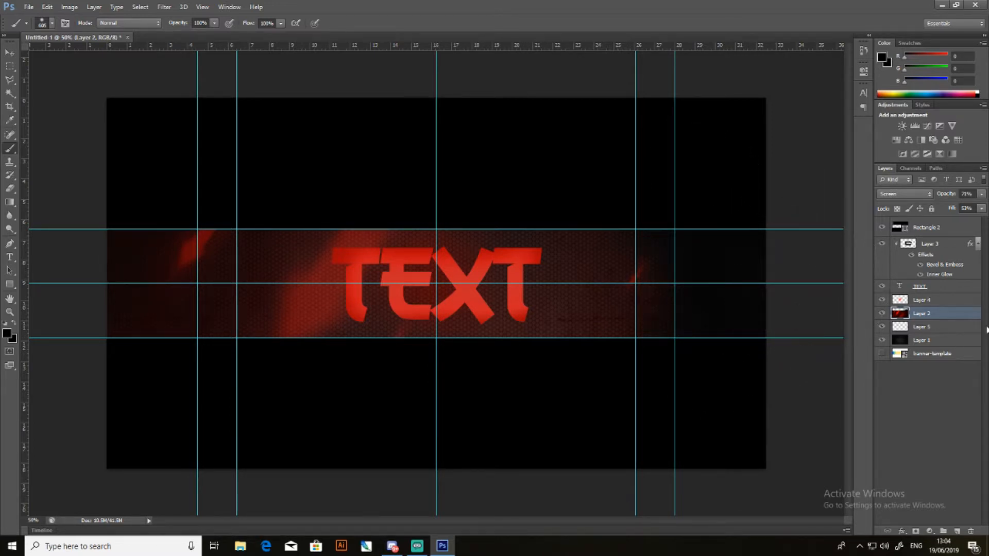
# - Place the new layer directly above Layer 2 and paint soft black shading over both ends of the banner
pyautogui.click(971, 328)
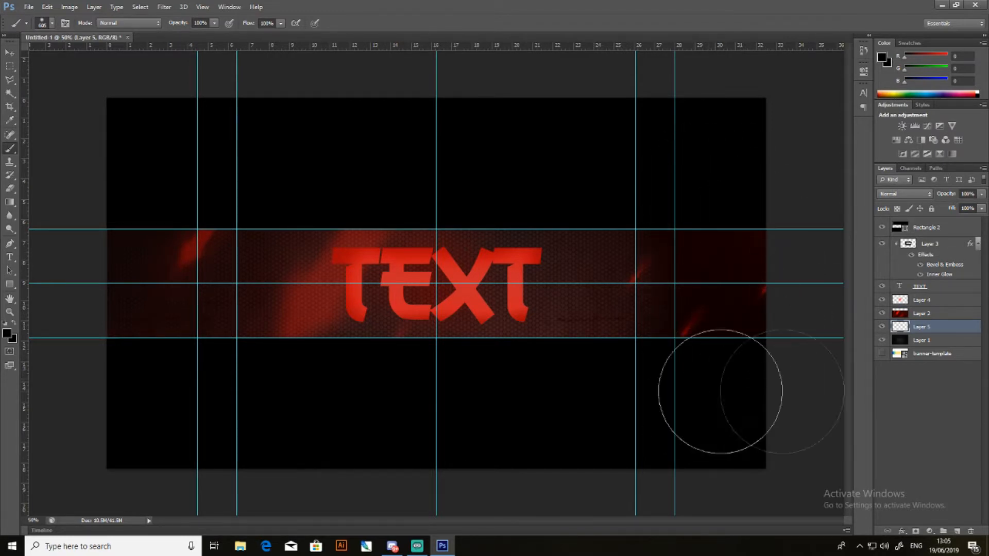
pyautogui.moveTo(954, 331); pyautogui.dragTo(951, 308)
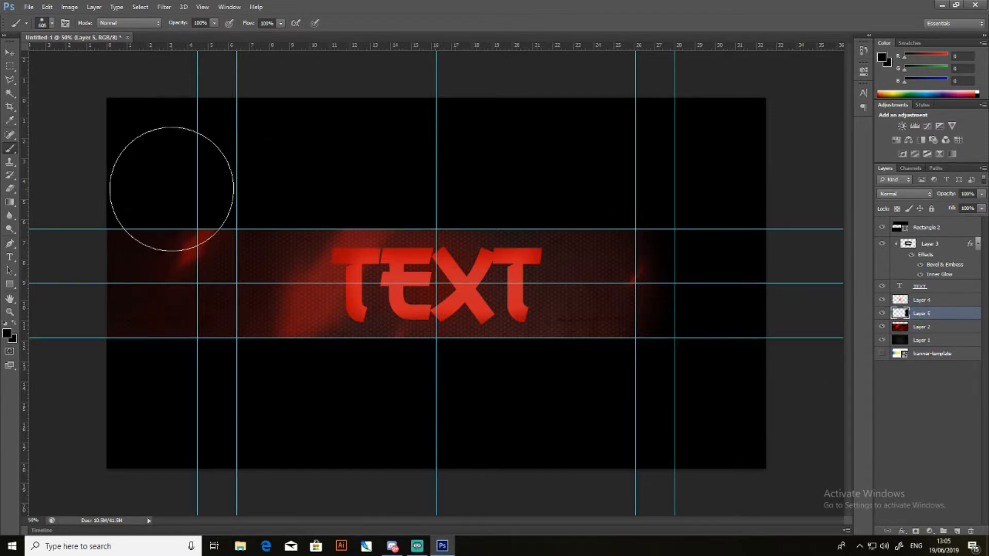
pyautogui.moveTo(150, 188)
pyautogui.mouseDown()
pyautogui.moveTo(181, 369)
pyautogui.moveTo(117, 247)
pyautogui.moveTo(157, 360)
pyautogui.moveTo(135, 361)
pyautogui.moveTo(107, 300)
pyautogui.moveTo(208, 379)
pyautogui.moveTo(173, 358)
pyautogui.moveTo(165, 263)
pyautogui.moveTo(220, 223)
pyautogui.moveTo(206, 214)
pyautogui.moveTo(150, 225)
pyautogui.moveTo(139, 341)
pyautogui.moveTo(206, 379)
pyautogui.mouseUp()
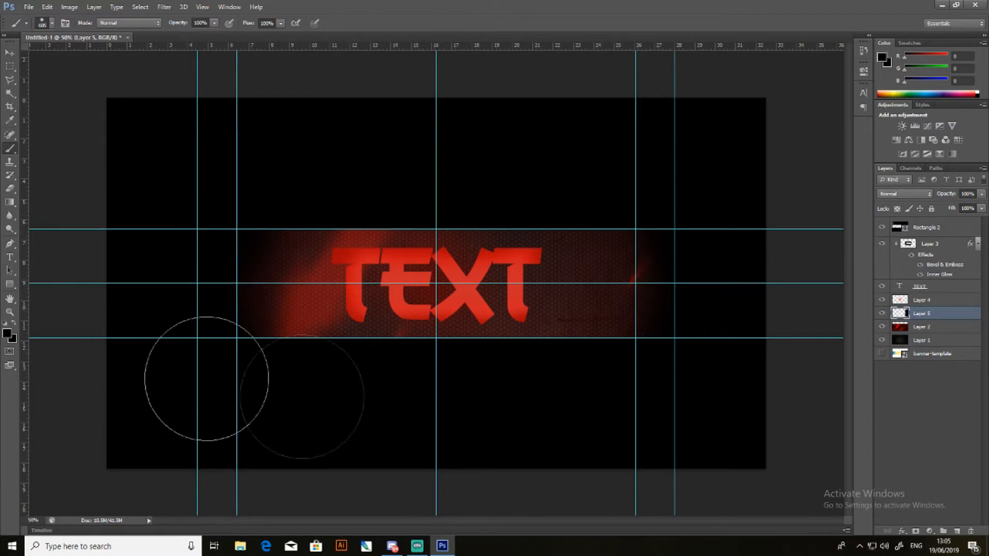
pyautogui.moveTo(663, 379)
pyautogui.mouseDown()
pyautogui.moveTo(680, 363)
pyautogui.moveTo(703, 274)
pyautogui.moveTo(689, 215)
pyautogui.mouseUp()
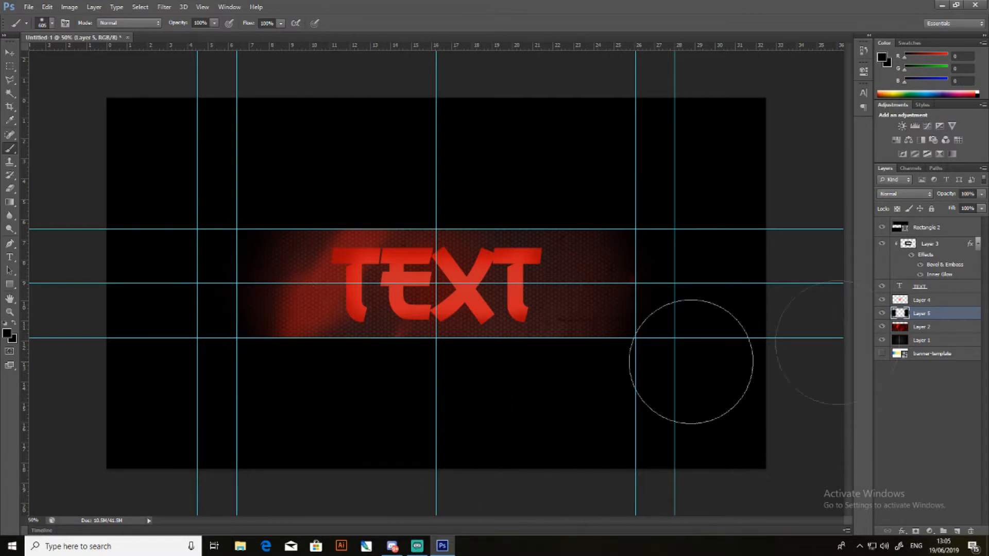
# - Set the foreground colour to pure red (ff0000) and paint a soft glow along the banner's lower edge beneath the text
pyautogui.click(881, 57)
pyautogui.write('255')
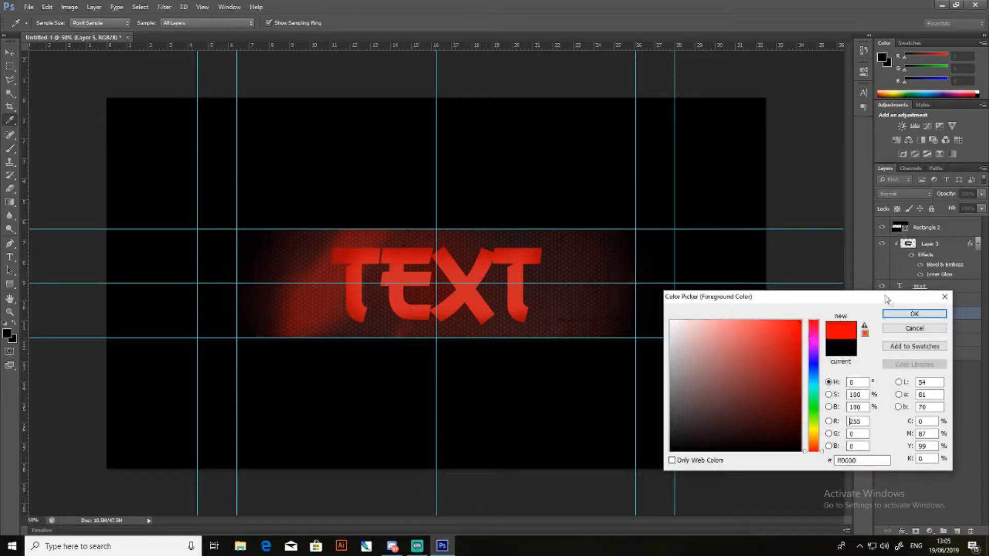
pyautogui.click(899, 314)
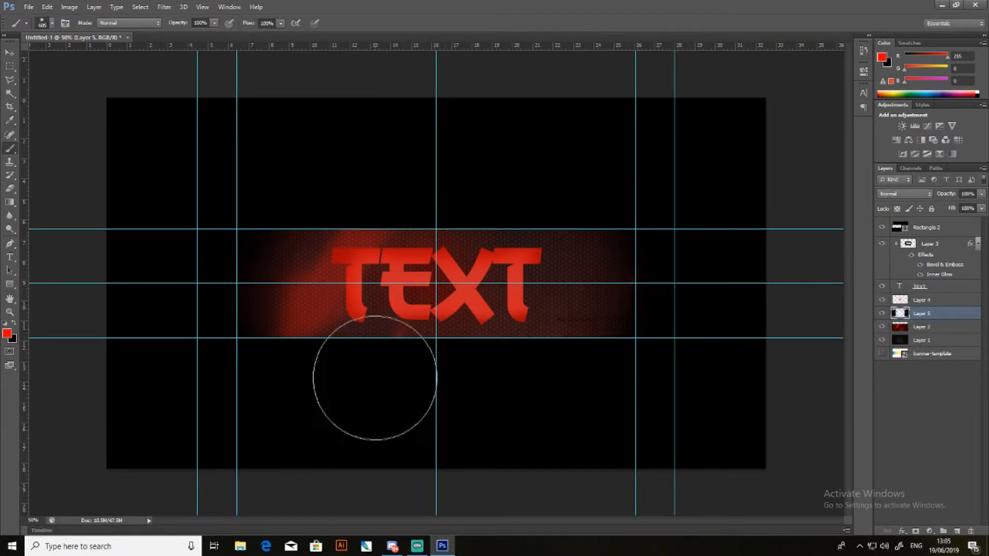
pyautogui.moveTo(360, 376); pyautogui.dragTo(433, 374)
pyautogui.moveTo(486, 374); pyautogui.dragTo(582, 376)
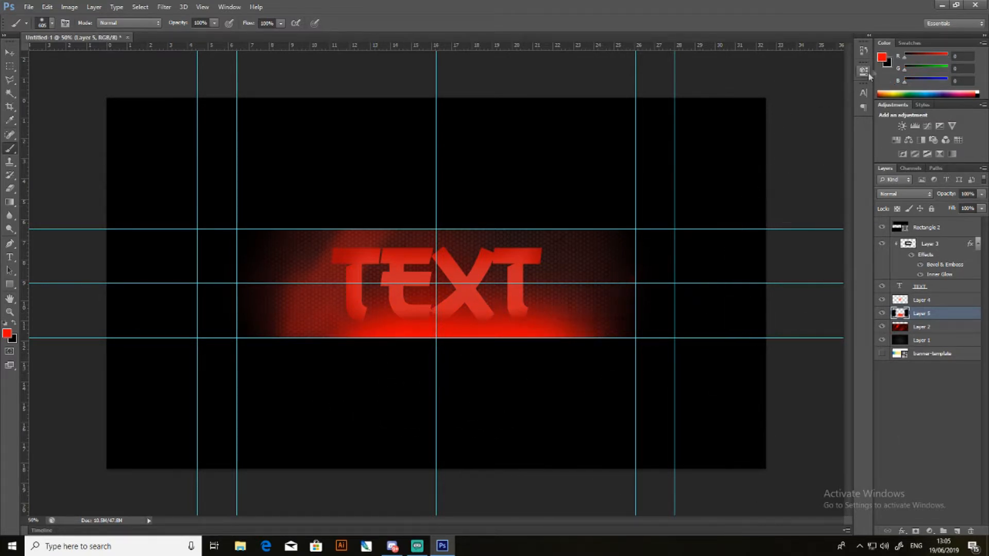
# - Set the foreground colour to white (ffffff) and paint a soft highlight along the banner's upper edge above the text
pyautogui.click(883, 57)
pyautogui.click(673, 322)
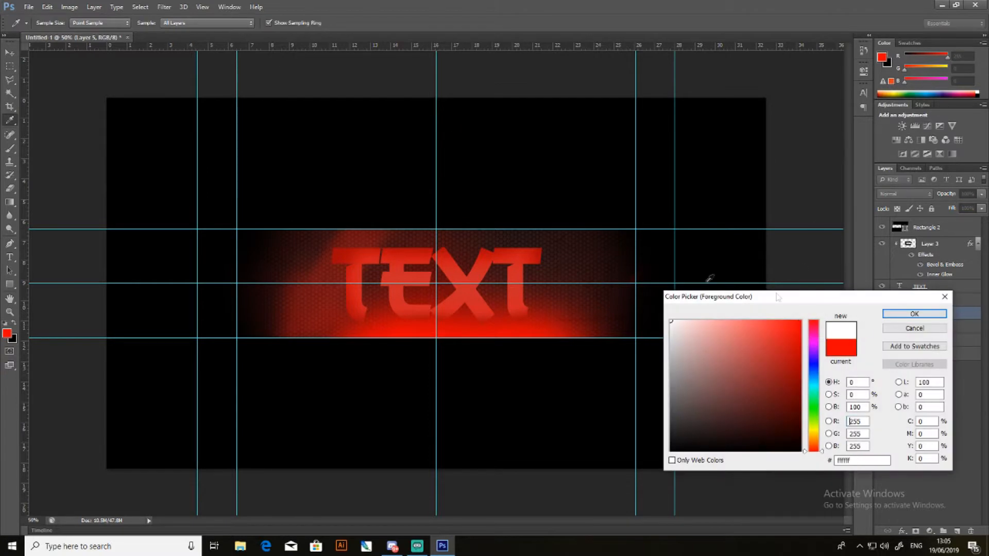
pyautogui.click(910, 314)
pyautogui.moveTo(355, 181)
pyautogui.mouseDown()
pyautogui.moveTo(389, 194)
pyautogui.moveTo(508, 191)
pyautogui.moveTo(739, 287)
pyautogui.mouseUp()
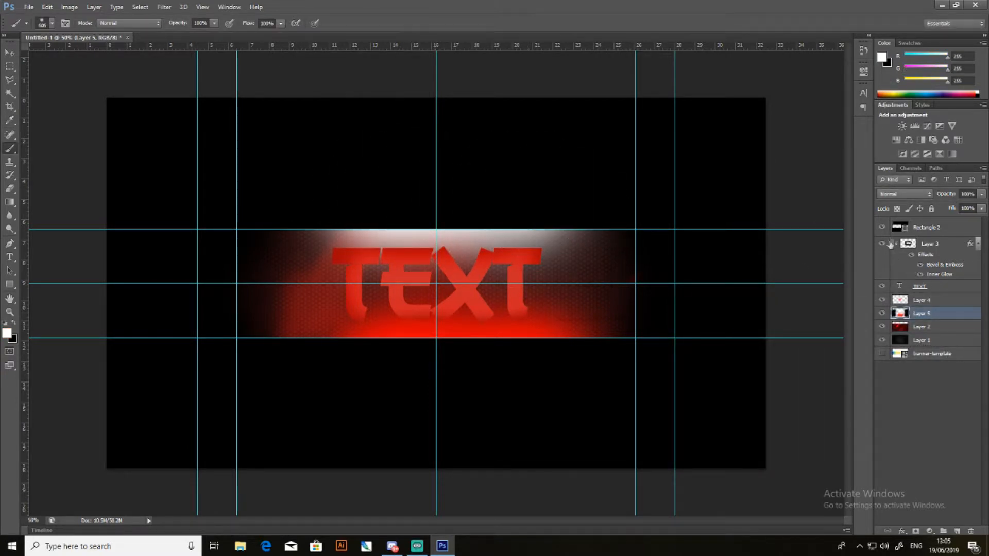
# - Blend the painted shading layer with Soft Light at about 33% opacity and compare the banner with and without it
pyautogui.click(923, 198)
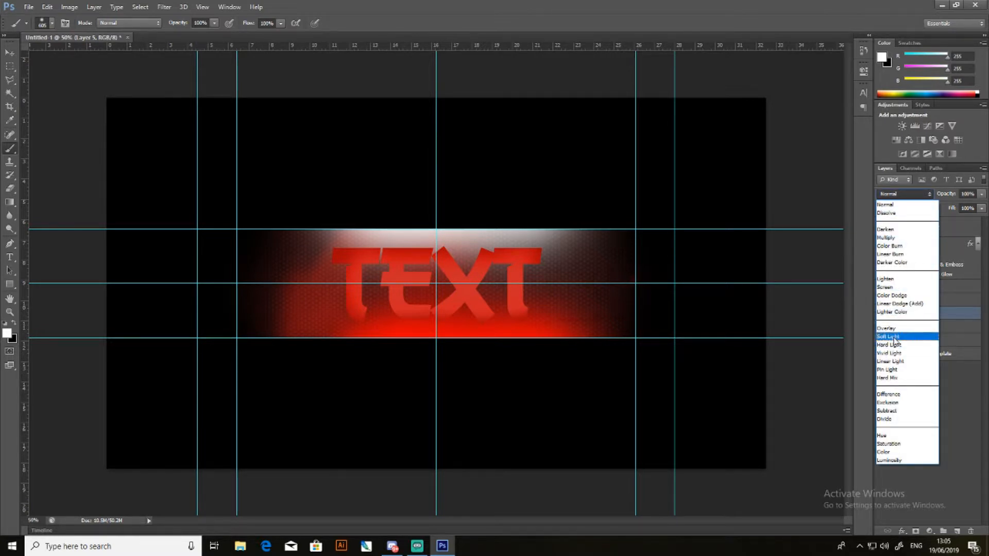
pyautogui.click(898, 341)
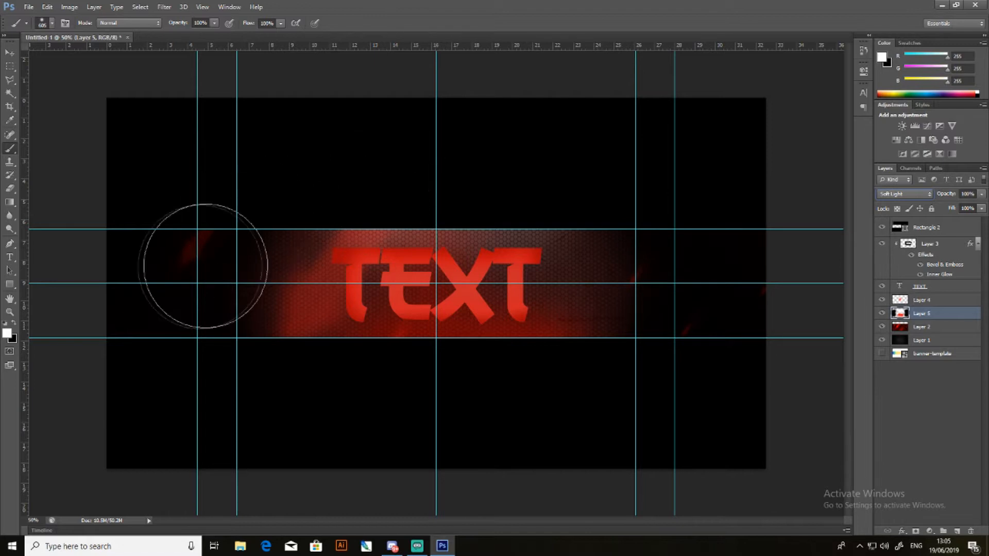
pyautogui.click(982, 195)
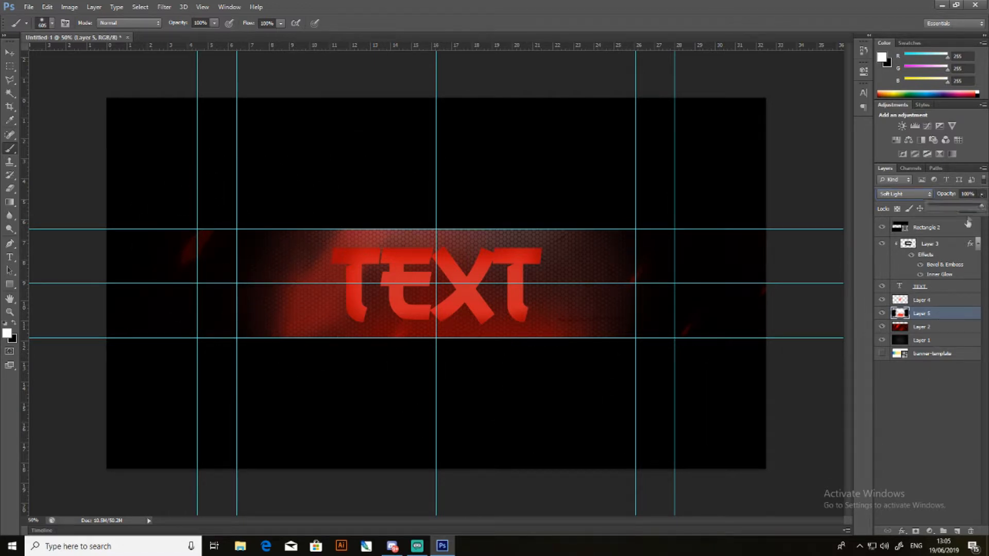
pyautogui.moveTo(953, 207); pyautogui.dragTo(948, 208)
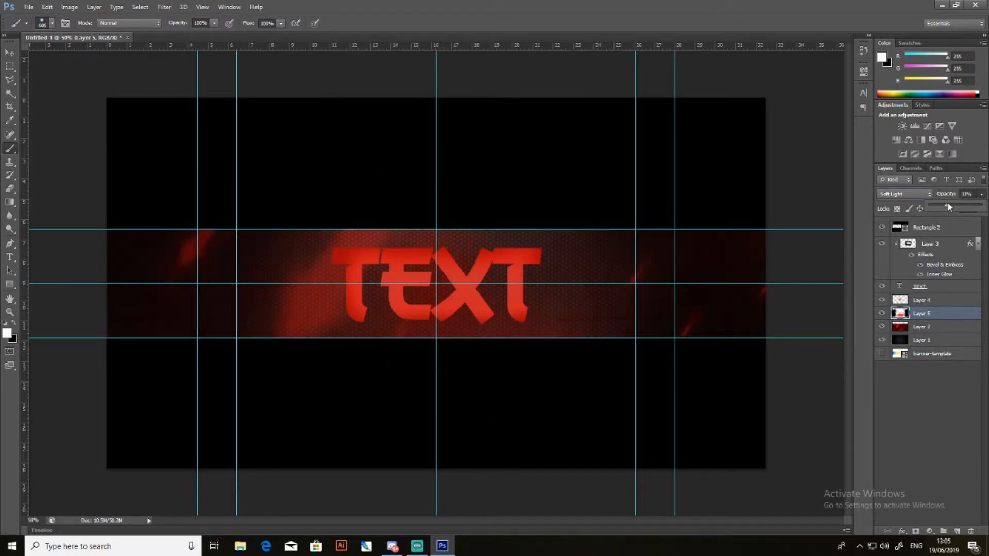
pyautogui.click(883, 313)
pyautogui.click(883, 313)
pyautogui.click(883, 313)
pyautogui.click(882, 313)
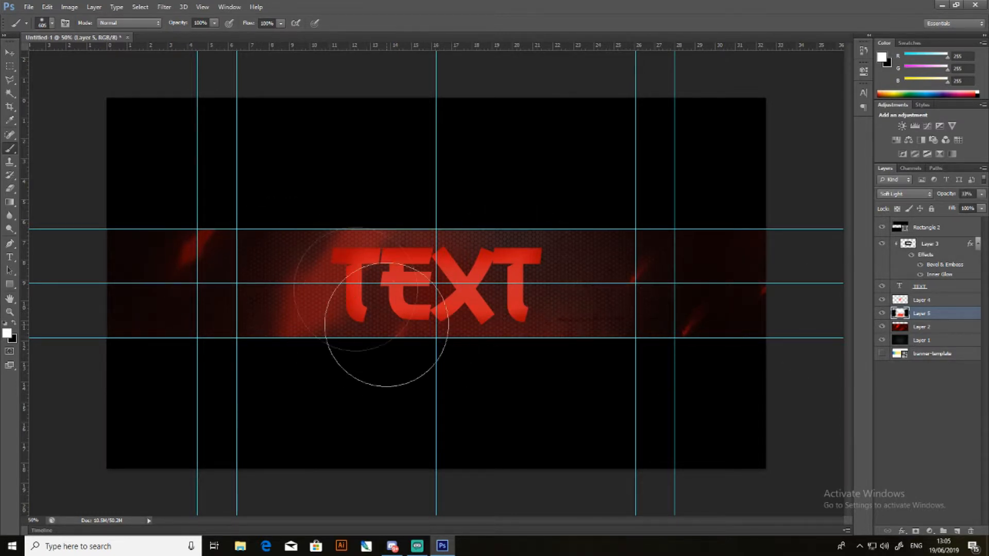
# - Try the painted shading layer beneath Layer 1, then return it to its place above Layer 2
pyautogui.click(11, 52)
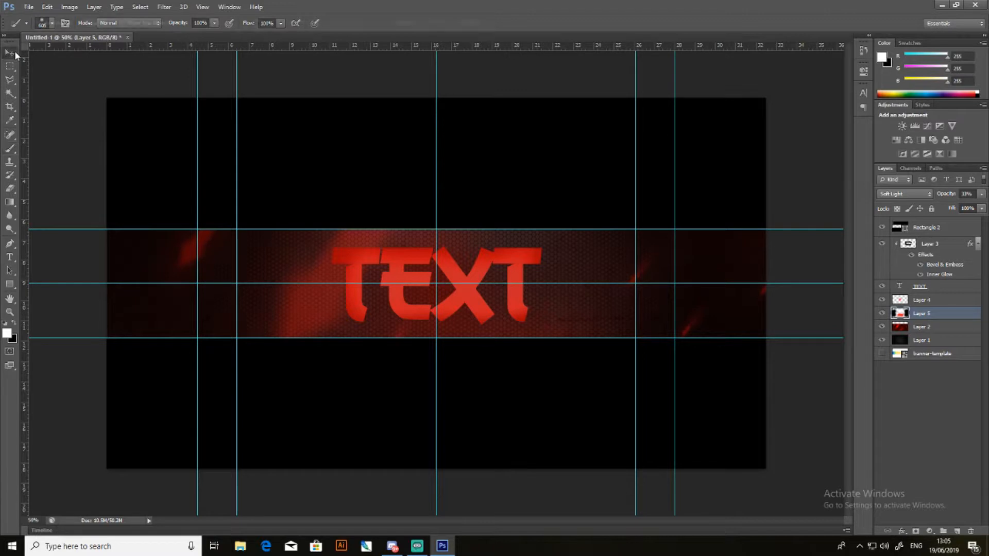
pyautogui.moveTo(922, 312); pyautogui.dragTo(926, 351)
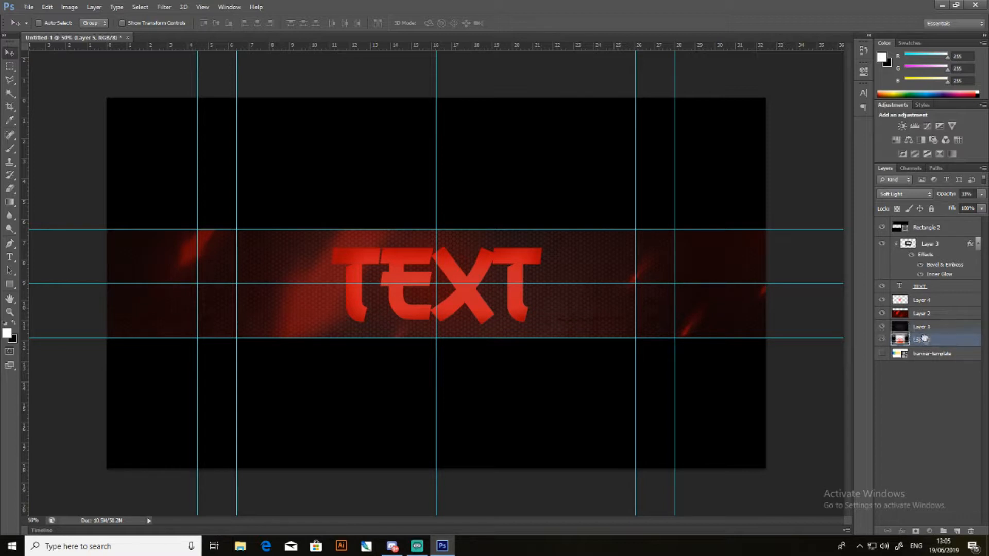
pyautogui.moveTo(927, 343); pyautogui.dragTo(935, 323)
pyautogui.click(912, 381)
pyautogui.click(941, 438)
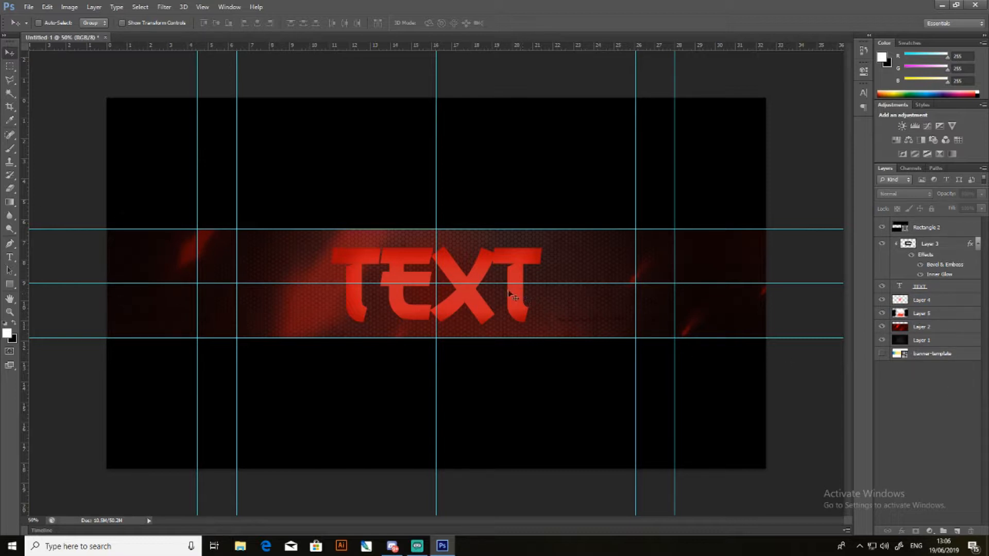
# - Remove the horizontal and vertical centre guides and add a new empty layer above Rectangle 2
pyautogui.moveTo(511, 283); pyautogui.dragTo(514, 48)
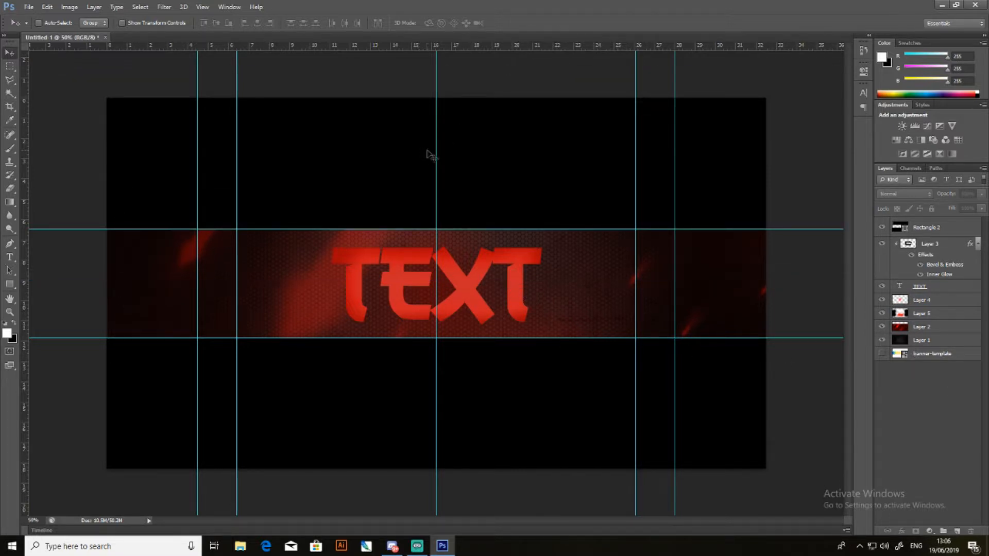
pyautogui.moveTo(436, 149); pyautogui.dragTo(23, 138)
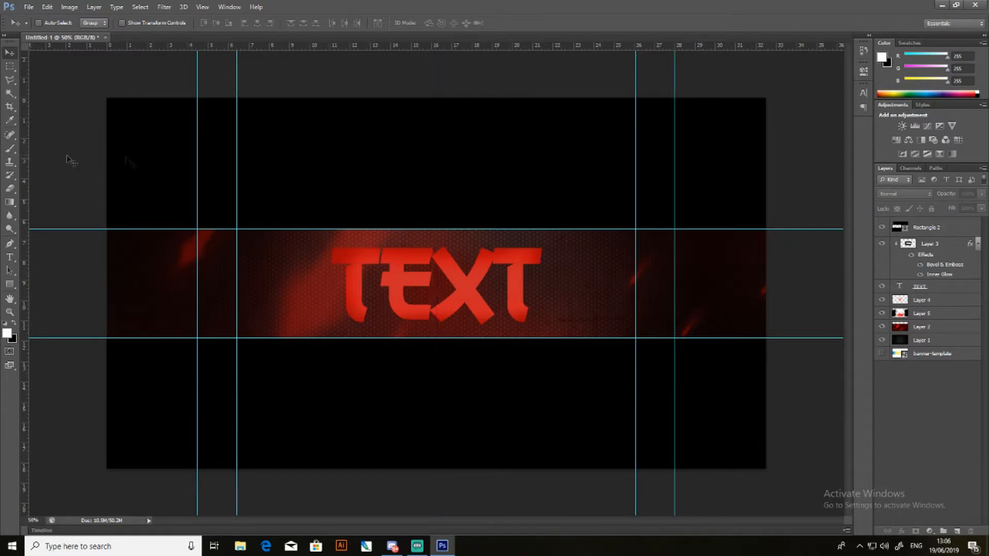
pyautogui.click(926, 227)
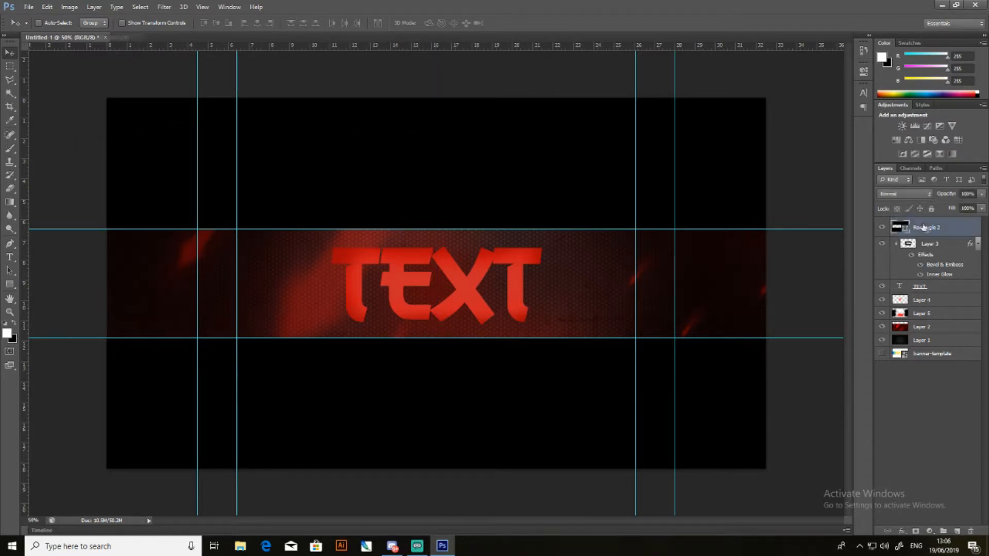
pyautogui.click(957, 531)
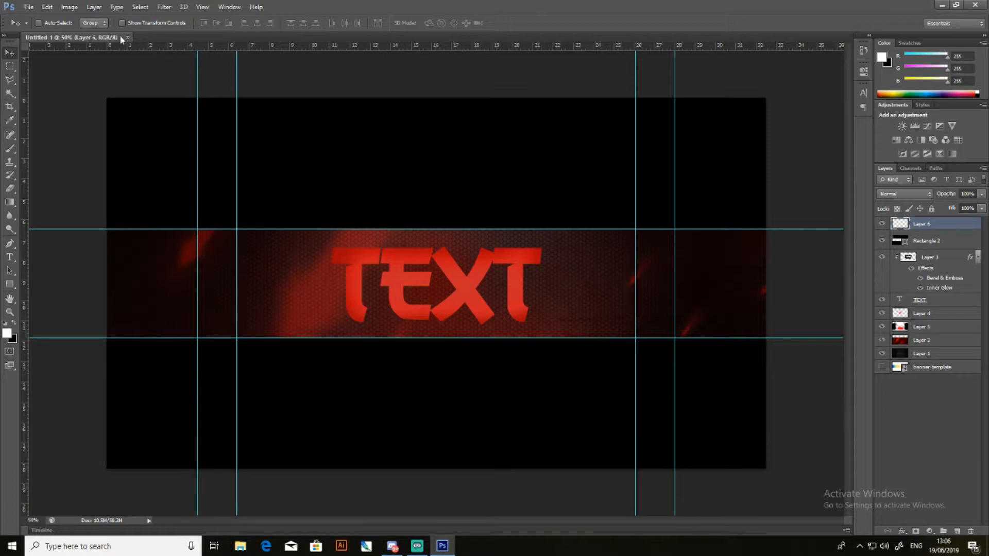
# - Open 2k Graphics Pack - By Visual.psd from the Graphics Packs folder and show its Social Media Icons group
pyautogui.click(22, 7)
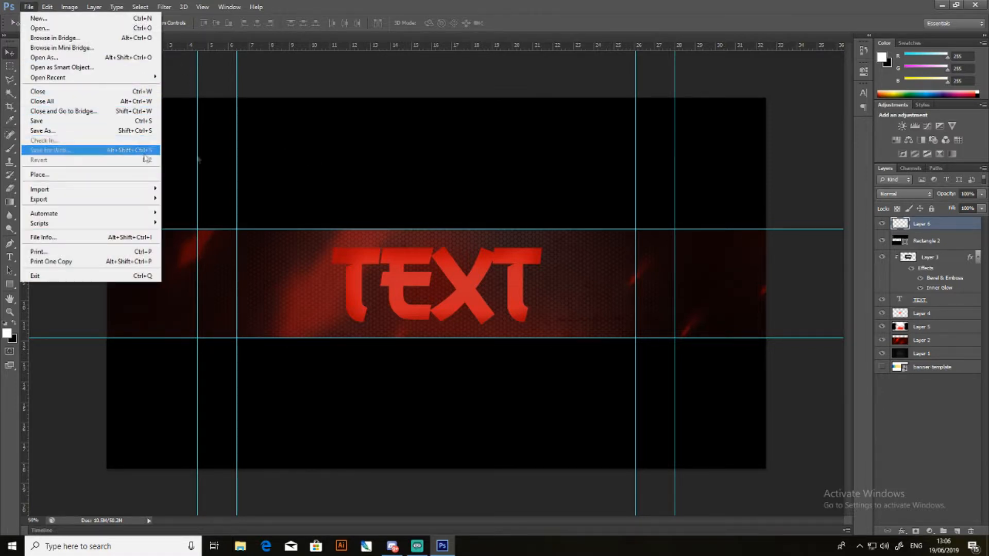
pyautogui.click(260, 90)
pyautogui.click(31, 7)
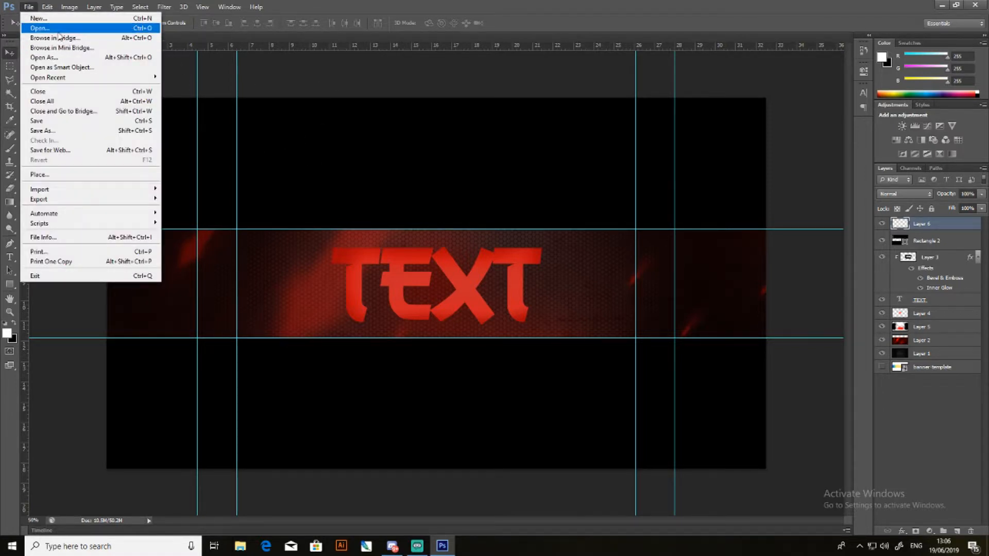
pyautogui.click(58, 30)
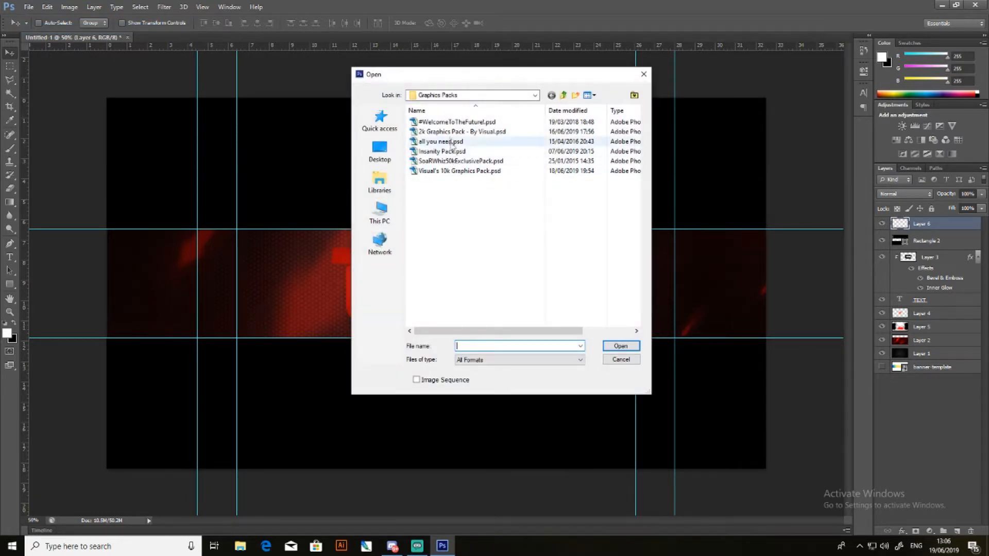
pyautogui.click(452, 133)
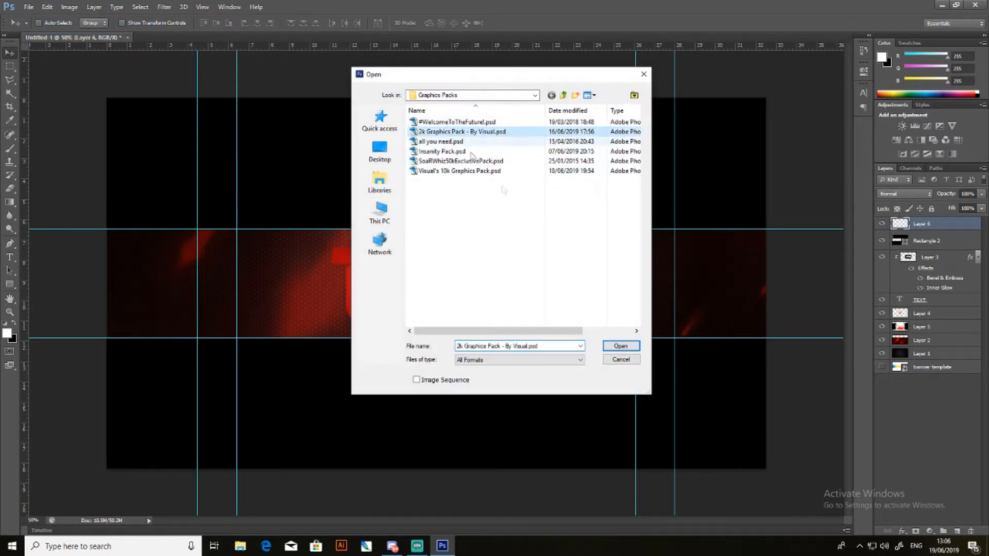
pyautogui.click(621, 346)
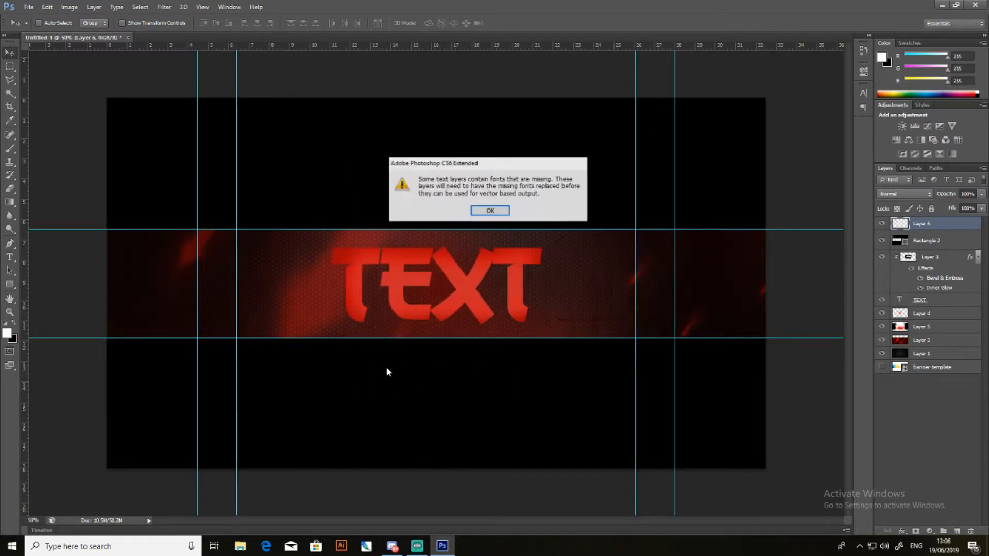
pyautogui.click(490, 211)
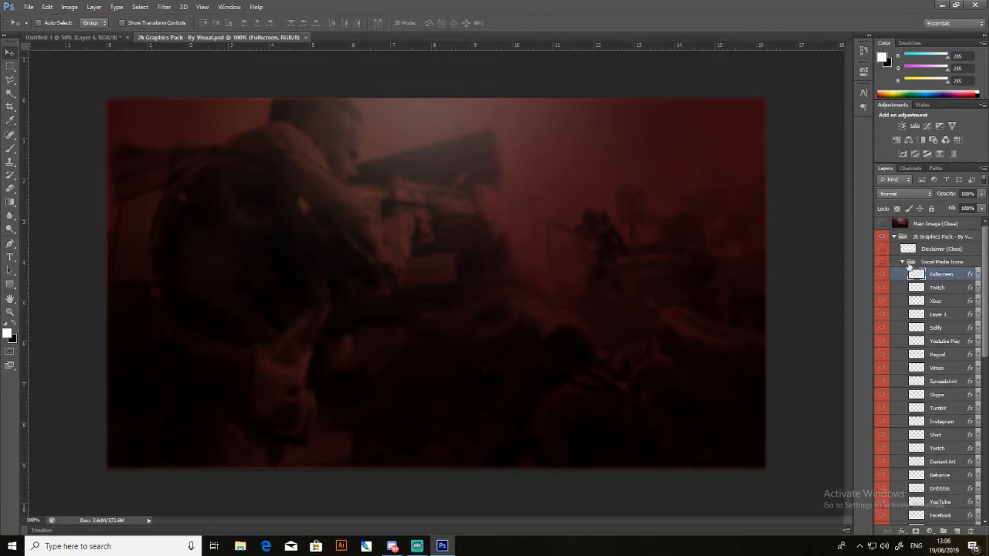
pyautogui.click(882, 263)
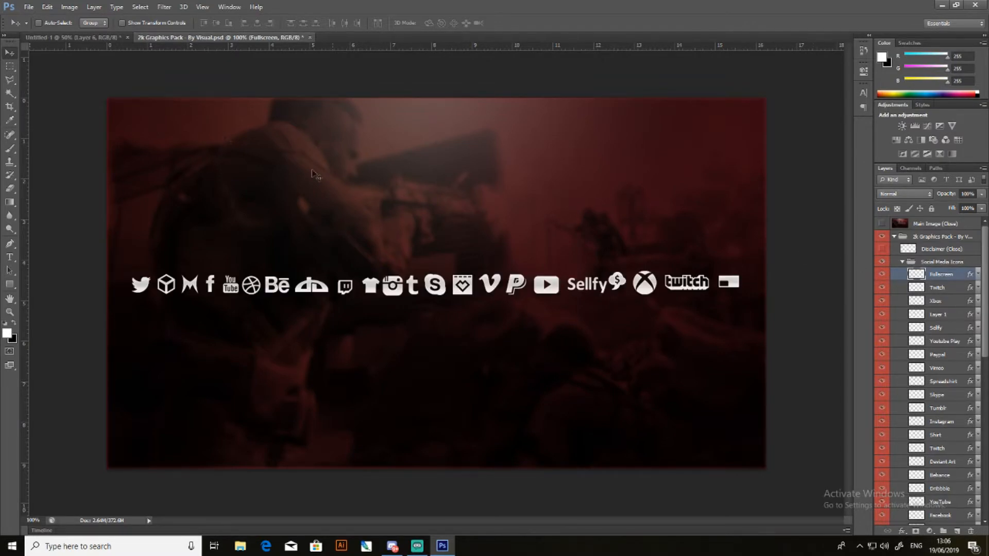
# - Copy the Instagram icon from the graphics pack into the empty Layer 6 of the banner
pyautogui.scroll(-5, 955, 382)
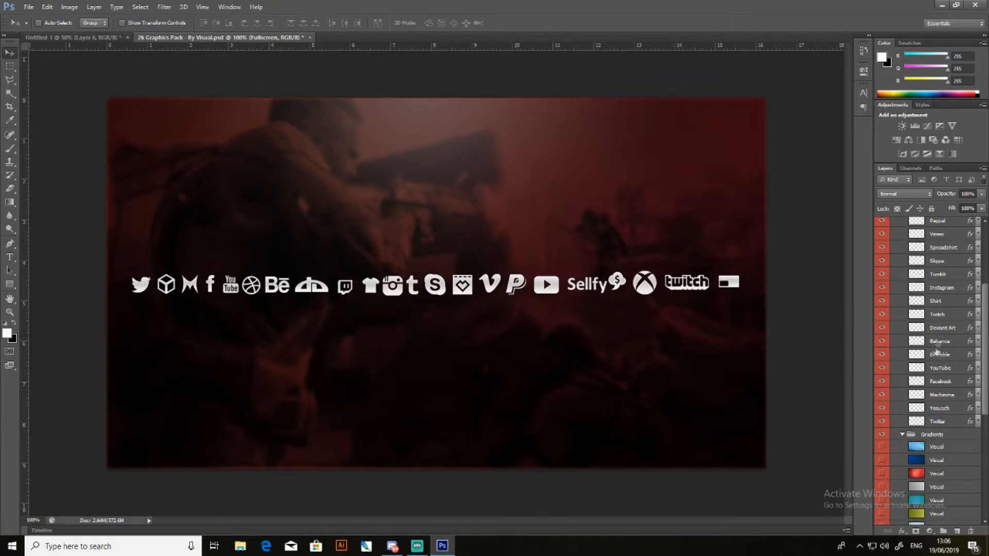
pyautogui.click(946, 290)
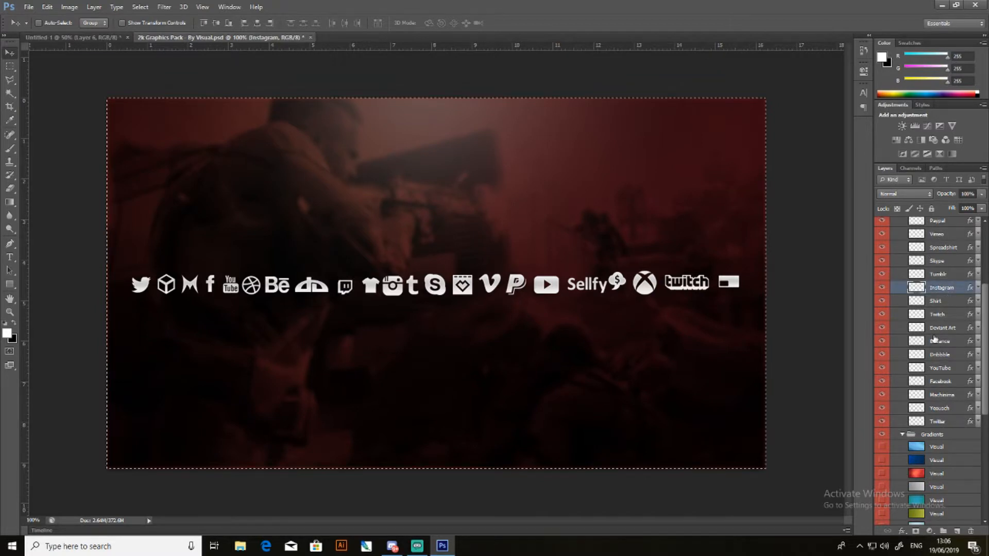
pyautogui.click(106, 37)
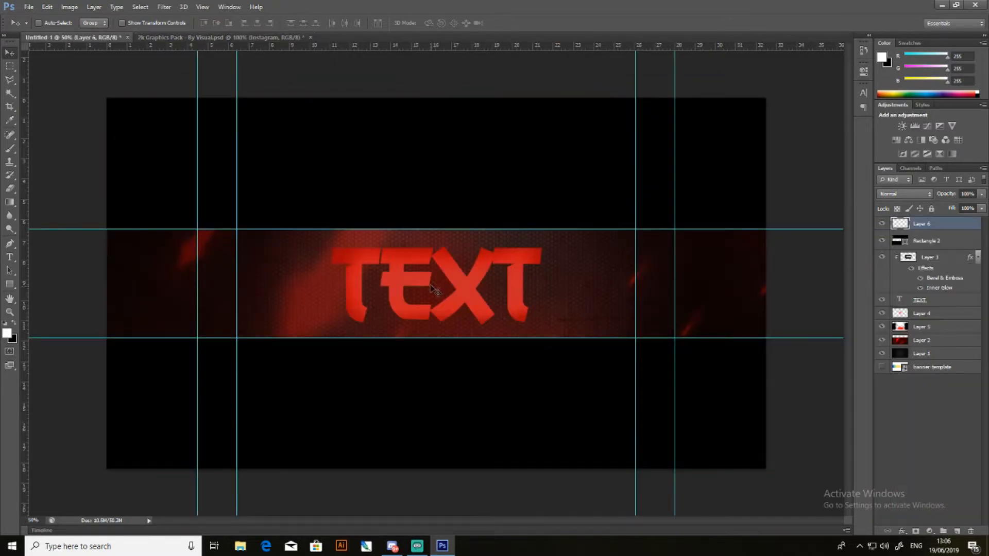
pyautogui.click(221, 38)
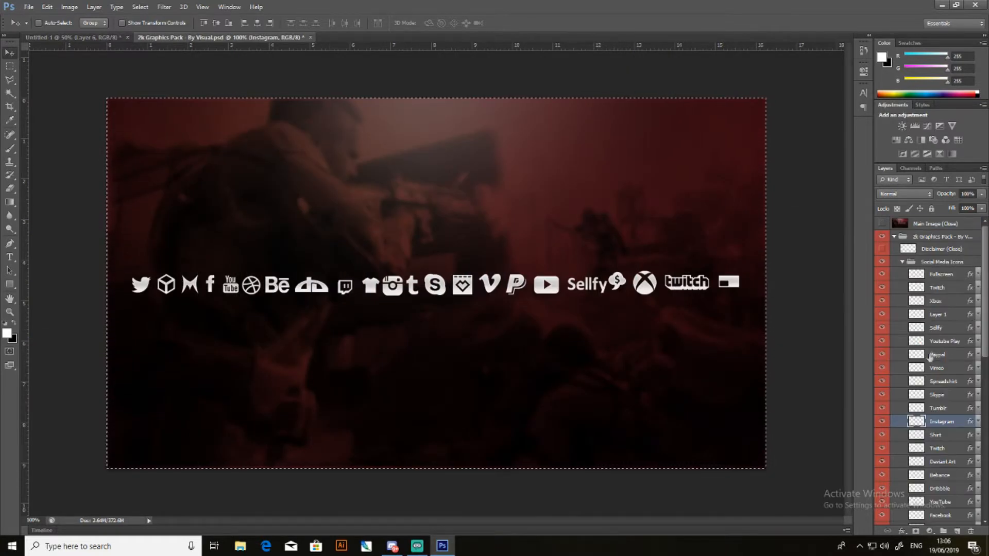
# - Copy the Twitter icon into the banner as a new layer and close the graphics pack without saving
pyautogui.click(937, 287)
pyautogui.scroll(-3, 925, 403)
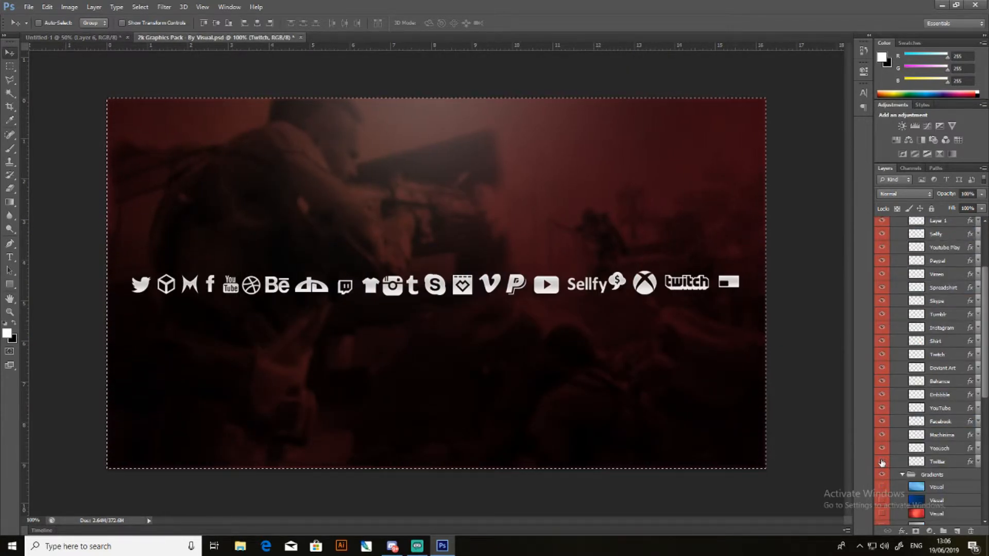
pyautogui.click(937, 462)
pyautogui.click(302, 37)
pyautogui.click(508, 205)
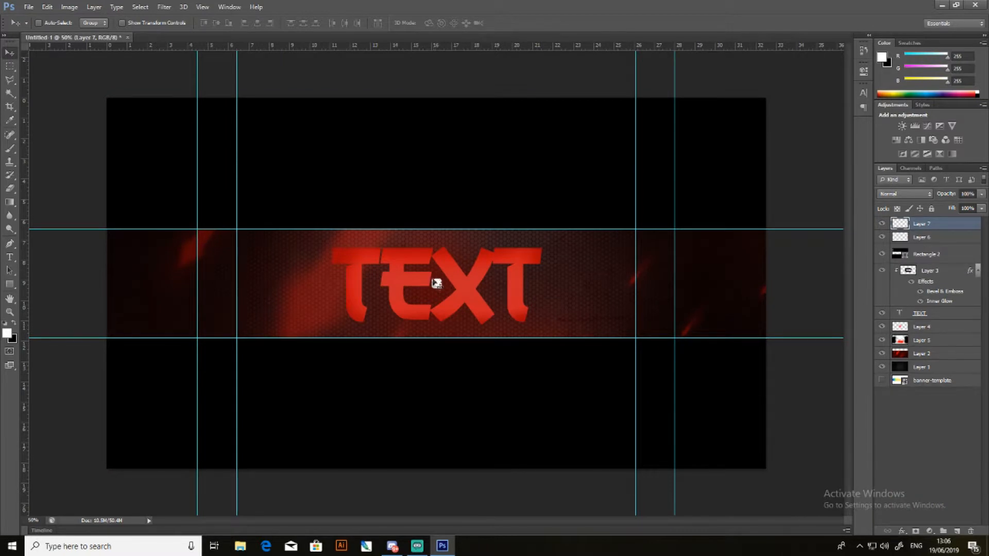
# - Turn the Twitter icon black with Hue/Saturation at Lightness -100 so it stands out against the Instagram icon
pyautogui.scroll(6, 450, 279)
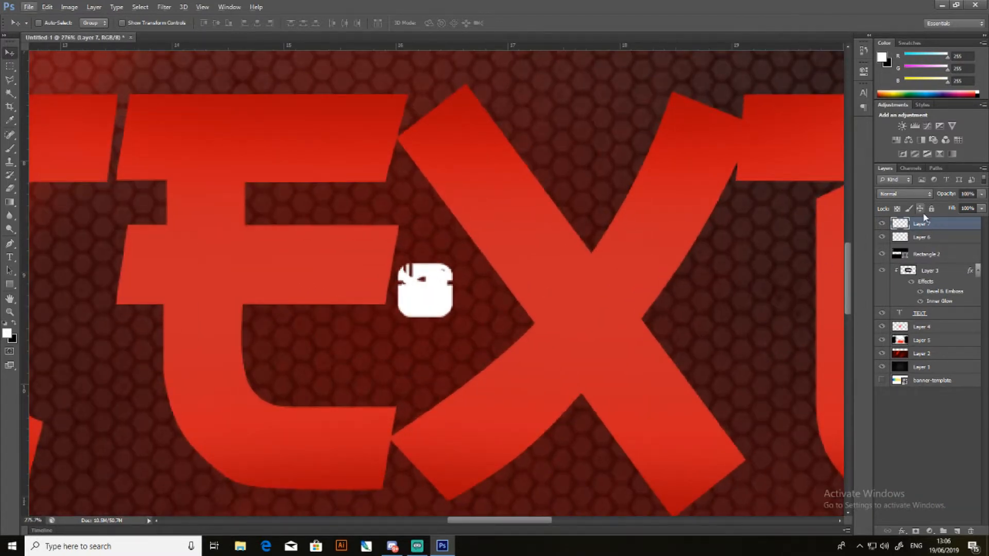
pyautogui.hotkey('ctrl', 'u')
pyautogui.moveTo(678, 408); pyautogui.dragTo(629, 408)
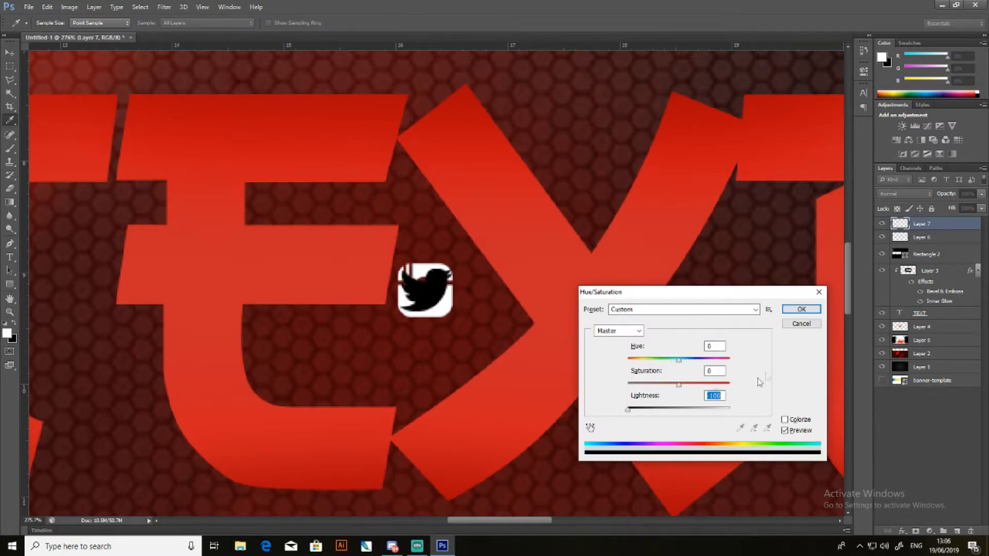
pyautogui.click(800, 309)
pyautogui.press('v')
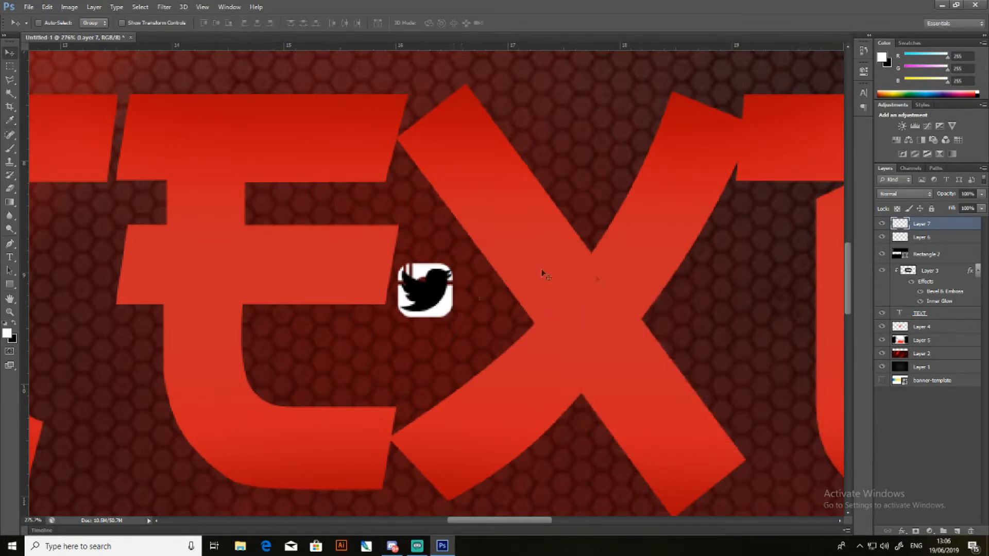
# - Enlarge the Twitter icon to about 126% so it matches the size of the Instagram icon
pyautogui.moveTo(918, 239); pyautogui.dragTo(930, 222)
pyautogui.hotkey('ctrl', 't')
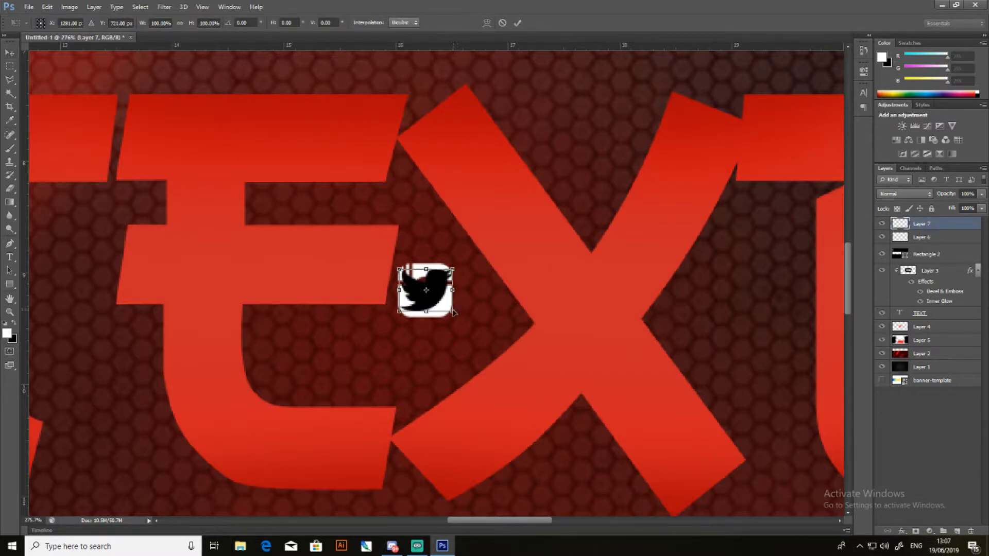
pyautogui.moveTo(455, 314); pyautogui.dragTo(462, 318)
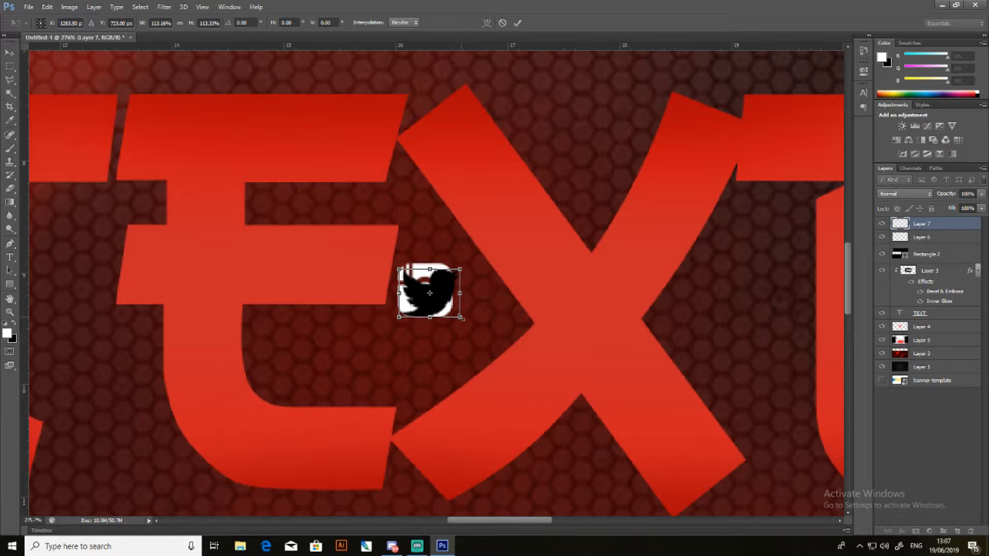
pyautogui.moveTo(400, 268); pyautogui.dragTo(393, 262)
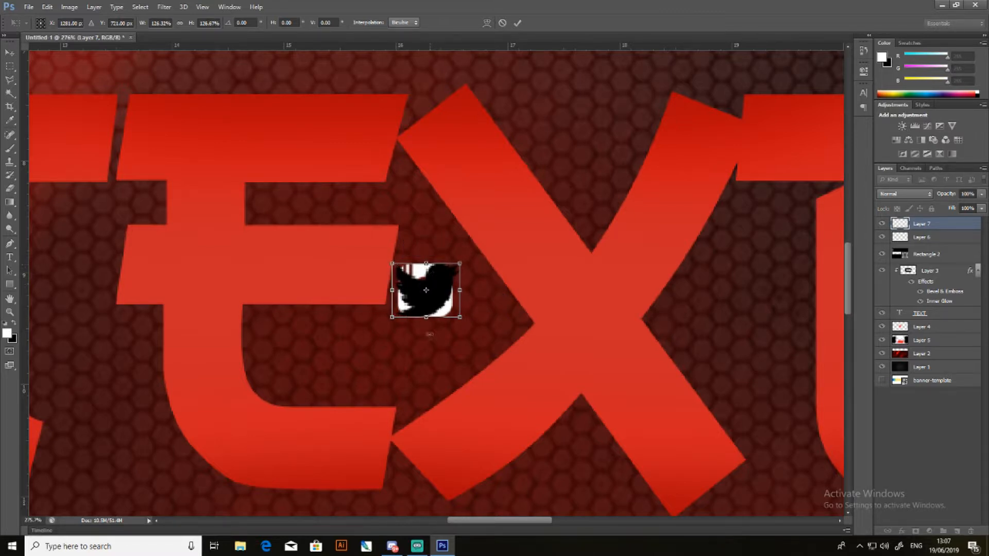
pyautogui.press('v')
pyautogui.click(437, 206)
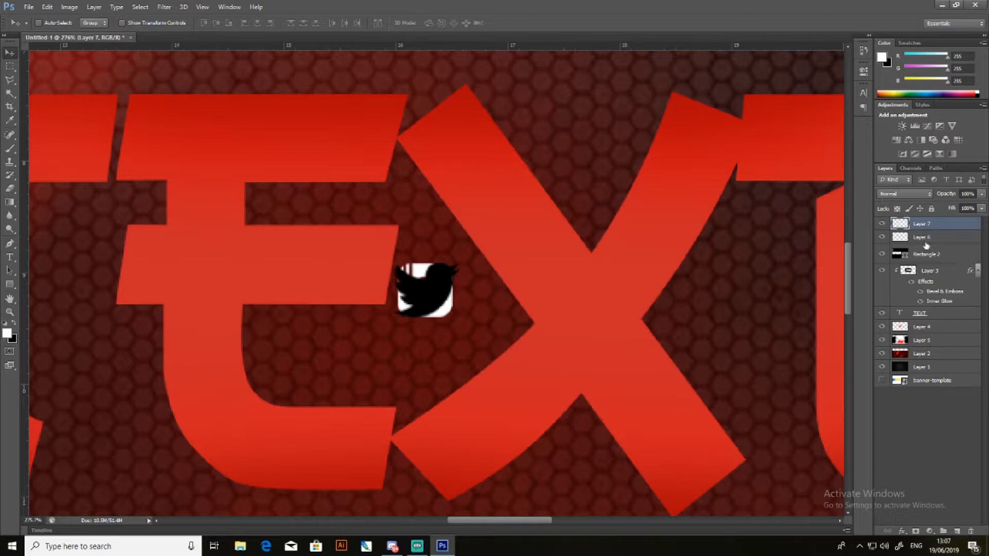
# - Turn the Twitter icon white with maximum Hue/Saturation Lightness and place it just right of the Instagram icon
pyautogui.hotkey('ctrl', 'u')
pyautogui.moveTo(679, 410); pyautogui.dragTo(854, 415)
pyautogui.click(804, 310)
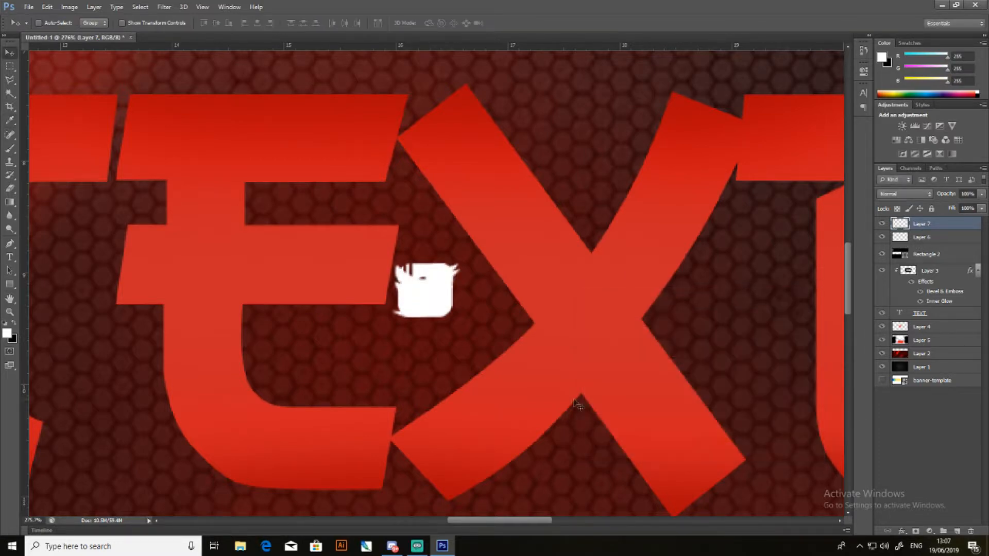
pyautogui.scroll(-5, 555, 314)
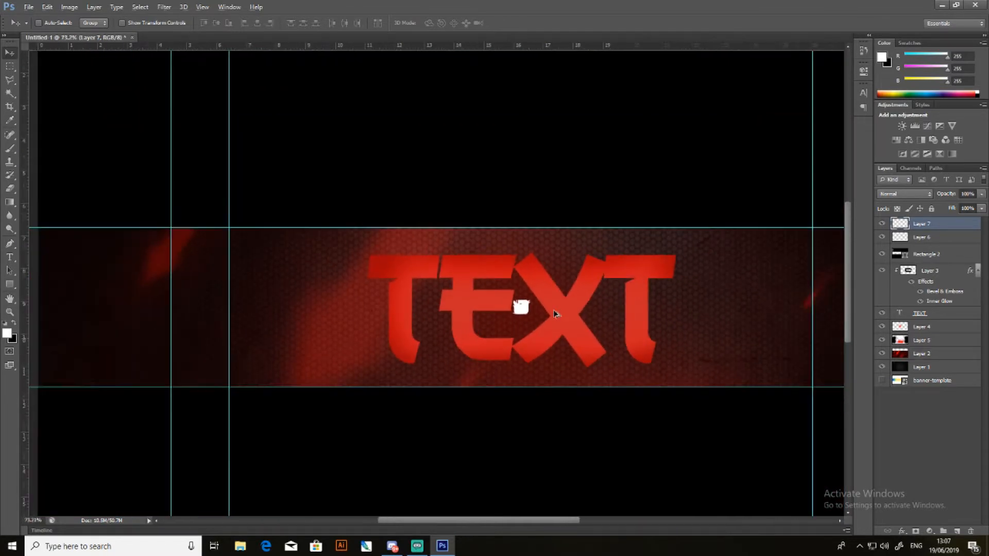
pyautogui.moveTo(526, 309); pyautogui.dragTo(552, 309)
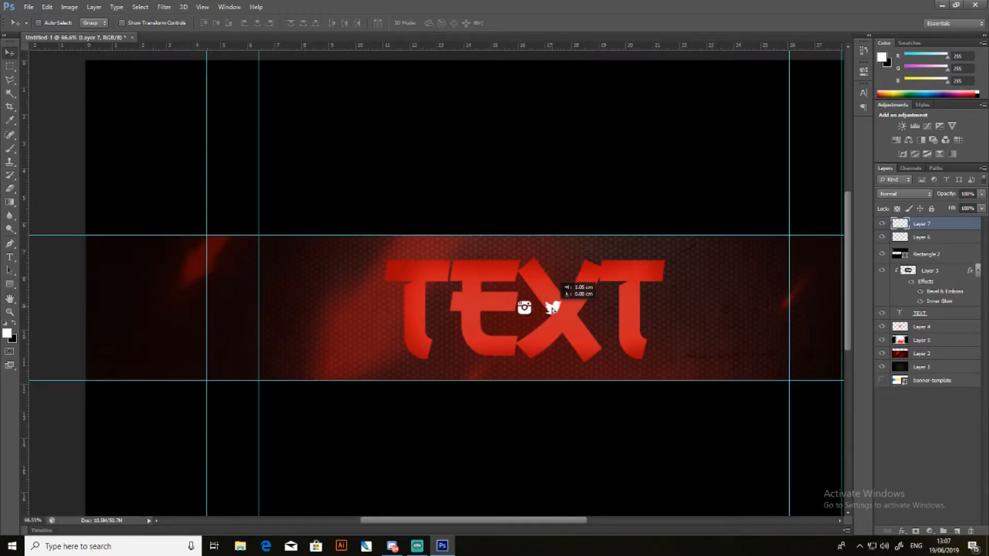
# - Add a new layer above the Twitter icon's Layer 7 and clip it to that icon
pyautogui.keyDown('shift'); pyautogui.click(917, 238); pyautogui.keyUp('shift')
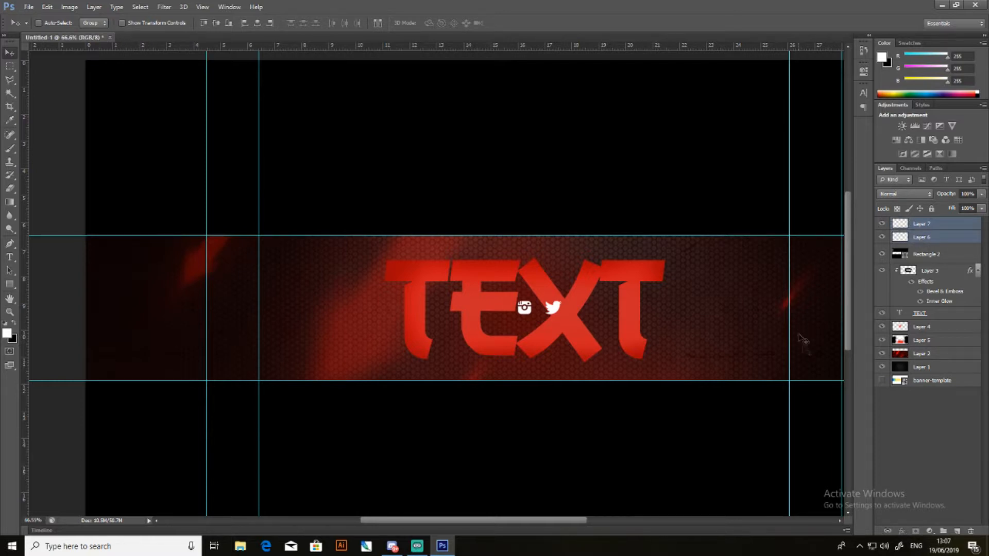
pyautogui.click(922, 412)
pyautogui.click(917, 225)
pyautogui.click(957, 531)
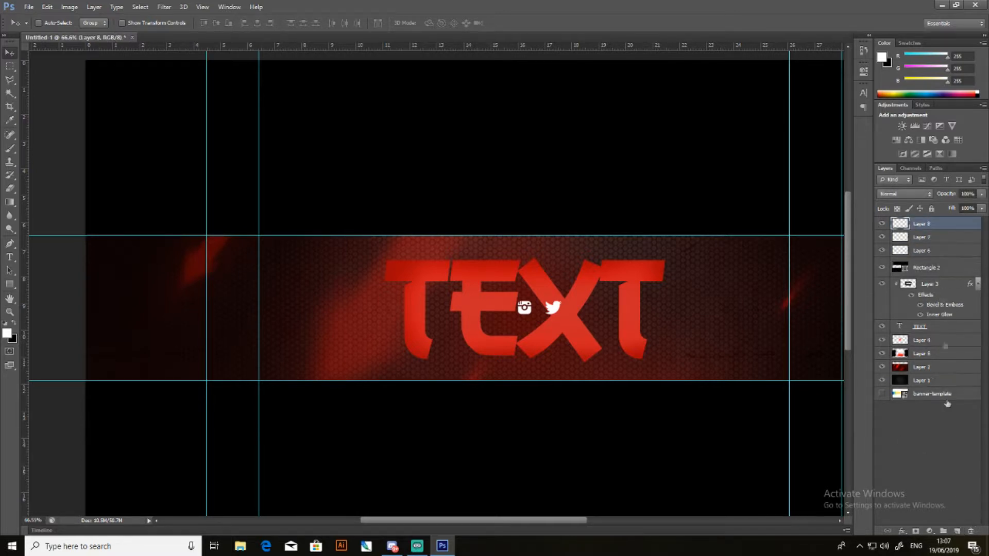
pyautogui.rightClick(924, 229)
pyautogui.click(850, 268)
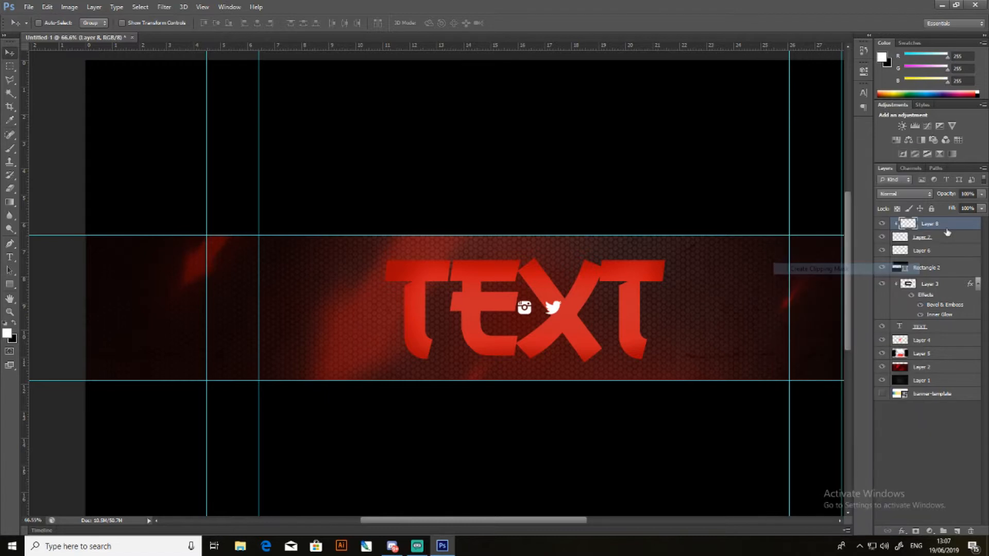
# - Add a new layer above the Instagram icon's Layer 6 and clip it to that icon
pyautogui.click(941, 254)
pyautogui.click(957, 531)
pyautogui.rightClick(931, 251)
pyautogui.click(835, 268)
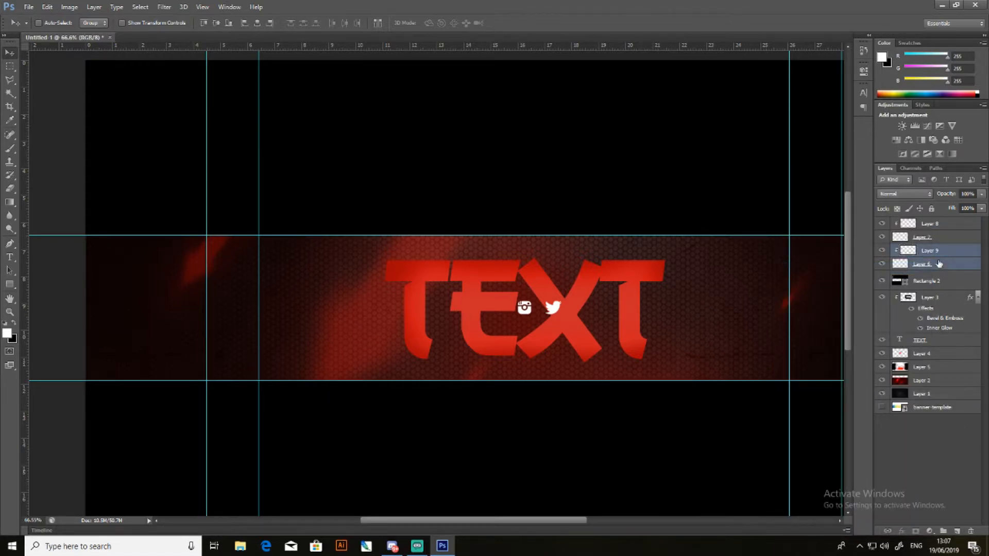
# - Group each icon with its clipped layer in a separate group and expand both groups
pyautogui.hotkey('ctrl', 'g')
pyautogui.click(933, 239)
pyautogui.keyDown('shift'); pyautogui.click(927, 224); pyautogui.keyUp('shift')
pyautogui.hotkey('ctrl', 'g')
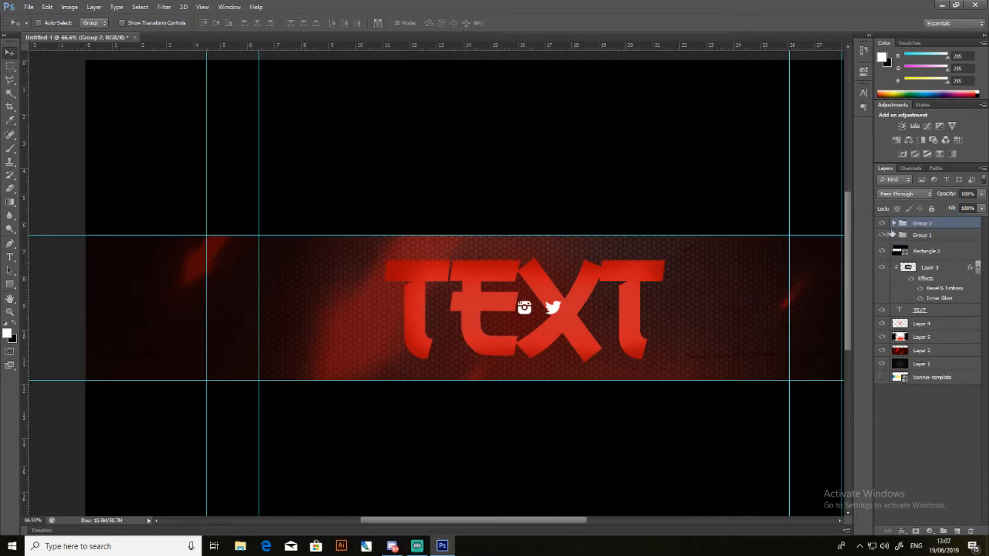
pyautogui.click(894, 224)
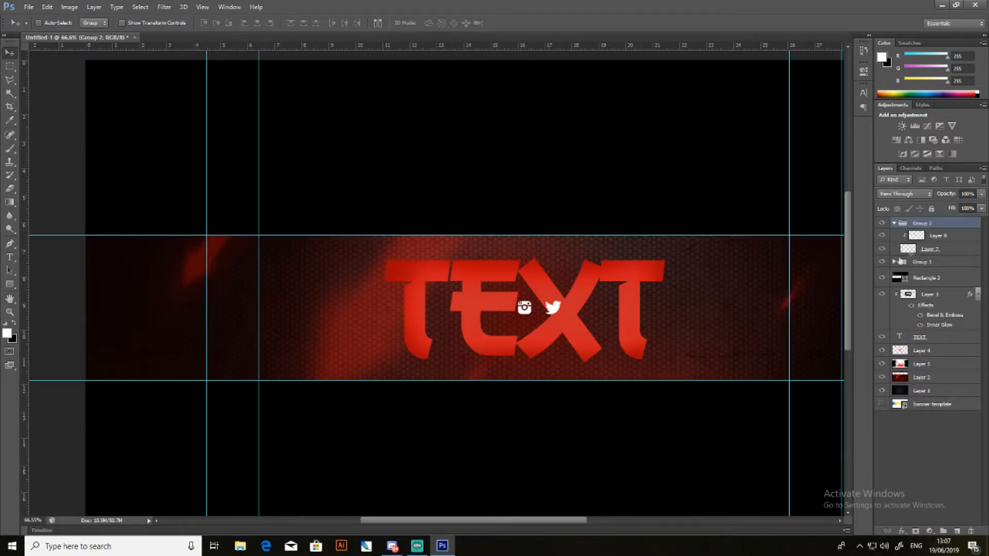
pyautogui.click(894, 261)
# - Set the foreground colour to red and brush over the Twitter icon on its clipped Layer 8
pyautogui.click(935, 235)
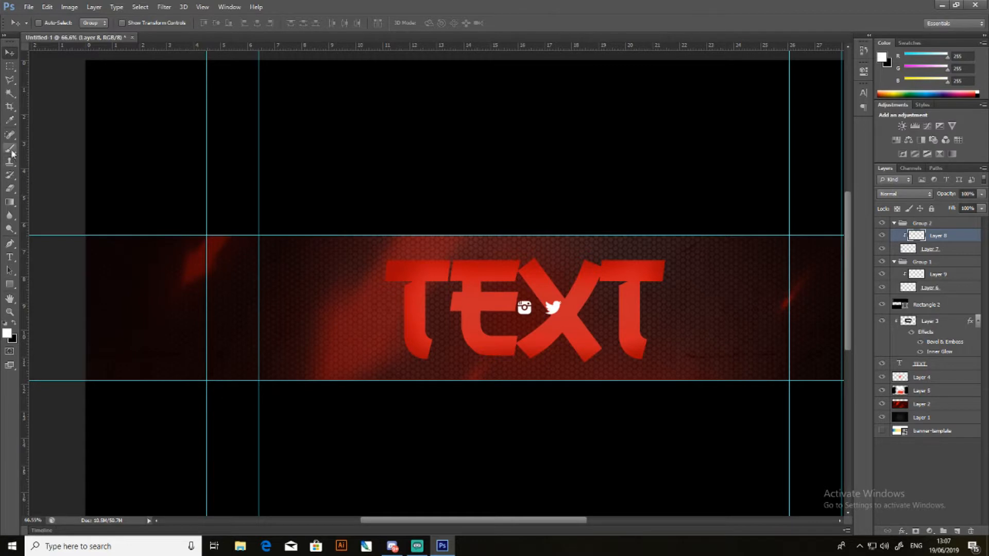
pyautogui.click(10, 120)
pyautogui.click(880, 59)
pyautogui.click(801, 323)
pyautogui.click(914, 313)
pyautogui.click(556, 311)
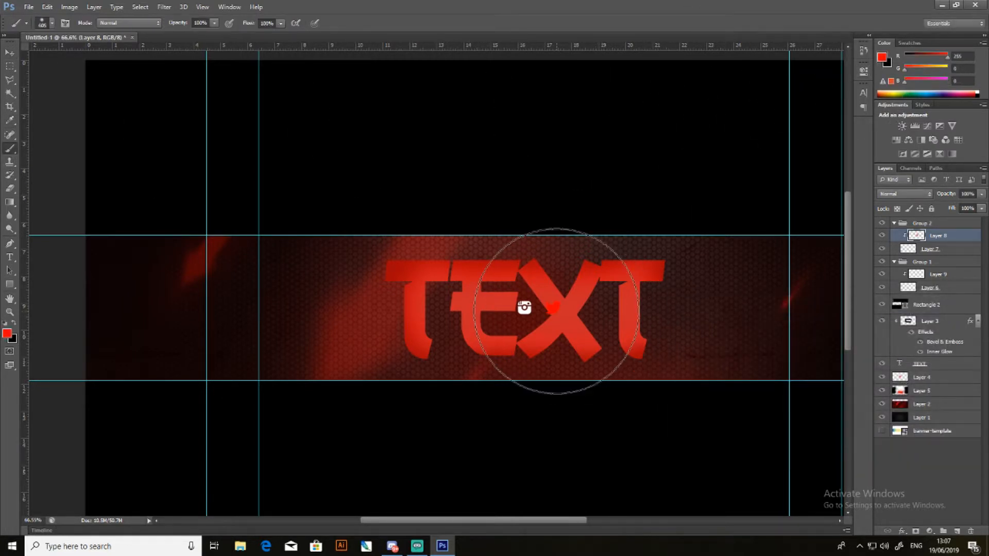
# - Brush red over the Instagram icon on Layer 9 and widen the red paint on the Twitter icon's Layer 8
pyautogui.click(934, 249)
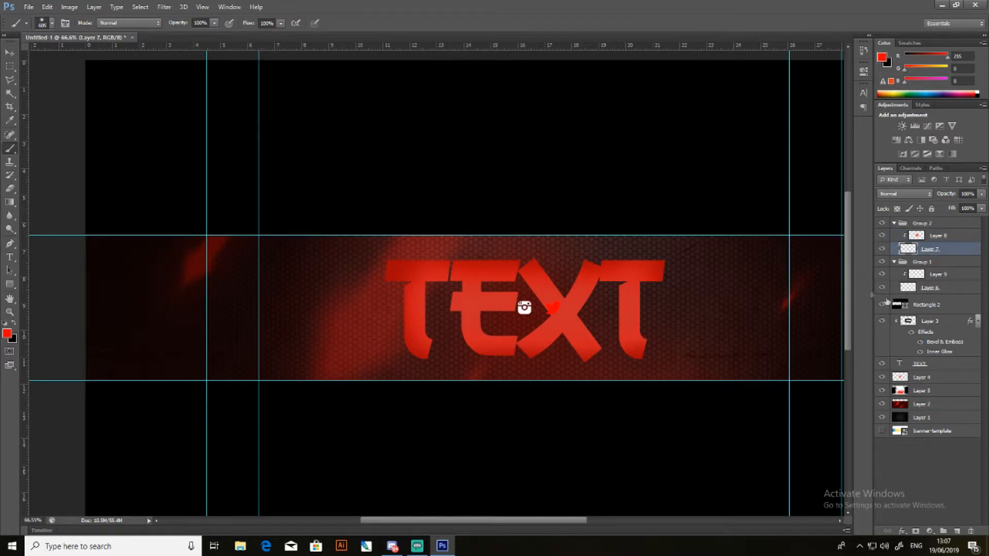
pyautogui.click(942, 279)
pyautogui.click(520, 309)
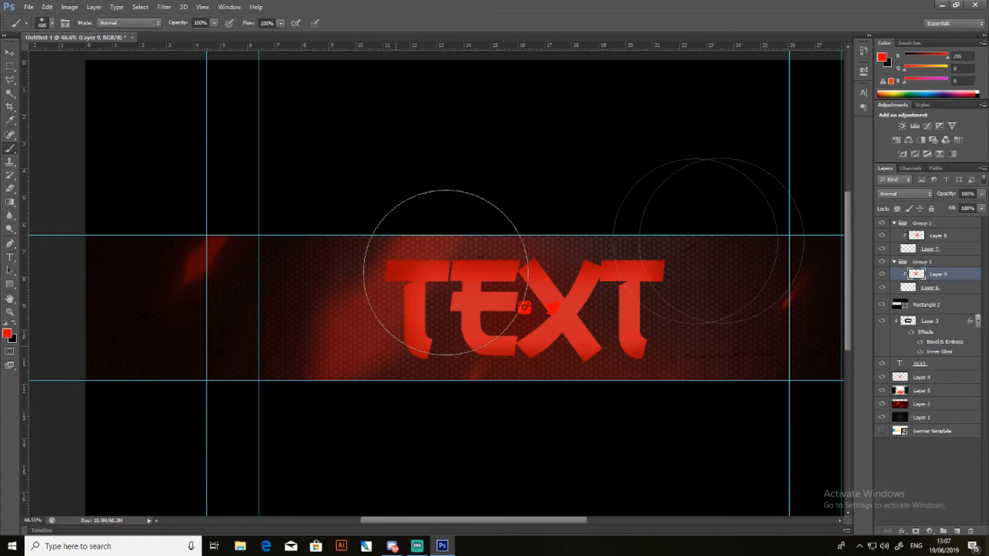
pyautogui.click(936, 238)
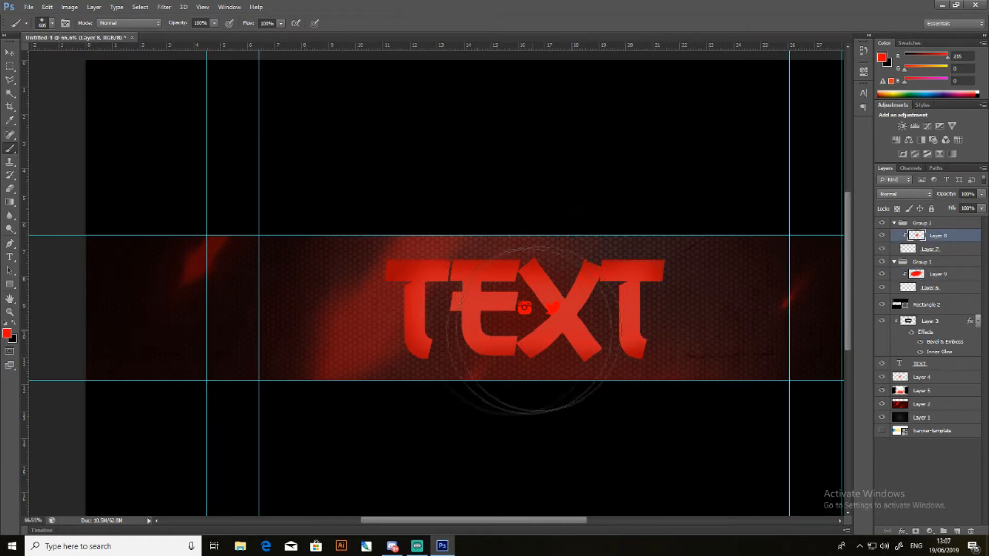
# - Combine Group 1 and Group 2 into one parent group, expand it and open its name for editing
pyautogui.click(9, 53)
pyautogui.click(924, 223)
pyautogui.keyDown('shift'); pyautogui.click(931, 264); pyautogui.keyUp('shift')
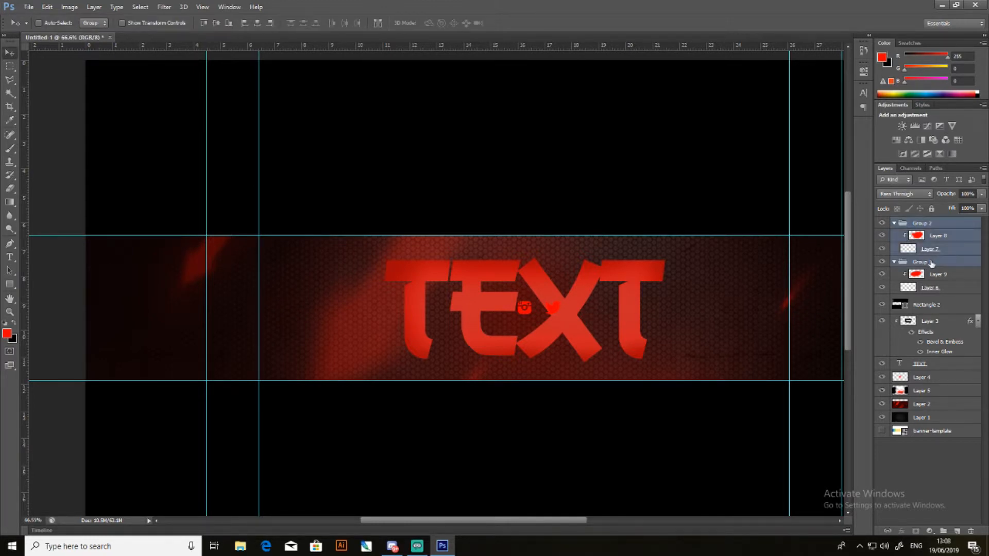
pyautogui.hotkey('ctrl', 'g')
pyautogui.click(893, 223)
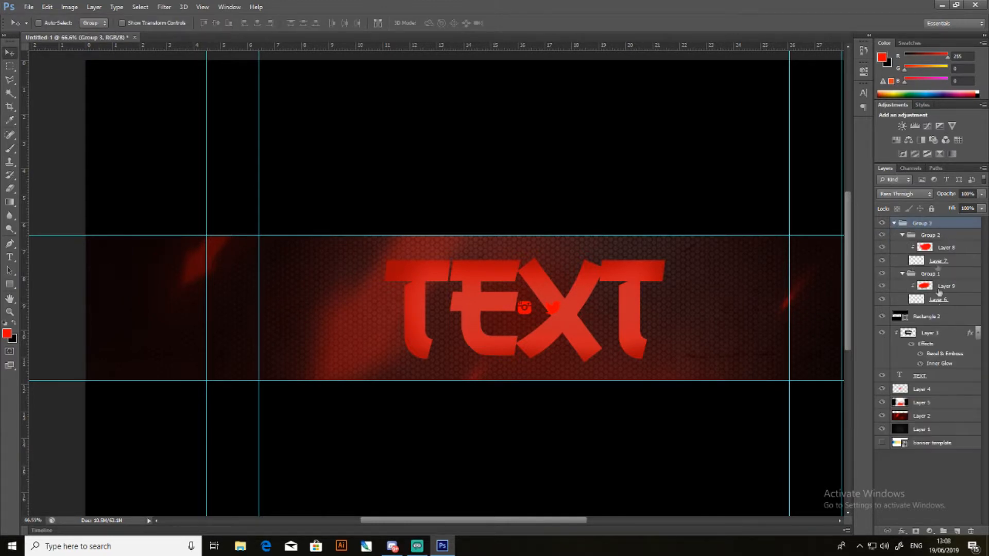
pyautogui.doubleClick(926, 223)
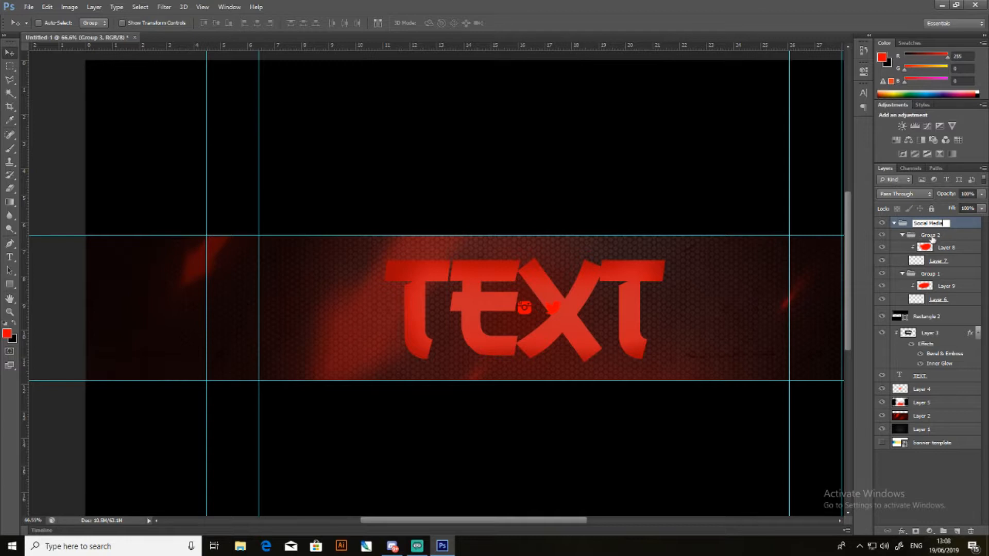
# - Confirm Social Media as the parent group's name and rename its subgroups Group 2 and Group 1 as Twitter and Instagram
pyautogui.doubleClick(931, 236)
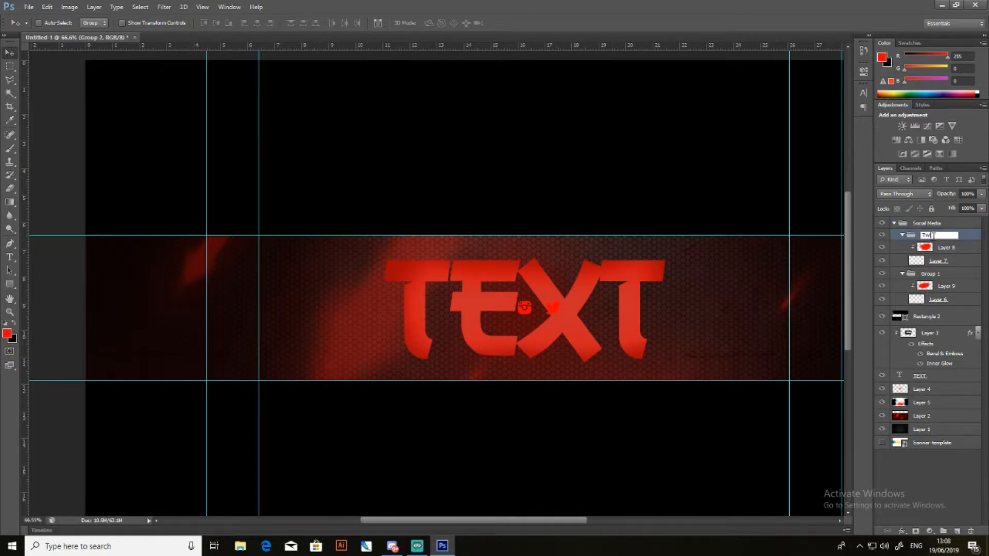
pyautogui.write('Twitter')
pyautogui.doubleClick(931, 273)
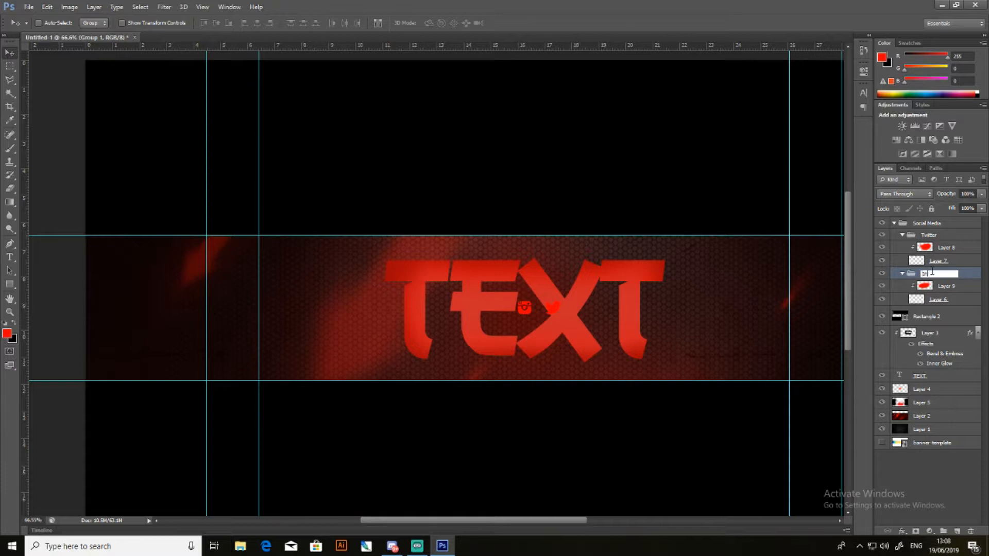
pyautogui.click(901, 481)
# - Move the Twitter group horizontally to the right side of the title and the Instagram group to its left side
pyautogui.click(531, 310)
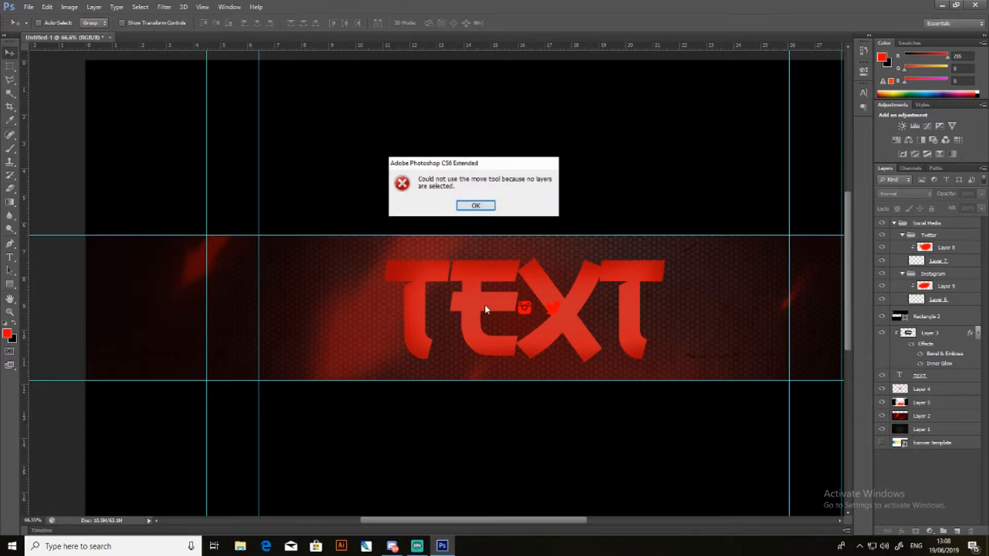
pyautogui.click(475, 206)
pyautogui.moveTo(553, 312); pyautogui.dragTo(725, 204)
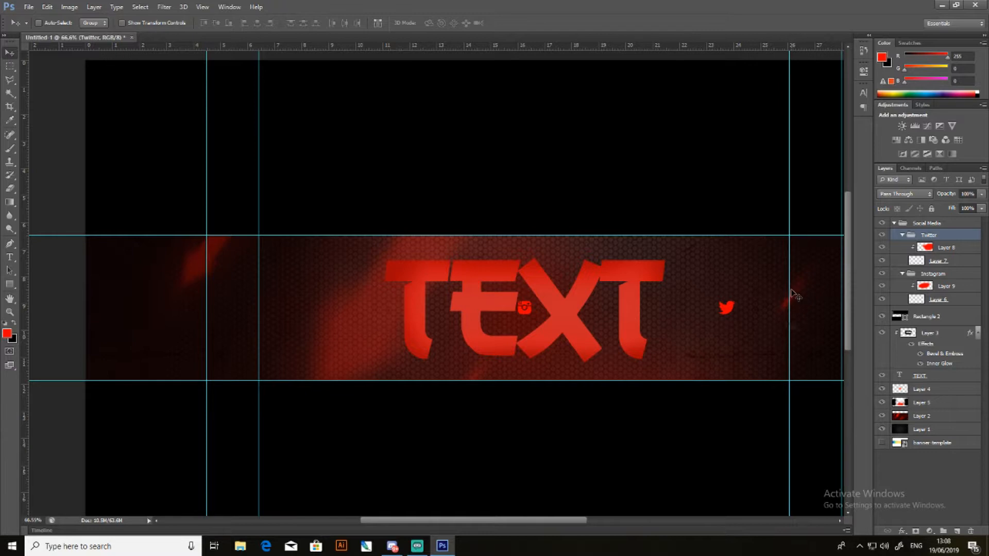
pyautogui.click(928, 279)
pyautogui.moveTo(525, 322); pyautogui.dragTo(335, 323)
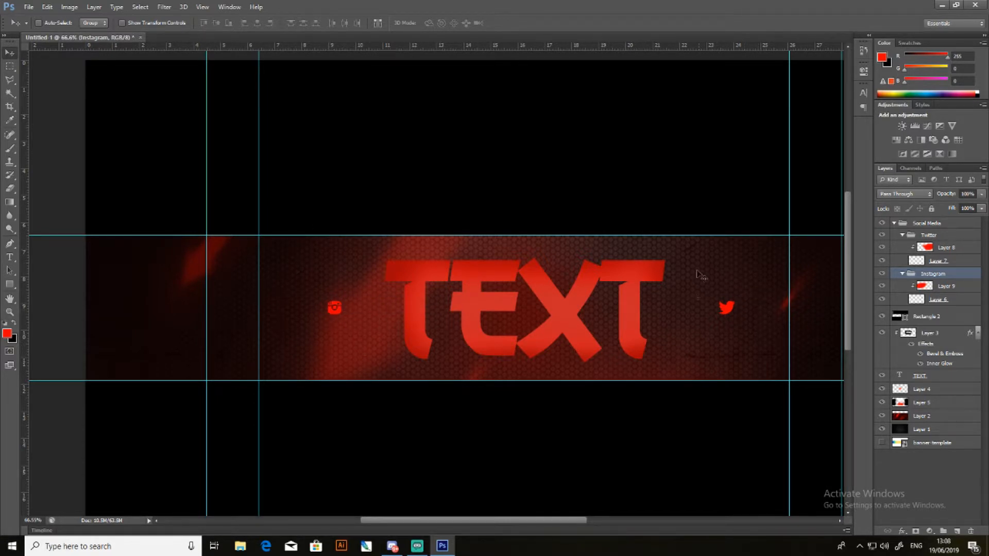
pyautogui.scroll(-3, 437, 243)
pyautogui.scroll(4, 393, 263)
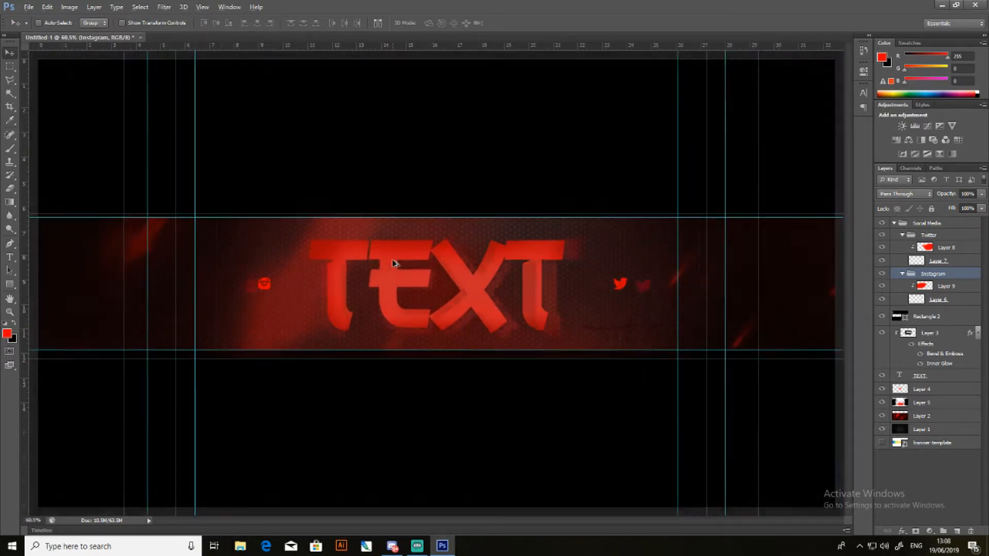
pyautogui.press('alt')
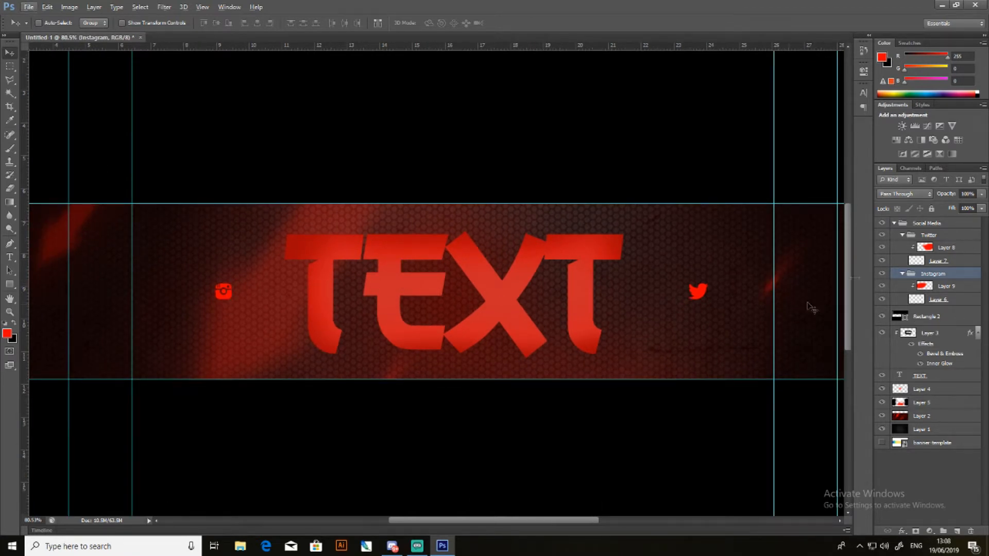
pyautogui.click(950, 288)
pyautogui.click(957, 531)
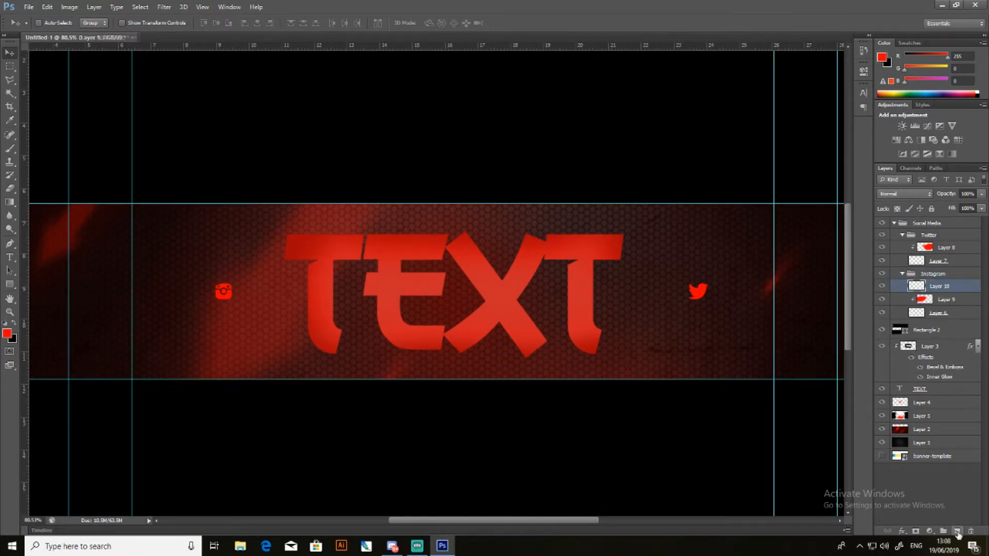
pyautogui.click(10, 257)
pyautogui.click(181, 339)
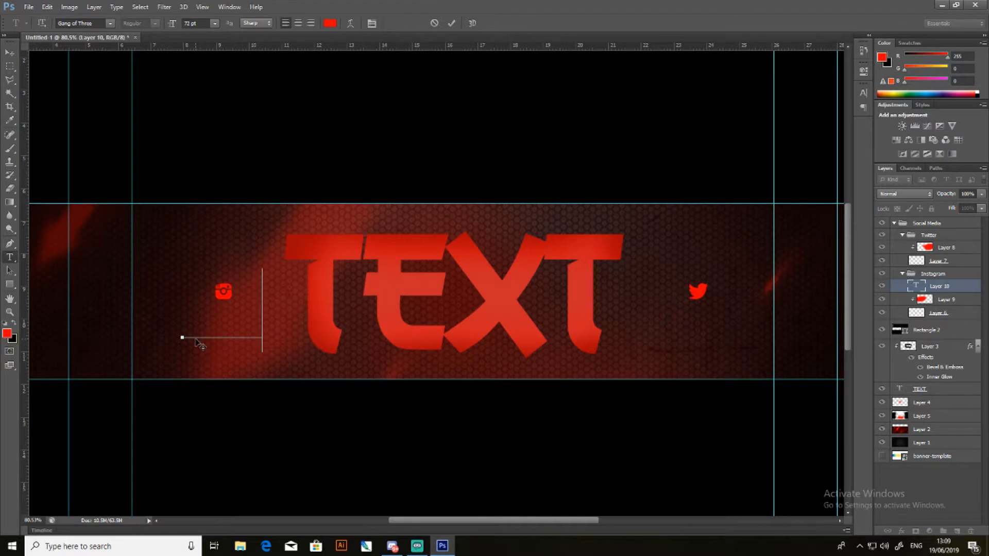
pyautogui.write('TEXT')
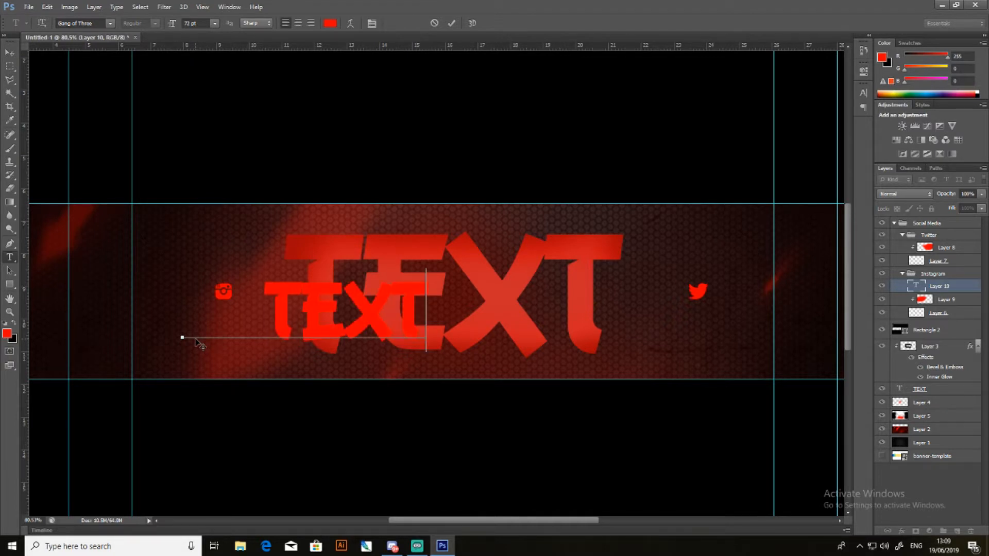
# - Change the font of only the @ character in the Instagram handle text
pyautogui.moveTo(268, 305); pyautogui.dragTo(174, 300)
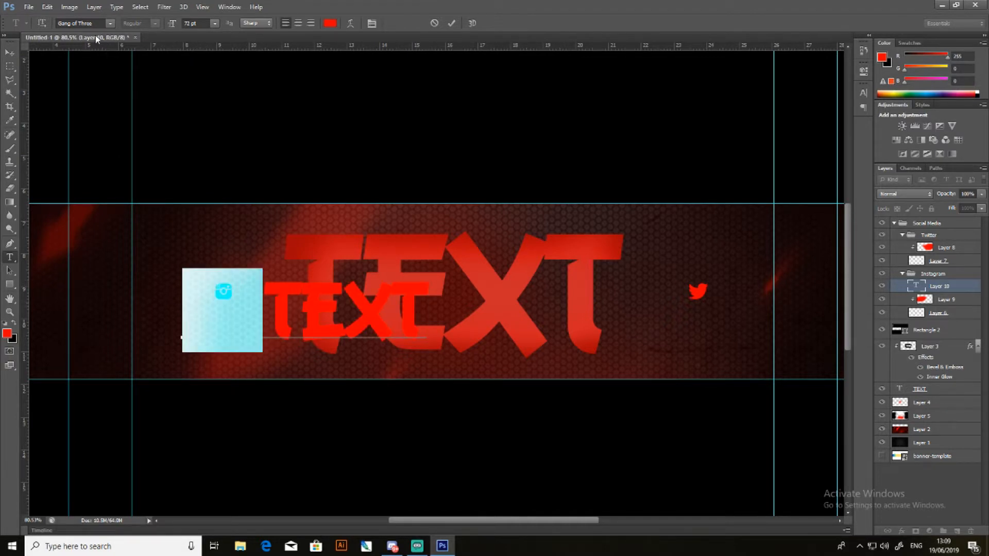
pyautogui.click(110, 24)
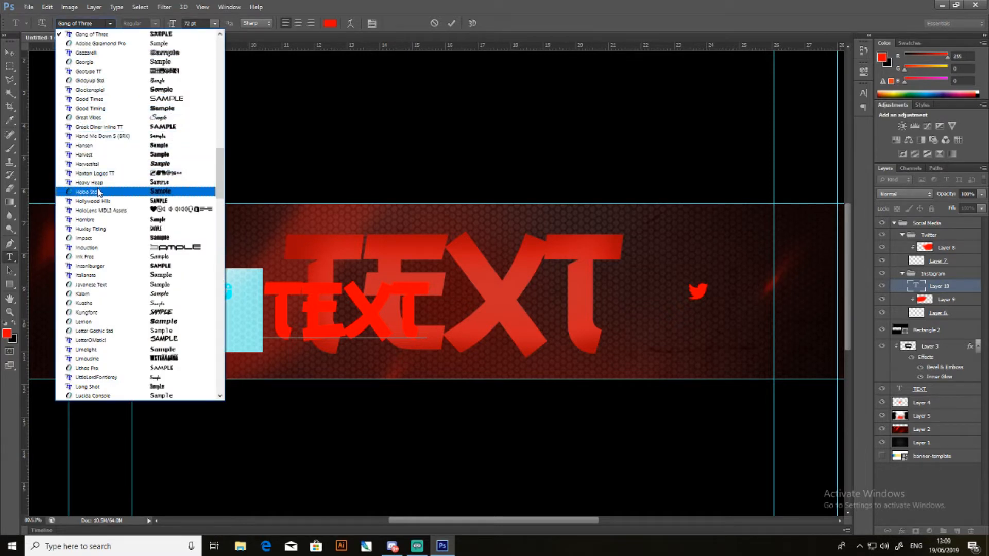
pyautogui.click(120, 198)
pyautogui.click(9, 53)
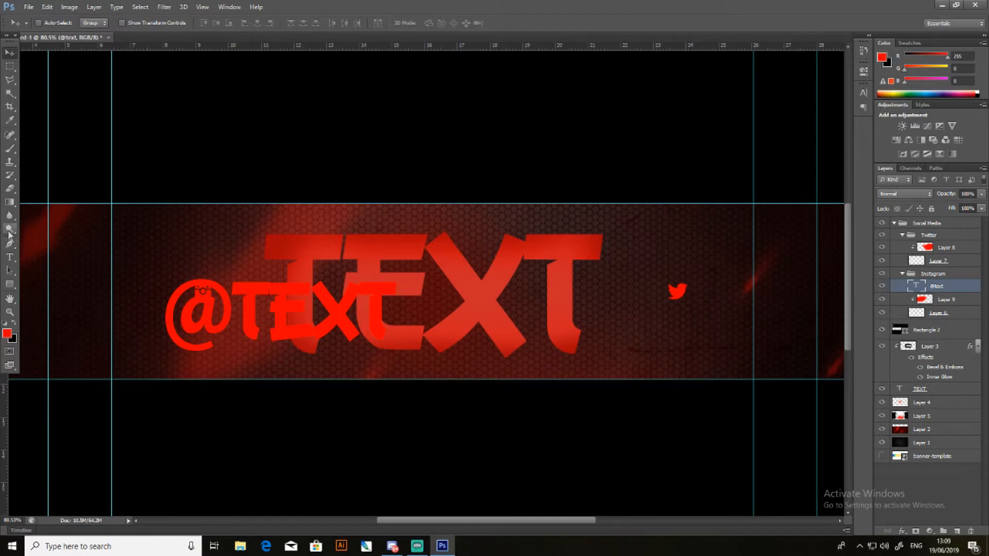
pyautogui.click(9, 257)
pyautogui.moveTo(227, 299); pyautogui.dragTo(155, 297)
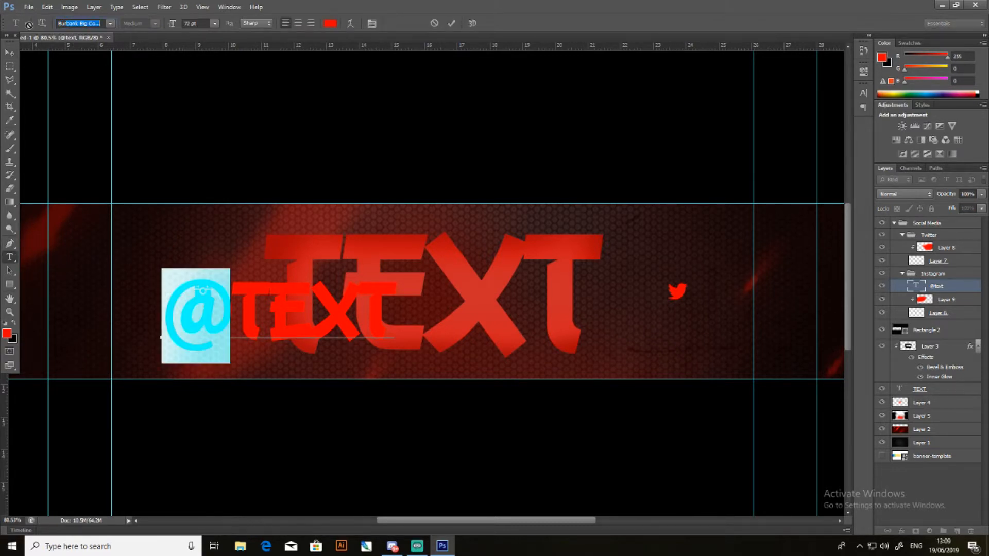
pyautogui.press('Return')
pyautogui.click(9, 52)
pyautogui.moveTo(276, 298); pyautogui.dragTo(234, 315)
pyautogui.hotkey('ctrl', 't')
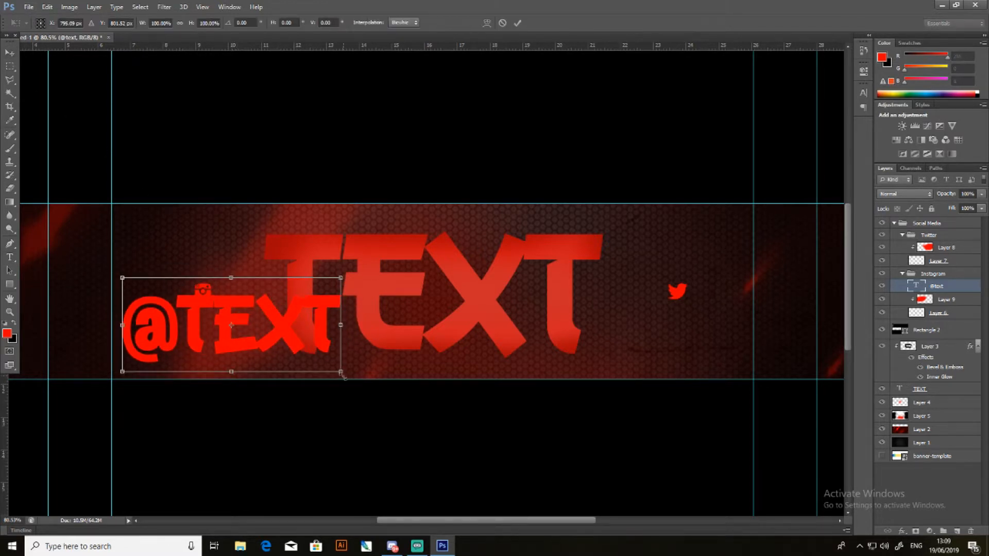
pyautogui.moveTo(341, 372); pyautogui.dragTo(222, 315)
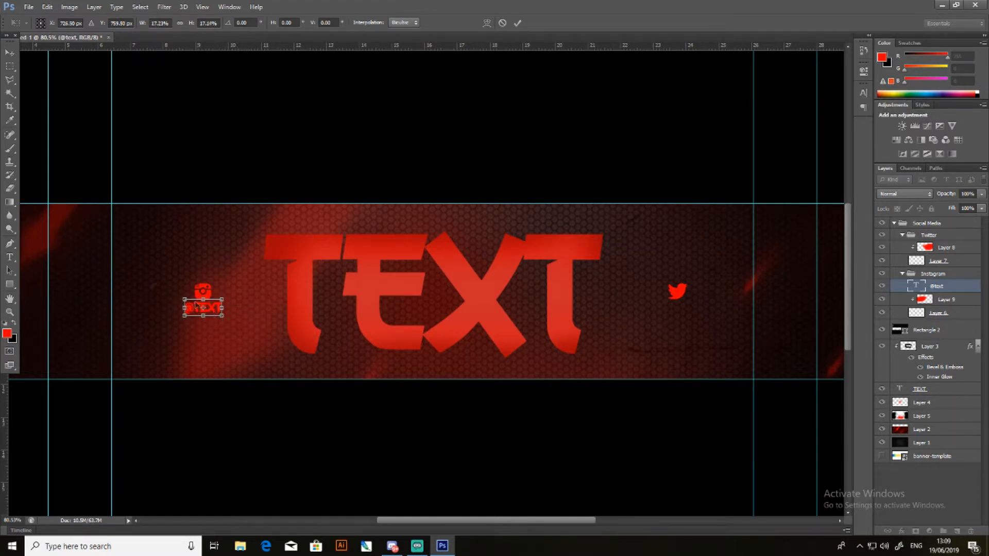
pyautogui.click(9, 53)
pyautogui.click(444, 203)
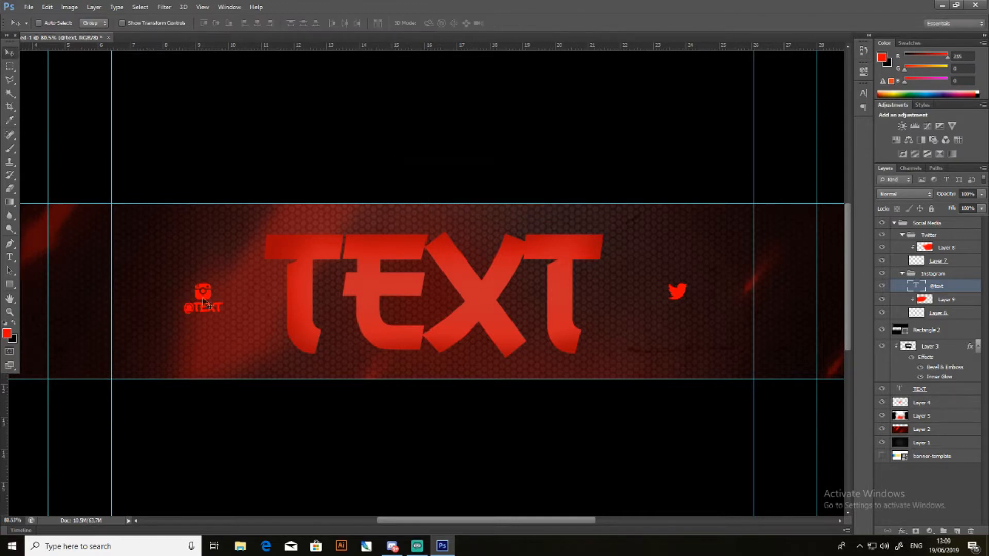
pyautogui.moveTo(205, 310); pyautogui.dragTo(205, 310)
# - Check the handle's centring beneath the Instagram icon with temporary vertical guides at both icon edges, and remove the guides
pyautogui.moveTo(9, 407); pyautogui.dragTo(196, 361)
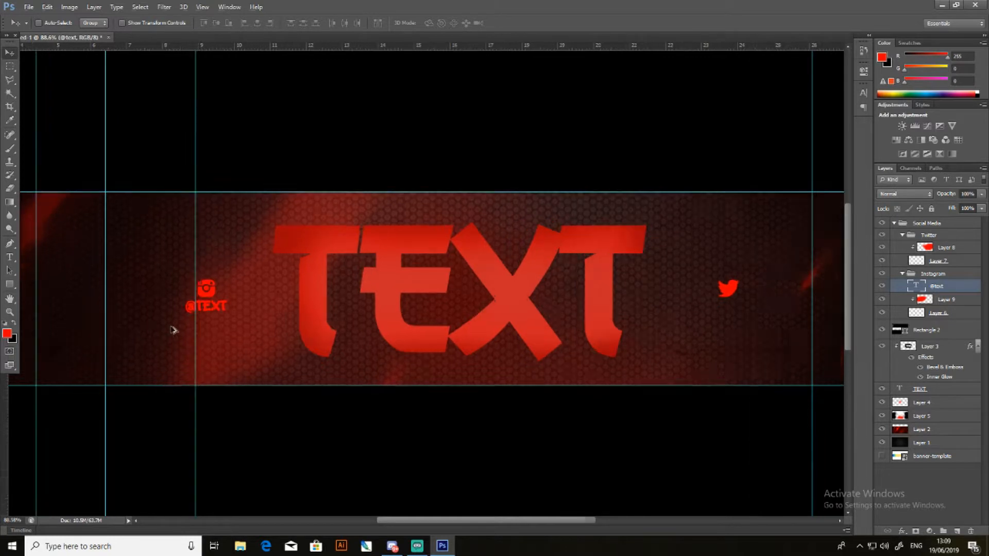
pyautogui.scroll(10, 200, 306)
pyautogui.moveTo(272, 209); pyautogui.dragTo(287, 208)
pyautogui.moveTo(12, 397); pyautogui.dragTo(429, 323)
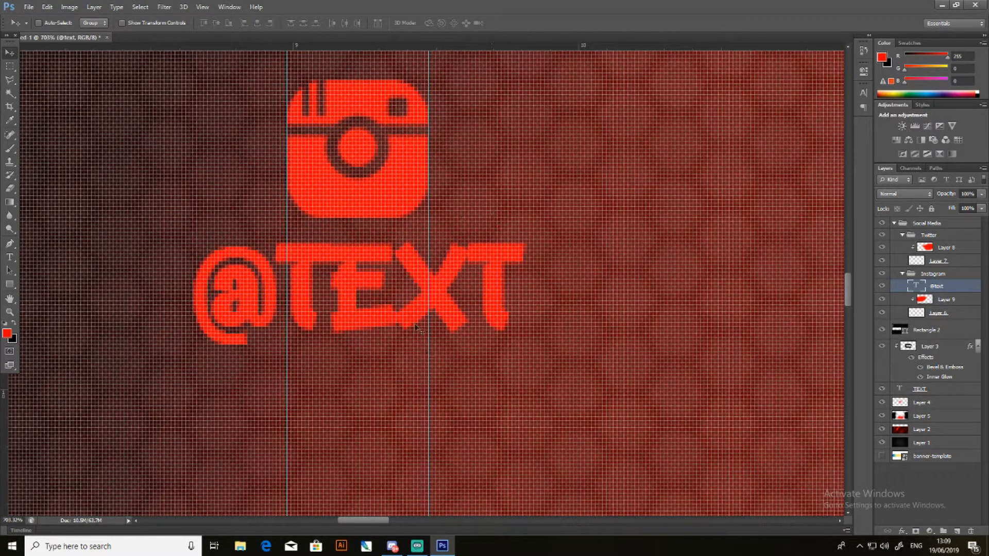
pyautogui.moveTo(429, 333); pyautogui.dragTo(4, 368)
pyautogui.moveTo(287, 347); pyautogui.dragTo(4, 368)
pyautogui.scroll(-5, 484, 332)
pyautogui.scroll(-5, 511, 327)
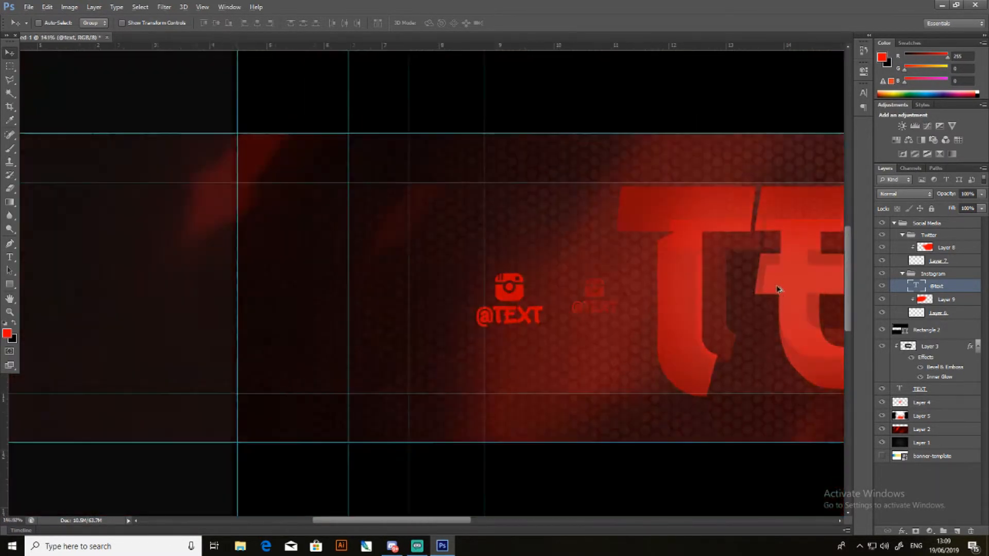
pyautogui.rightClick(938, 287)
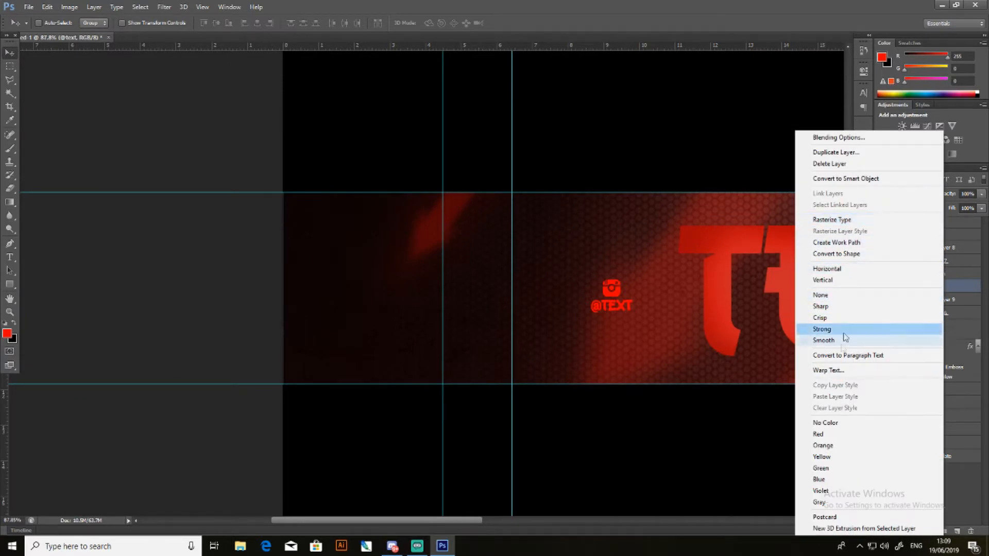
pyautogui.click(836, 153)
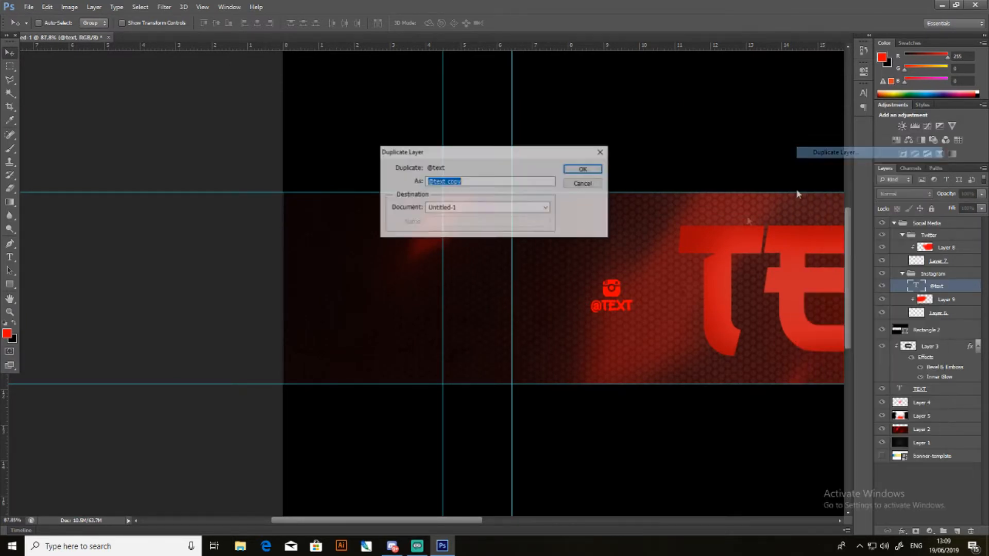
pyautogui.click(580, 168)
pyautogui.moveTo(945, 289); pyautogui.dragTo(950, 246)
pyautogui.moveTo(453, 521); pyautogui.dragTo(556, 521)
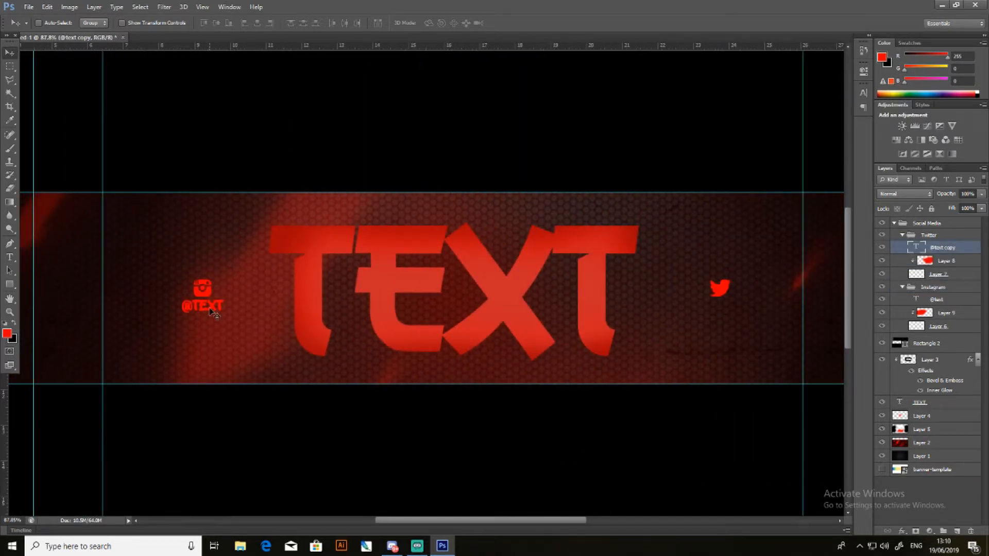
pyautogui.moveTo(212, 310); pyautogui.dragTo(733, 315)
pyautogui.scroll(-3, 712, 422)
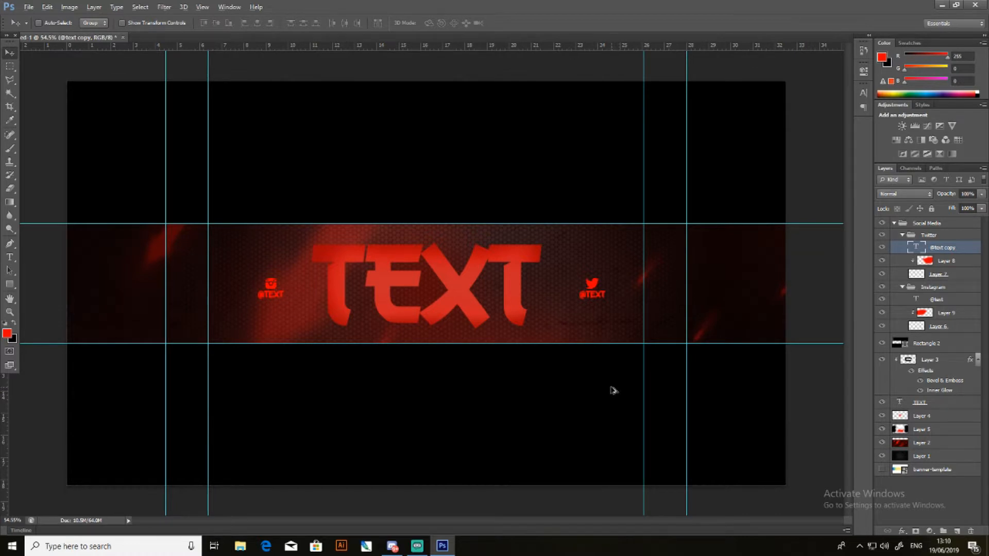
pyautogui.press('alt')
# - Add a blank layer directly above the Twitter group and another directly above the Instagram group
pyautogui.click(929, 236)
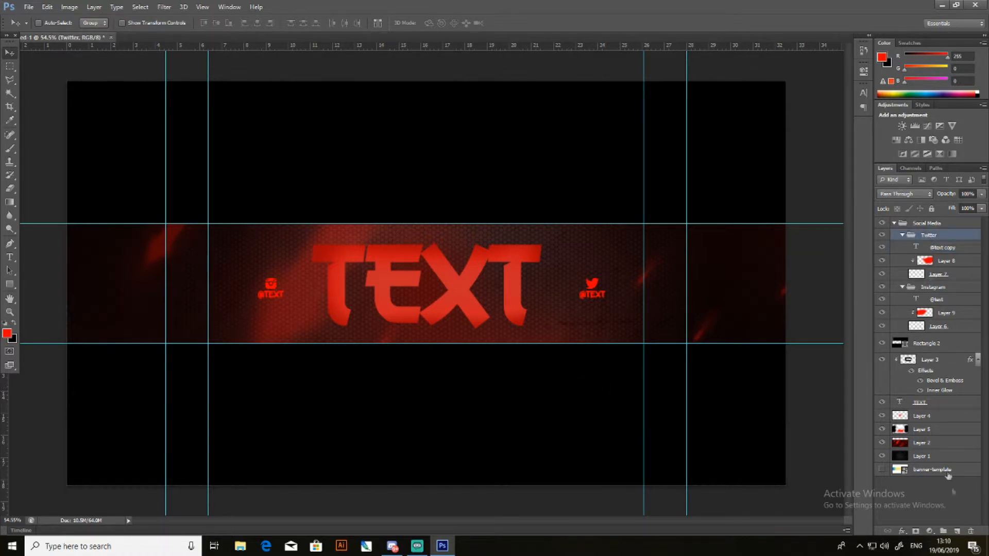
pyautogui.click(956, 532)
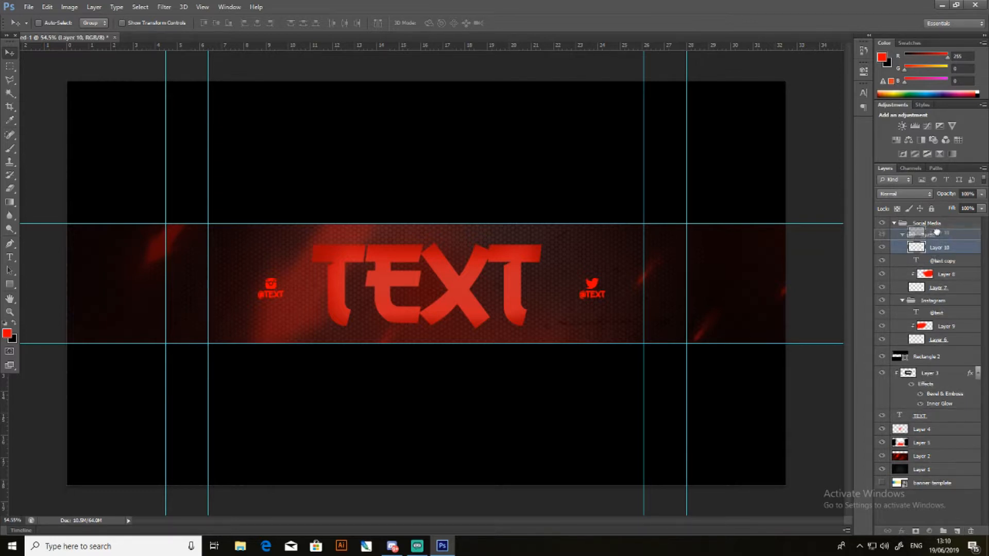
pyautogui.click(934, 301)
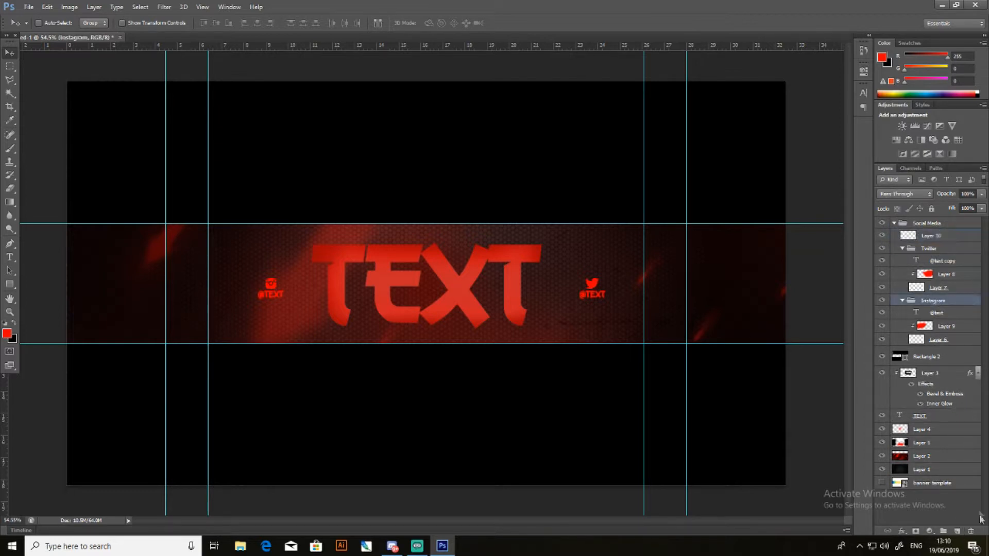
pyautogui.click(957, 532)
pyautogui.moveTo(918, 319); pyautogui.dragTo(939, 312)
# - Clip Layer 11 to the Instagram group and Layer 10 to the Twitter group with clipping masks
pyautogui.rightClick(937, 305)
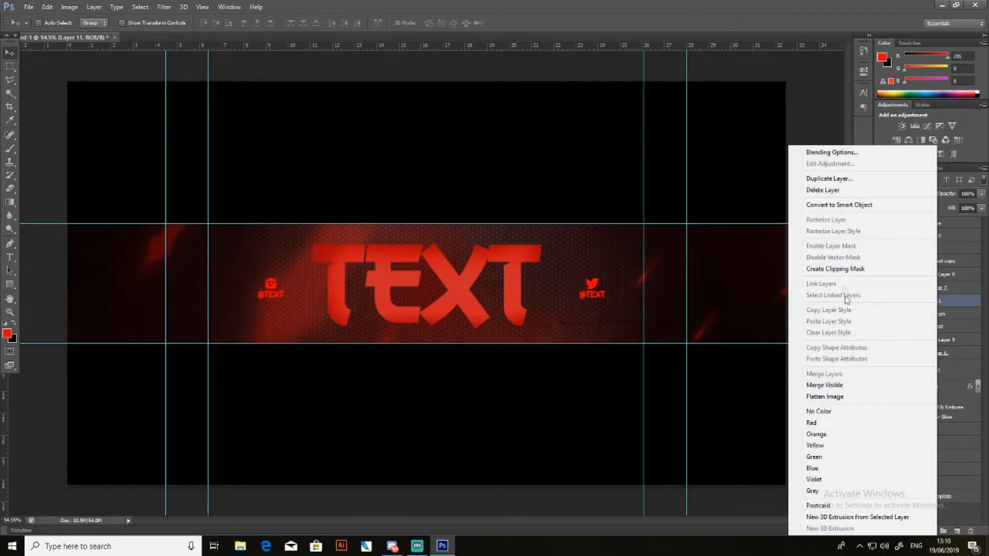
pyautogui.click(845, 273)
pyautogui.rightClick(940, 242)
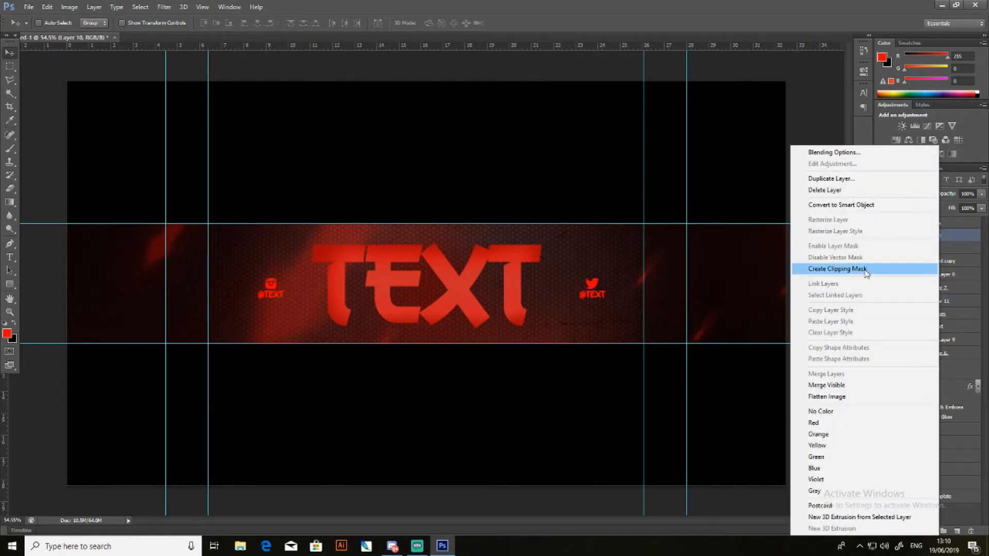
pyautogui.click(824, 265)
# - Activate the Clone Stamp tool with Layer 10 selected and set the foreground colour to black
pyautogui.click(9, 119)
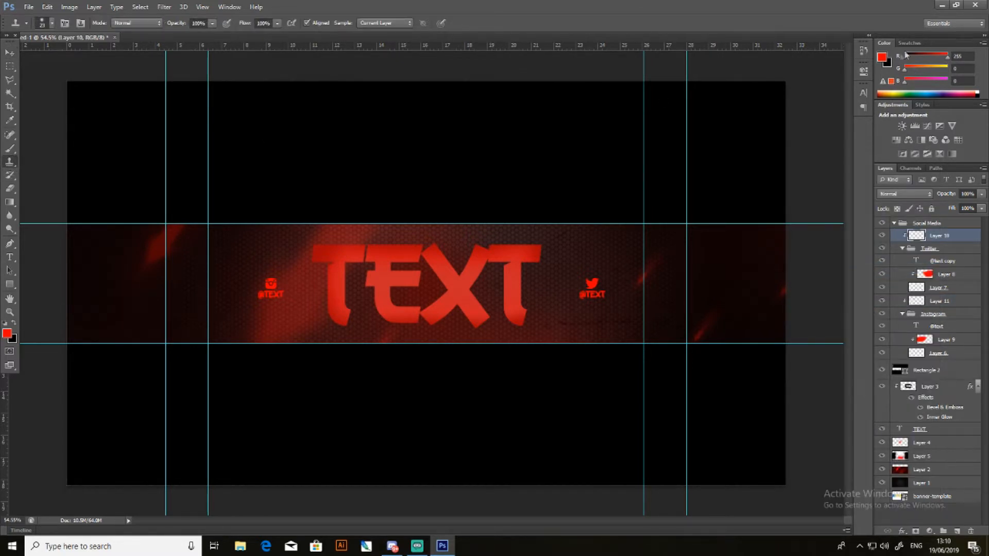
pyautogui.click(882, 57)
pyautogui.click(605, 478)
pyautogui.click(914, 314)
pyautogui.press('s')
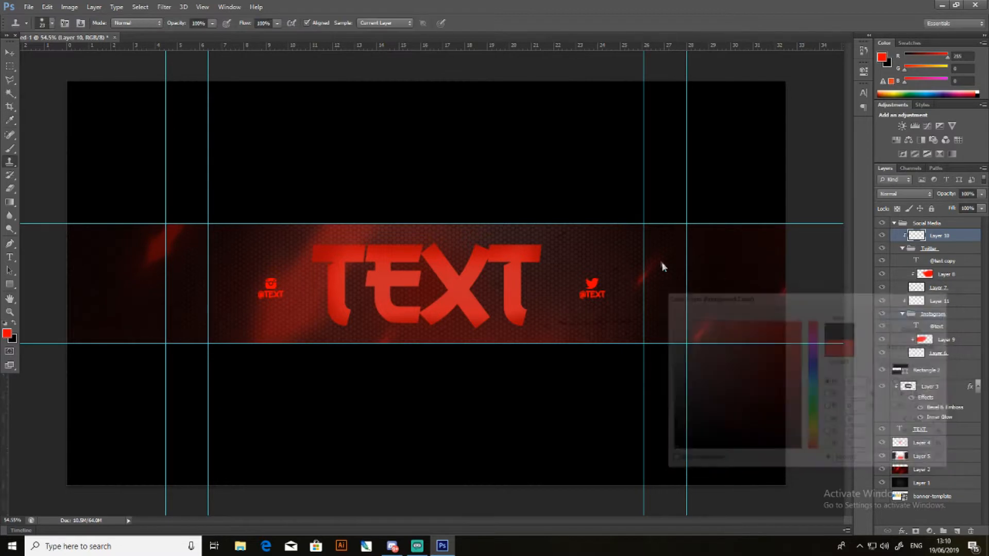
# - Set the Clone Stamp diameter to 111 px and try to paint over the Twitter icon on Layer 10
pyautogui.keyDown('alt'); pyautogui.rightClick(598, 275); pyautogui.keyUp('alt')
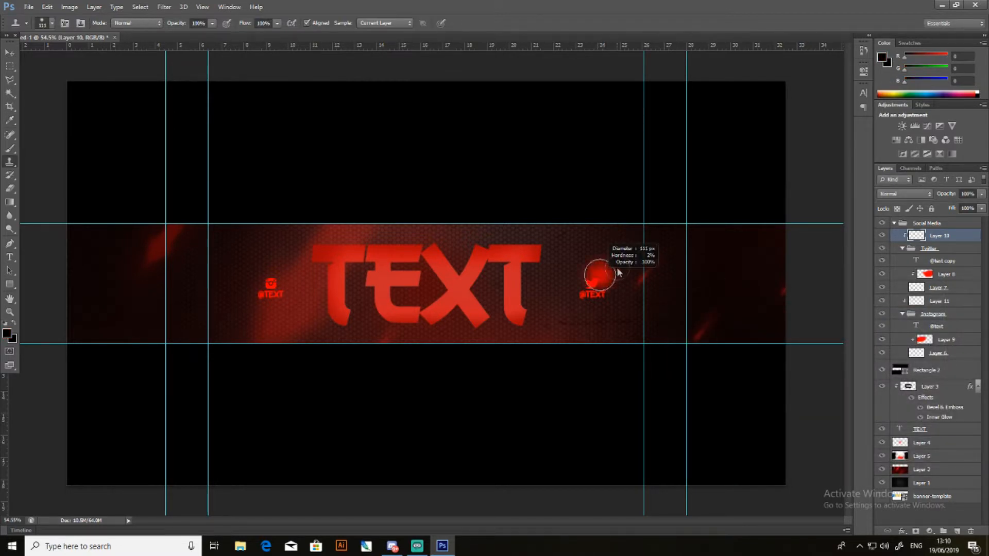
pyautogui.click(590, 270)
pyautogui.press('Return')
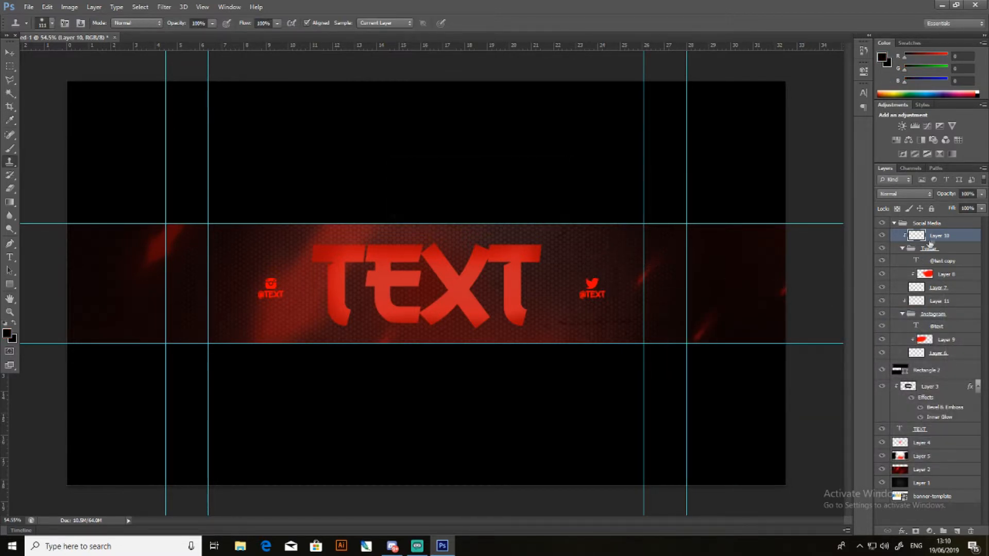
pyautogui.click(602, 280)
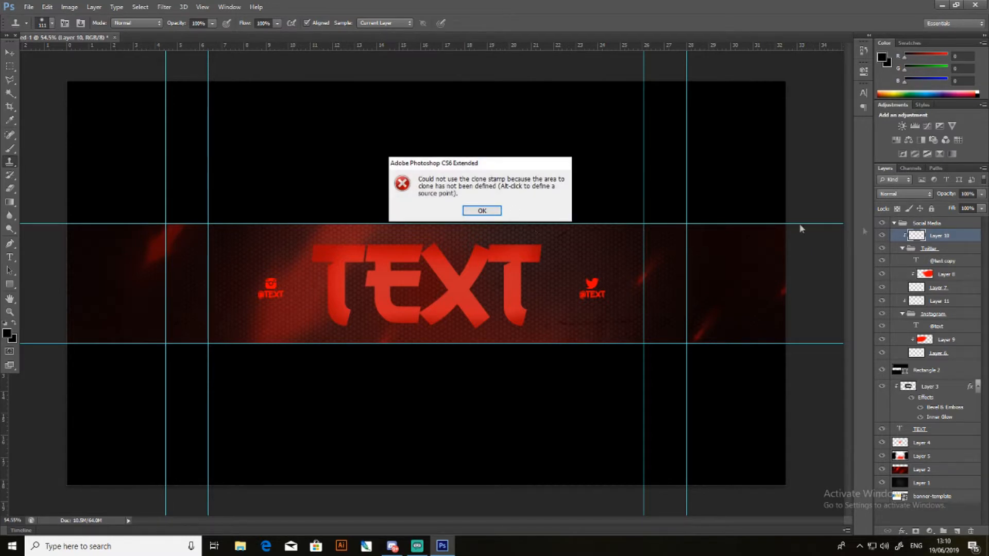
pyautogui.click(484, 211)
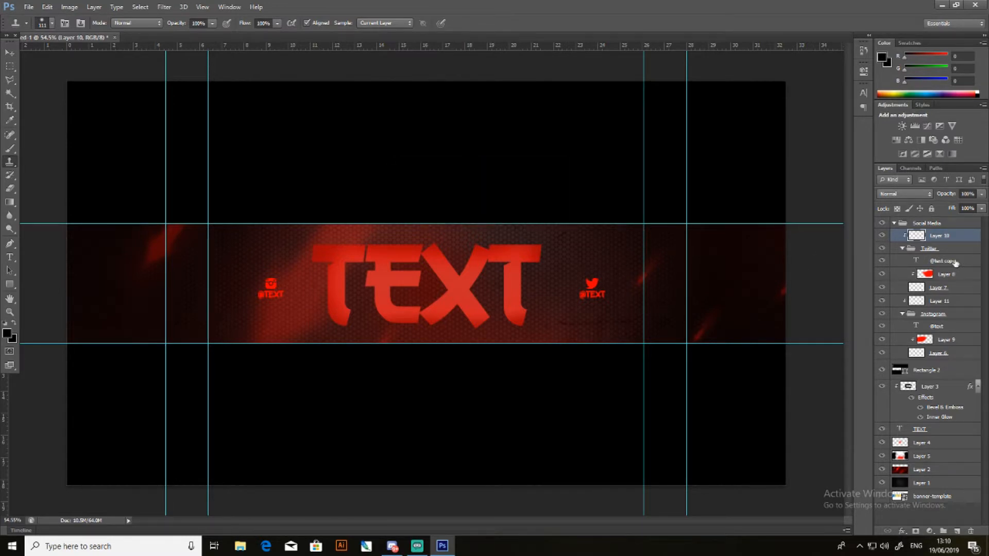
# - Try moving Layer 10 inside the Twitter group and painting over the Twitter icon with the Clone Stamp
pyautogui.click(955, 262)
pyautogui.moveTo(958, 237); pyautogui.dragTo(947, 254)
pyautogui.click(601, 276)
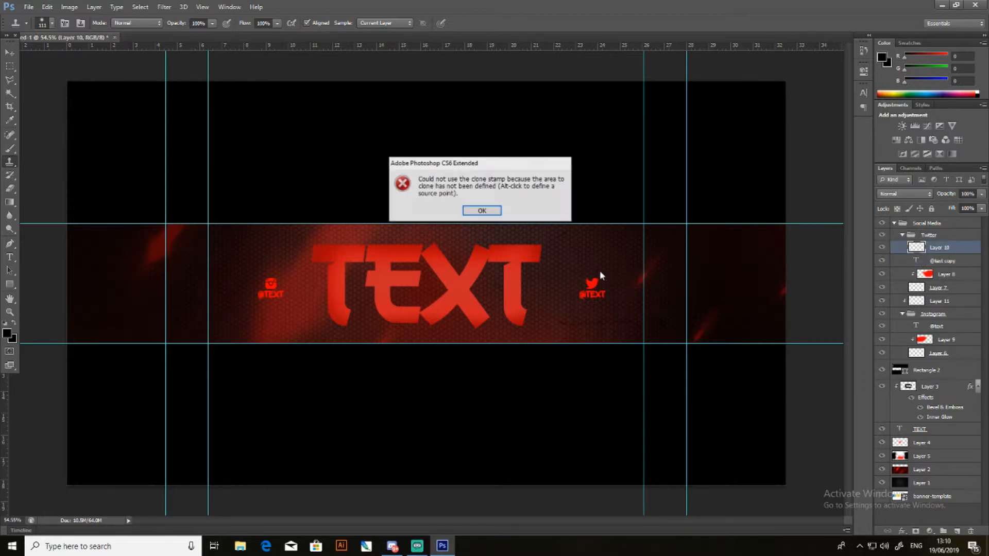
pyautogui.click(481, 210)
# - Activate the Brush tool, move Layer 10 back directly above the Twitter group and clip it to the group
pyautogui.click(10, 149)
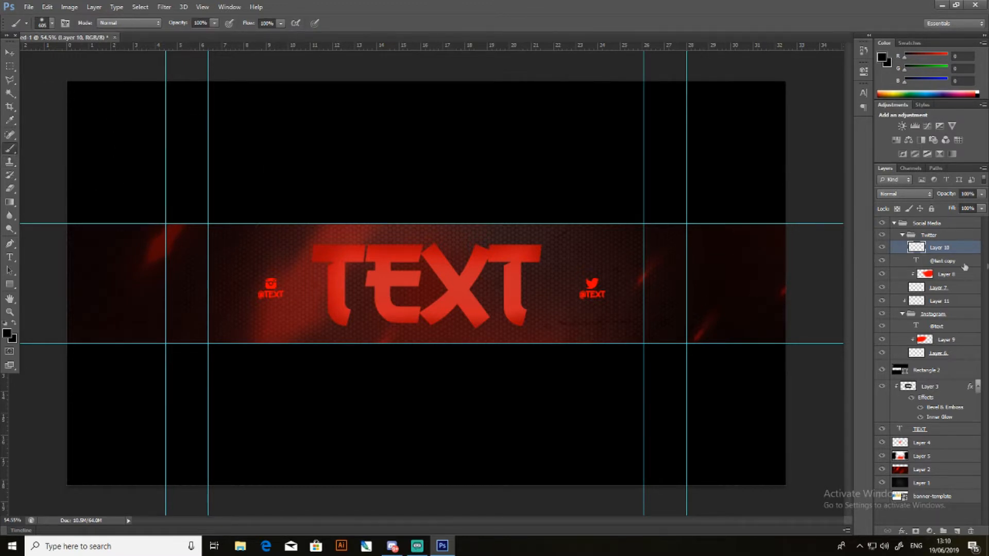
pyautogui.moveTo(950, 249); pyautogui.dragTo(948, 233)
pyautogui.rightClick(949, 235)
pyautogui.click(848, 271)
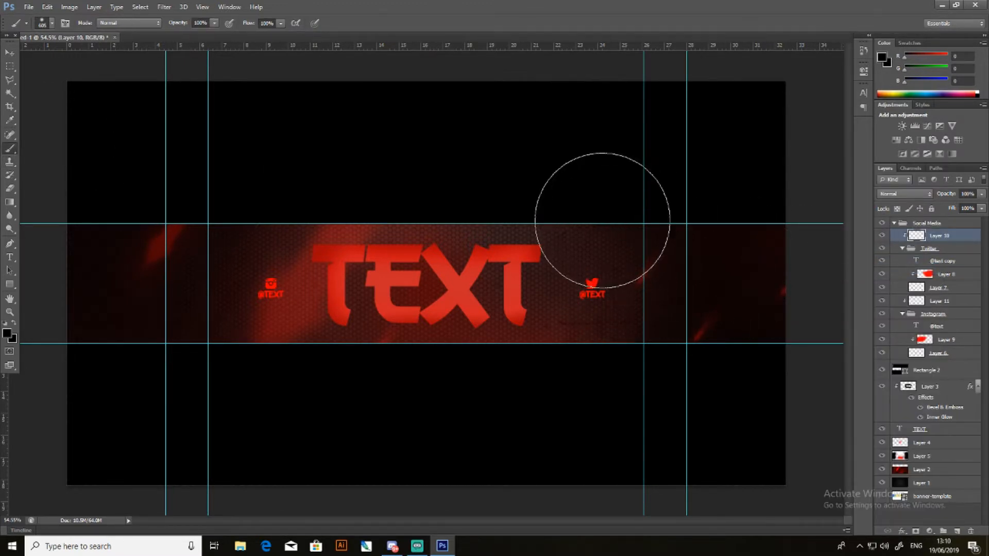
# - Reduce the brush size to about 95 px and paint black shading over the Twitter icon and handle on Layer 10
pyautogui.rightClick(603, 222)
pyautogui.moveTo(481, 161)
pyautogui.mouseDown()
pyautogui.moveTo(516, 190)
pyautogui.moveTo(354, 79)
pyautogui.moveTo(258, 84)
pyautogui.moveTo(314, 107)
pyautogui.mouseUp()
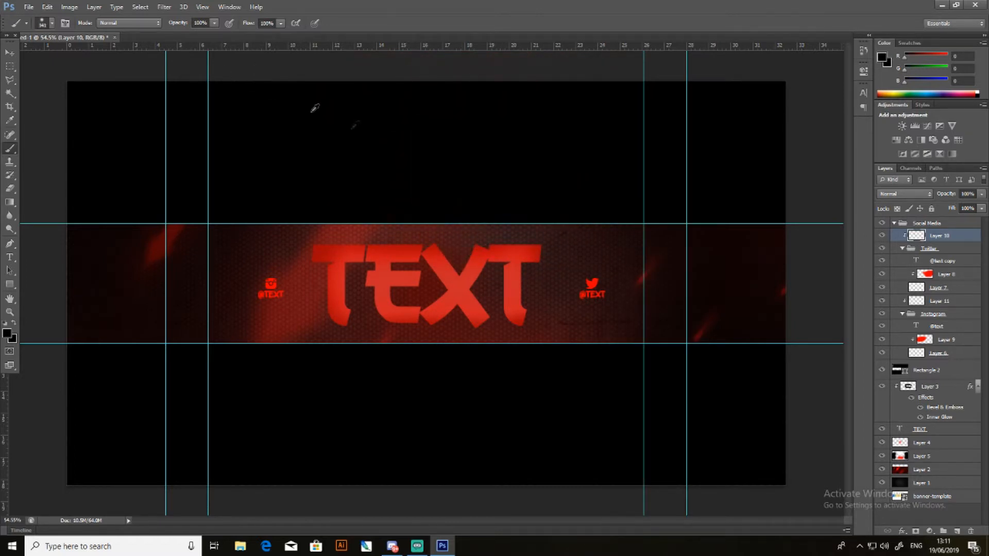
pyautogui.moveTo(621, 172); pyautogui.dragTo(574, 212)
pyautogui.moveTo(576, 293)
pyautogui.mouseDown()
pyautogui.moveTo(589, 307)
pyautogui.moveTo(609, 298)
pyautogui.moveTo(598, 276)
pyautogui.mouseUp()
# - Set Layer 10 to the Hard Light blend mode at 34% opacity
pyautogui.click(887, 195)
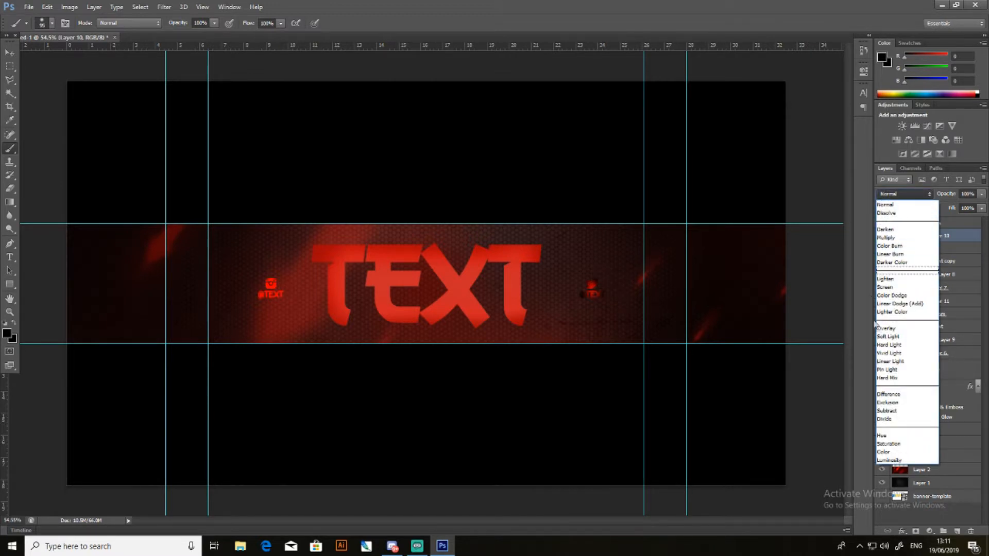
pyautogui.click(888, 337)
pyautogui.click(884, 237)
pyautogui.click(883, 237)
pyautogui.click(902, 194)
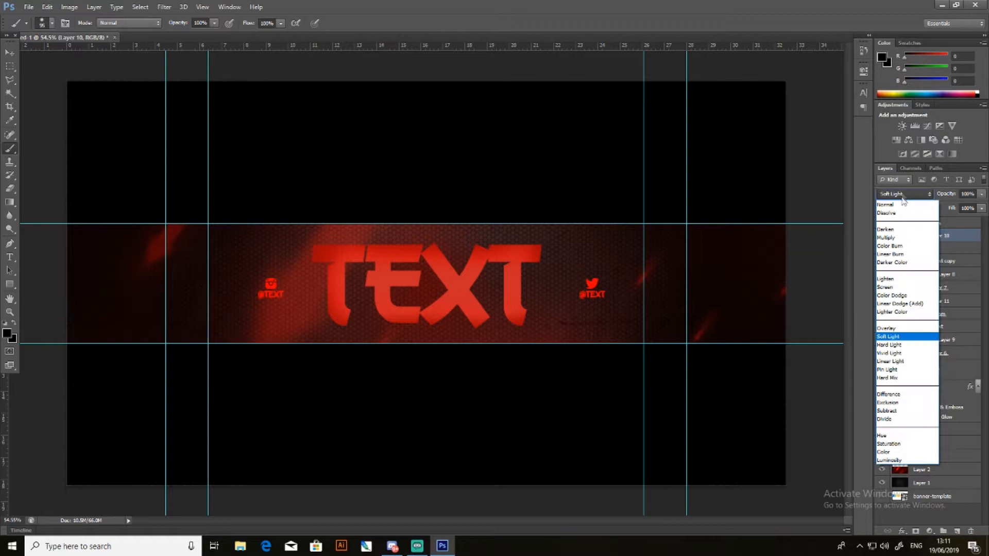
pyautogui.click(901, 344)
pyautogui.click(982, 194)
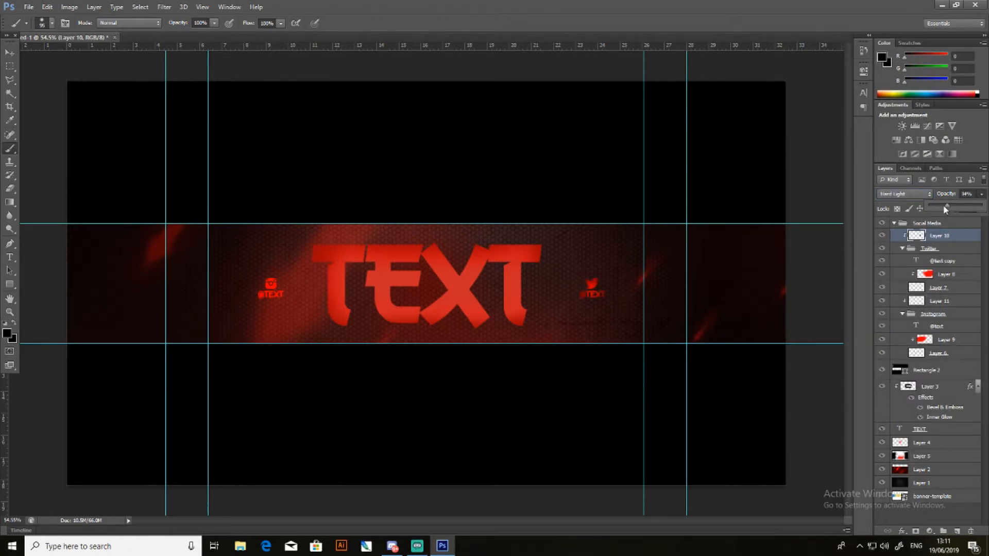
pyautogui.rightClick(942, 236)
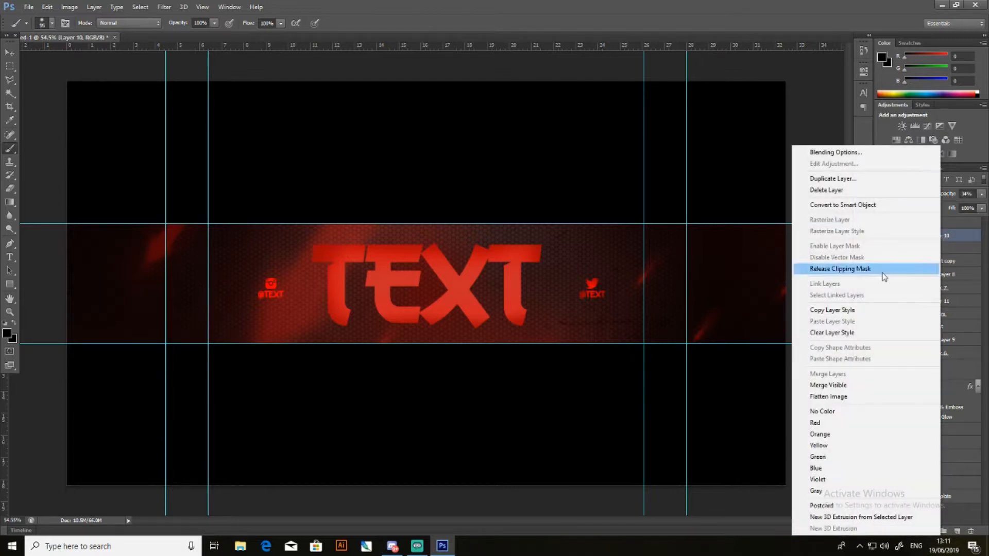
pyautogui.click(979, 211)
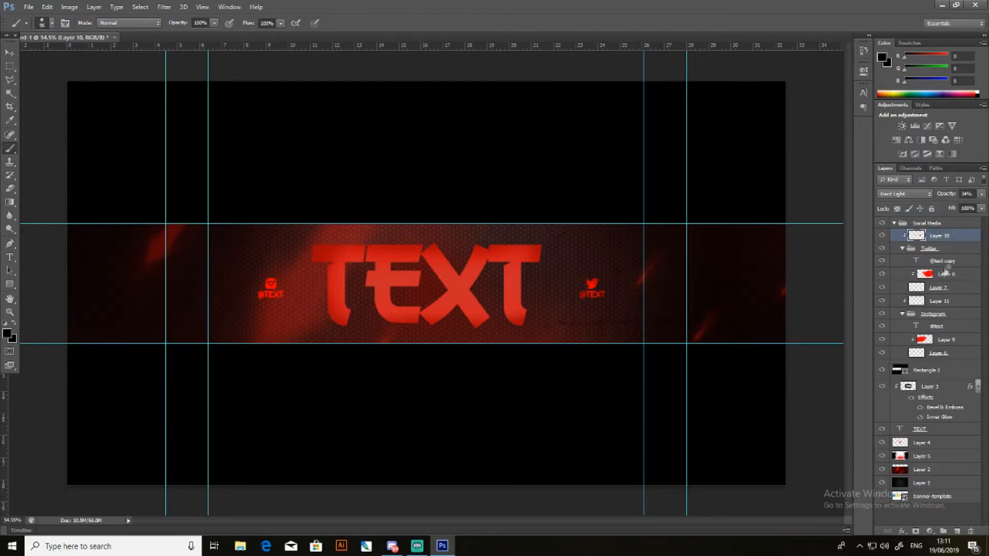
# - Clip Layer 11 directly above the Instagram group and paint black shading over the Instagram icon and handle
pyautogui.click(945, 301)
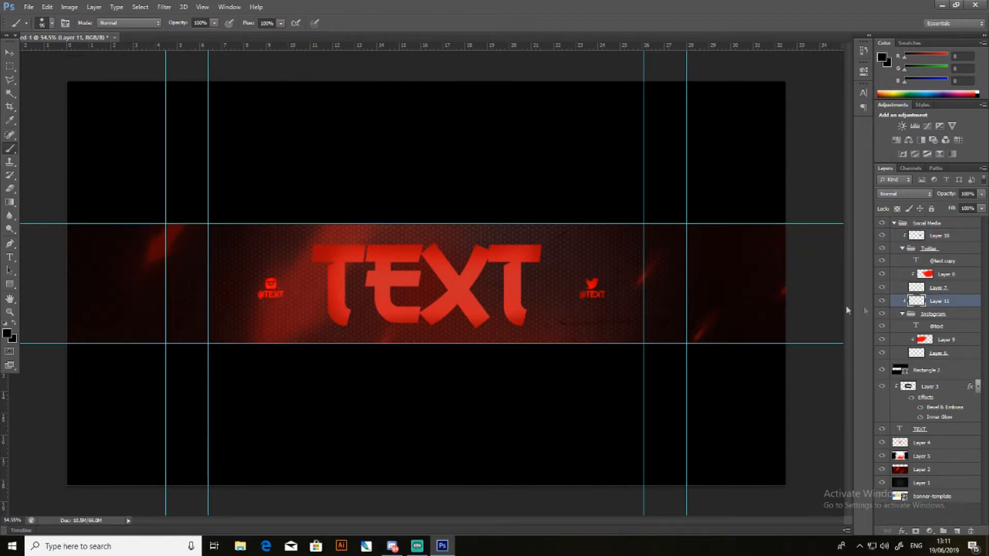
pyautogui.moveTo(949, 302)
pyautogui.mouseDown()
pyautogui.moveTo(960, 305)
pyautogui.moveTo(950, 315)
pyautogui.moveTo(949, 305)
pyautogui.moveTo(956, 315)
pyautogui.mouseUp()
pyautogui.moveTo(940, 353); pyautogui.dragTo(943, 302)
pyautogui.rightClick(944, 301)
pyautogui.click(875, 271)
pyautogui.moveTo(288, 299)
pyautogui.mouseDown()
pyautogui.moveTo(249, 301)
pyautogui.moveTo(250, 285)
pyautogui.moveTo(261, 276)
pyautogui.moveTo(249, 287)
pyautogui.moveTo(258, 278)
pyautogui.moveTo(267, 296)
pyautogui.mouseUp()
# - Set Layer 11 to the Hard Light blend mode at 34% opacity and switch to the Move tool
pyautogui.click(904, 194)
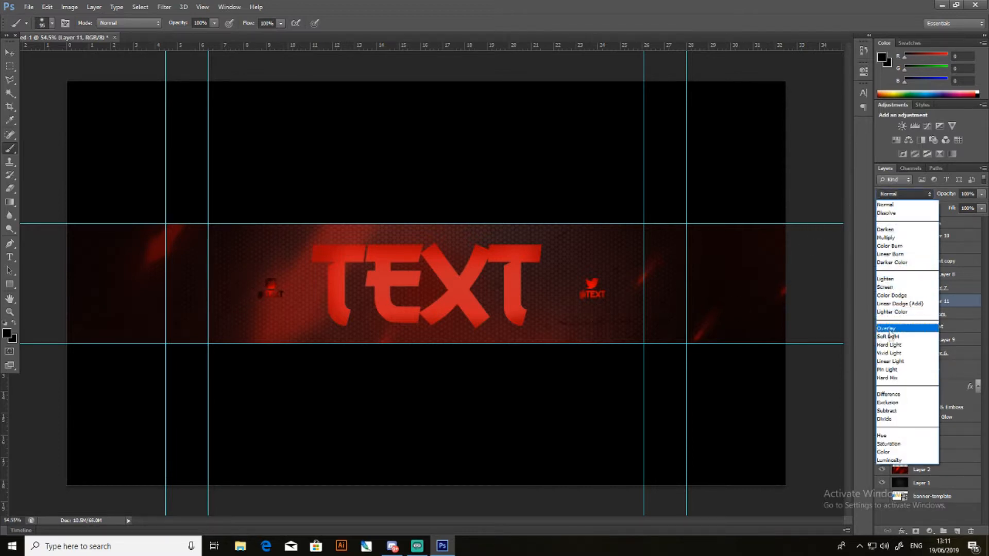
pyautogui.click(896, 352)
pyautogui.click(947, 236)
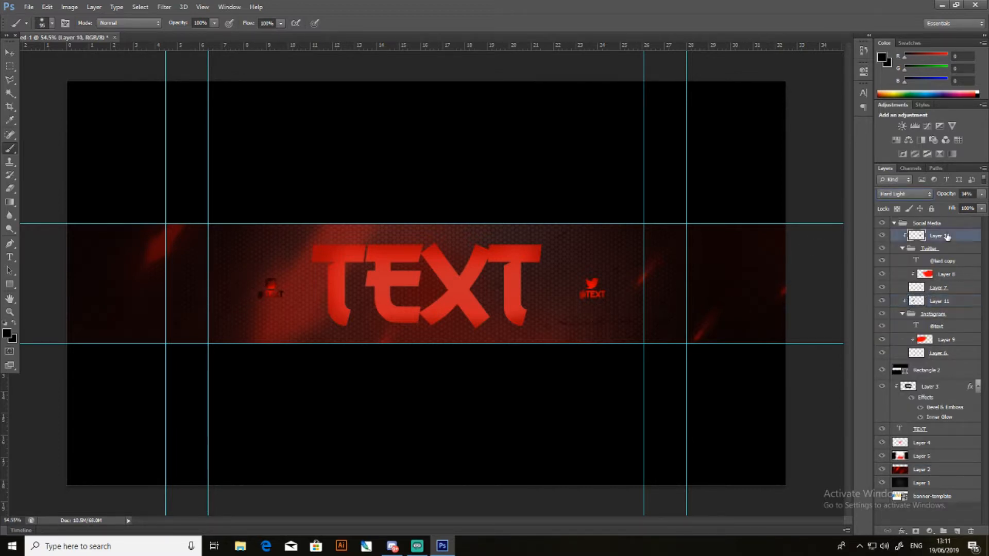
pyautogui.click(950, 301)
pyautogui.click(982, 194)
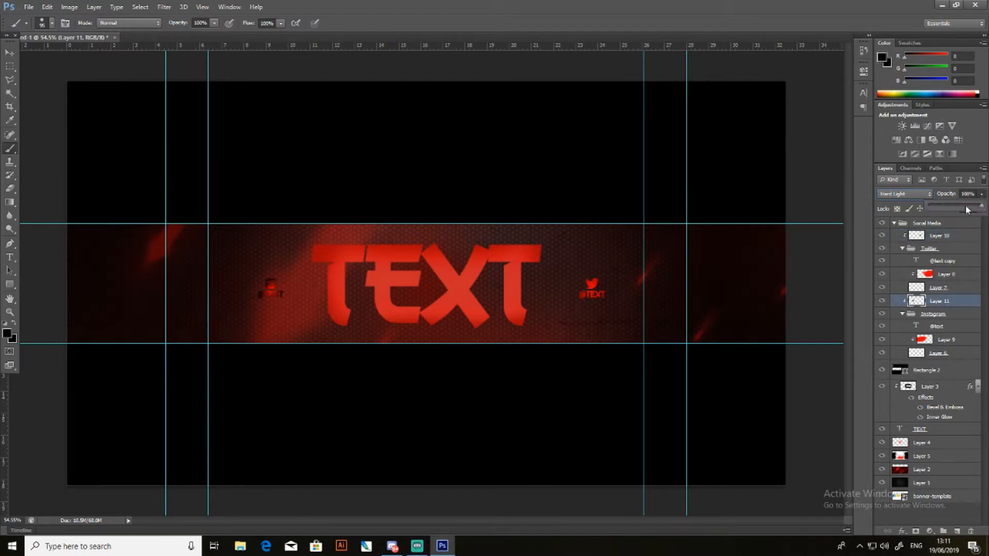
pyautogui.moveTo(951, 208); pyautogui.dragTo(939, 209)
pyautogui.click(967, 193)
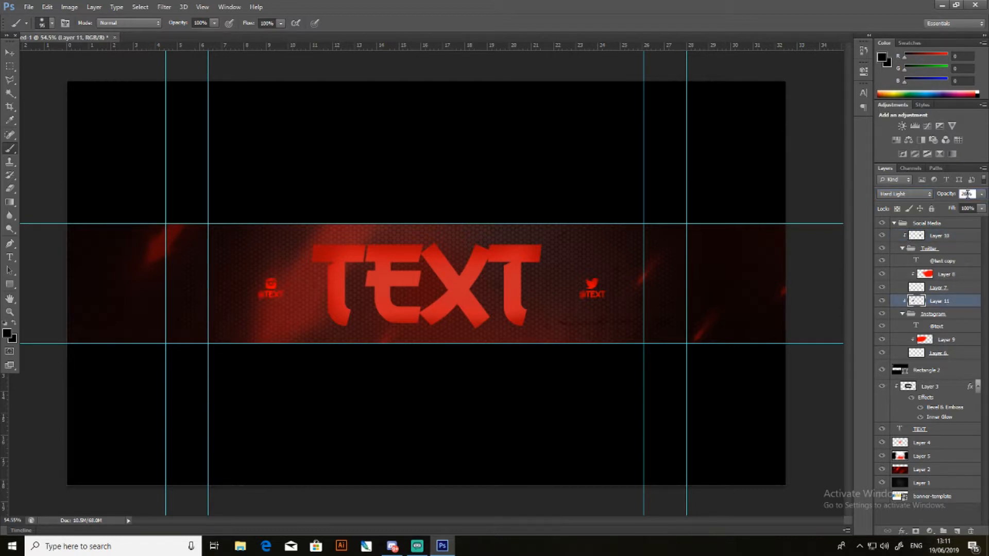
pyautogui.write('34')
pyautogui.press('Return')
pyautogui.press('v')
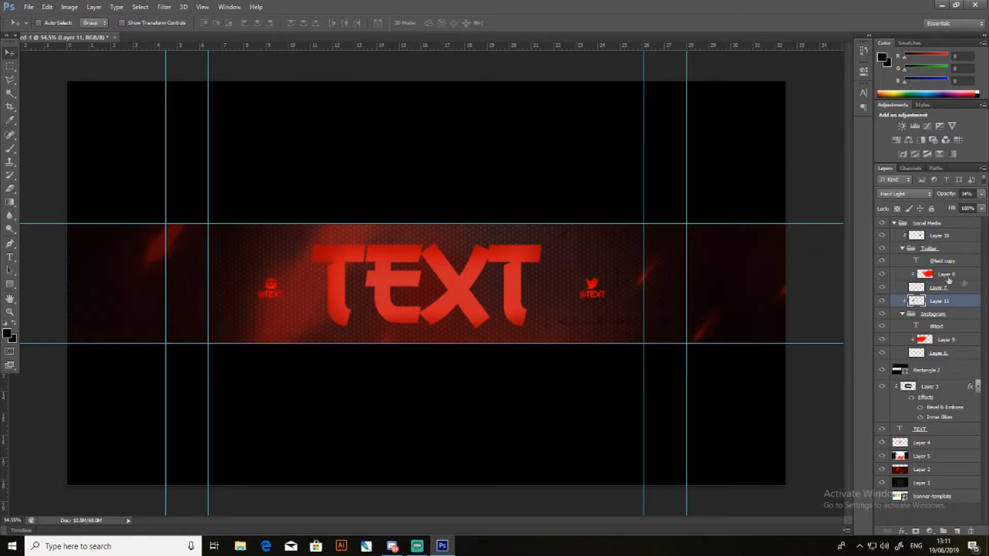
# - Add a blank layer above the Social Media group and a Brightness/Contrast adjustment layer on top of it
pyautogui.click(947, 226)
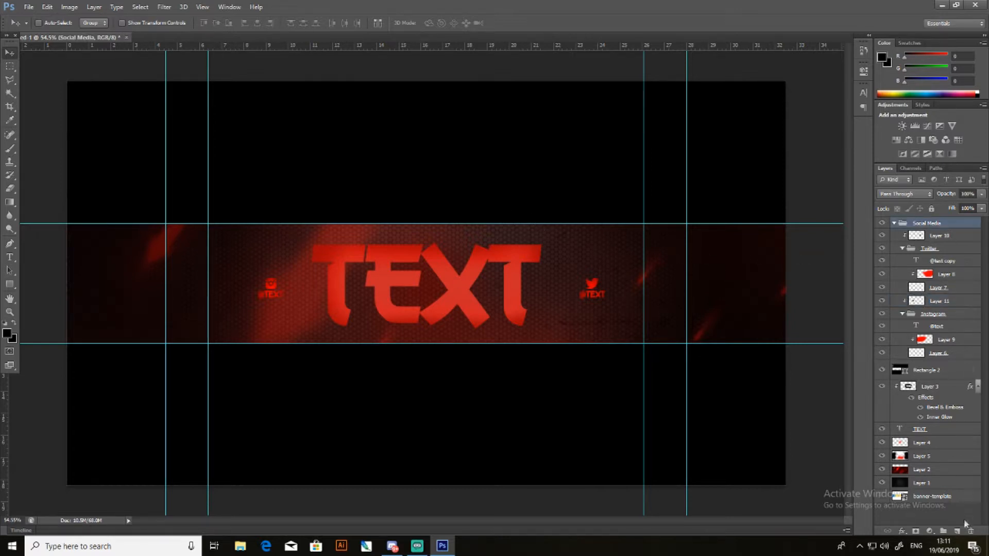
pyautogui.click(959, 531)
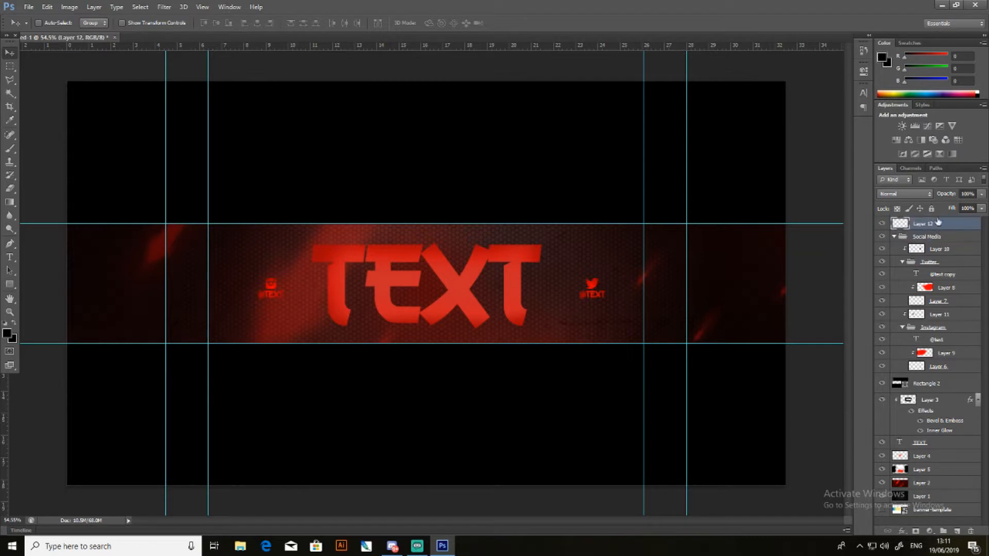
pyautogui.click(901, 126)
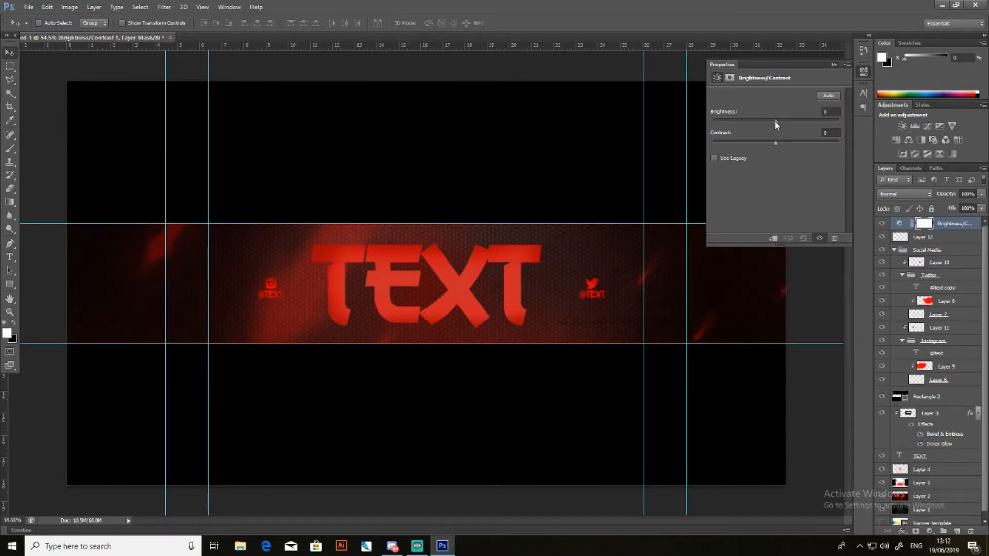
# - Try out high and low brightness and contrast values, with the Use Legacy option switched on and off
pyautogui.moveTo(775, 121); pyautogui.dragTo(868, 125)
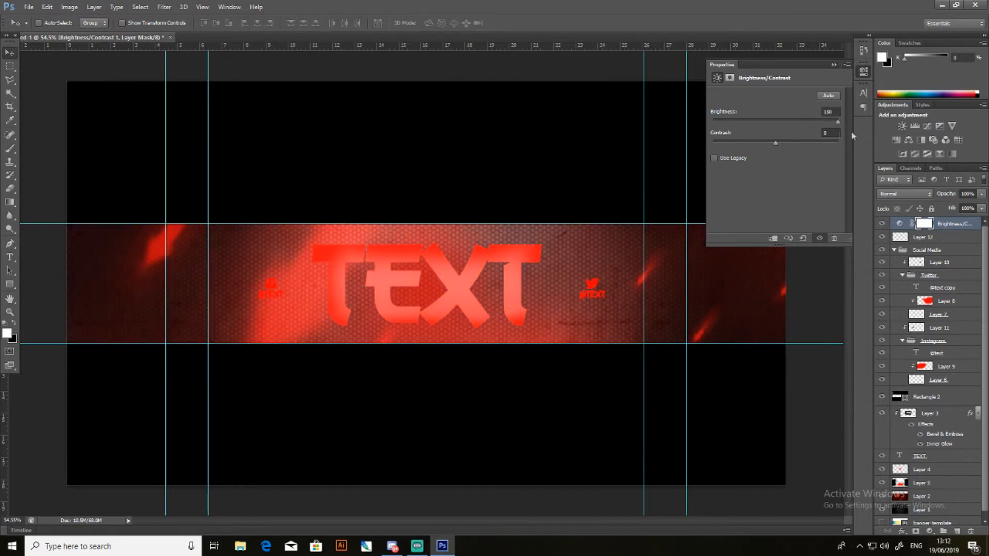
pyautogui.moveTo(776, 143); pyautogui.dragTo(929, 153)
pyautogui.moveTo(837, 143); pyautogui.dragTo(717, 143)
pyautogui.moveTo(836, 121); pyautogui.dragTo(779, 123)
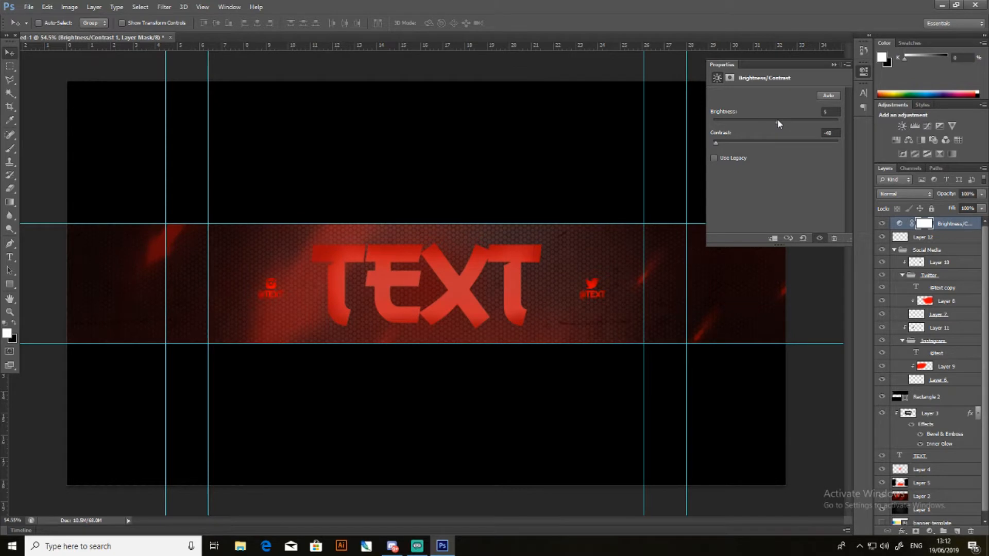
pyautogui.click(714, 157)
pyautogui.moveTo(784, 122)
pyautogui.mouseDown()
pyautogui.moveTo(824, 122)
pyautogui.moveTo(781, 122)
pyautogui.mouseUp()
pyautogui.click(720, 159)
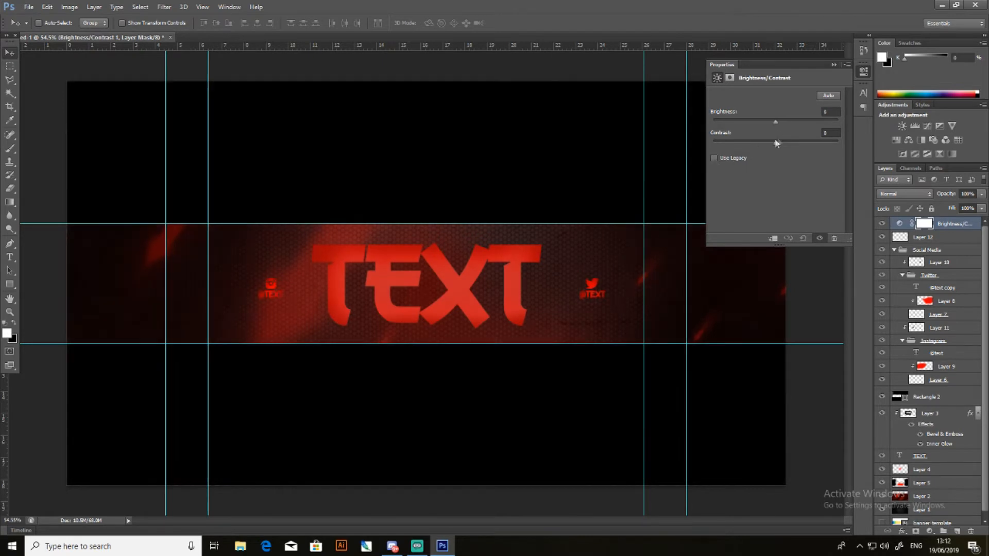
# - Set the Brightness/Contrast adjustment to a brightness of about 45 and a contrast of about -49
pyautogui.moveTo(780, 121); pyautogui.dragTo(792, 121)
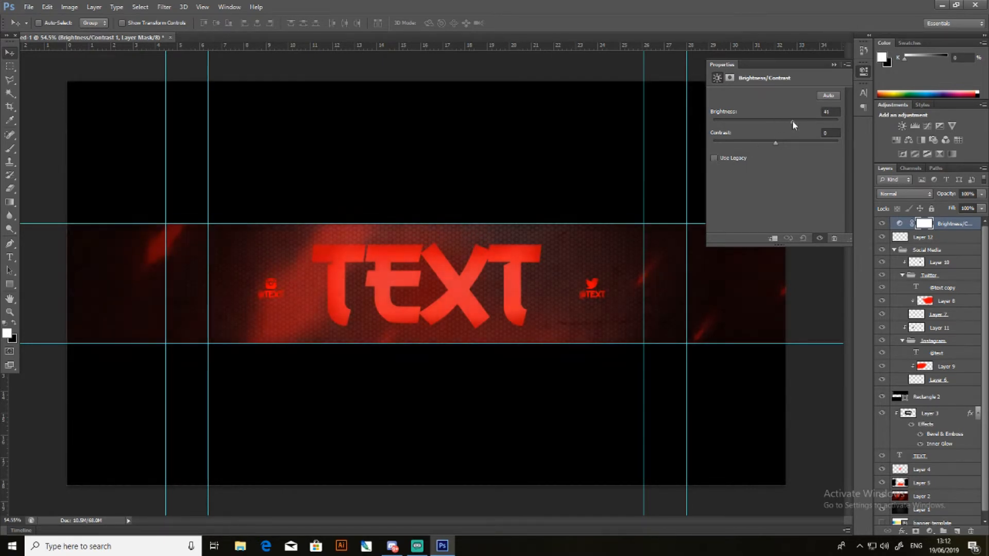
pyautogui.click(828, 95)
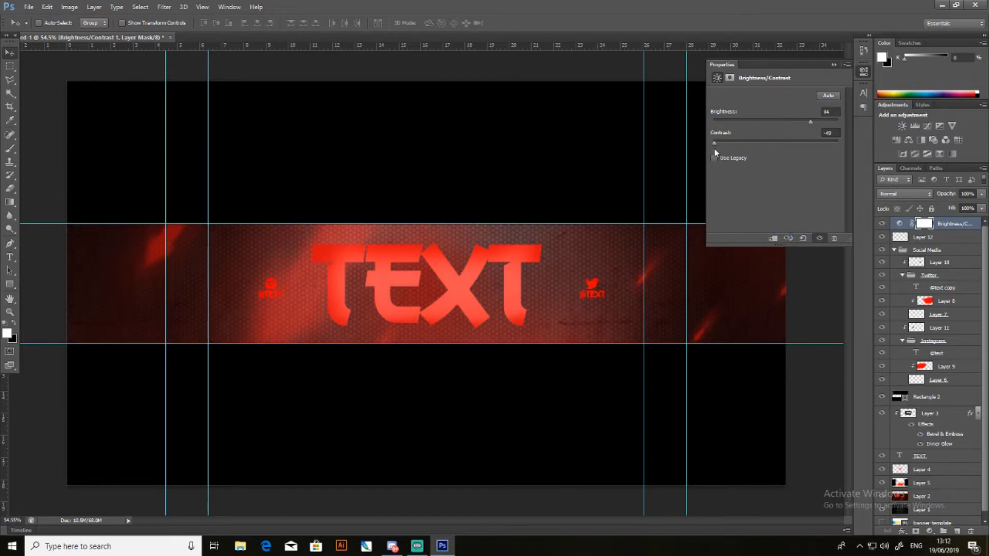
pyautogui.moveTo(715, 143); pyautogui.dragTo(741, 145)
pyautogui.moveTo(812, 122)
pyautogui.mouseDown()
pyautogui.moveTo(786, 122)
pyautogui.moveTo(837, 125)
pyautogui.moveTo(803, 124)
pyautogui.mouseUp()
pyautogui.click(795, 233)
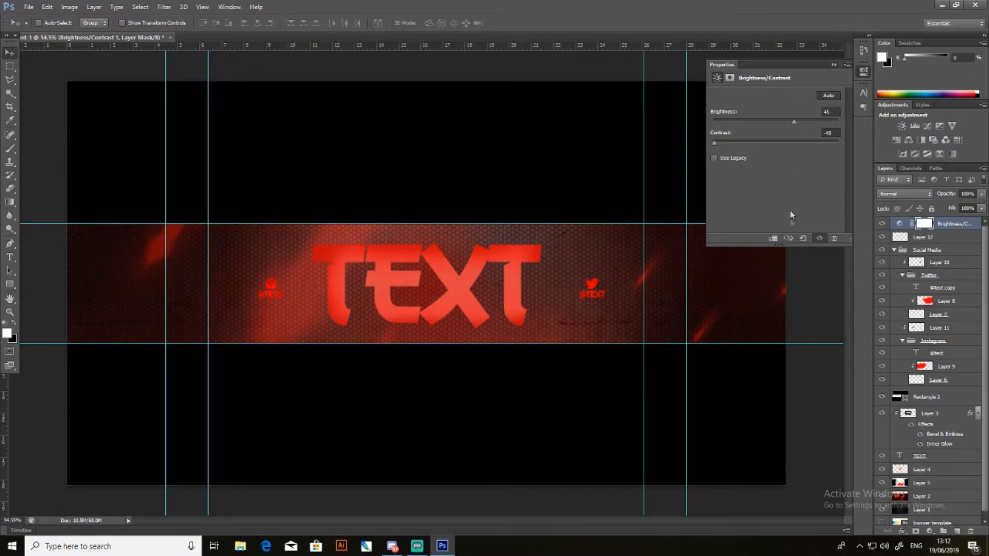
pyautogui.click(845, 65)
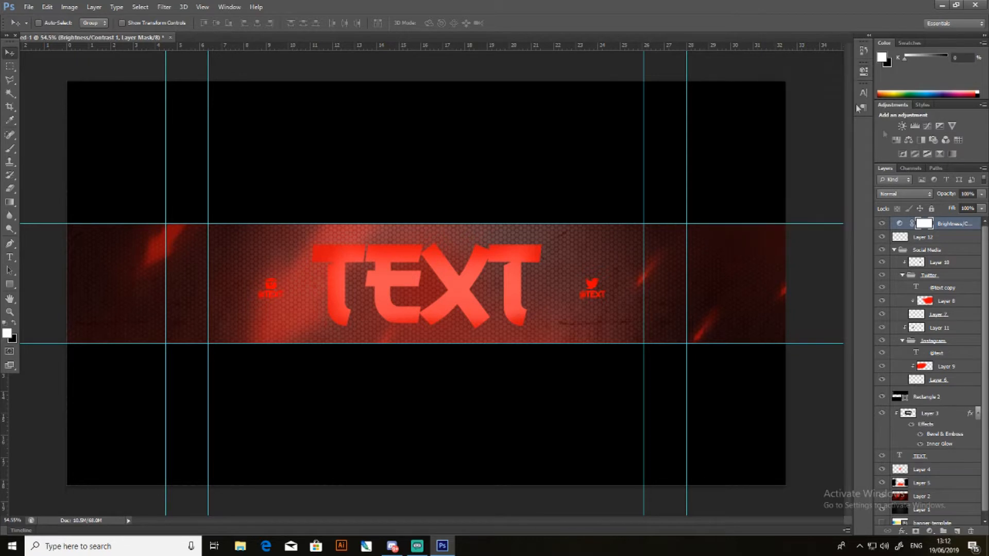
# - Delete the blank Layer 12 and select the Brightness/Contrast adjustment layer
pyautogui.click(925, 238)
pyautogui.press('Delete')
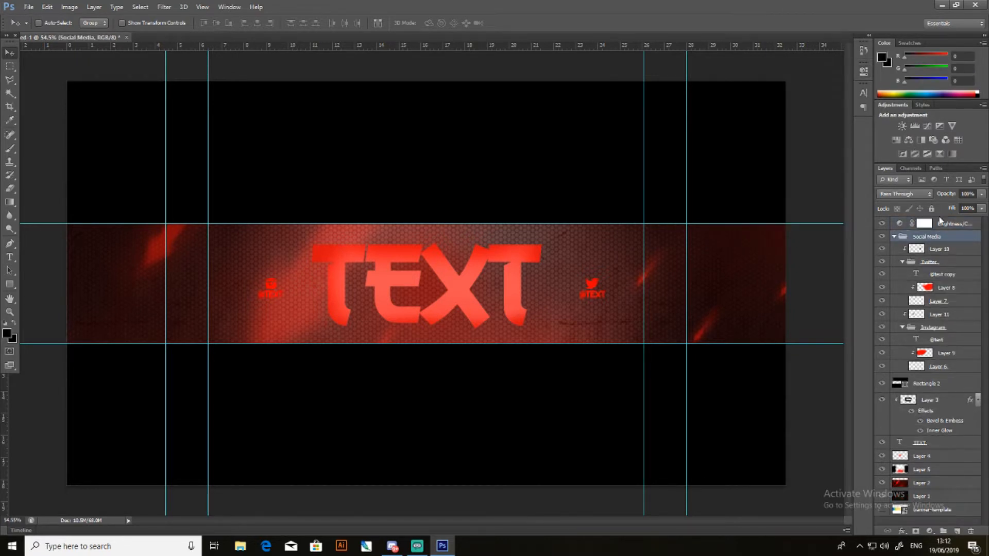
pyautogui.click(944, 226)
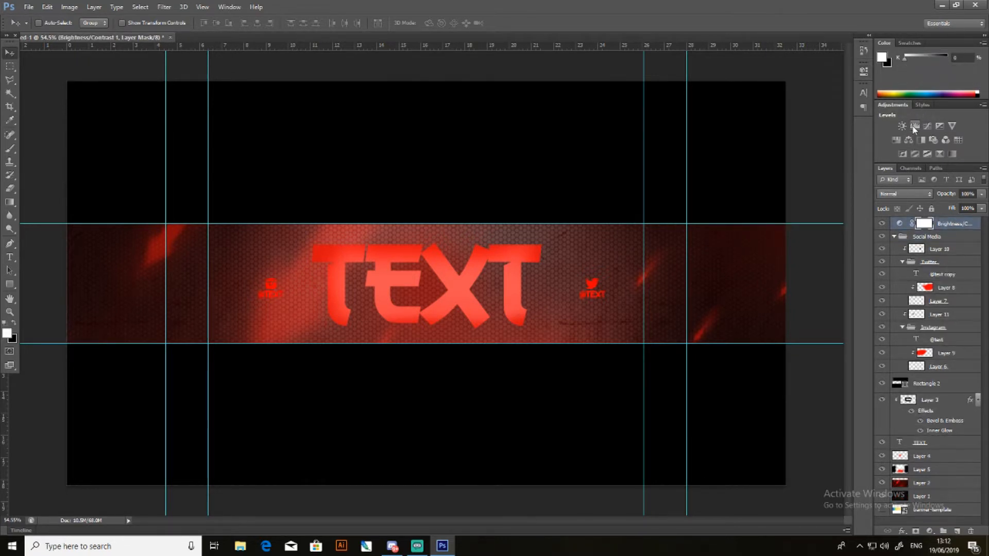
# - Try a Levels adjustment layer with different output levels, and delete it
pyautogui.click(914, 127)
pyautogui.moveTo(727, 204); pyautogui.dragTo(680, 213)
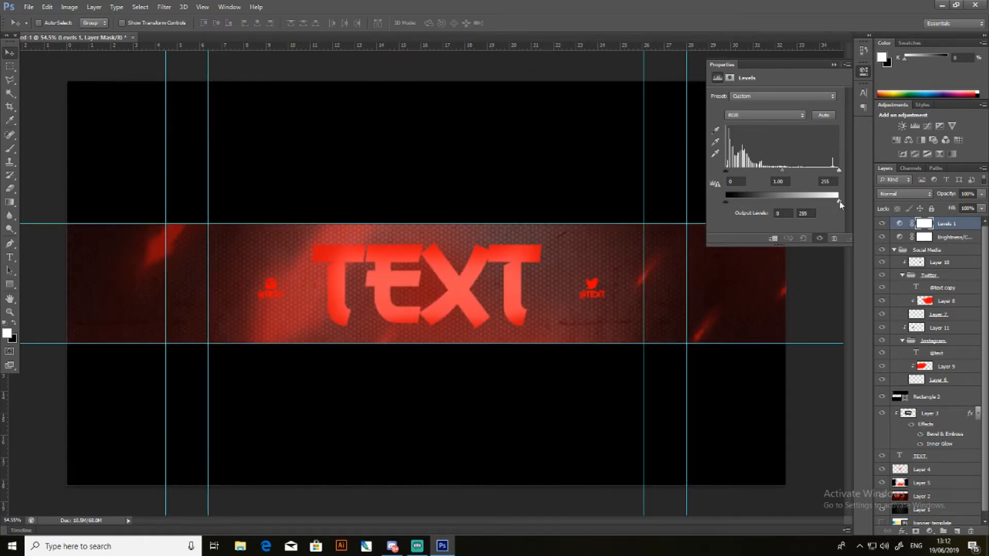
pyautogui.moveTo(840, 202); pyautogui.dragTo(745, 204)
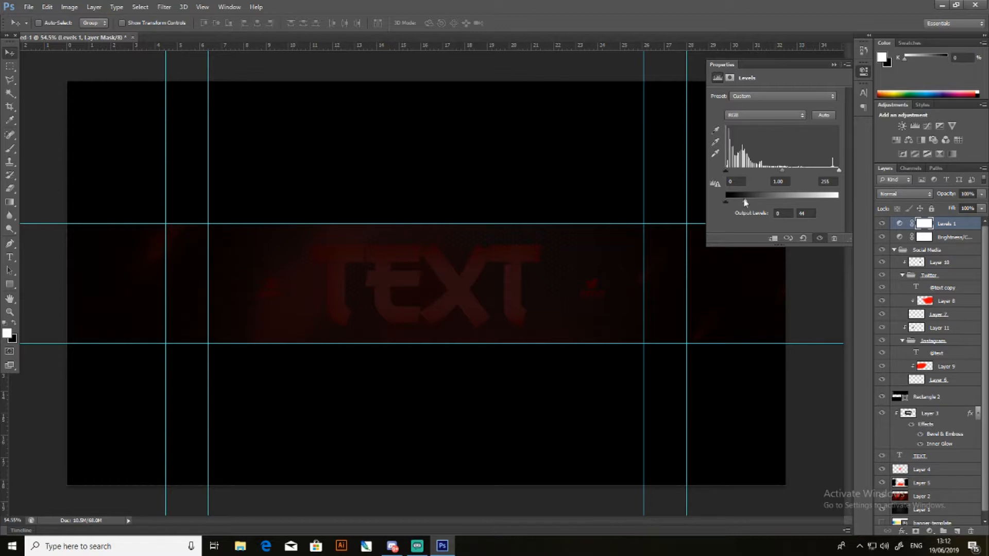
pyautogui.moveTo(744, 204); pyautogui.dragTo(858, 203)
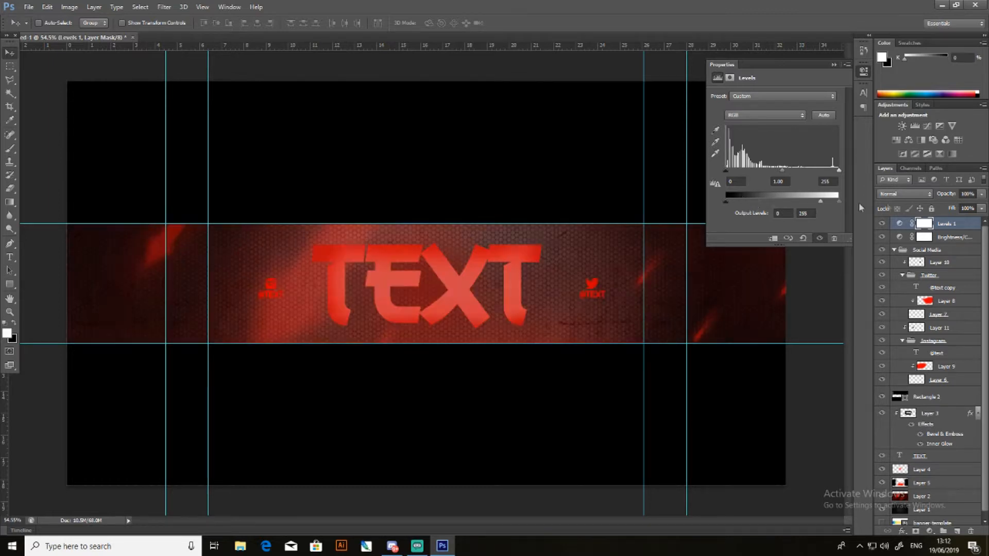
pyautogui.click(834, 65)
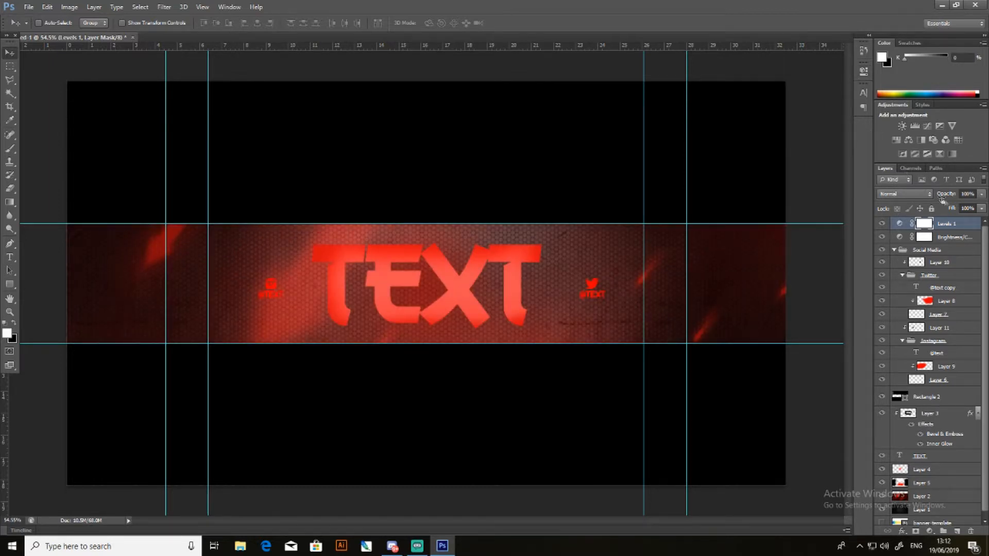
pyautogui.press('Delete')
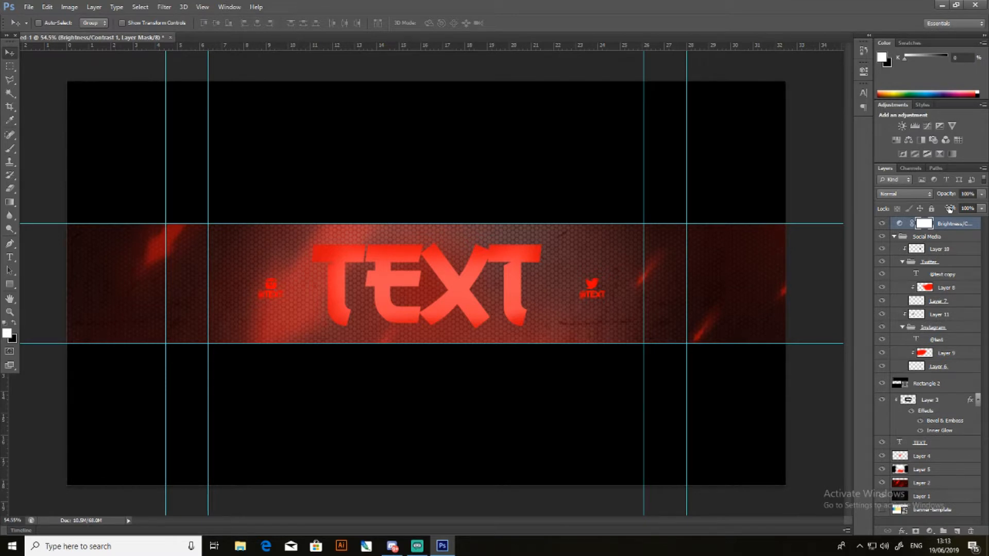
# - Try a Curves adjustment layer with several differently bent curves, and delete it
pyautogui.click(927, 127)
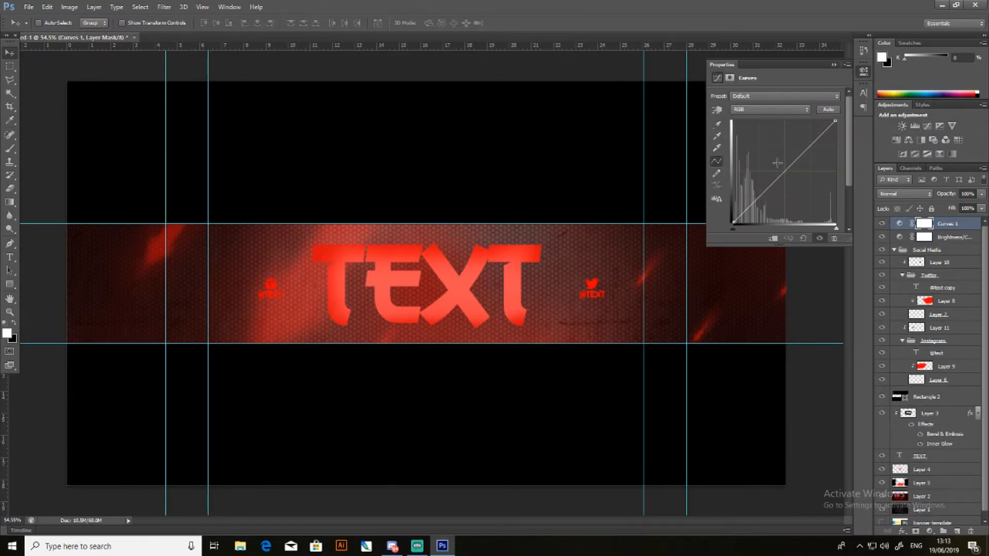
pyautogui.moveTo(781, 174)
pyautogui.mouseDown()
pyautogui.moveTo(768, 137)
pyautogui.moveTo(771, 155)
pyautogui.moveTo(839, 208)
pyautogui.moveTo(797, 189)
pyautogui.moveTo(778, 166)
pyautogui.moveTo(788, 178)
pyautogui.mouseUp()
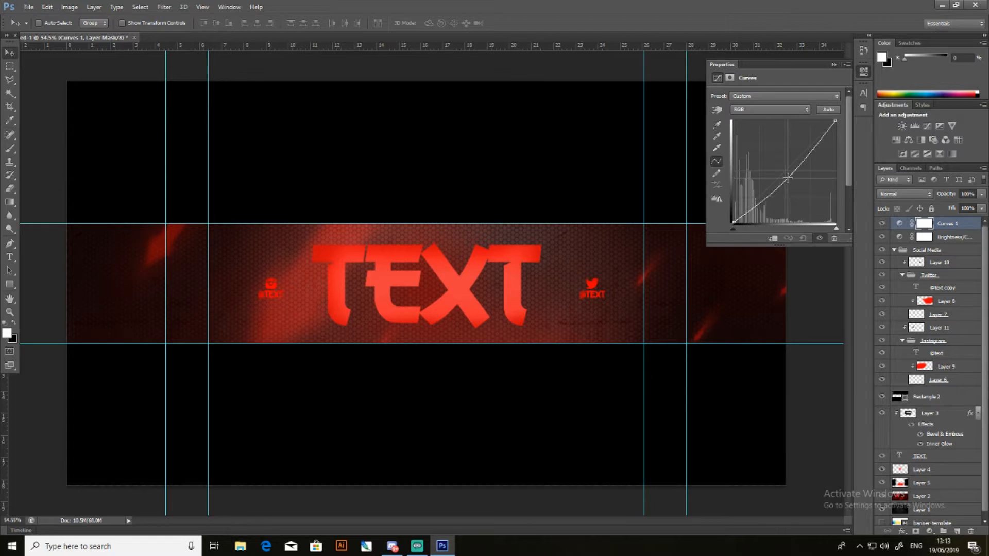
pyautogui.click(830, 113)
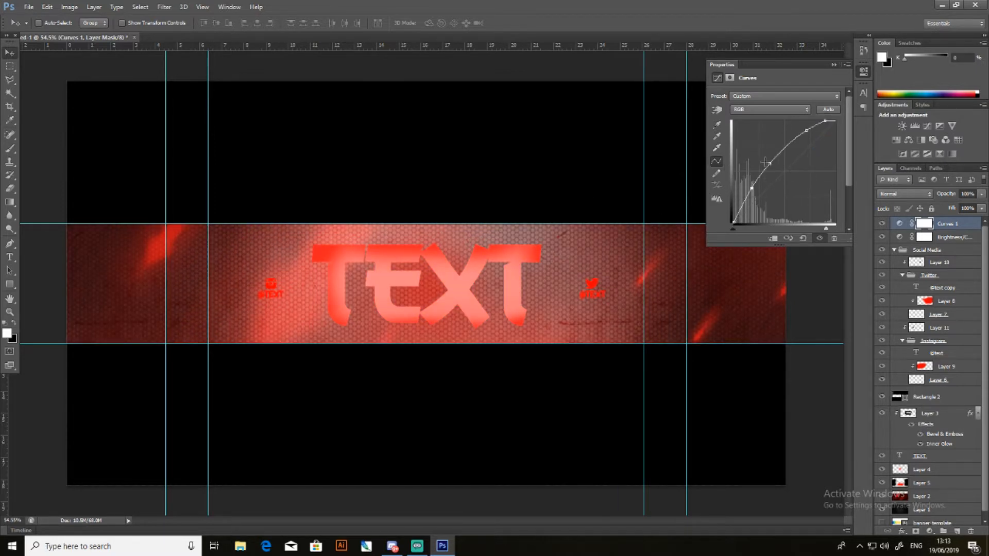
pyautogui.moveTo(769, 163); pyautogui.dragTo(823, 141)
pyautogui.moveTo(752, 188); pyautogui.dragTo(756, 219)
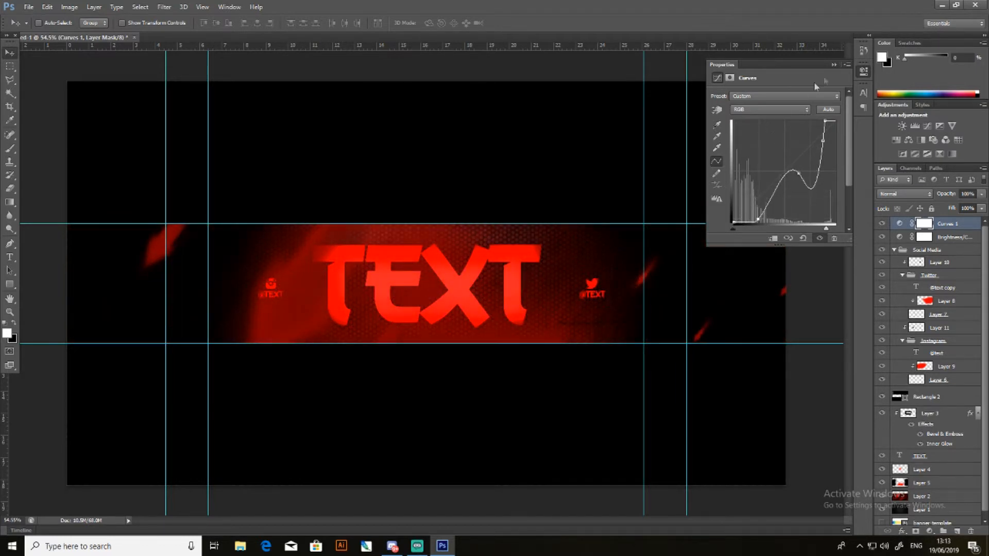
pyautogui.click(834, 65)
pyautogui.press('Delete')
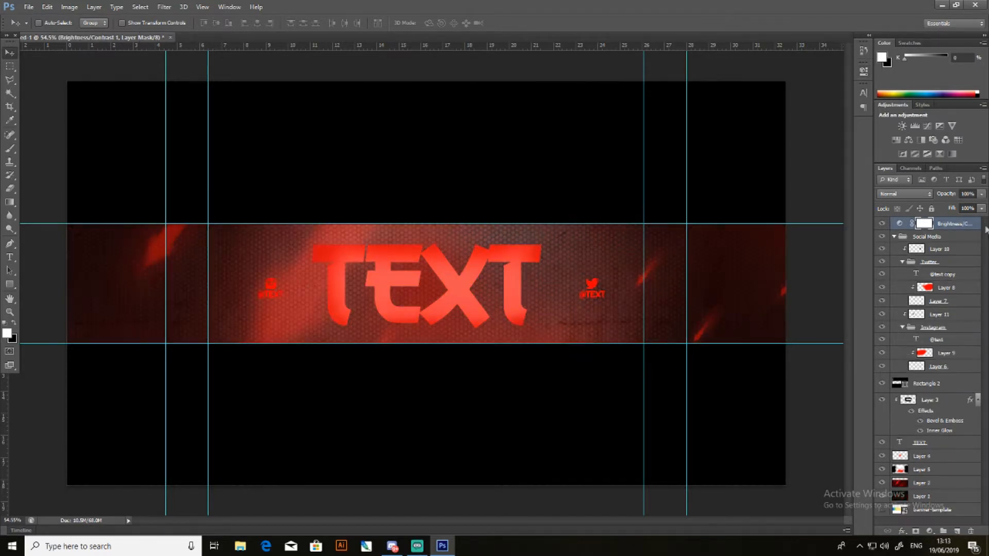
# - Add a Curves adjustment layer with the RGB curve bent slightly downward to darken the midtones
pyautogui.click(929, 128)
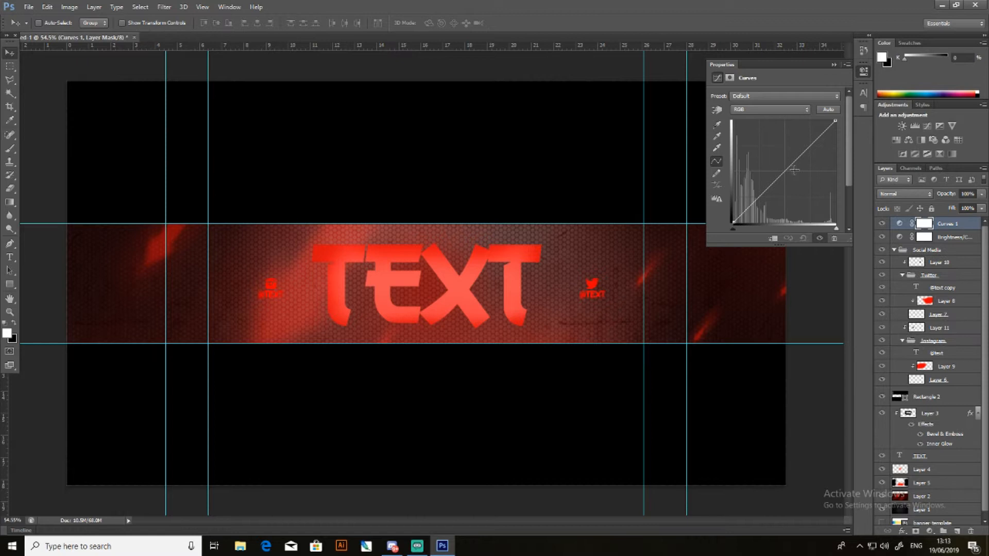
pyautogui.moveTo(787, 173); pyautogui.dragTo(811, 155)
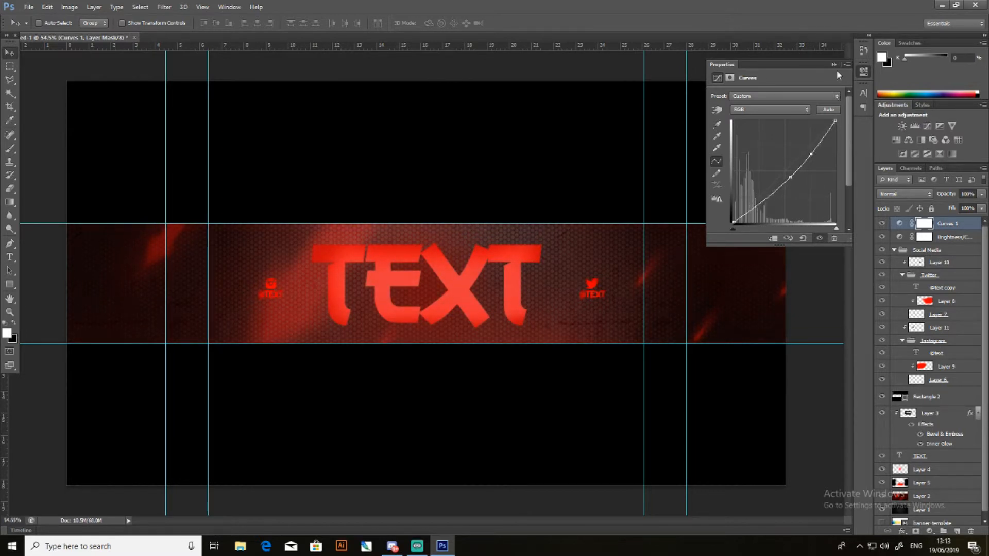
pyautogui.click(834, 65)
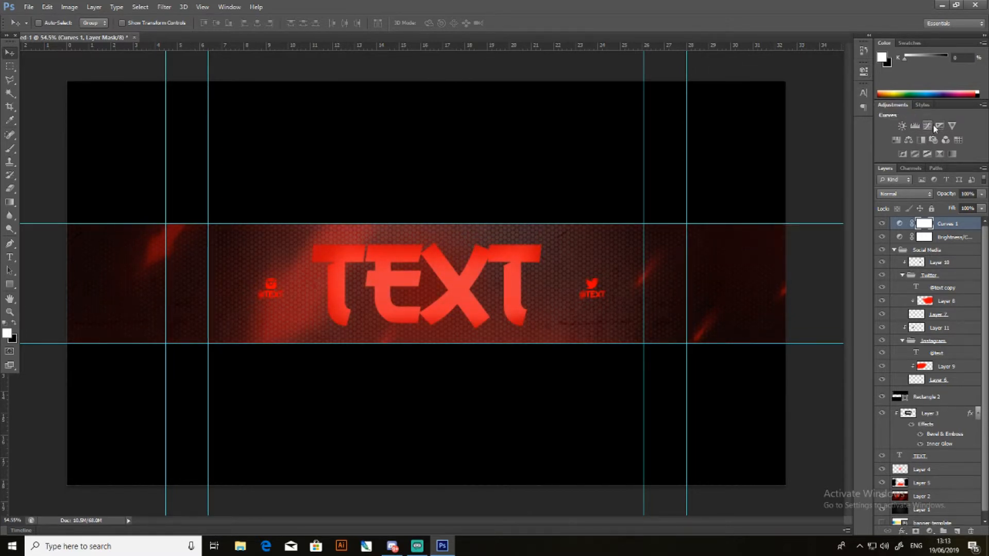
# - Add an Exposure adjustment layer with an exposure of about +0.99, and compare the banner with the layer hidden and shown
pyautogui.click(940, 126)
pyautogui.moveTo(779, 123)
pyautogui.mouseDown()
pyautogui.moveTo(857, 120)
pyautogui.moveTo(790, 125)
pyautogui.mouseUp()
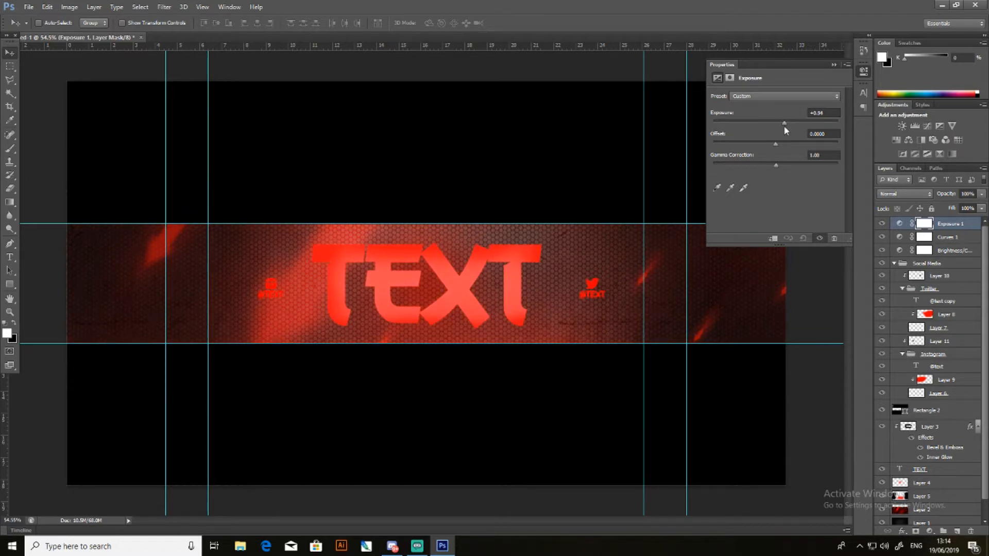
pyautogui.click(881, 223)
pyautogui.click(881, 223)
pyautogui.click(881, 224)
pyautogui.click(882, 223)
pyautogui.click(881, 224)
pyautogui.click(881, 223)
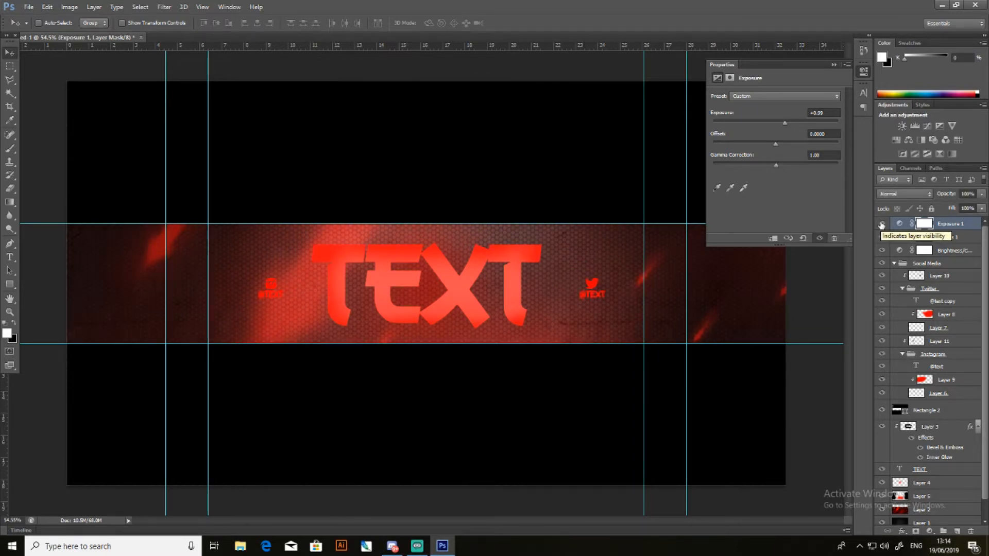
pyautogui.click(881, 224)
pyautogui.click(881, 223)
# - Try a slightly raised offset in the Exposure adjustment, and reset the offset to 0
pyautogui.moveTo(777, 145)
pyautogui.mouseDown()
pyautogui.moveTo(758, 146)
pyautogui.moveTo(820, 143)
pyautogui.moveTo(778, 147)
pyautogui.mouseUp()
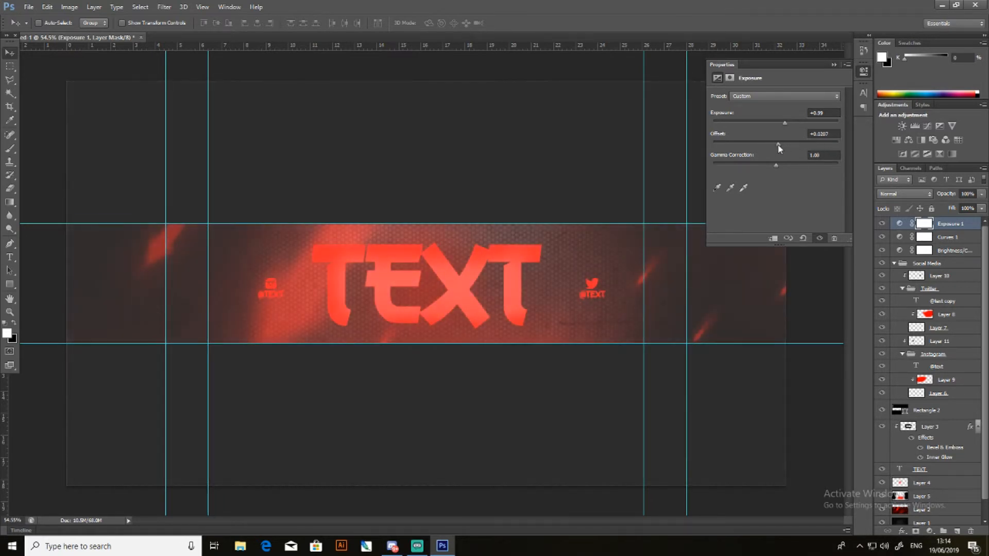
pyautogui.click(834, 135)
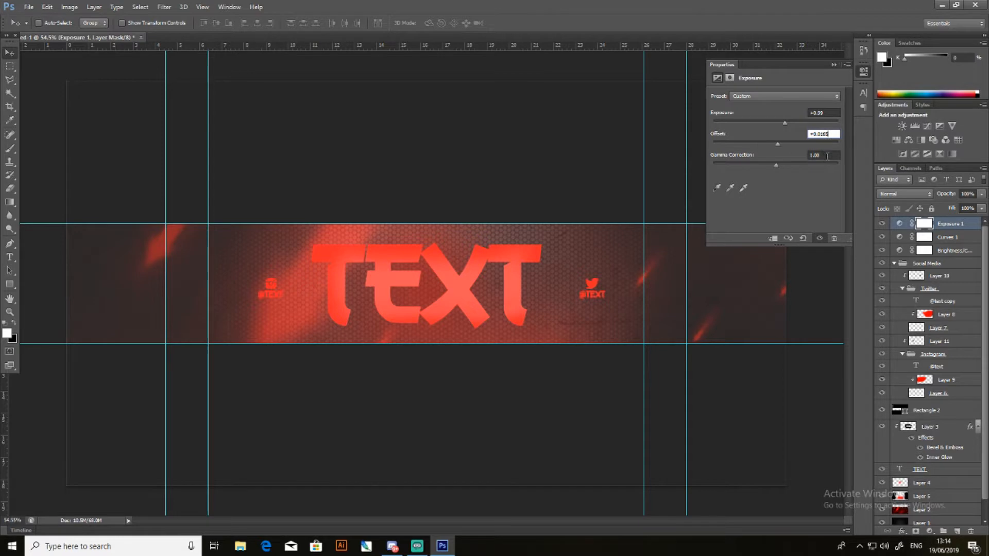
pyautogui.write('0')
pyautogui.press('Tab')
# - Try out very high, near-default and minimum gamma correction values in the Exposure adjustment
pyautogui.moveTo(779, 167); pyautogui.dragTo(703, 170)
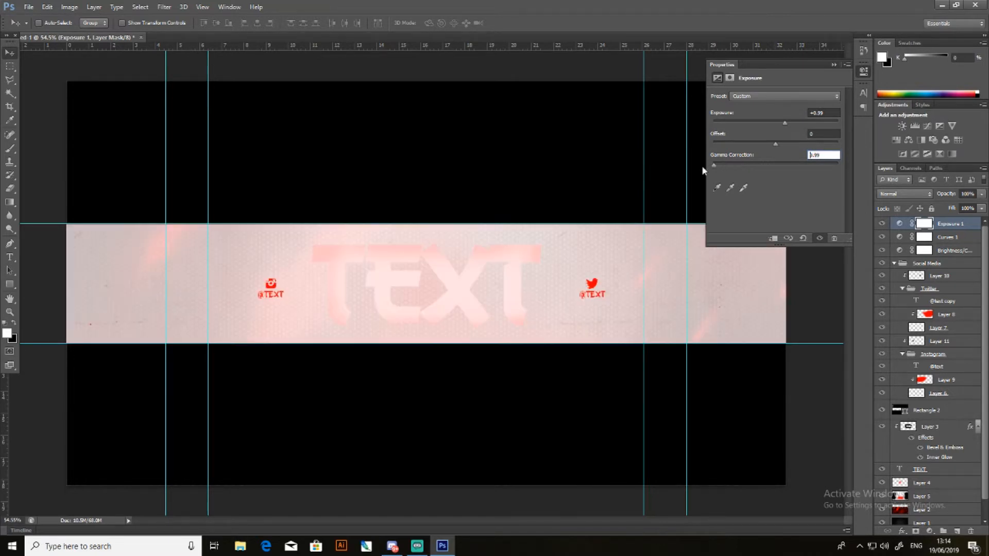
pyautogui.moveTo(901, 168); pyautogui.dragTo(783, 175)
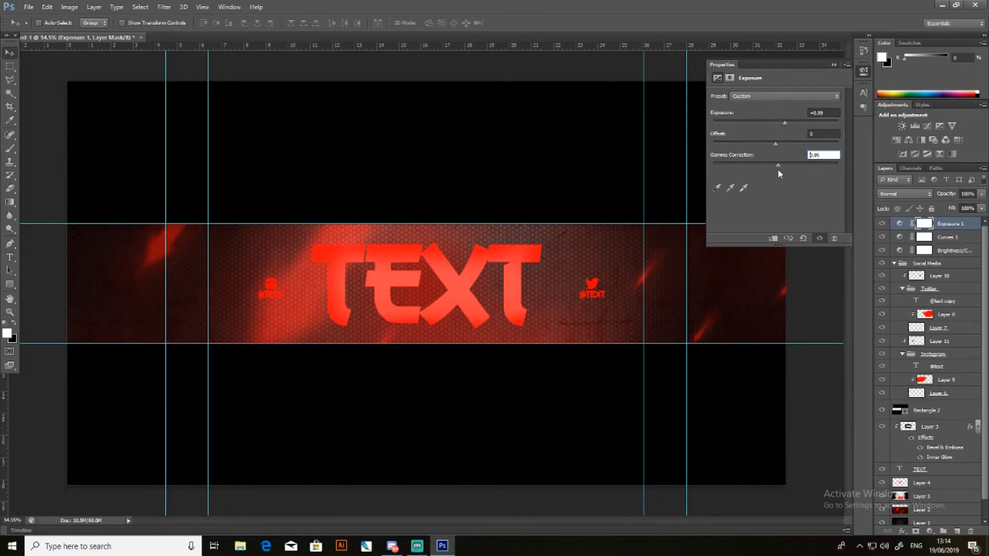
pyautogui.write('0')
pyautogui.click(834, 66)
pyautogui.press('Return')
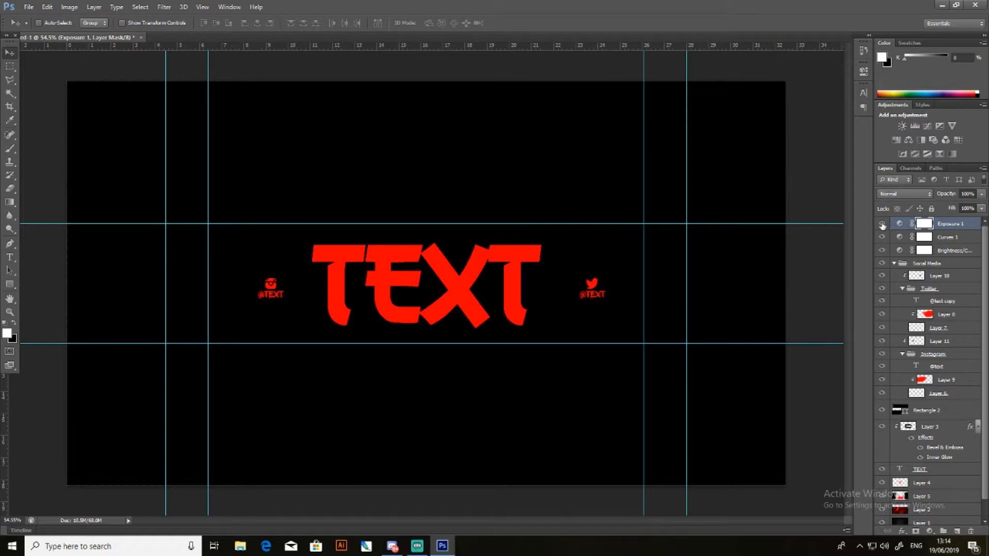
# - Reopen the Exposure adjustment's properties and reset the gamma correction to 1
pyautogui.doubleClick(900, 223)
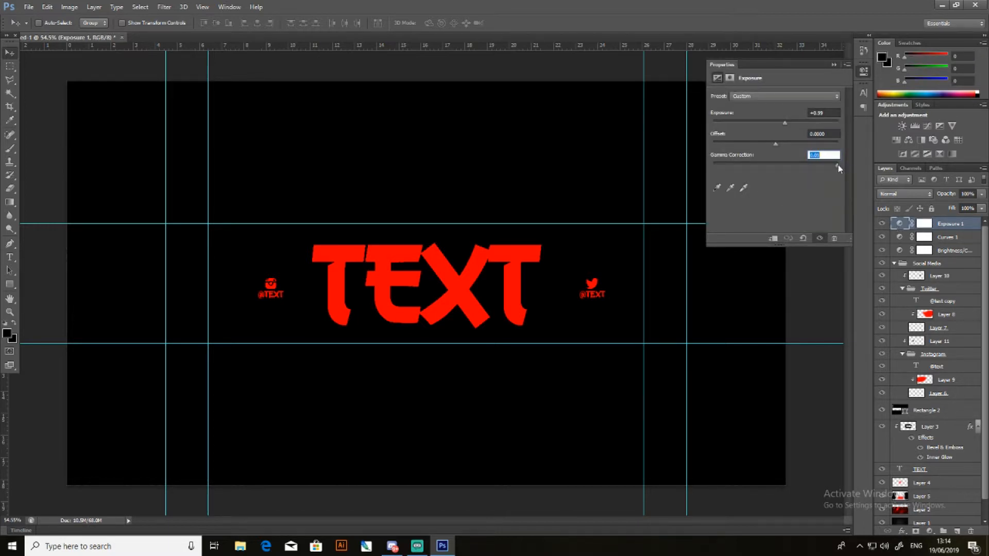
pyautogui.write('0')
pyautogui.press('Return')
pyautogui.click(526, 205)
pyautogui.moveTo(840, 165); pyautogui.dragTo(821, 156)
pyautogui.press('BackSpace')
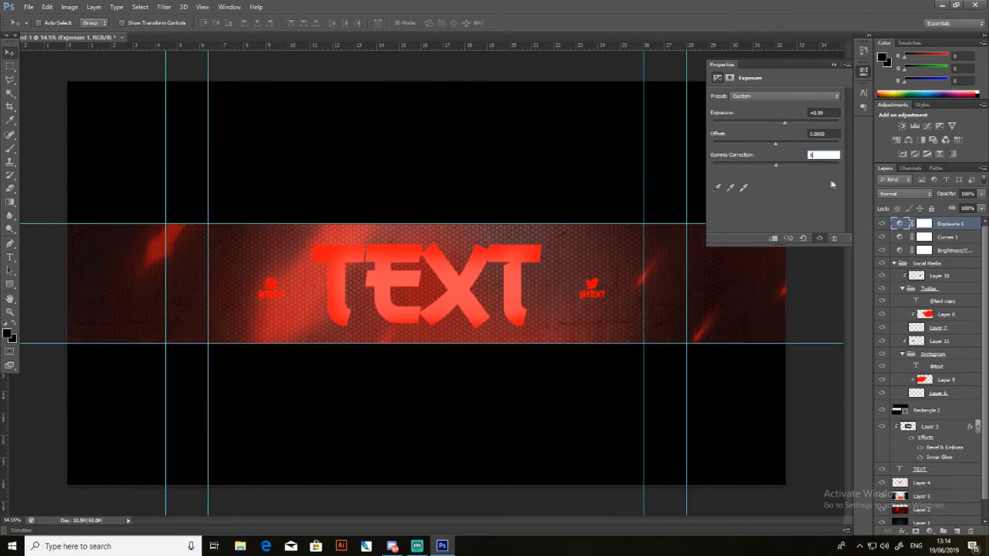
pyautogui.press('Return')
pyautogui.click(834, 65)
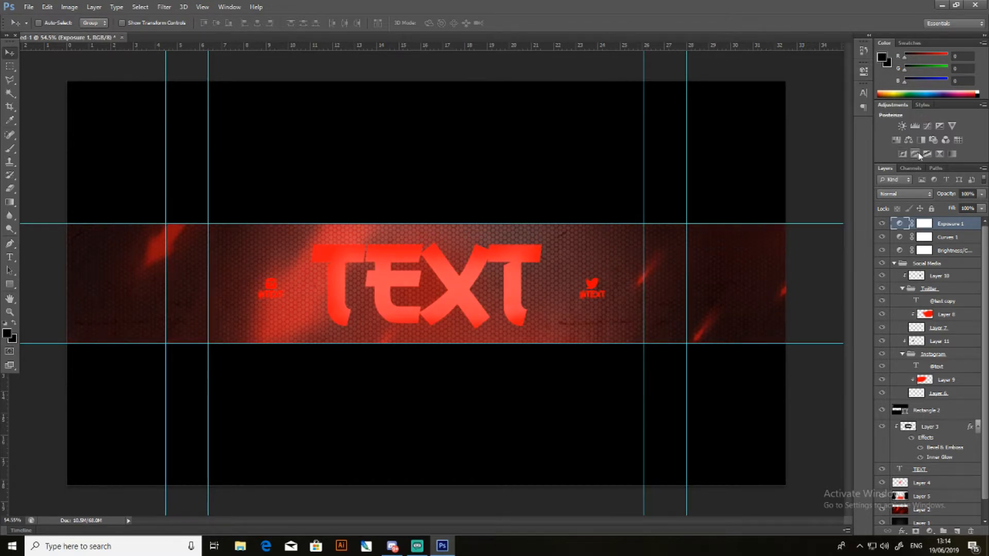
# - Add a Vibrance adjustment layer with vibrance at +100 and a moderately raised saturation
pyautogui.click(951, 126)
pyautogui.moveTo(777, 106); pyautogui.dragTo(838, 106)
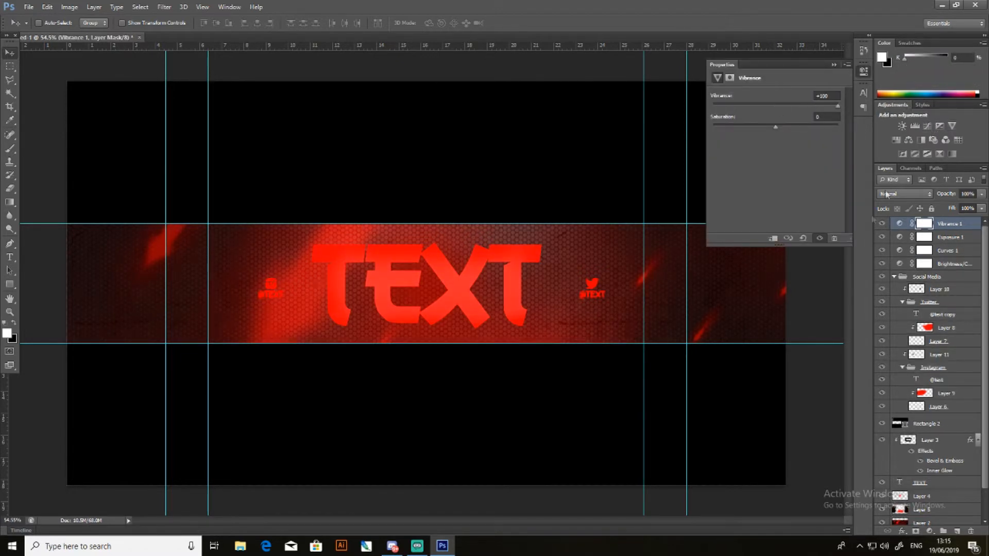
pyautogui.moveTo(777, 130); pyautogui.dragTo(875, 123)
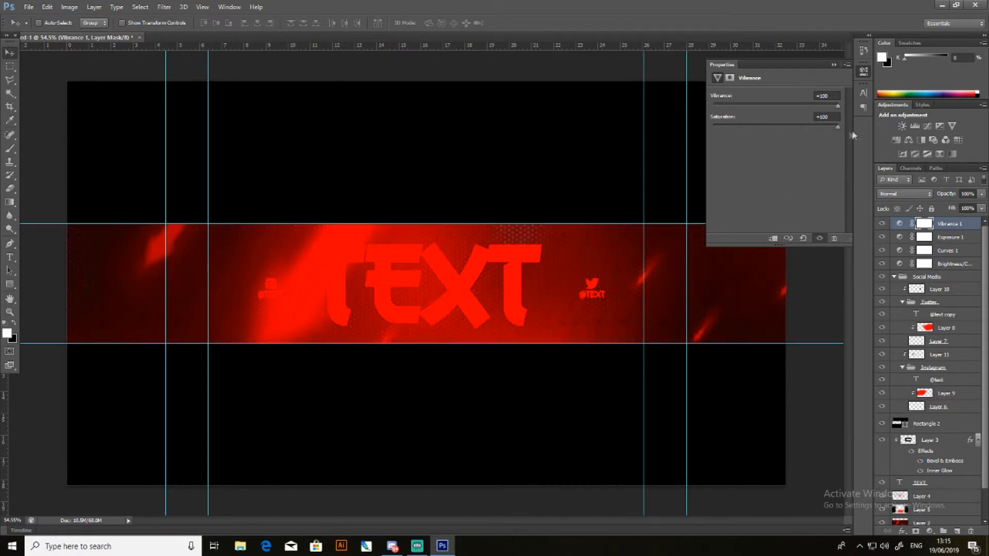
pyautogui.moveTo(801, 135)
pyautogui.mouseDown()
pyautogui.moveTo(777, 132)
pyautogui.moveTo(788, 137)
pyautogui.mouseUp()
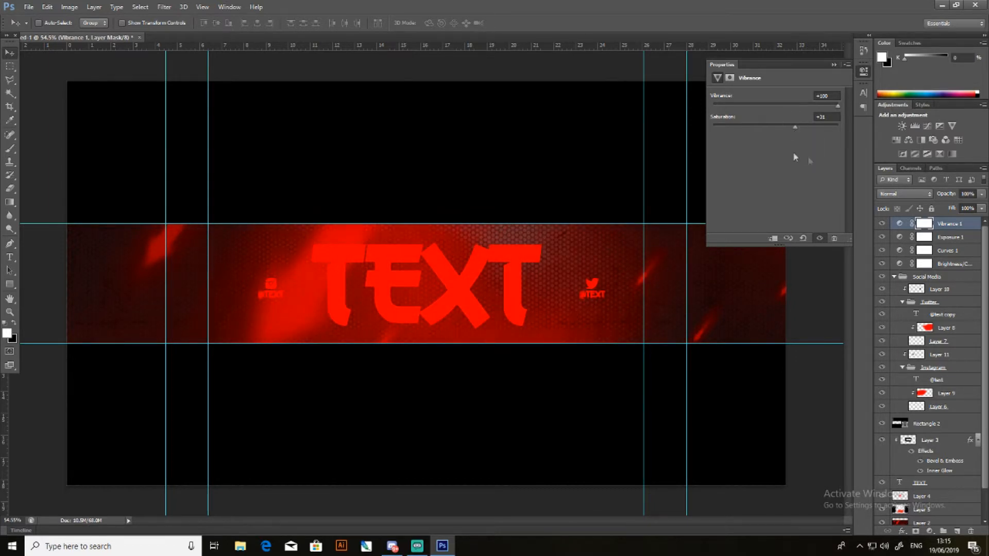
pyautogui.moveTo(746, 135); pyautogui.dragTo(801, 110)
pyautogui.moveTo(785, 106); pyautogui.dragTo(871, 109)
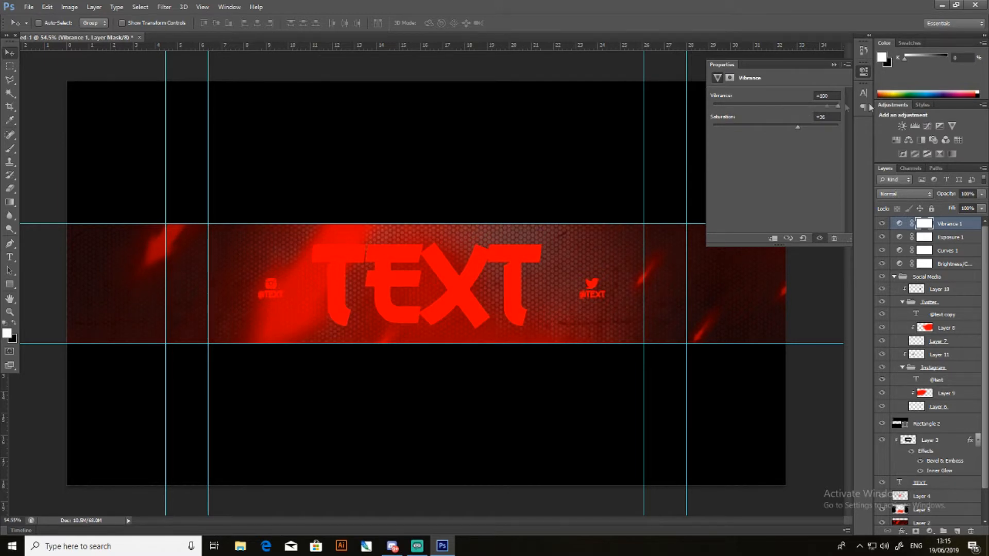
pyautogui.click(834, 65)
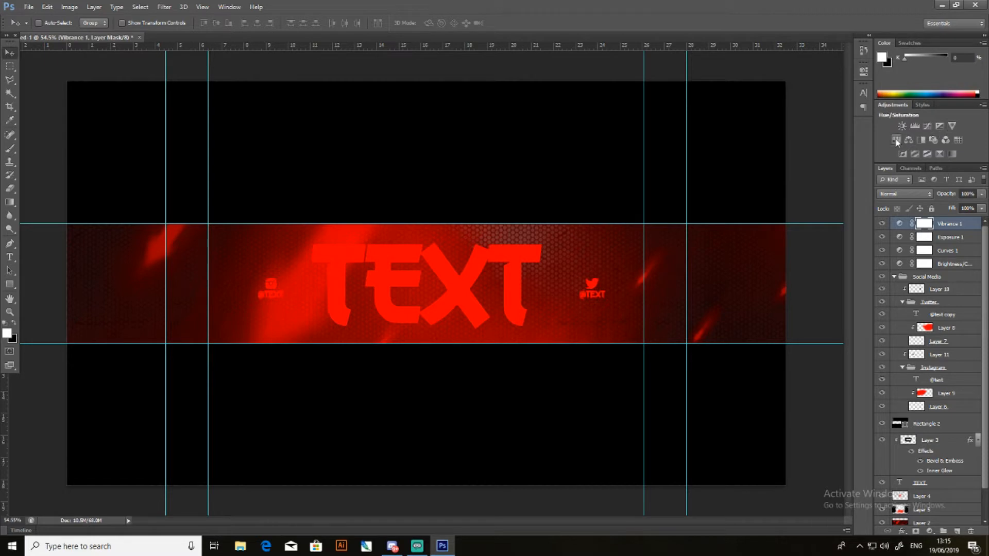
# - Add a Hue/Saturation adjustment layer and try out hues such as -101 and +180 and the Colorize option
pyautogui.click(896, 140)
pyautogui.moveTo(775, 134); pyautogui.dragTo(731, 138)
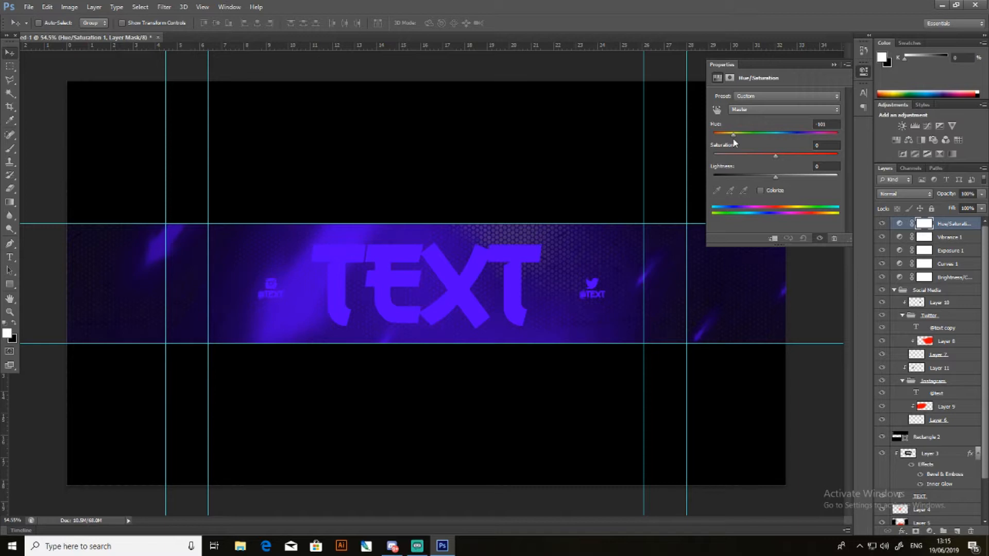
pyautogui.moveTo(734, 143); pyautogui.dragTo(838, 137)
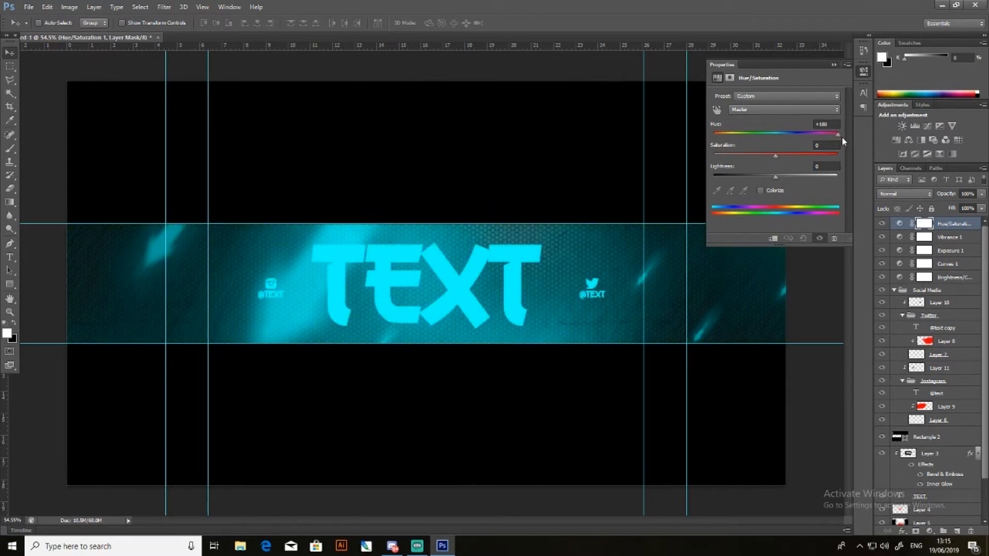
pyautogui.click(759, 190)
pyautogui.click(759, 190)
# - Set the Hue/Saturation adjustment to hue 0 and saturation about +20, keeping the lightness close to 0
pyautogui.moveTo(838, 138); pyautogui.dragTo(777, 179)
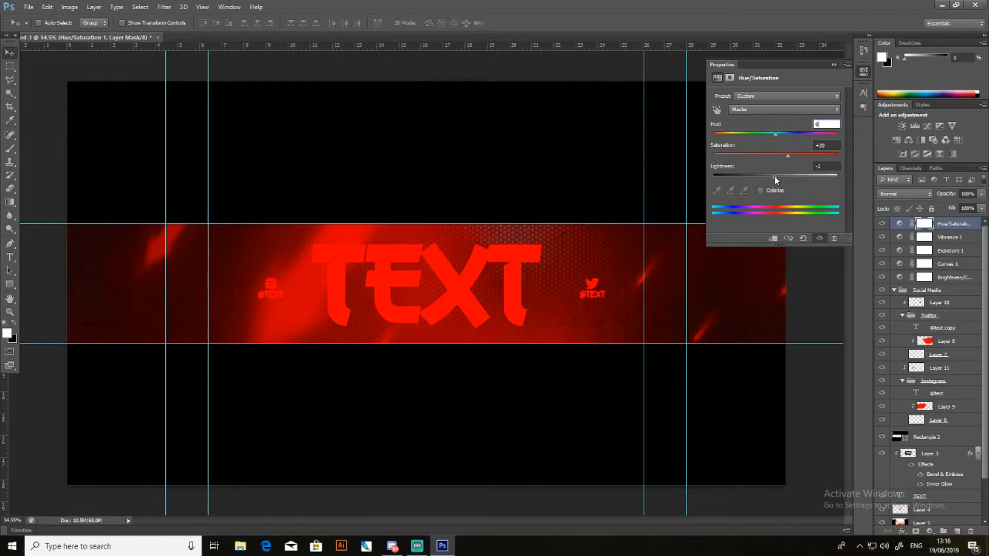
pyautogui.moveTo(775, 178); pyautogui.dragTo(777, 178)
pyautogui.click(834, 65)
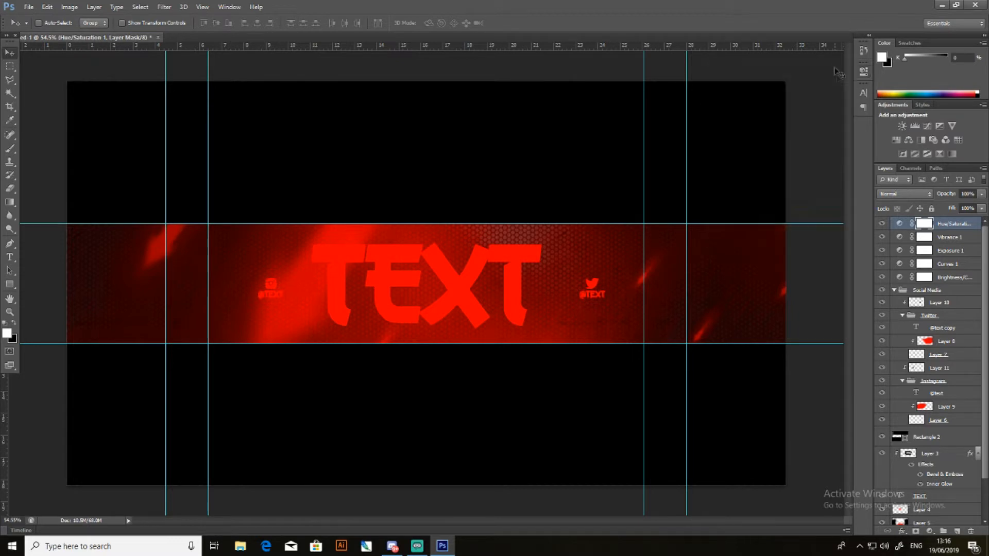
# - Add a Color Balance adjustment layer that shifts the midtones towards blue, and fine-tune the remaining colour sliders
pyautogui.click(908, 140)
pyautogui.moveTo(759, 156); pyautogui.dragTo(796, 161)
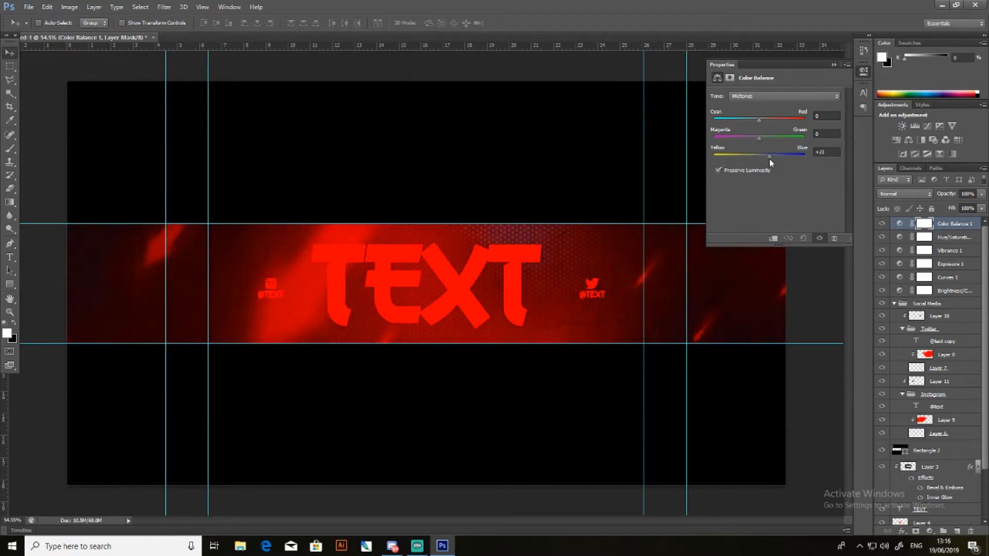
pyautogui.moveTo(758, 139)
pyautogui.mouseDown()
pyautogui.moveTo(653, 136)
pyautogui.moveTo(785, 141)
pyautogui.moveTo(674, 140)
pyautogui.moveTo(731, 143)
pyautogui.moveTo(764, 126)
pyautogui.moveTo(823, 122)
pyautogui.moveTo(724, 130)
pyautogui.moveTo(751, 127)
pyautogui.mouseUp()
pyautogui.click(833, 66)
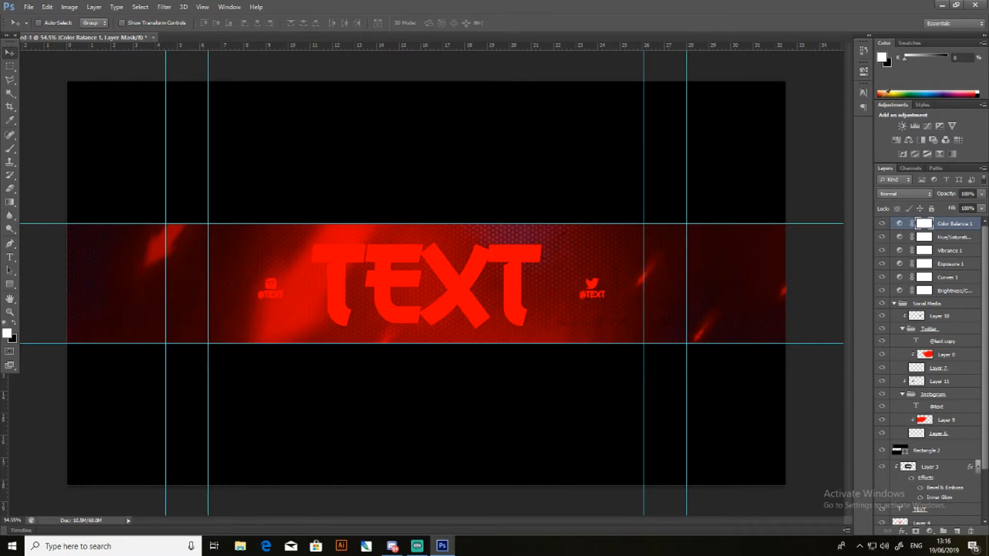
# - Add a Photo Filter adjustment layer and try out Cooling Filter (LBB) and Warming Filter (81) at different densities
pyautogui.click(933, 140)
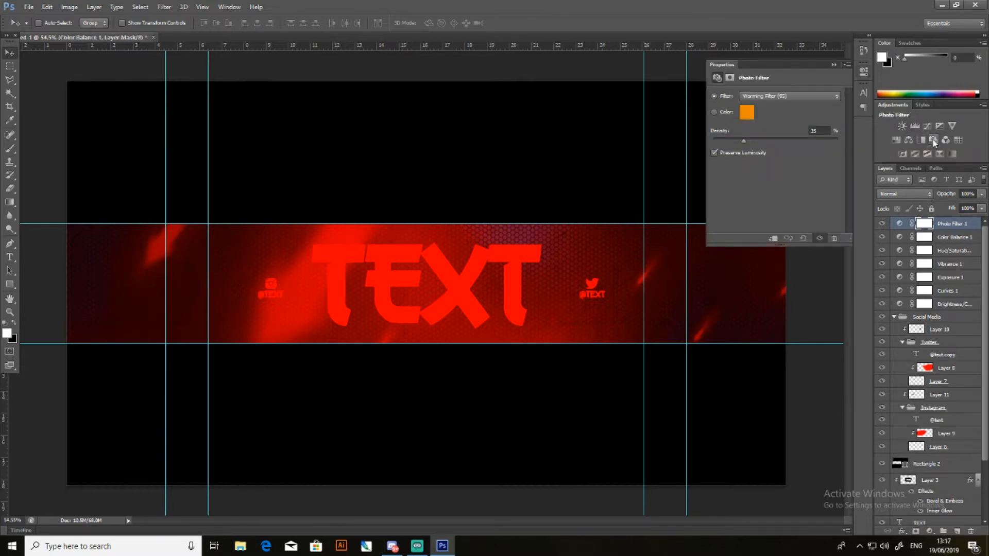
pyautogui.click(767, 98)
pyautogui.click(768, 138)
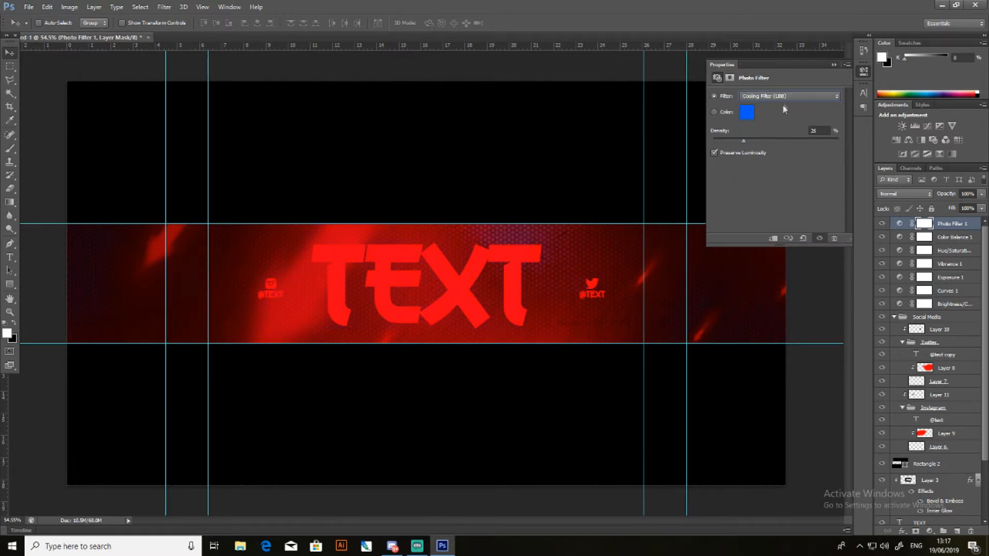
pyautogui.moveTo(744, 141); pyautogui.dragTo(718, 149)
pyautogui.click(826, 98)
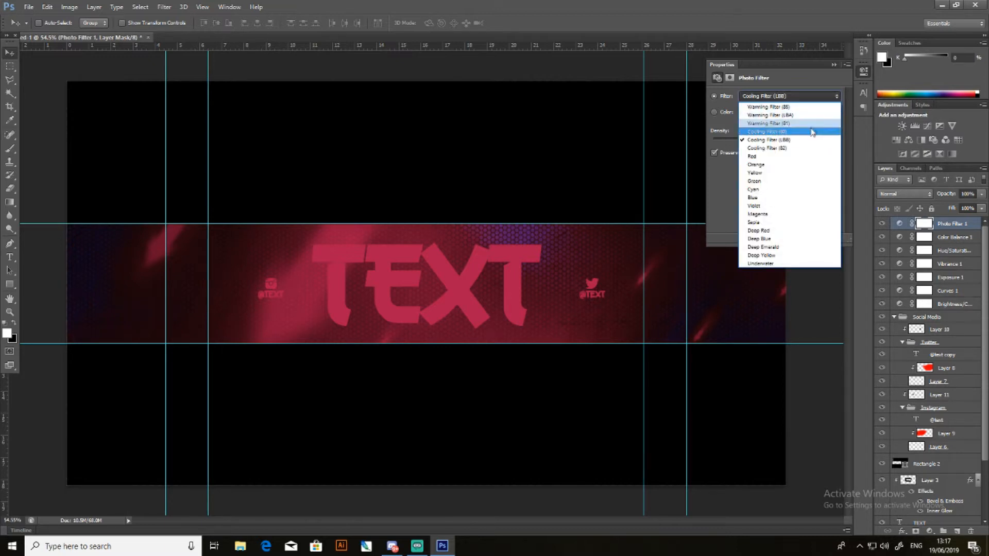
pyautogui.click(804, 124)
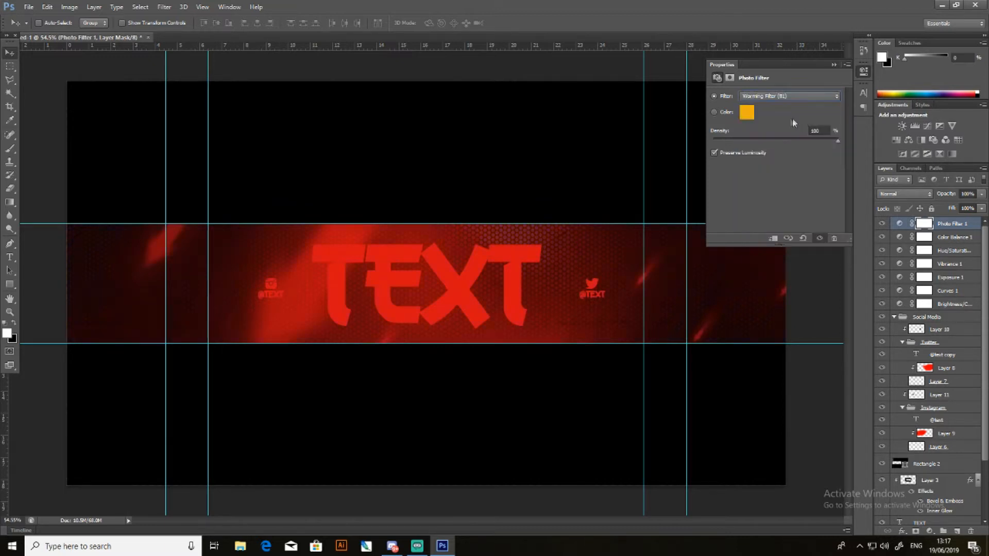
pyautogui.moveTo(743, 142); pyautogui.dragTo(987, 155)
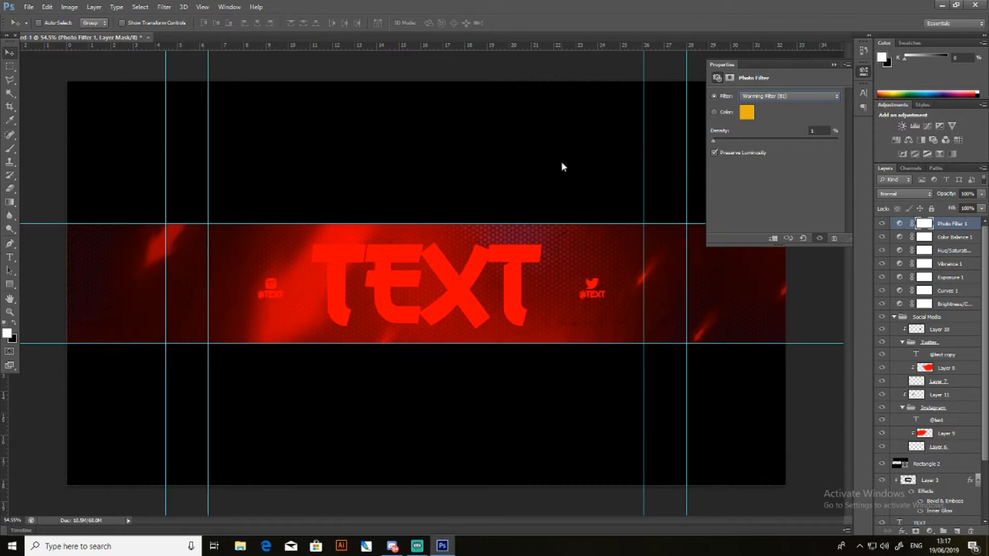
# - Switch the Photo Filter to Cooling Filter (LBB), try it at 100% density, and lower the density to about 31%
pyautogui.click(790, 96)
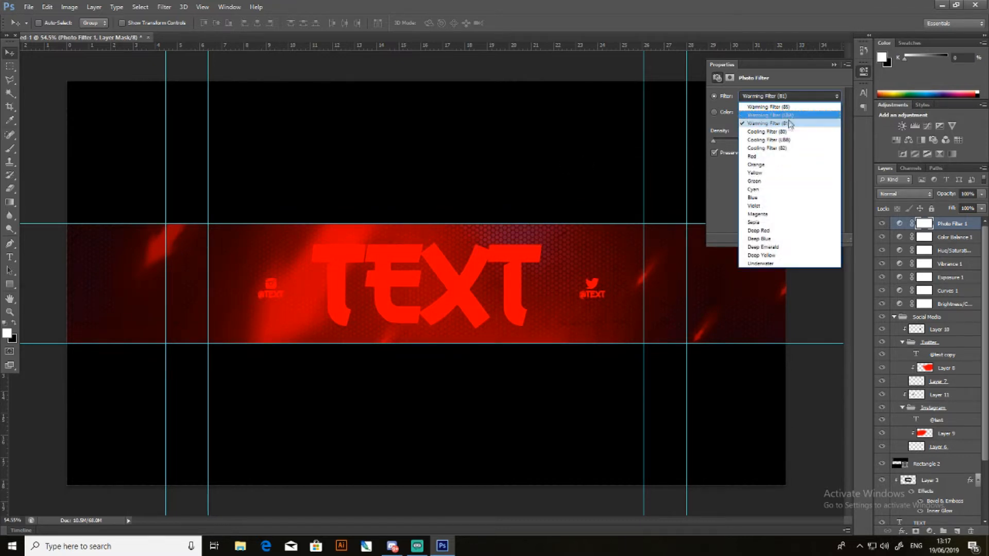
pyautogui.click(770, 140)
pyautogui.moveTo(734, 142); pyautogui.dragTo(896, 148)
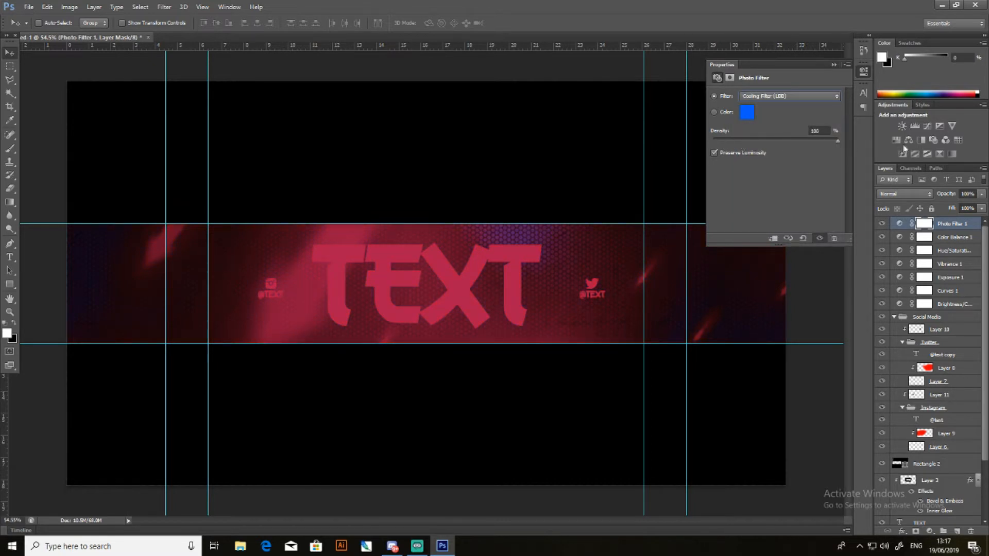
pyautogui.moveTo(762, 149); pyautogui.dragTo(761, 149)
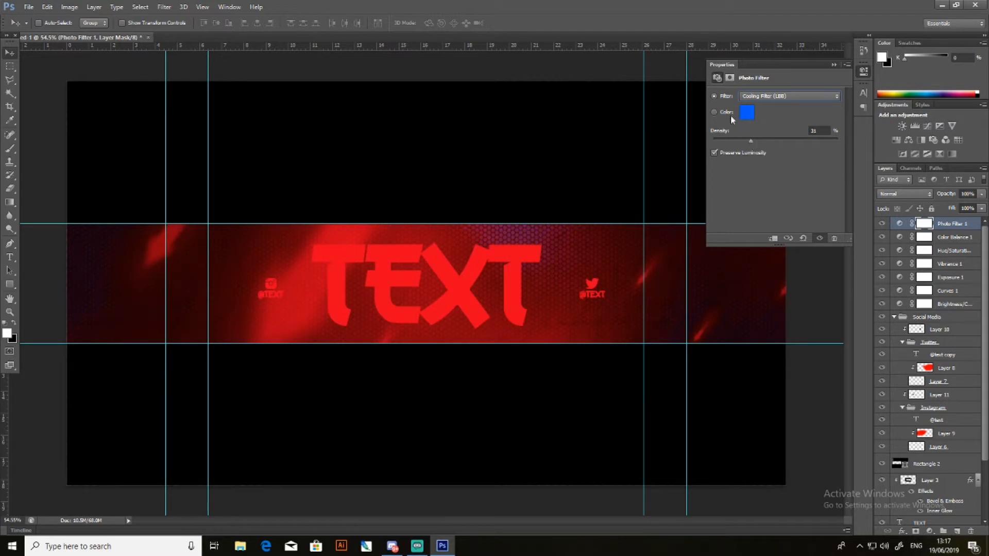
# - Switch the Photo Filter to a custom colour and make that colour pure red
pyautogui.click(716, 113)
pyautogui.click(747, 110)
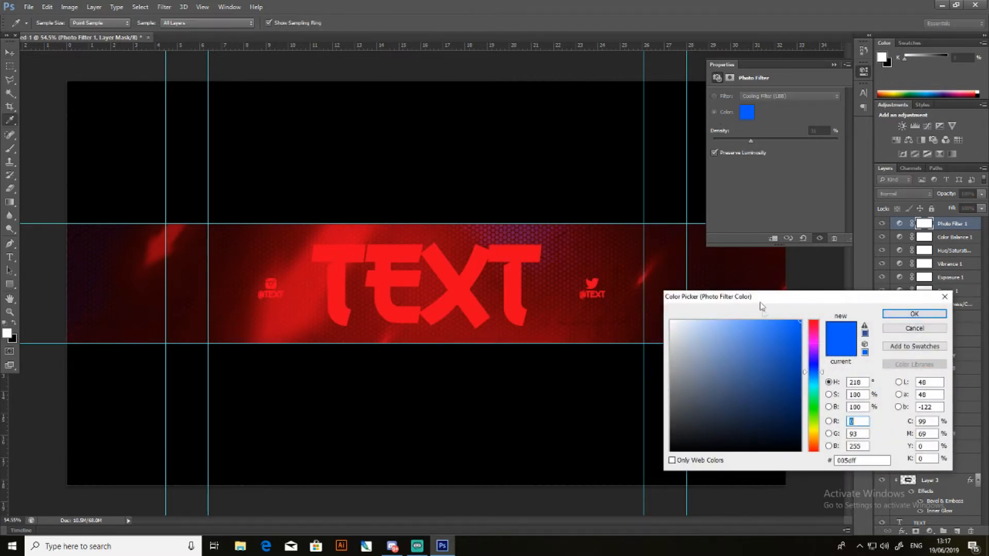
pyautogui.moveTo(813, 338); pyautogui.dragTo(812, 321)
pyautogui.click(909, 314)
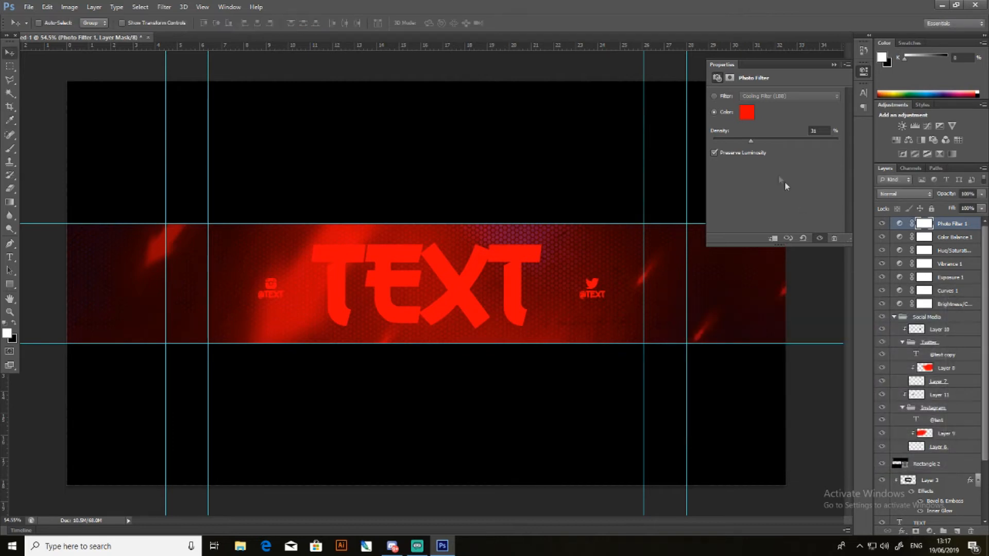
# - Switch the Photo Filter to the Orange preset at about 19% density and compare the banner with and without it
pyautogui.moveTo(760, 140)
pyautogui.mouseDown()
pyautogui.moveTo(916, 141)
pyautogui.moveTo(719, 152)
pyautogui.moveTo(870, 155)
pyautogui.moveTo(742, 153)
pyautogui.moveTo(762, 149)
pyautogui.mouseUp()
pyautogui.click(765, 97)
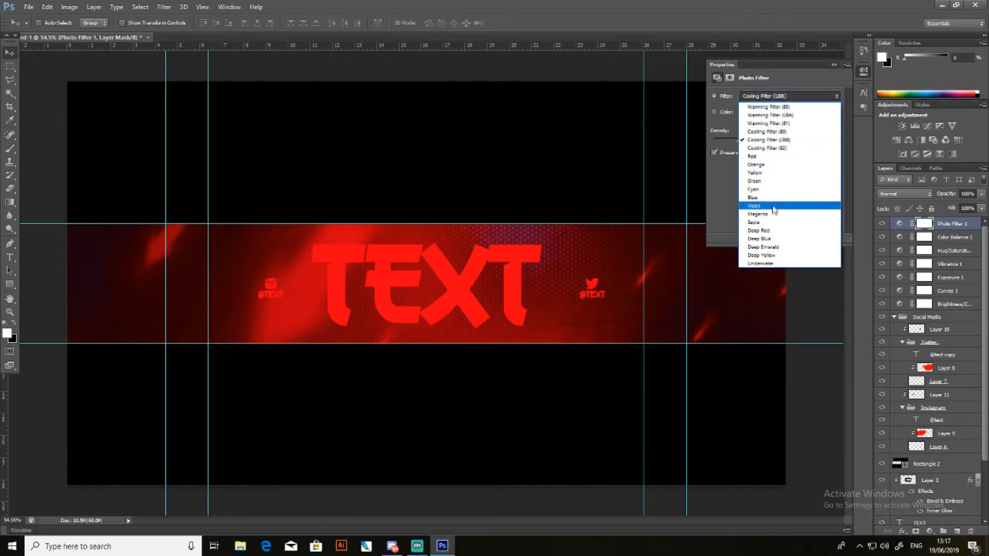
pyautogui.click(781, 166)
pyautogui.moveTo(754, 144)
pyautogui.mouseDown()
pyautogui.moveTo(777, 143)
pyautogui.moveTo(664, 144)
pyautogui.moveTo(736, 143)
pyautogui.mouseUp()
pyautogui.click(883, 224)
pyautogui.click(883, 223)
pyautogui.click(883, 224)
pyautogui.click(883, 223)
pyautogui.click(883, 223)
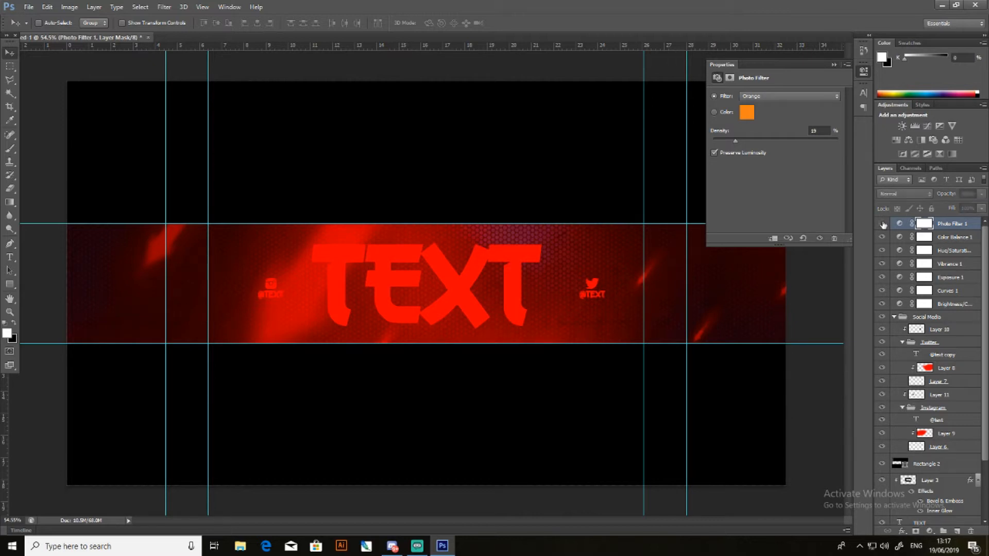
pyautogui.click(883, 223)
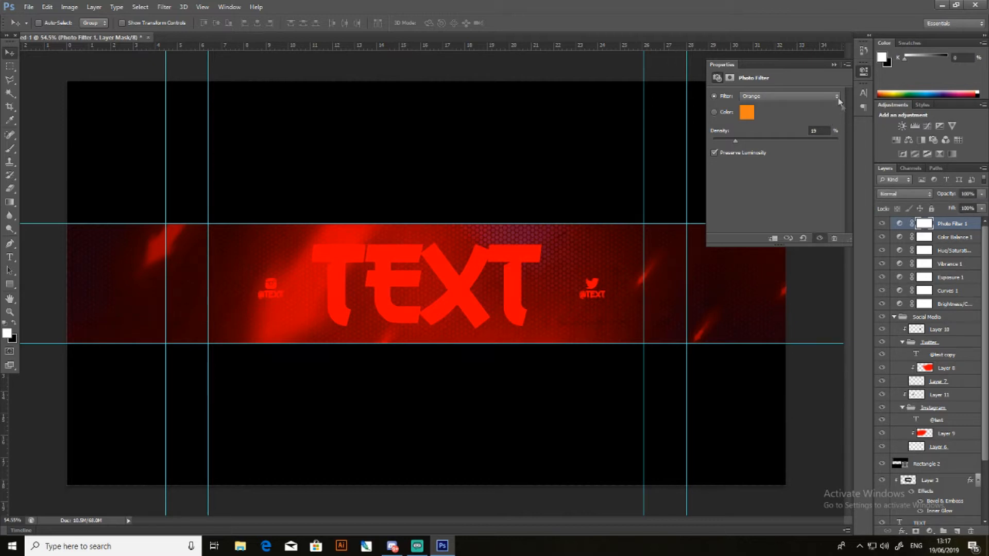
pyautogui.click(834, 67)
# - Try a Channel Mixer adjustment layer with altered red, green and blue levels and the Monochrome option, and delete the layer
pyautogui.click(944, 141)
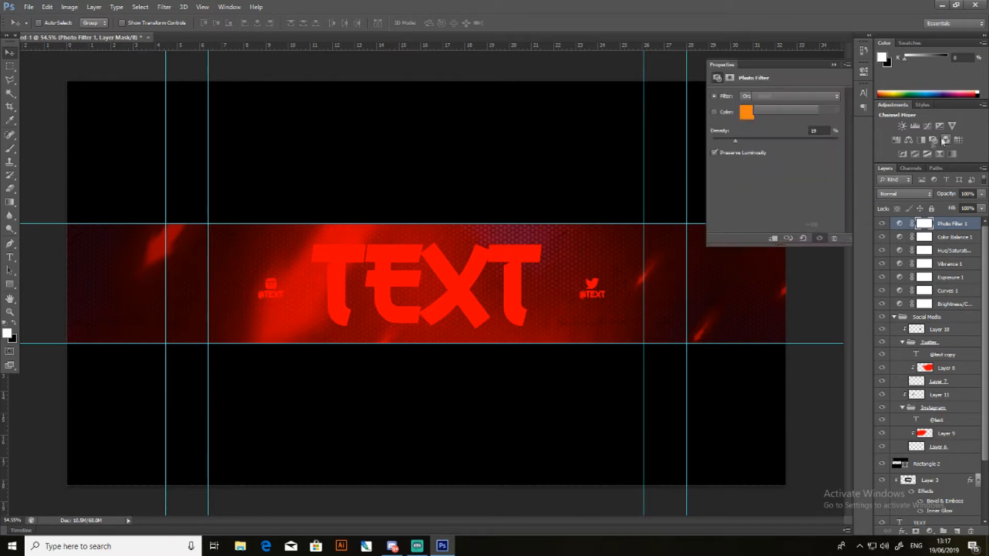
pyautogui.moveTo(808, 154); pyautogui.dragTo(787, 196)
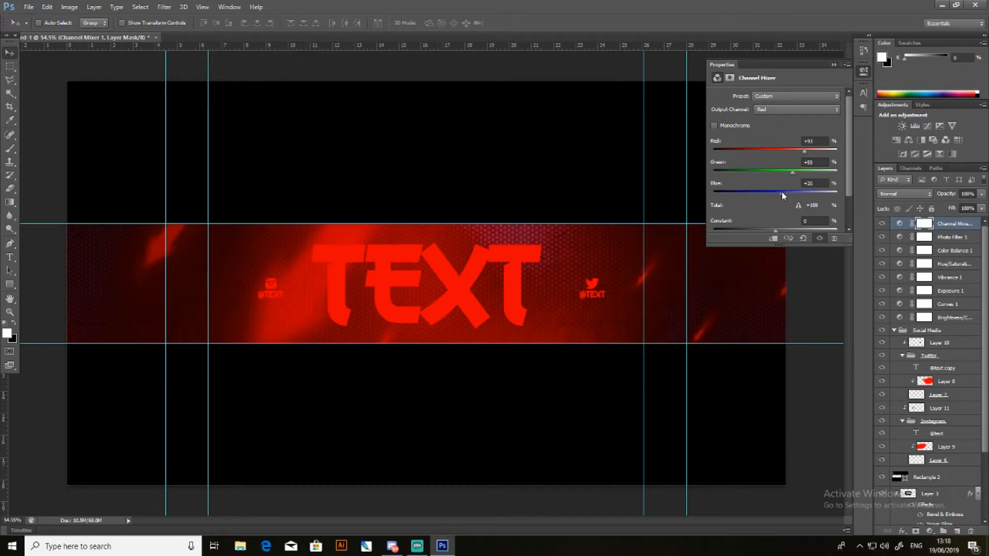
pyautogui.moveTo(783, 193)
pyautogui.mouseDown()
pyautogui.moveTo(658, 197)
pyautogui.moveTo(778, 198)
pyautogui.mouseUp()
pyautogui.click(714, 125)
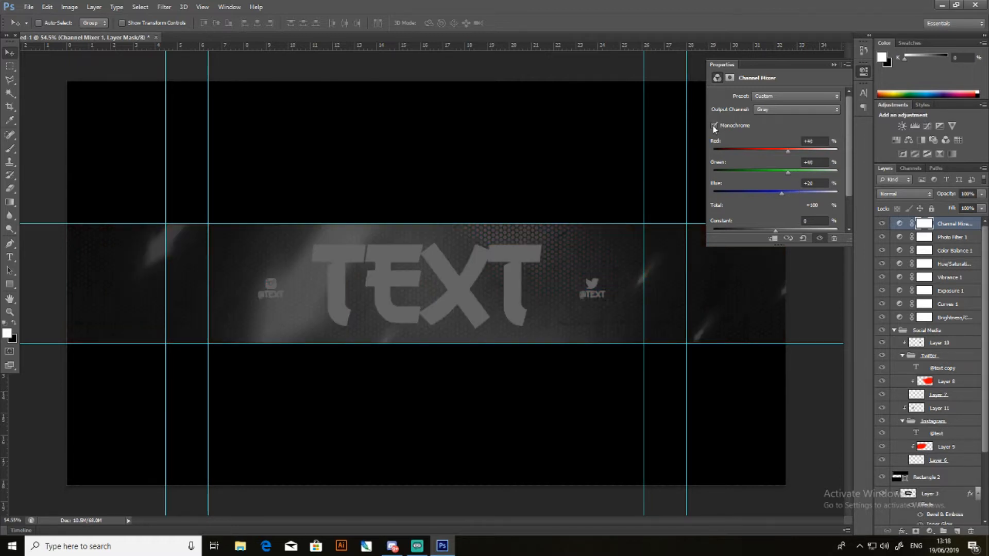
pyautogui.click(714, 125)
pyautogui.moveTo(788, 151); pyautogui.dragTo(814, 150)
pyautogui.click(834, 64)
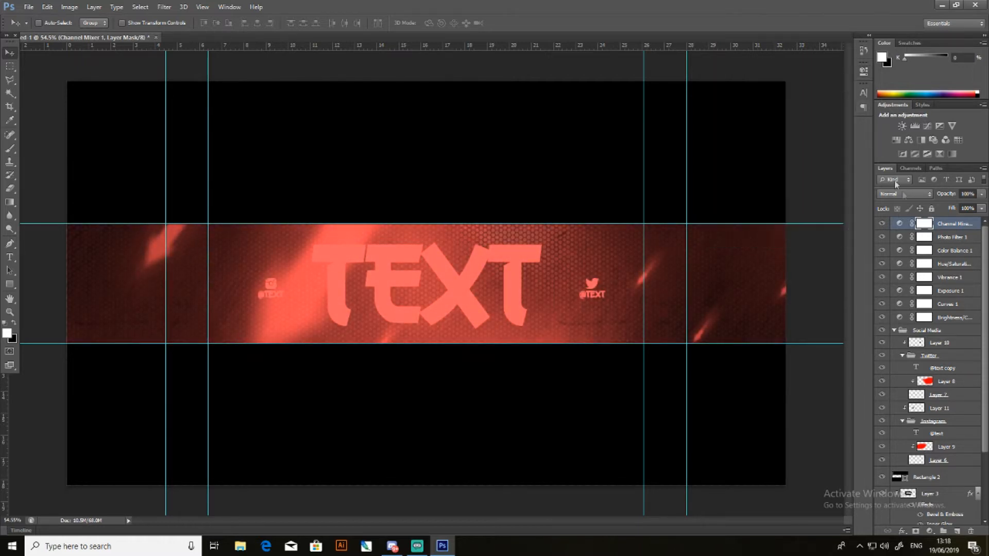
pyautogui.press('Delete')
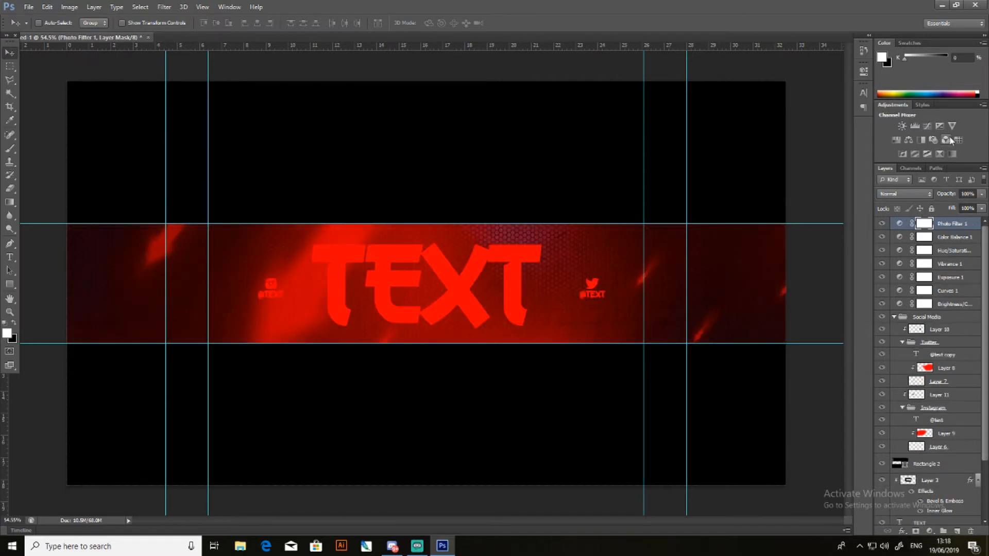
# - Add a Channel Mixer adjustment layer for the Red output with red at about +104% and moderately raised green and blue
pyautogui.click(946, 139)
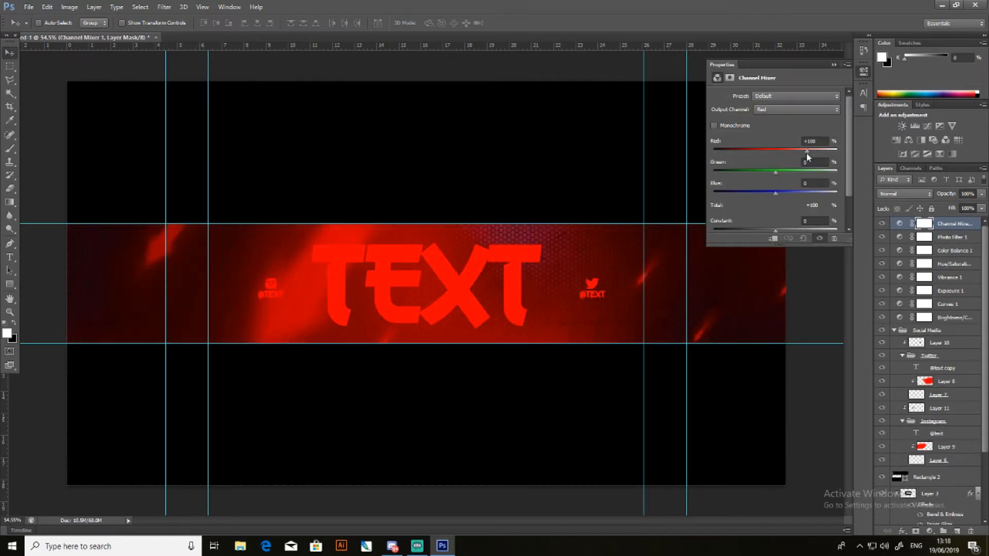
pyautogui.moveTo(777, 173); pyautogui.dragTo(797, 172)
pyautogui.moveTo(806, 151); pyautogui.dragTo(806, 151)
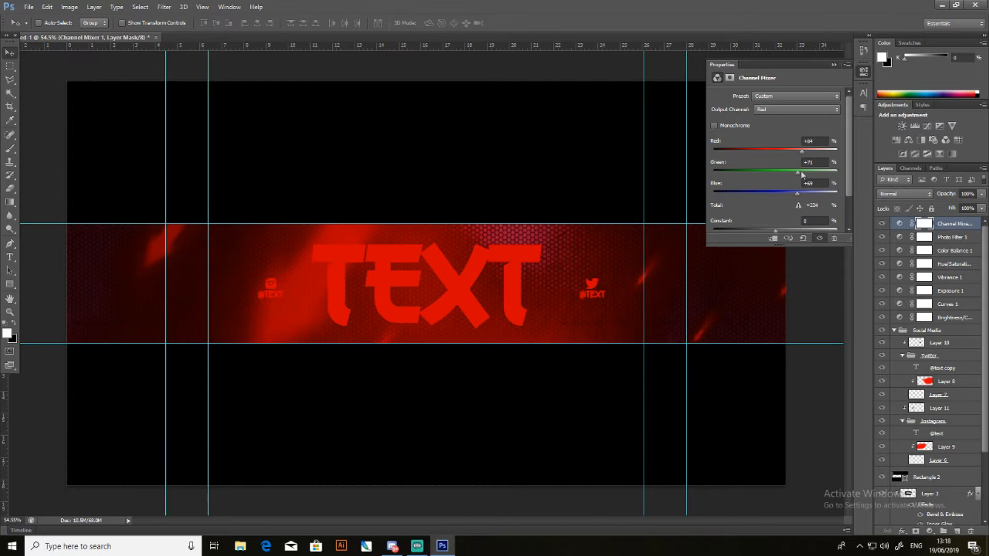
pyautogui.moveTo(802, 151); pyautogui.dragTo(806, 153)
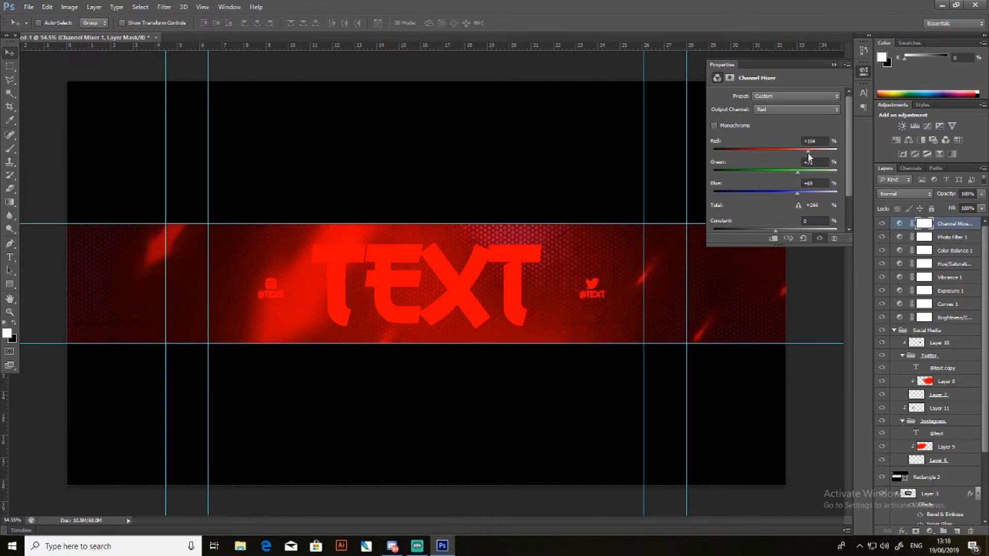
pyautogui.moveTo(798, 175); pyautogui.dragTo(784, 173)
pyautogui.click(834, 65)
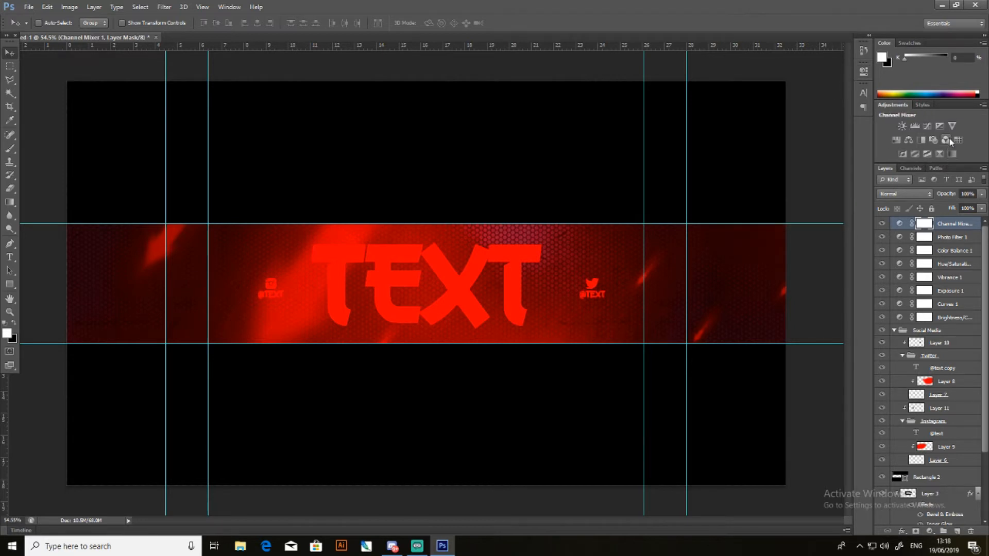
# - Try an Invert adjustment layer at a strongly reduced opacity, compare it on and off, and delete the layer
pyautogui.click(902, 154)
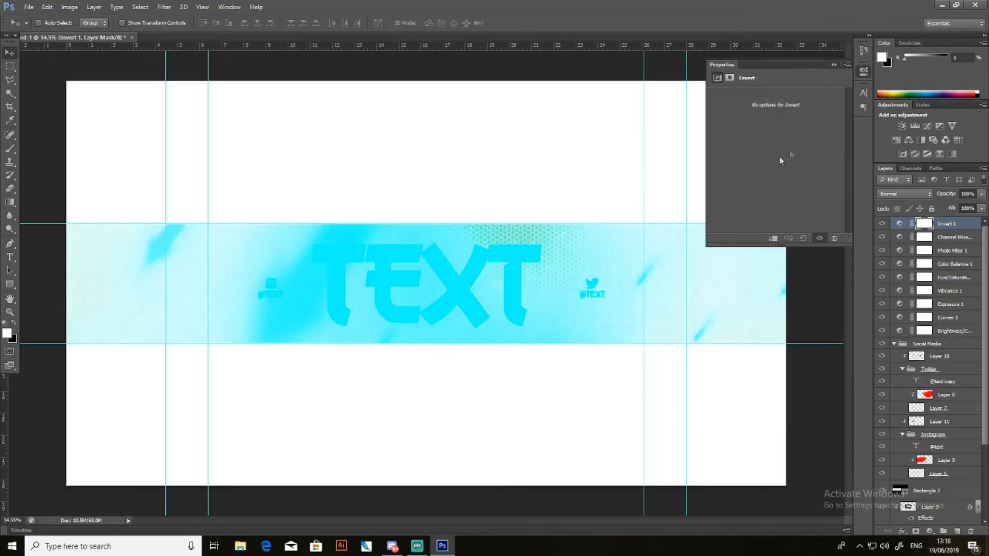
pyautogui.click(864, 71)
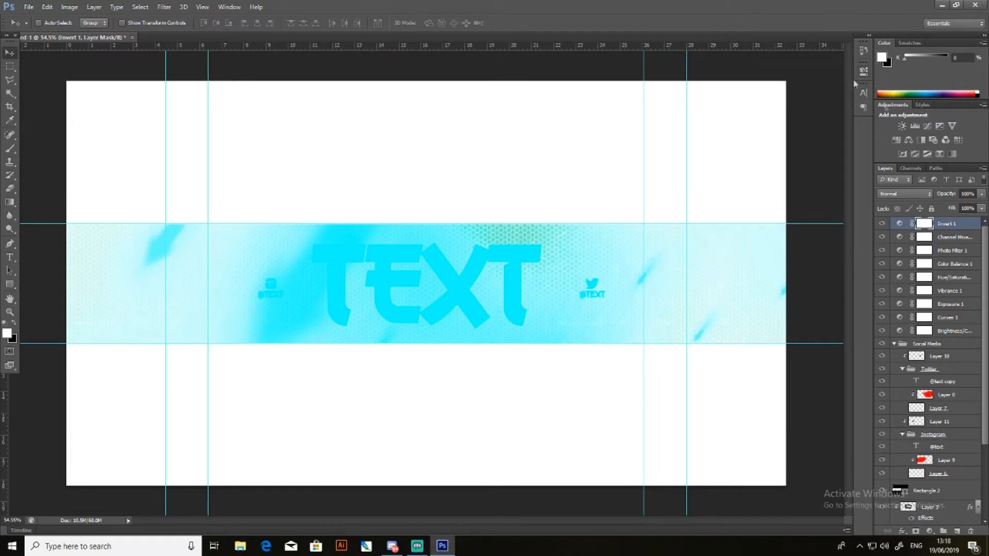
pyautogui.click(981, 208)
pyautogui.moveTo(956, 208); pyautogui.dragTo(938, 207)
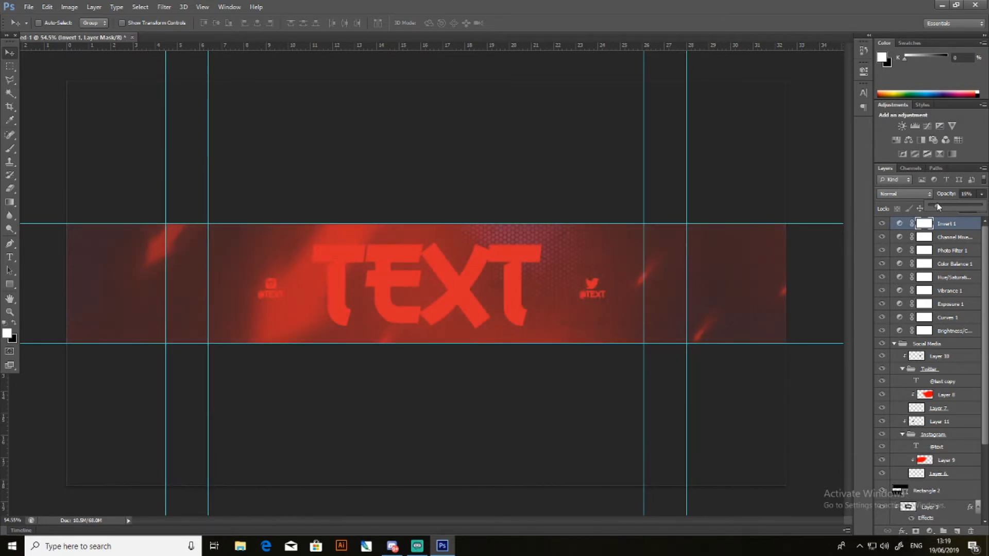
pyautogui.click(882, 224)
pyautogui.click(882, 225)
pyautogui.click(882, 225)
pyautogui.click(947, 225)
pyautogui.press('Delete')
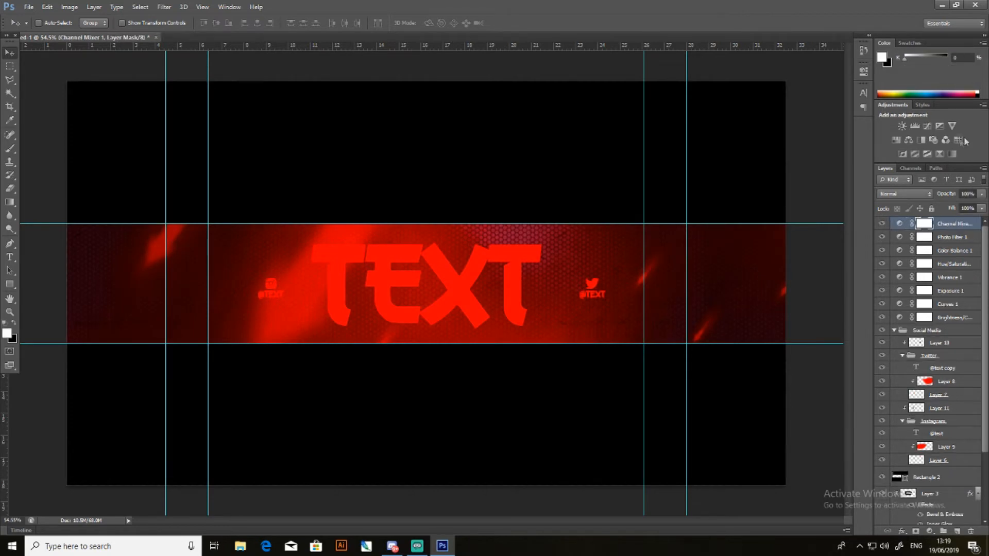
# - Add a Posterize adjustment layer with the levels set to the maximum of 255
pyautogui.click(914, 154)
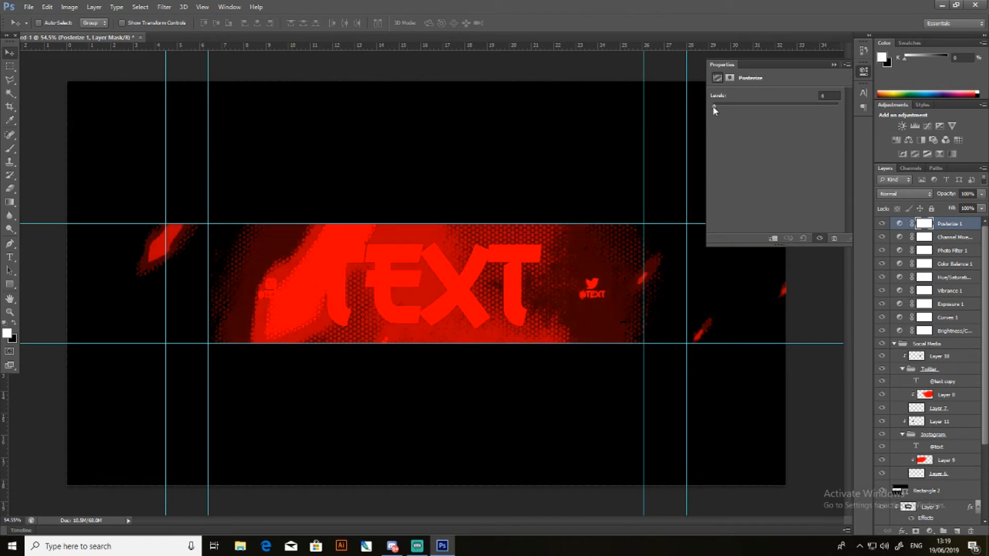
pyautogui.moveTo(714, 105); pyautogui.dragTo(973, 120)
pyautogui.moveTo(757, 122); pyautogui.dragTo(838, 119)
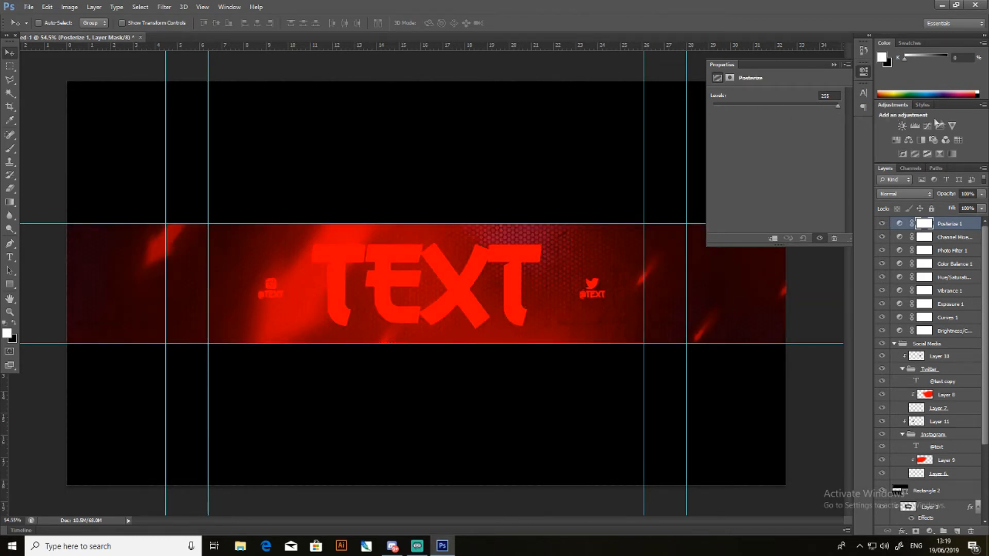
pyautogui.click(834, 65)
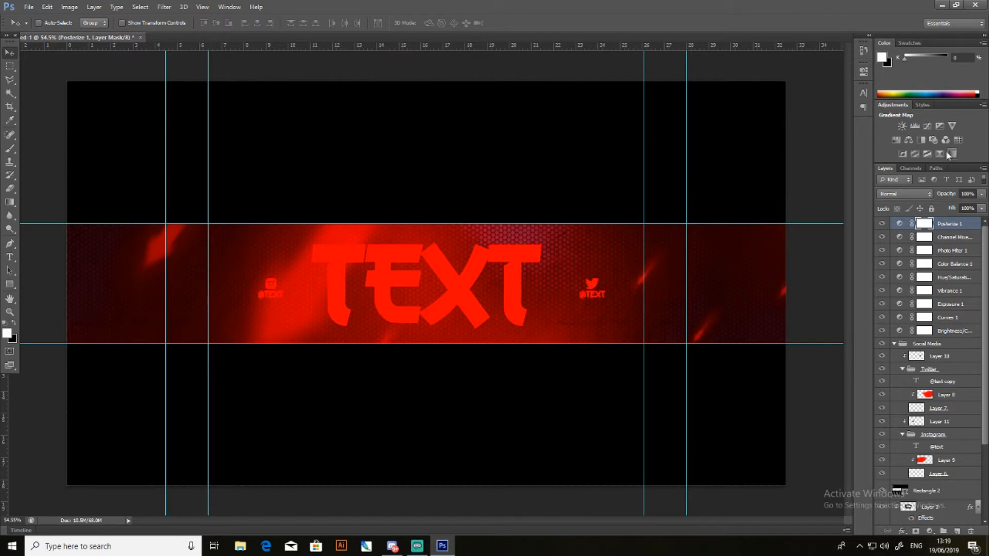
# - Add a Gradient Map adjustment layer and try the preset gradients one after another, finishing with the white-to-black one
pyautogui.click(951, 154)
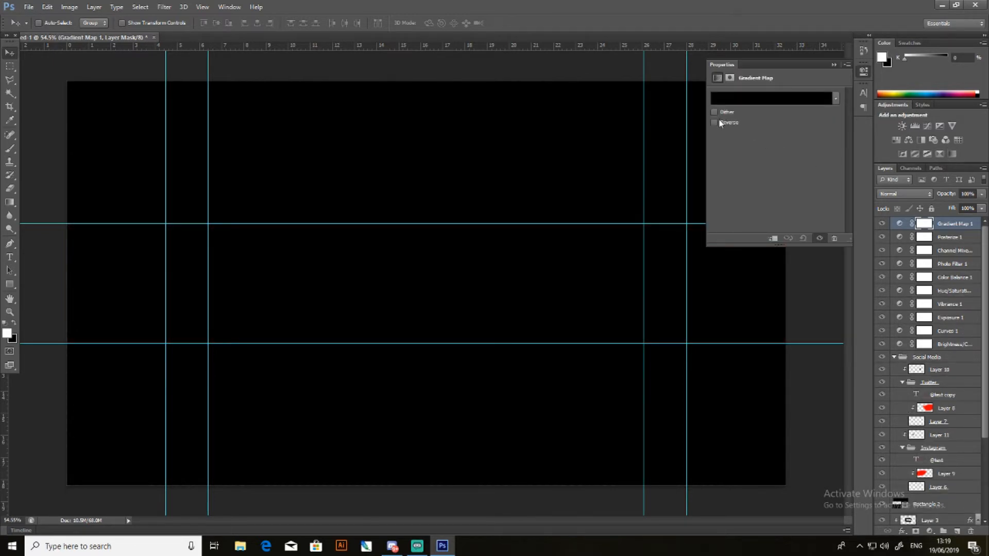
pyautogui.click(834, 102)
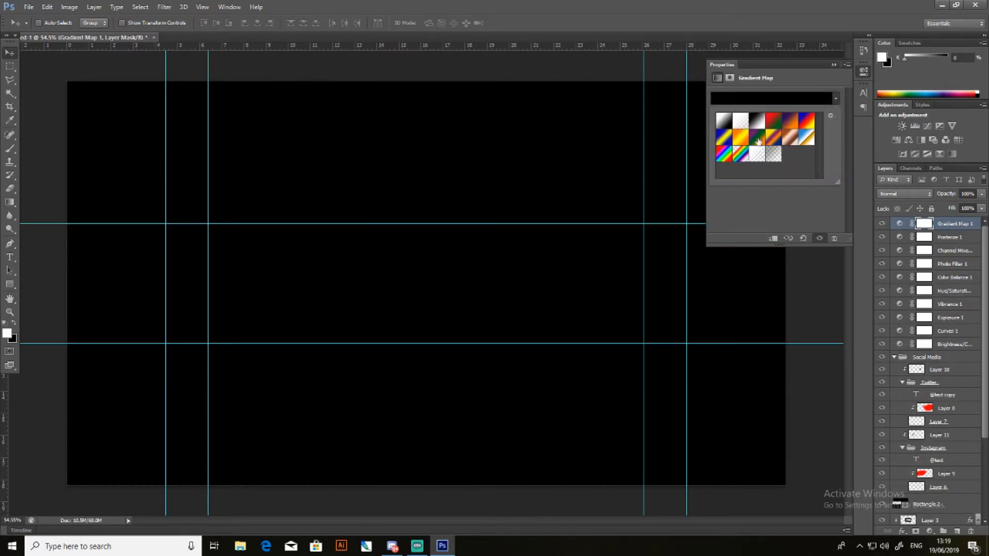
pyautogui.click(727, 128)
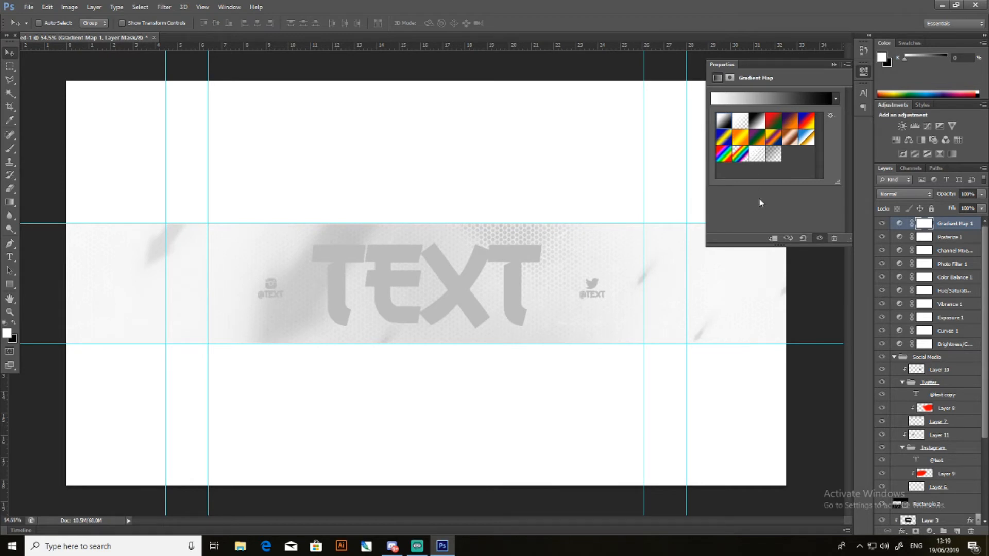
pyautogui.click(740, 121)
pyautogui.click(756, 122)
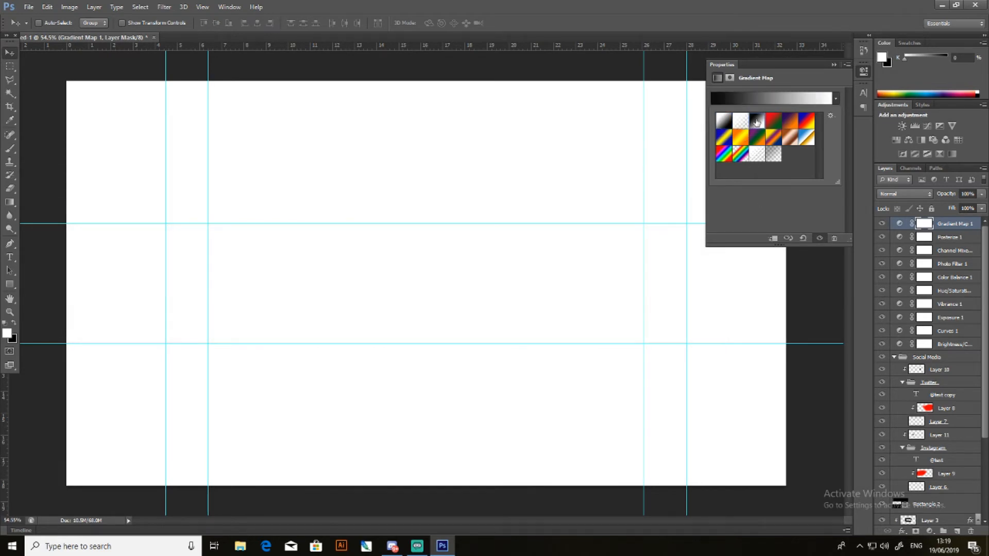
pyautogui.click(773, 121)
pyautogui.click(790, 122)
pyautogui.click(806, 122)
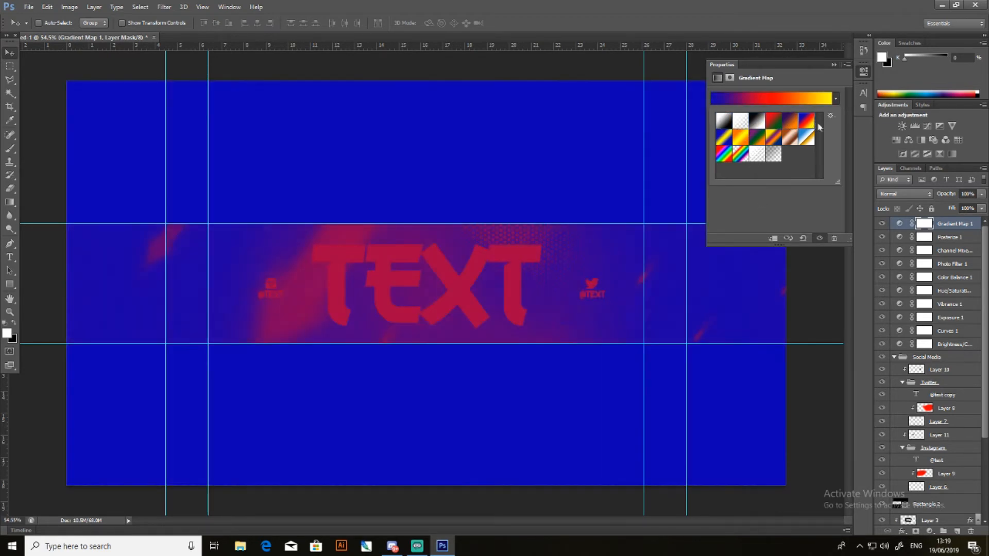
pyautogui.click(805, 139)
pyautogui.click(790, 137)
pyautogui.click(773, 138)
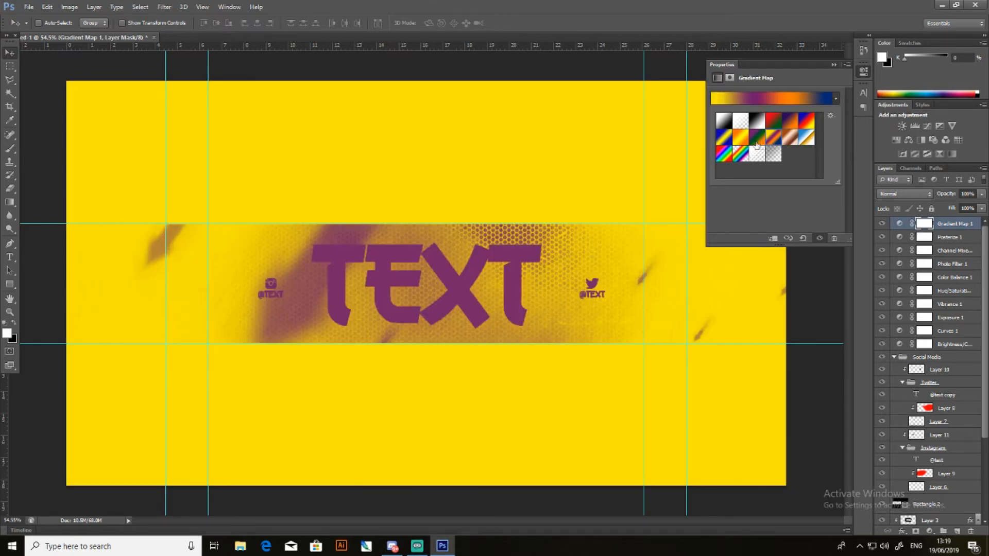
pyautogui.click(746, 141)
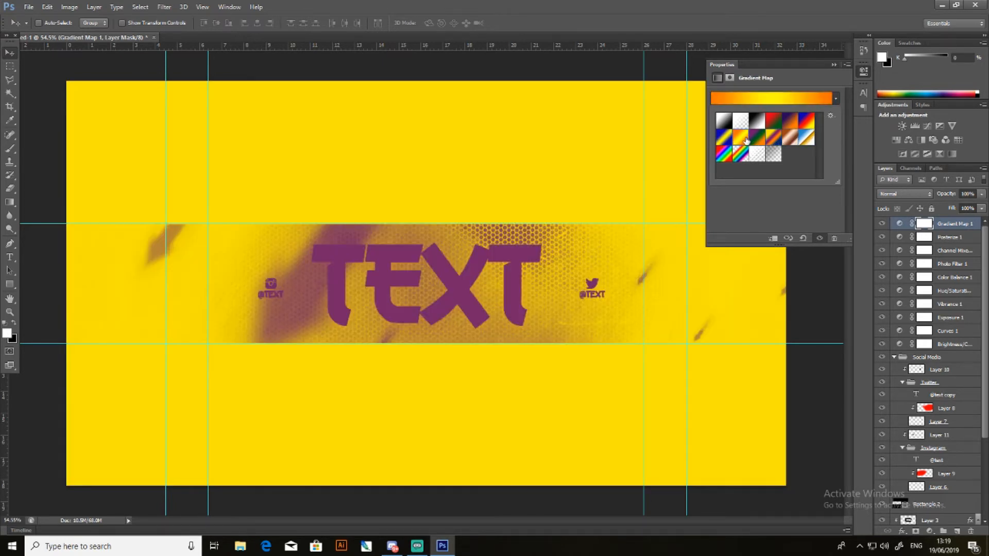
pyautogui.click(723, 139)
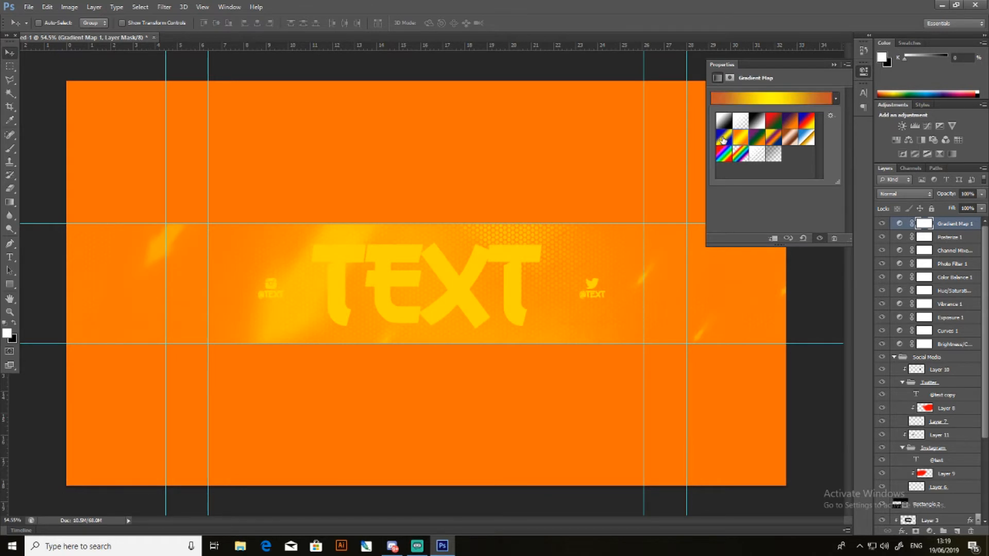
pyautogui.click(742, 155)
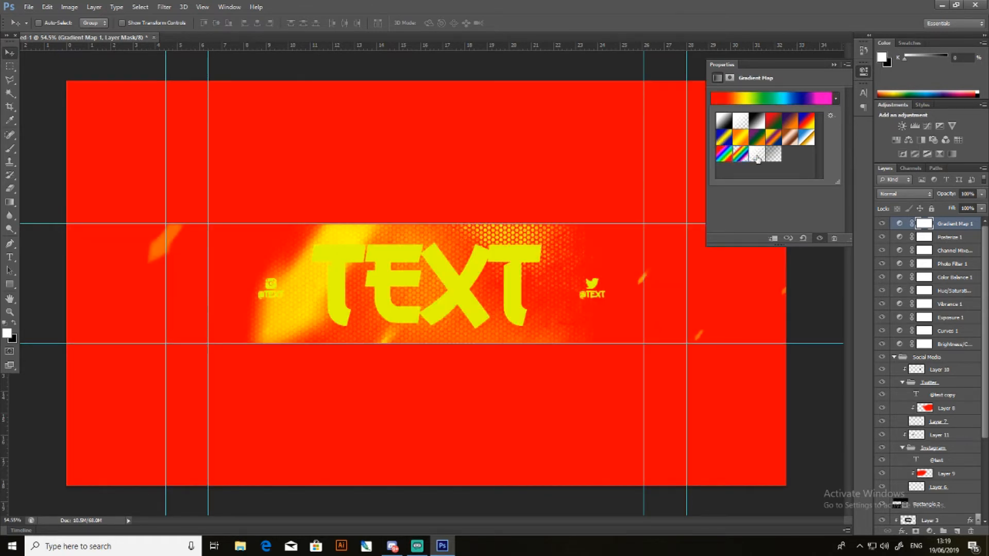
pyautogui.click(727, 156)
pyautogui.click(756, 156)
pyautogui.click(728, 156)
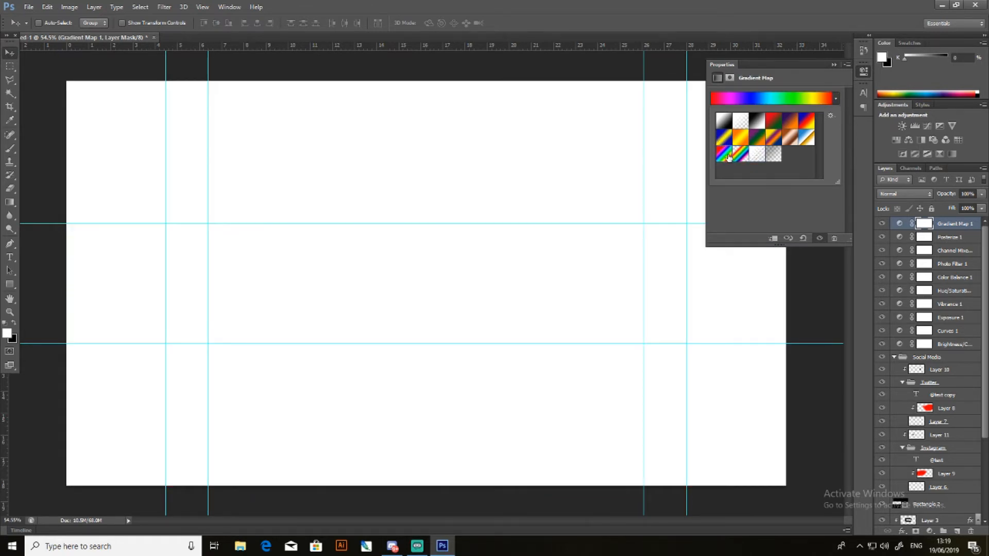
pyautogui.click(744, 157)
pyautogui.click(757, 156)
pyautogui.click(773, 155)
pyautogui.click(724, 121)
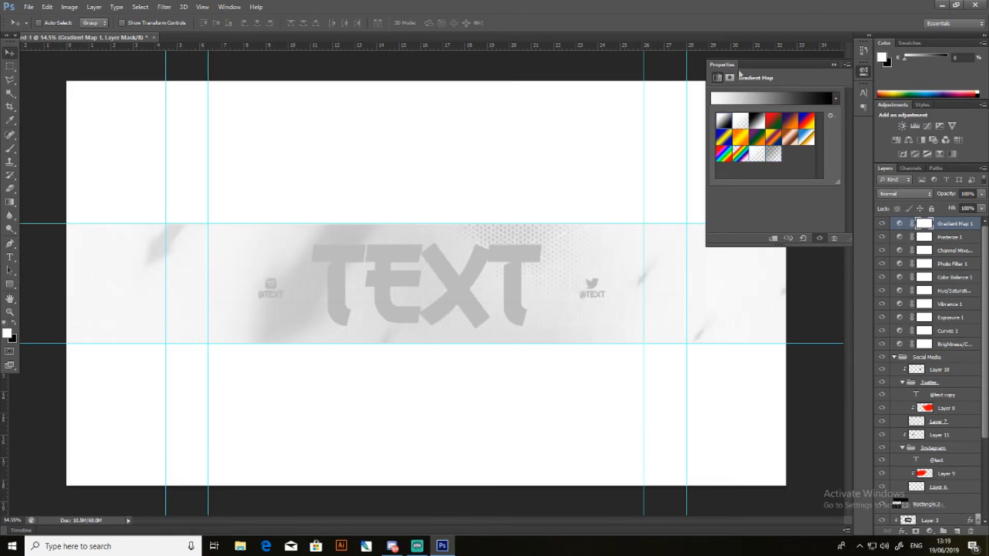
# - Check the Gradient Map's mask density and feather settings, and delete the Gradient Map layer
pyautogui.click(730, 77)
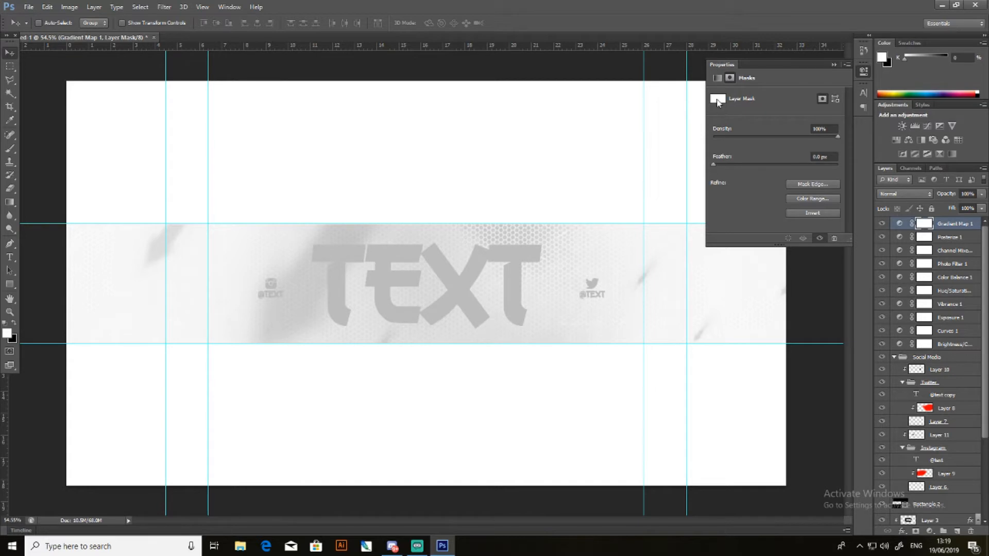
pyautogui.moveTo(714, 164); pyautogui.dragTo(615, 165)
pyautogui.click(718, 80)
pyautogui.click(833, 65)
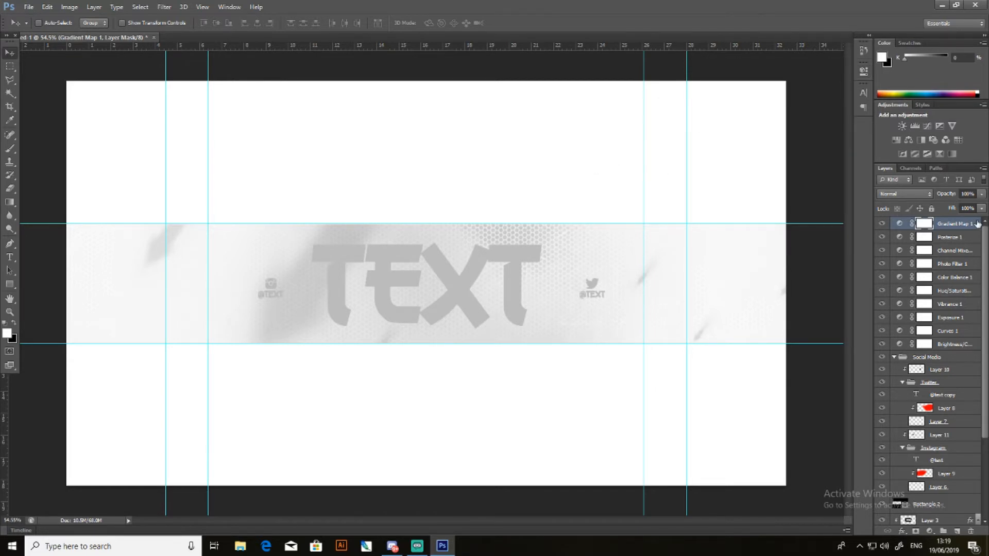
pyautogui.press('Delete')
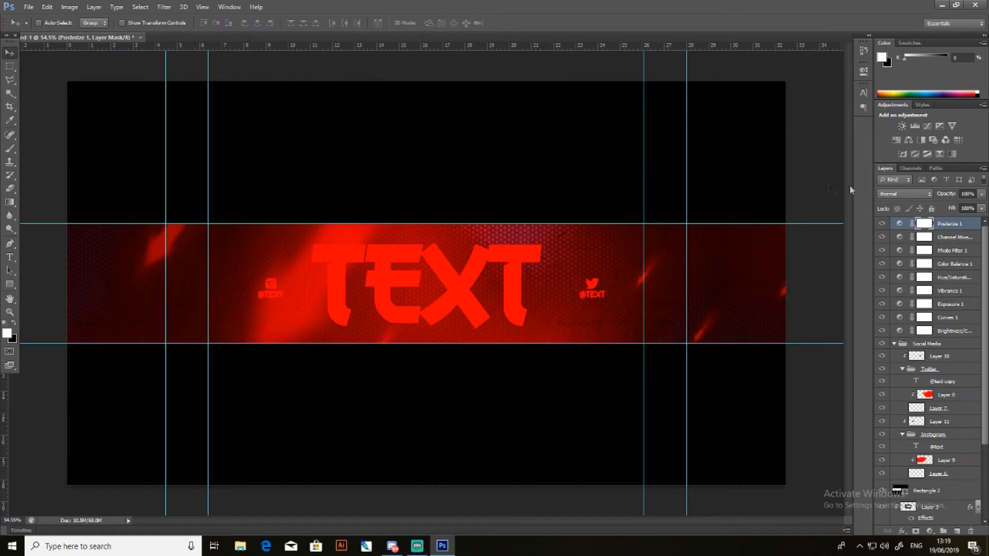
pyautogui.scroll(-2, 936, 304)
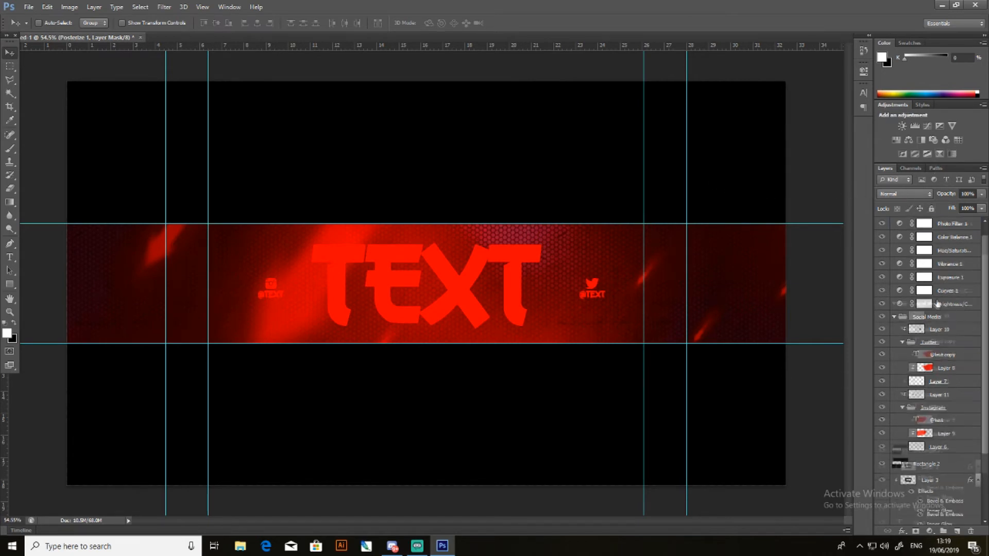
pyautogui.scroll(-3, 942, 324)
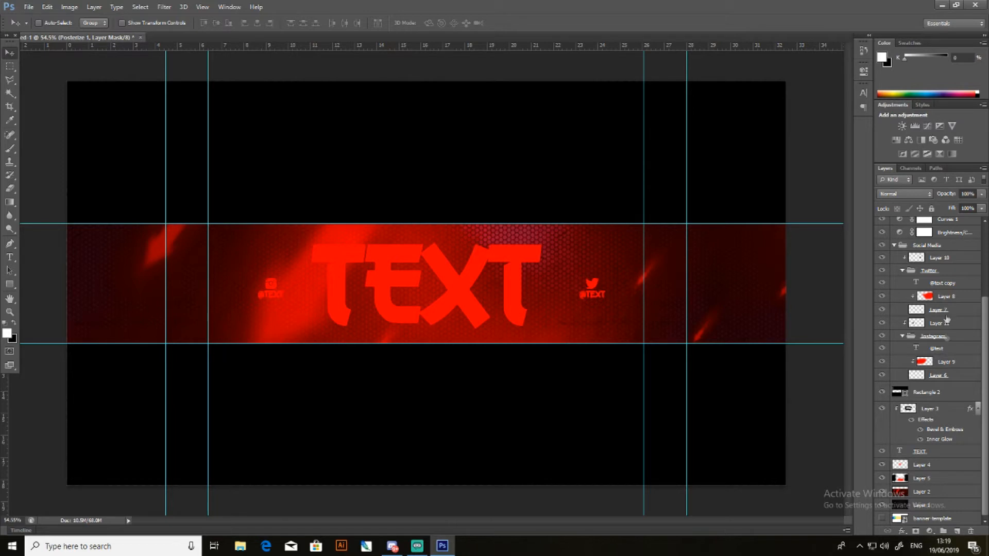
# - Delete the black Rectangle 2 layer and clear the full-width area above the upper horizontal guide from the background layers and Layer 3
pyautogui.click(922, 395)
pyautogui.press('Delete')
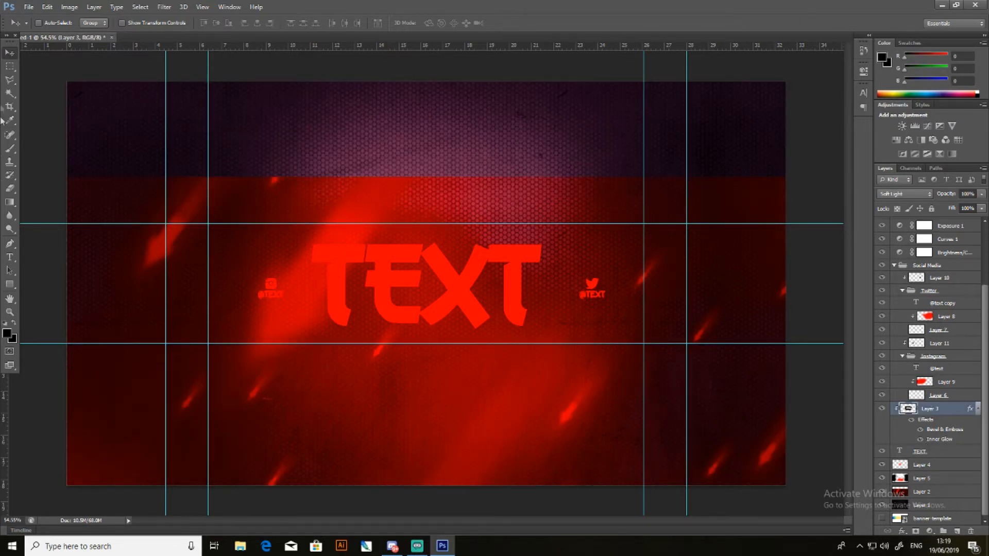
pyautogui.click(9, 66)
pyautogui.moveTo(67, 81); pyautogui.dragTo(797, 222)
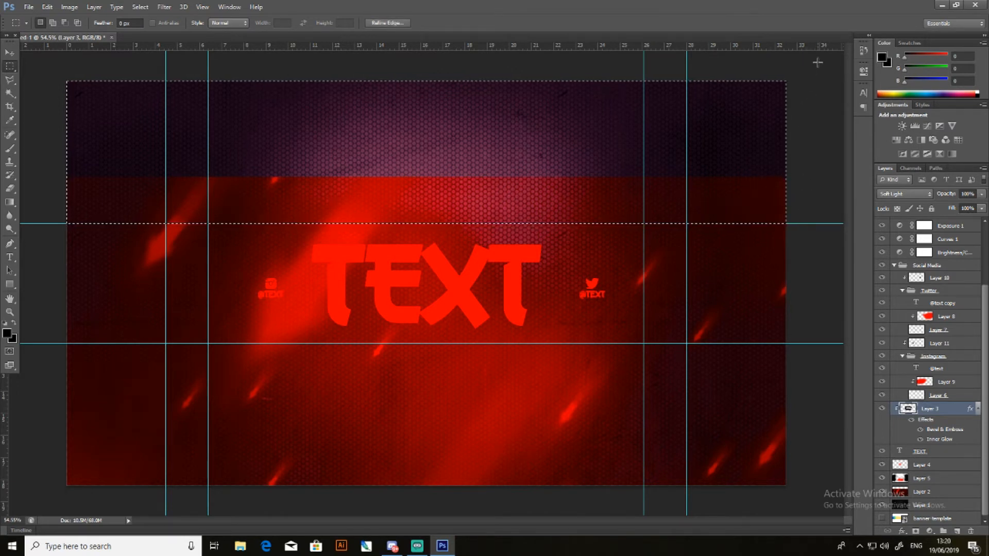
pyautogui.moveTo(817, 62); pyautogui.dragTo(721, 132)
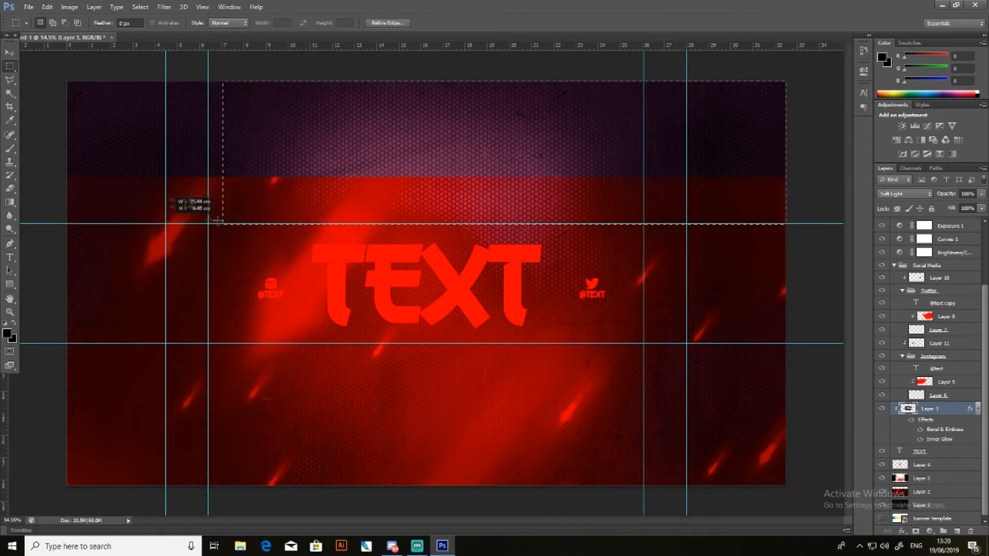
pyautogui.moveTo(117, 221); pyautogui.dragTo(58, 223)
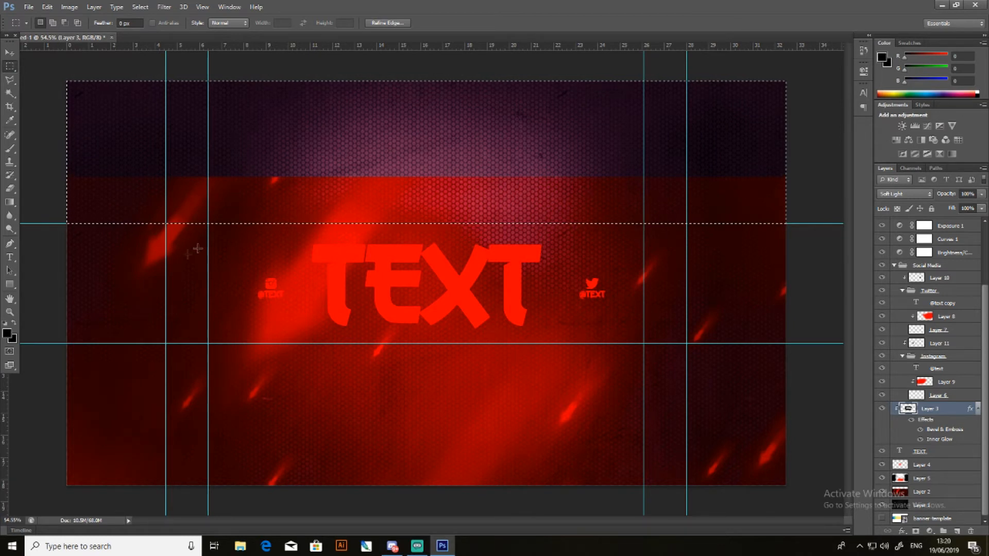
pyautogui.click(948, 506)
pyautogui.press('Delete')
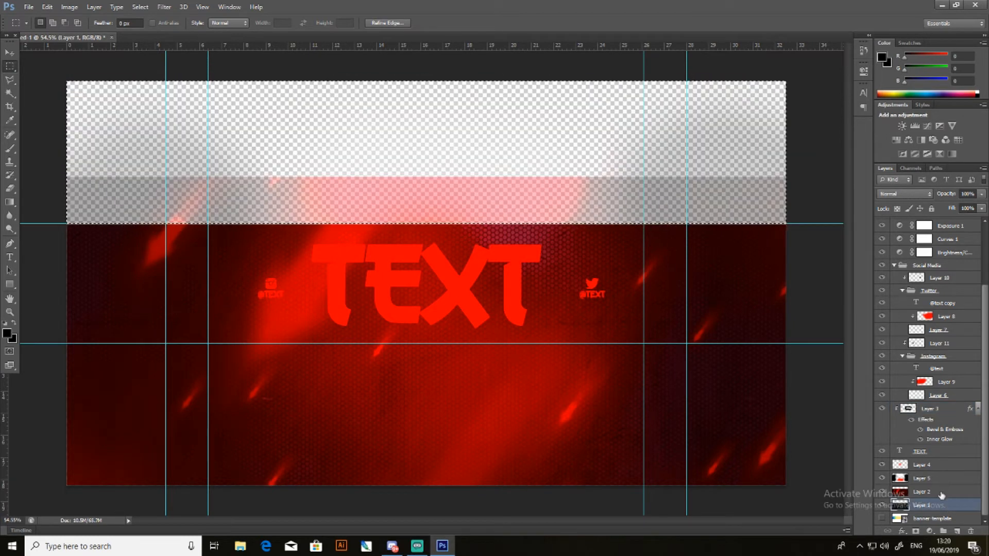
pyautogui.click(943, 450)
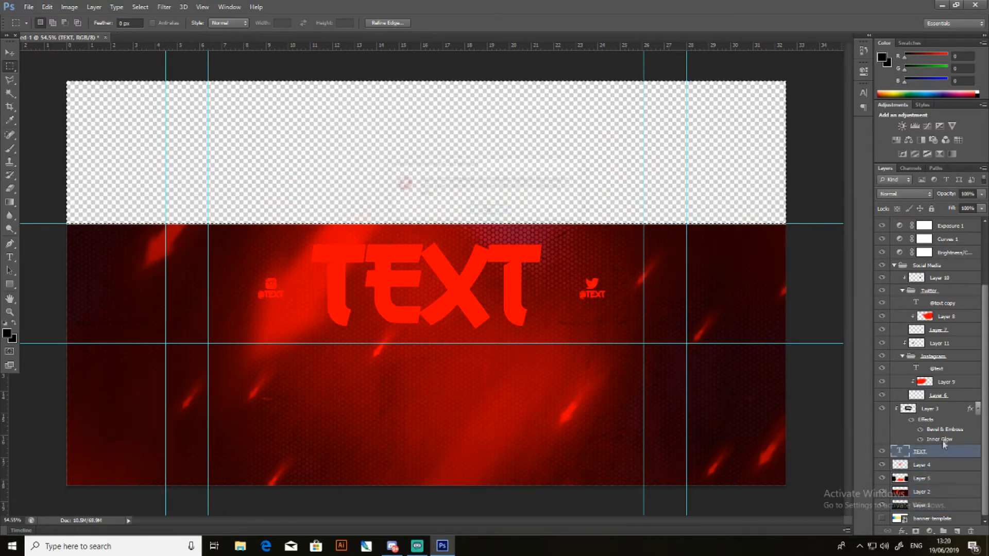
pyautogui.click(929, 410)
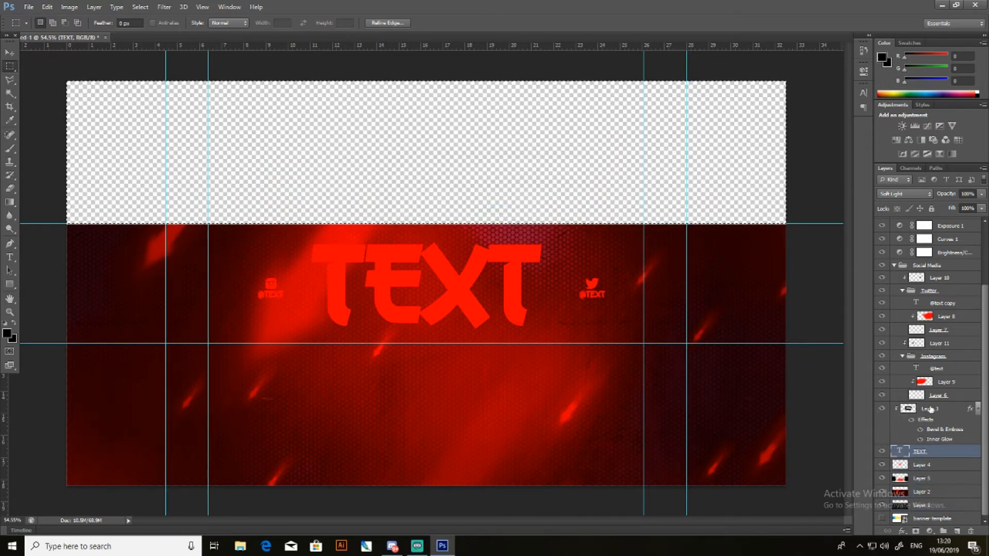
pyautogui.press('Delete')
# - Clear the same upper area from the Instagram artwork, including Layer 9 and Layer 11, trying the text layer and group as well
pyautogui.click(937, 398)
pyautogui.click(942, 384)
pyautogui.press('Delete')
pyautogui.click(942, 370)
pyautogui.press('Delete')
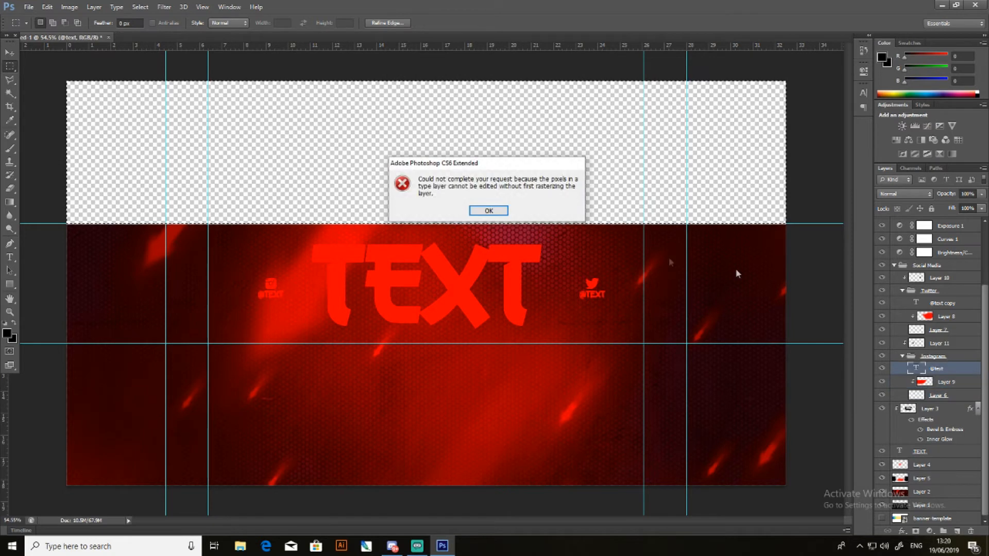
pyautogui.click(953, 359)
pyautogui.press('Delete')
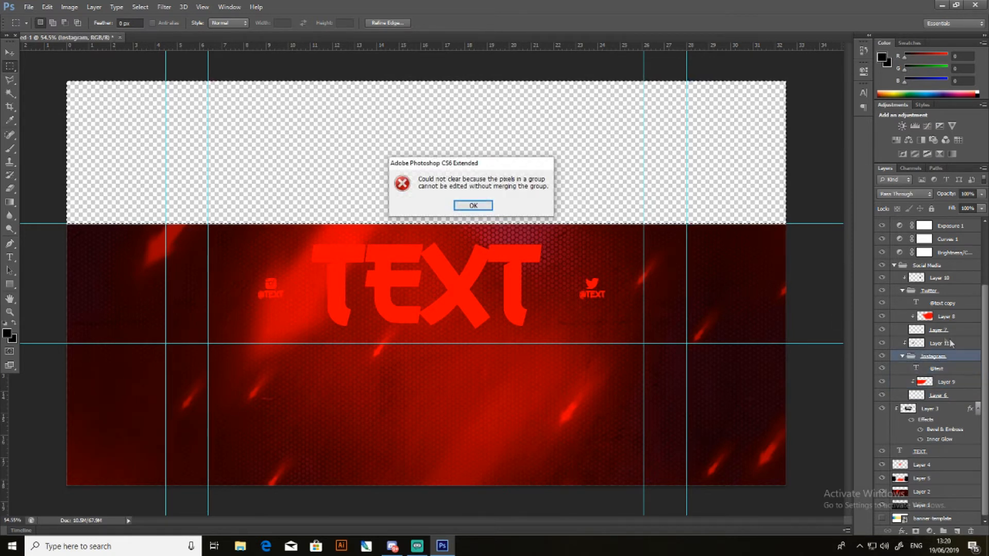
pyautogui.click(473, 206)
pyautogui.click(938, 343)
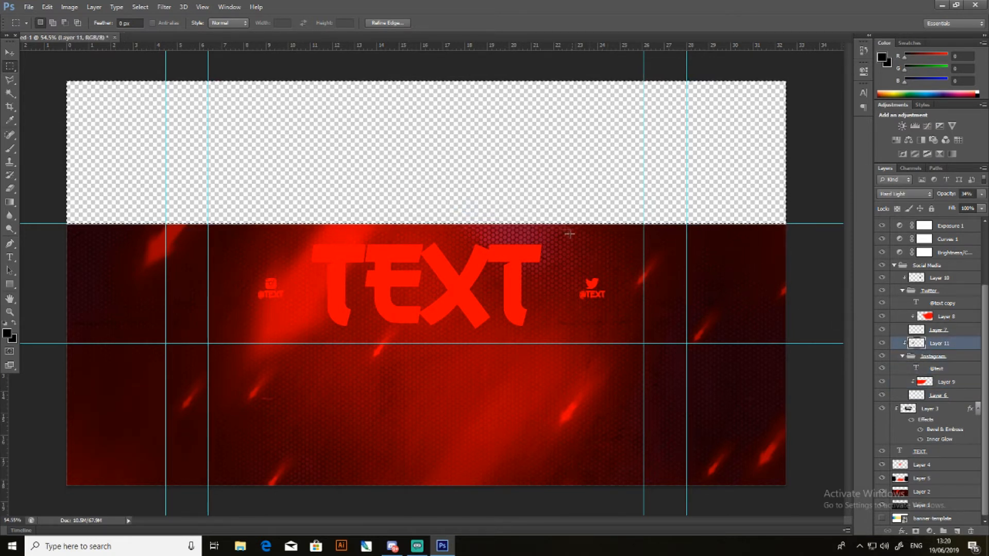
# - Clear the upper area from the Twitter artwork, Layers 7, 8 and 10, trying its text layer and group too
pyautogui.click(936, 320)
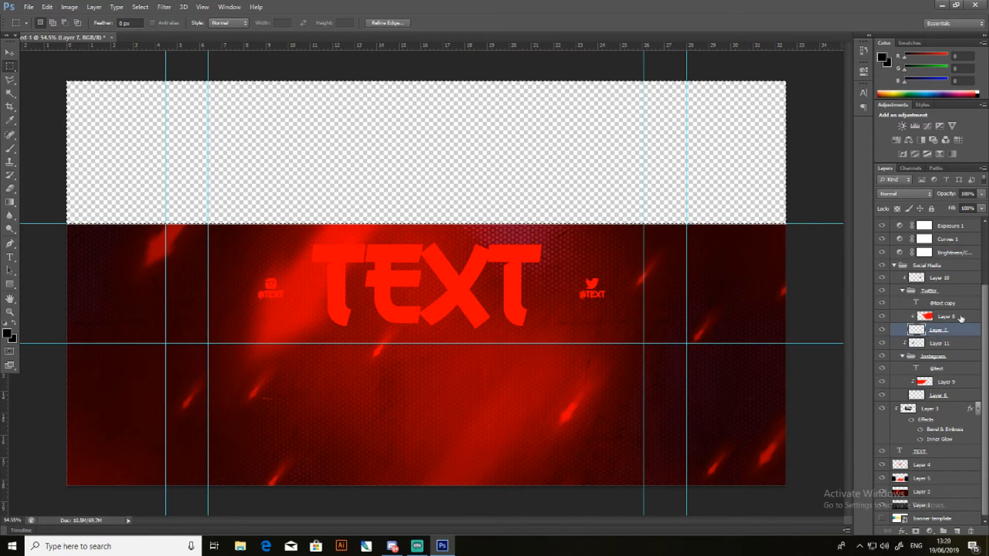
pyautogui.click(954, 303)
pyautogui.press('Delete')
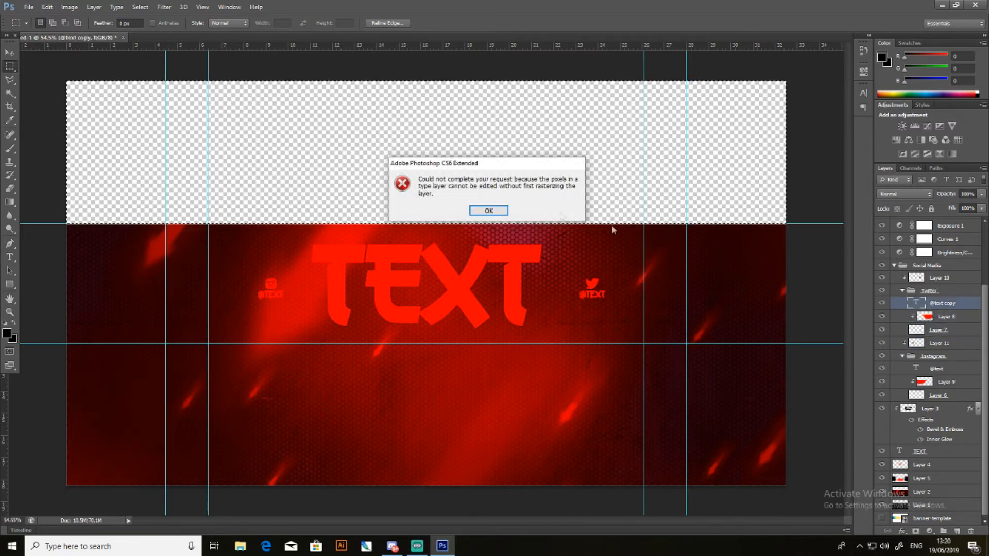
pyautogui.click(922, 290)
pyautogui.press('Delete')
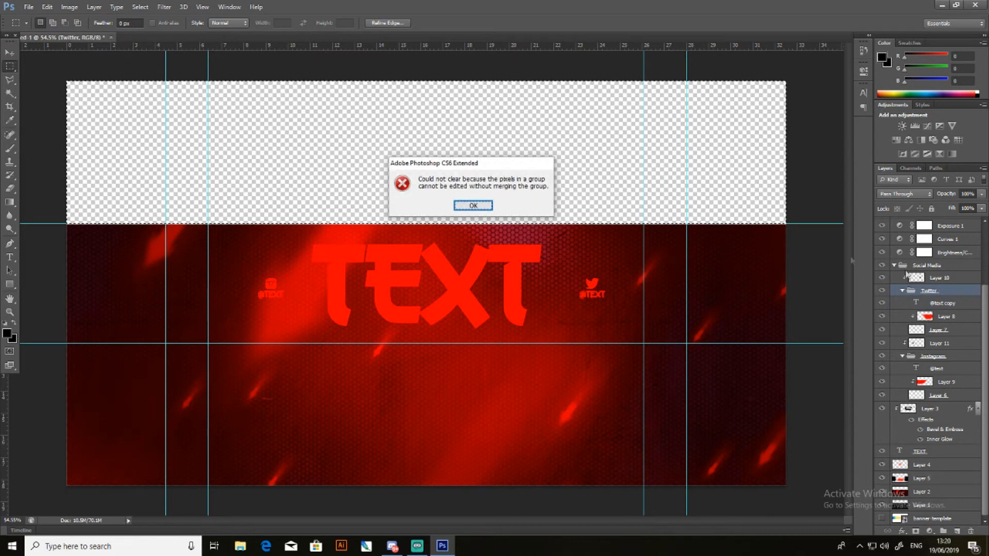
pyautogui.click(944, 278)
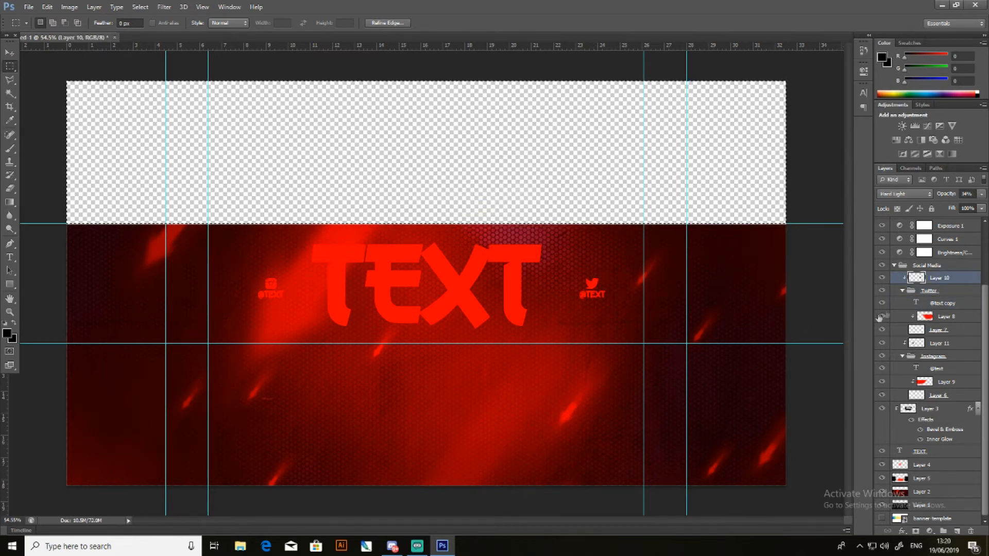
pyautogui.scroll(1, 935, 309)
pyautogui.click(945, 292)
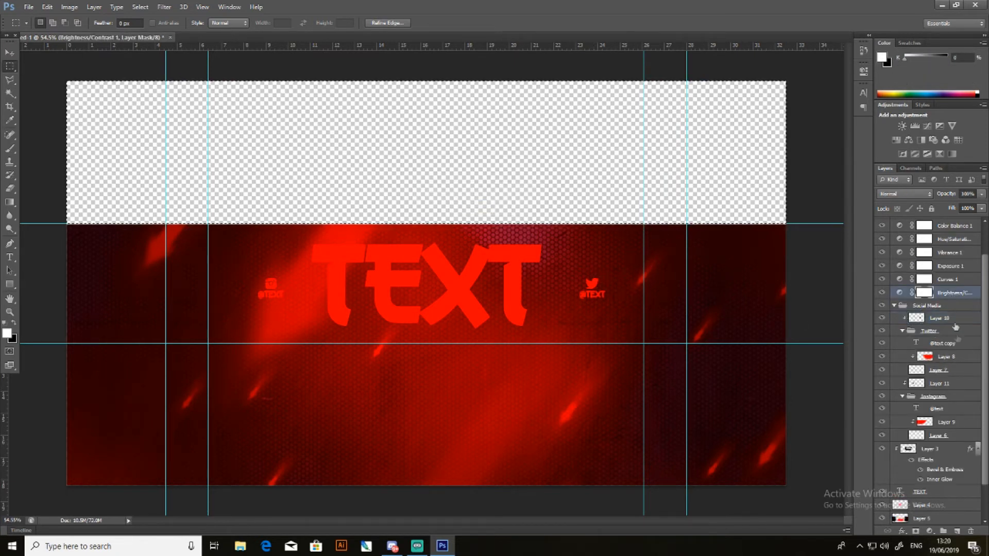
pyautogui.scroll(-1, 942, 386)
pyautogui.scroll(2, 940, 412)
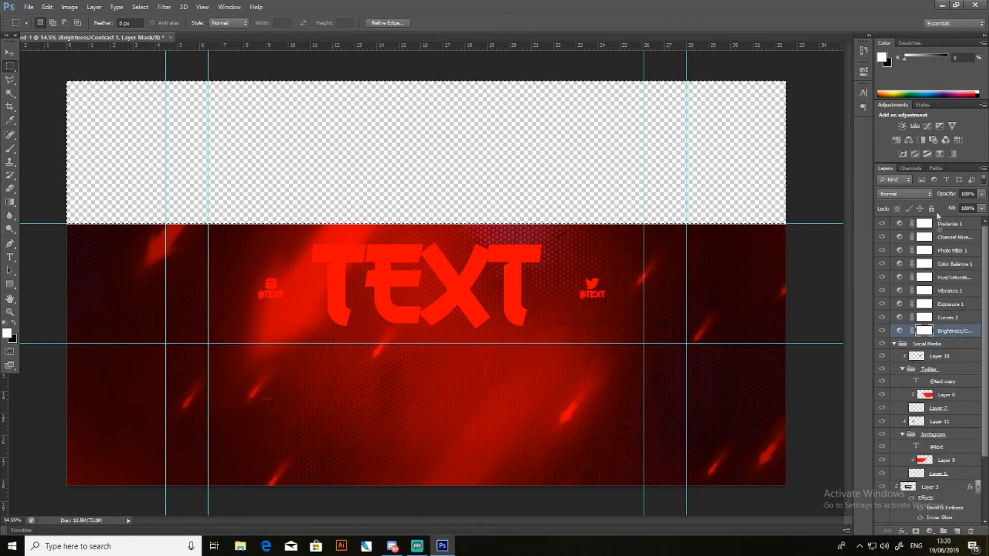
pyautogui.scroll(-2, 946, 329)
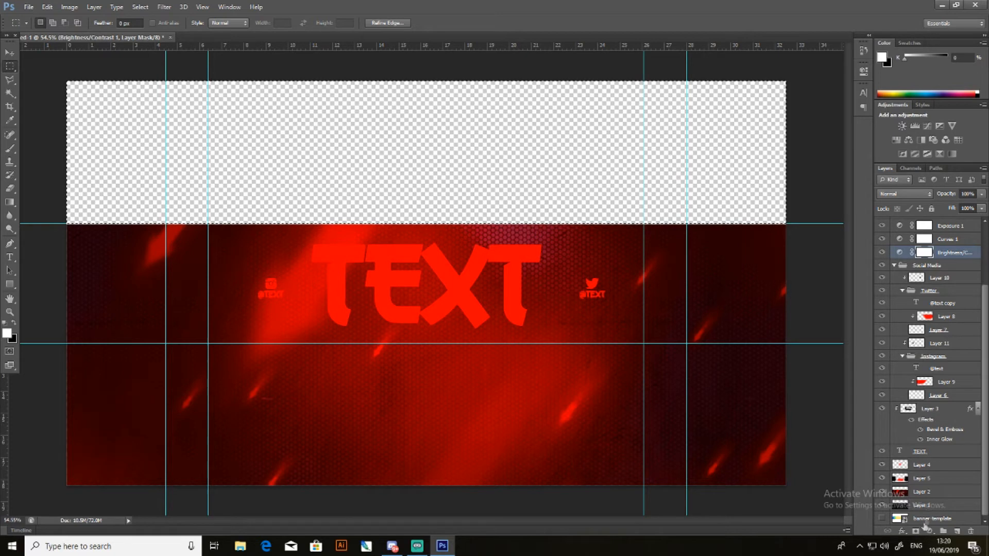
# - Clear the full-width area below the lower horizontal guide from Layers 1, 2, 5 and 4, and try it on the TEXT layer
pyautogui.moveTo(813, 504); pyautogui.dragTo(41, 343)
pyautogui.click(935, 507)
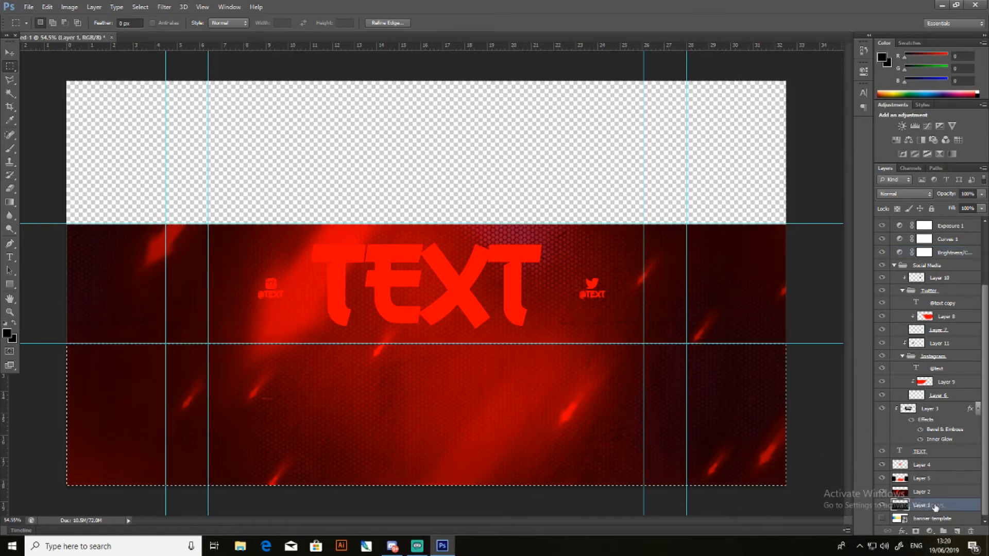
pyautogui.press('Delete')
pyautogui.click(935, 492)
pyautogui.press('Delete')
pyautogui.click(935, 478)
pyautogui.press('Delete')
pyautogui.click(935, 465)
pyautogui.click(937, 453)
pyautogui.press('Delete')
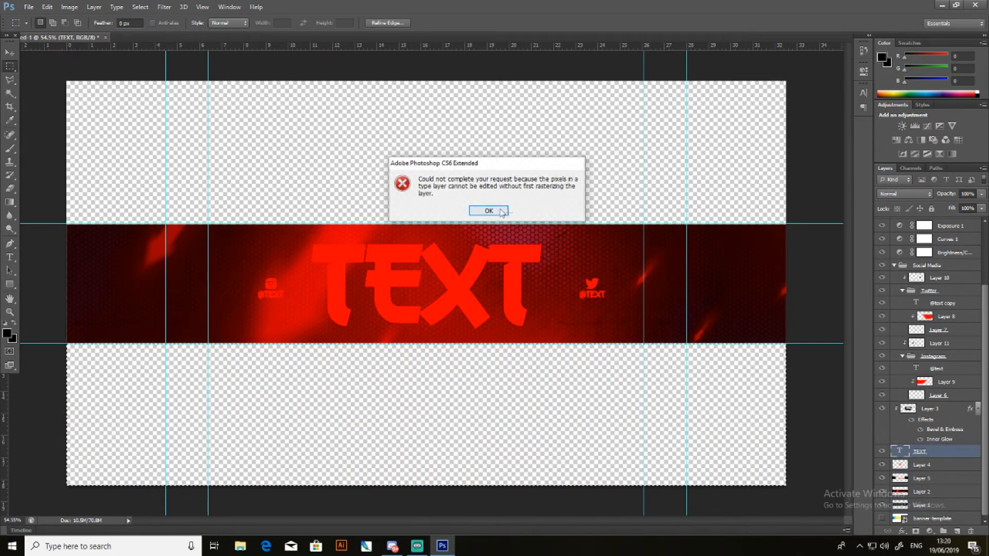
pyautogui.press('Return')
# - Clear the lower area from Layer 3 and the Instagram artwork up to Layer 11, trying its text layer as well
pyautogui.click(938, 408)
pyautogui.click(946, 389)
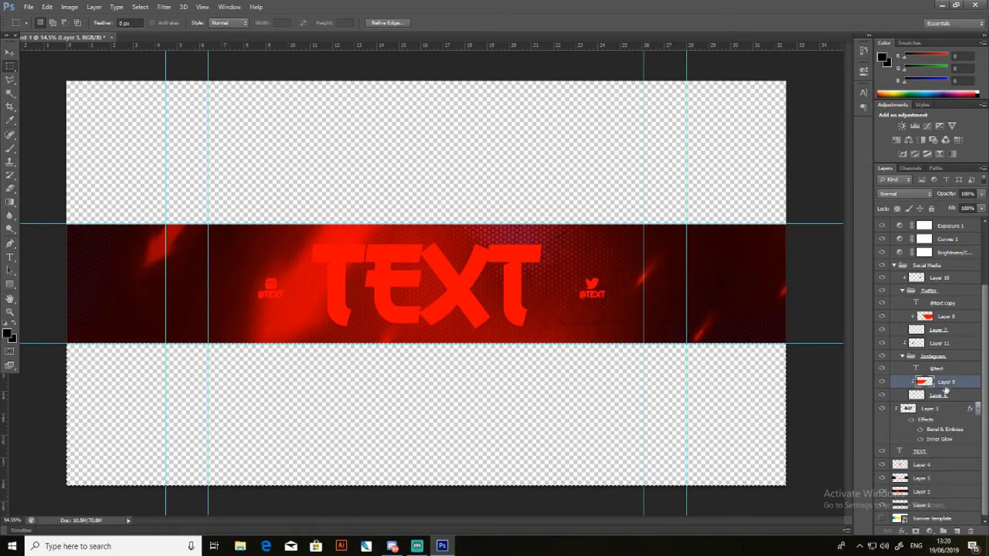
pyautogui.click(919, 369)
pyautogui.press('Delete')
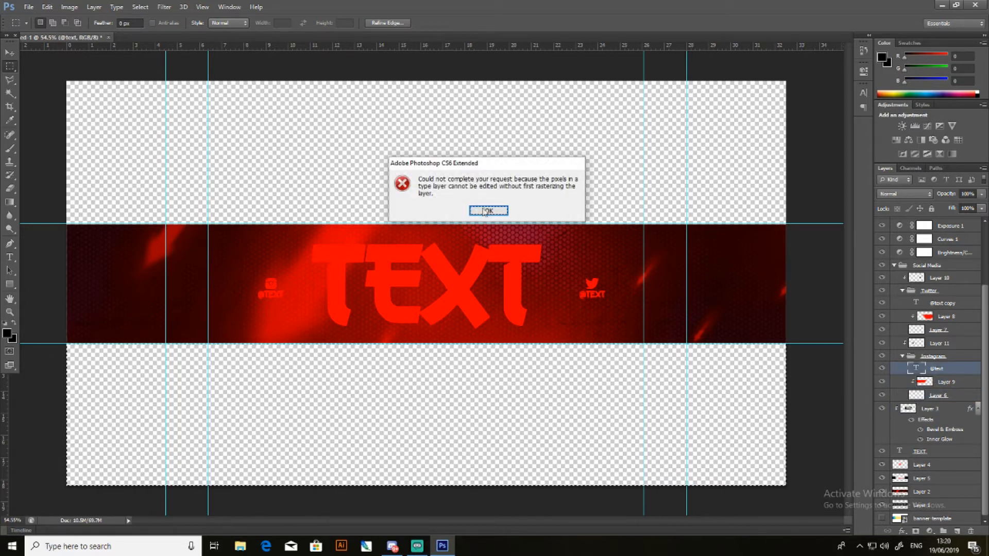
pyautogui.press('Return')
pyautogui.click(942, 344)
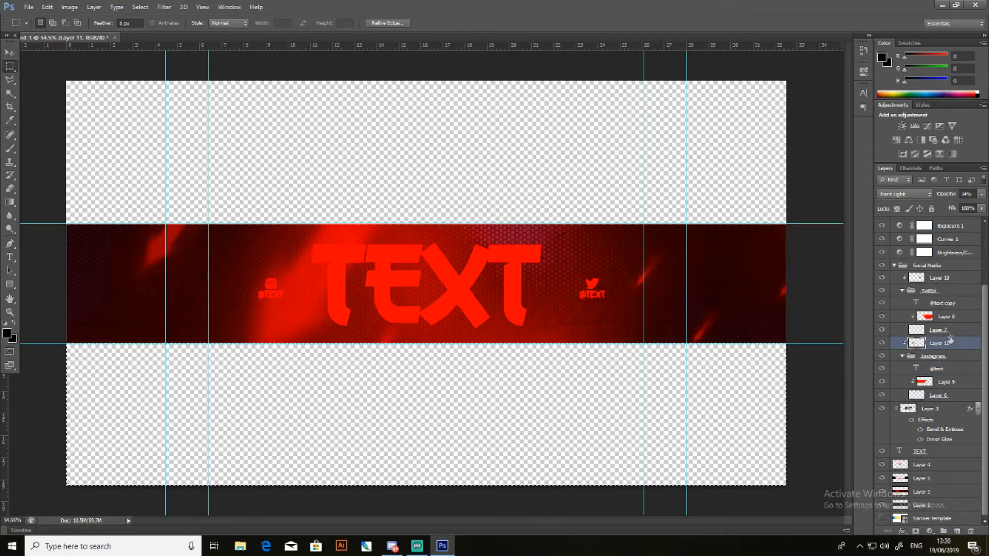
# - Clear the lower area from the Twitter artwork up to Layer 10, drop the selection and switch to the Move tool
pyautogui.click(950, 330)
pyautogui.click(961, 318)
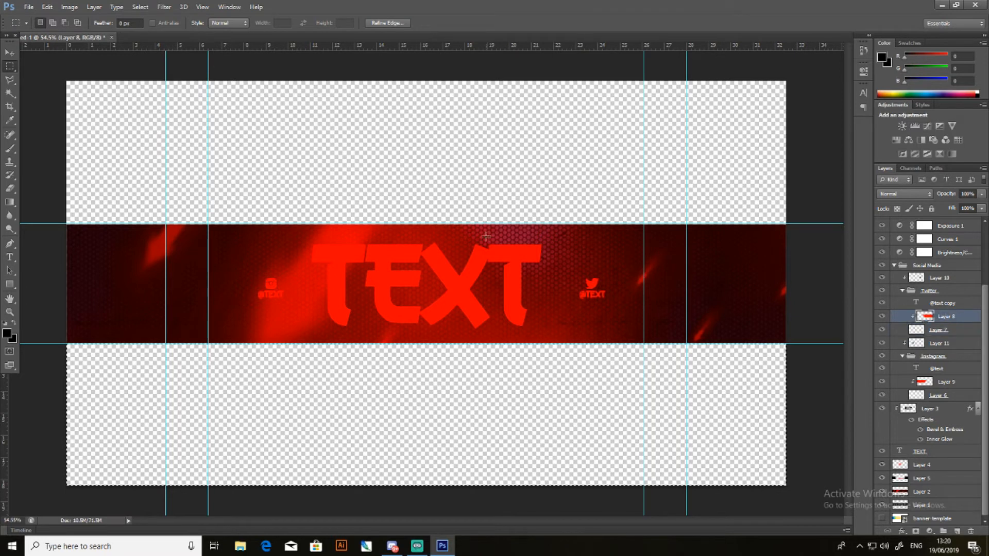
pyautogui.click(950, 304)
pyautogui.press('Delete')
pyautogui.click(494, 210)
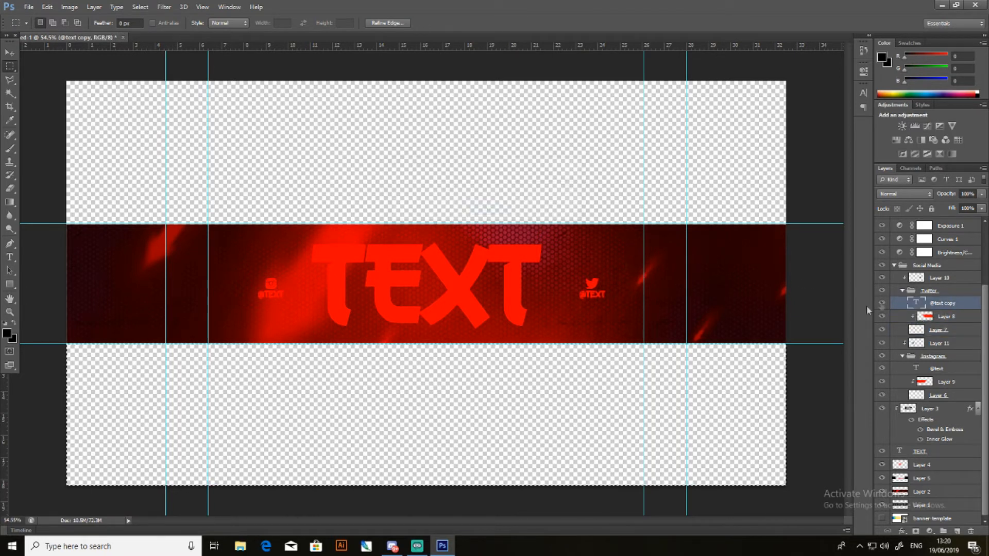
pyautogui.click(939, 279)
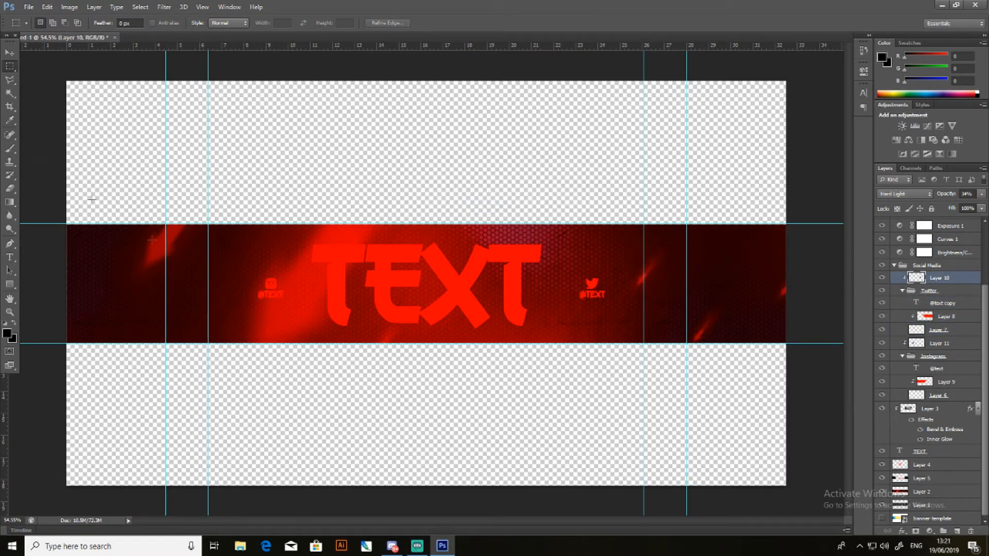
pyautogui.click(10, 53)
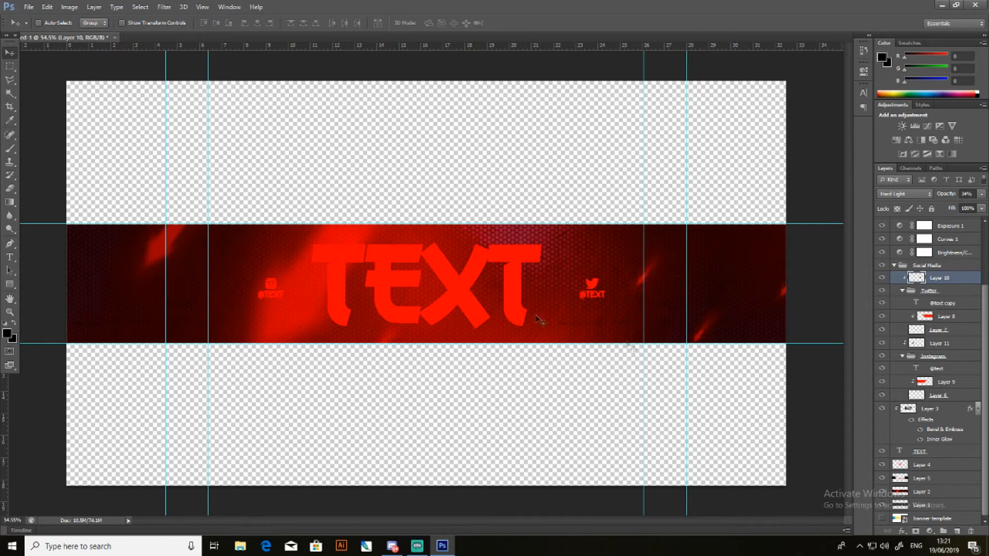
# - Select the banner template layer, start saving the document under a new name and choose the Graphics Work folder as the location
pyautogui.scroll(2, 946, 424)
pyautogui.scroll(-2, 946, 424)
pyautogui.click(926, 517)
pyautogui.click(28, 7)
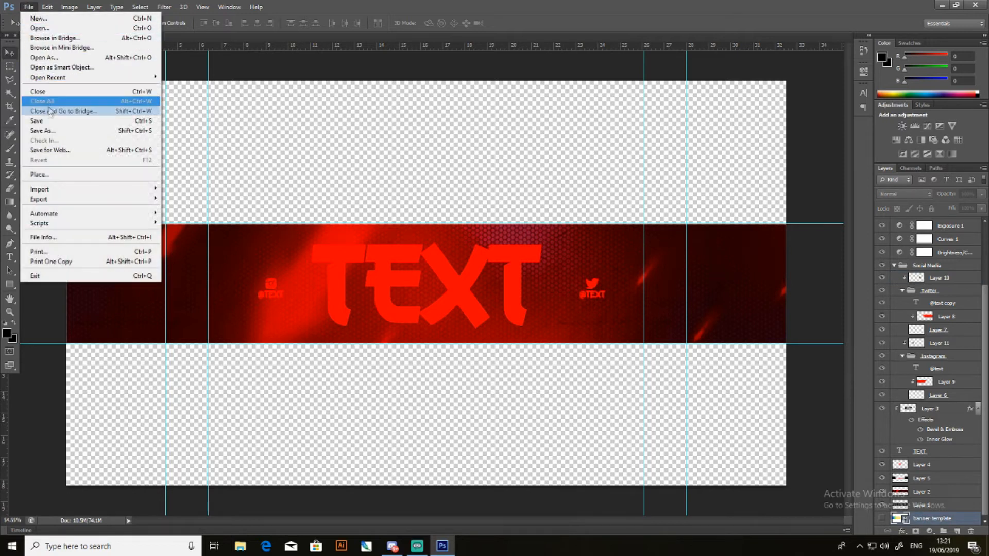
pyautogui.click(44, 131)
pyautogui.click(376, 149)
pyautogui.scroll(-5, 489, 170)
pyautogui.scroll(3, 470, 185)
pyautogui.doubleClick(474, 178)
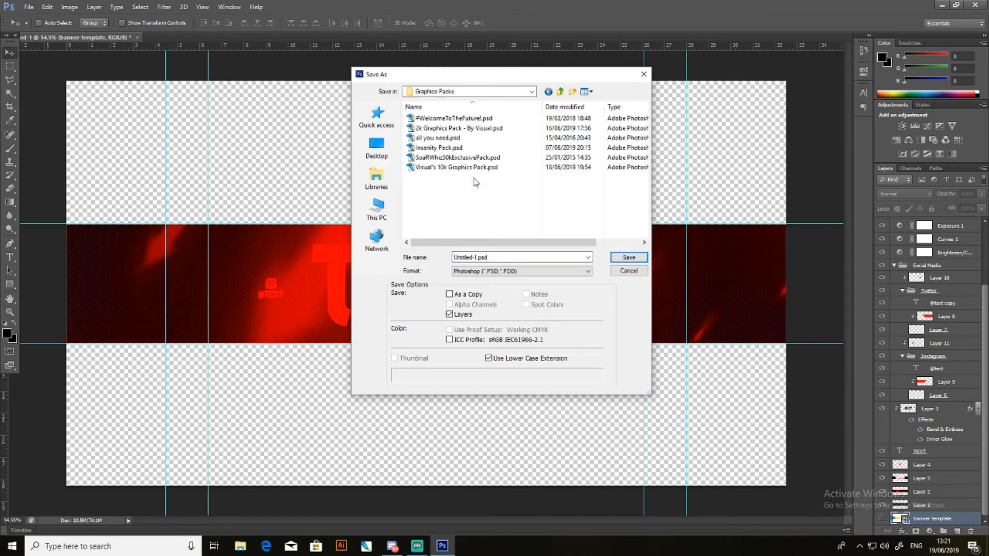
pyautogui.click(461, 93)
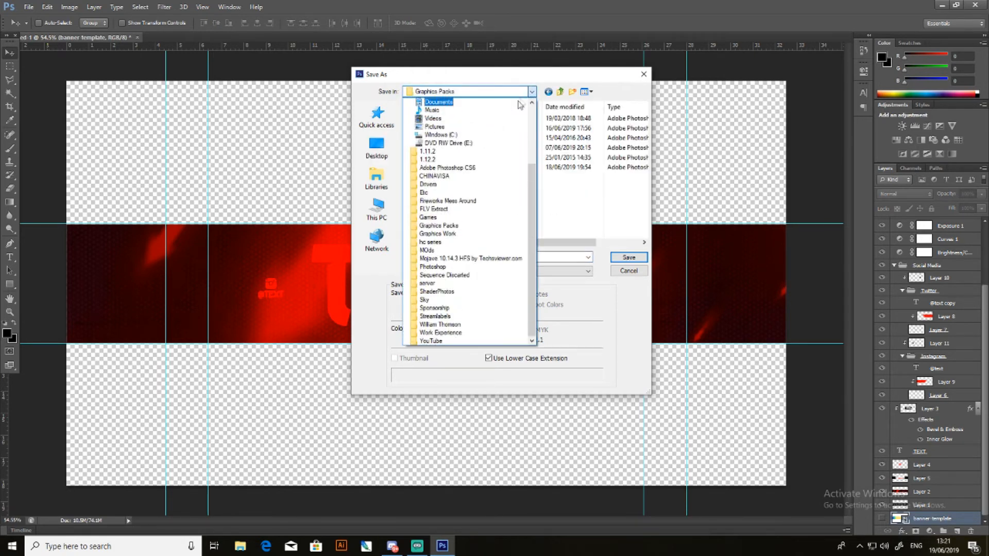
pyautogui.click(454, 227)
pyautogui.click(479, 93)
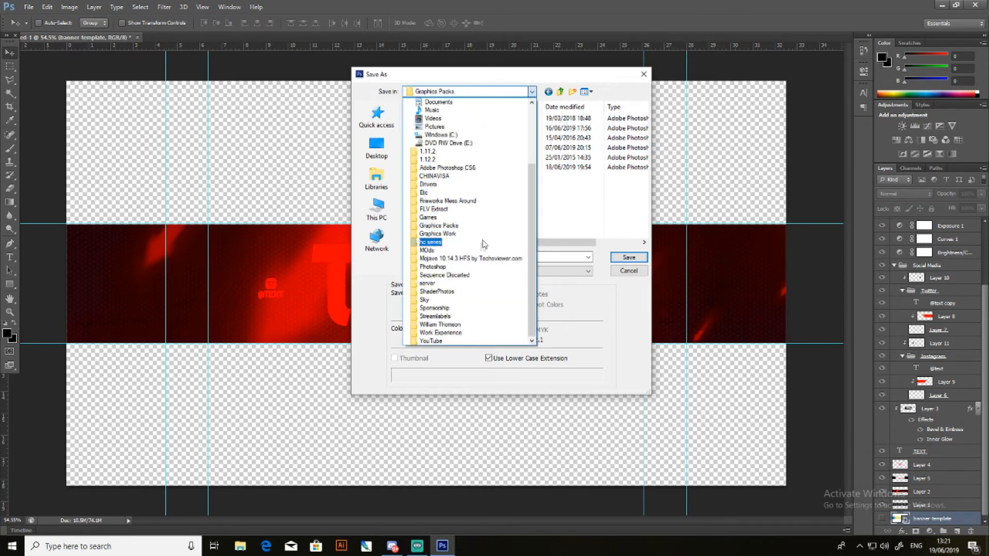
pyautogui.click(464, 234)
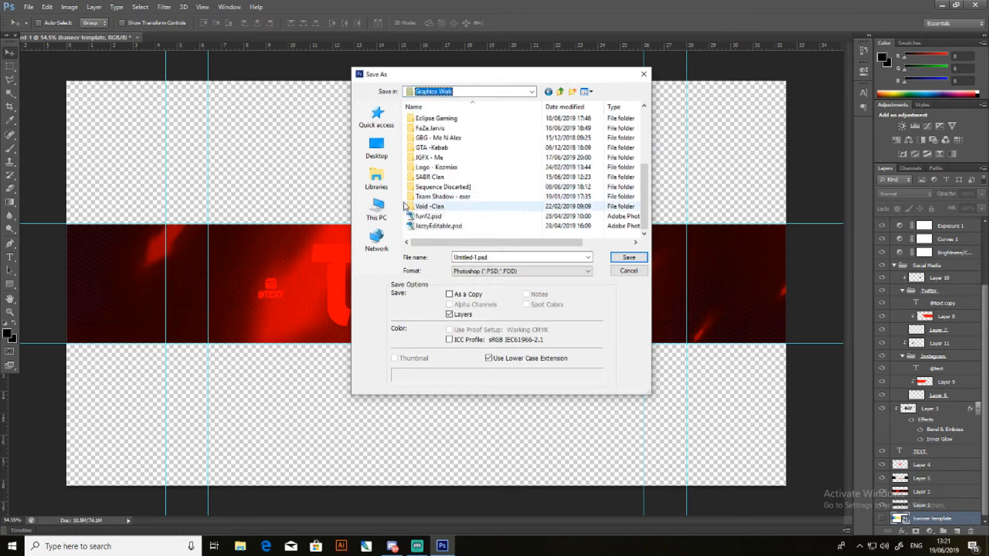
# - Create a new folder named BannerTut inside Graphics Work and open it
pyautogui.rightClick(404, 203)
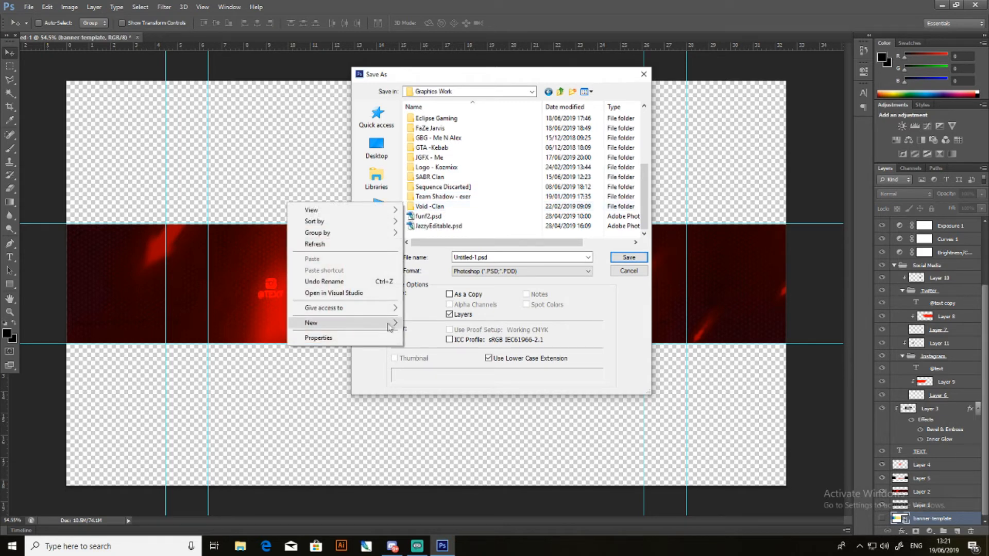
pyautogui.click(414, 324)
pyautogui.write('Banne')
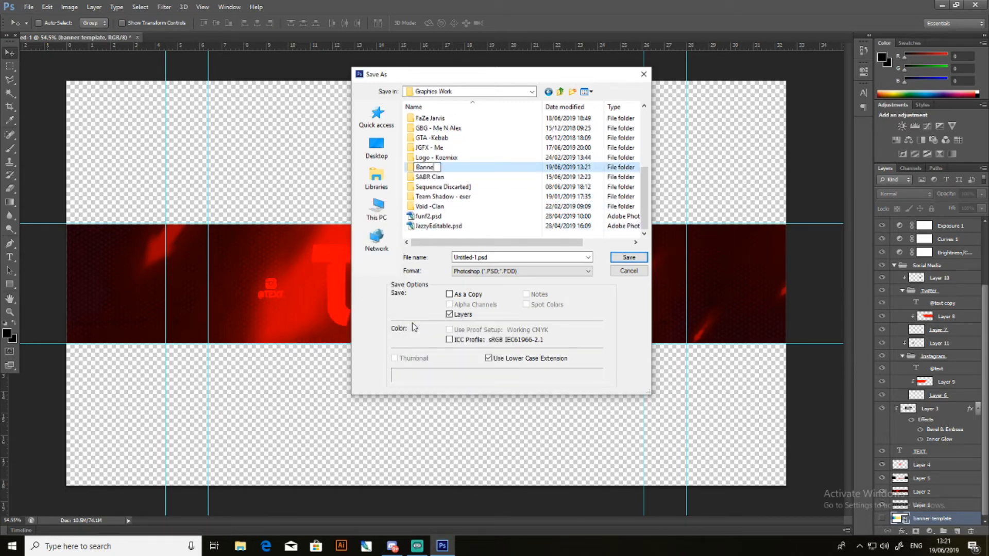
pyautogui.write('rTut')
pyautogui.press('Return')
pyautogui.doubleClick(435, 168)
# - Name the file BannerEdge, choose the PNG format and save it in the BannerTut folder, accepting the PNG options
pyautogui.doubleClick(477, 256)
pyautogui.doubleClick(476, 256)
pyautogui.moveTo(477, 257); pyautogui.dragTo(420, 263)
pyautogui.write('BannerEdge')
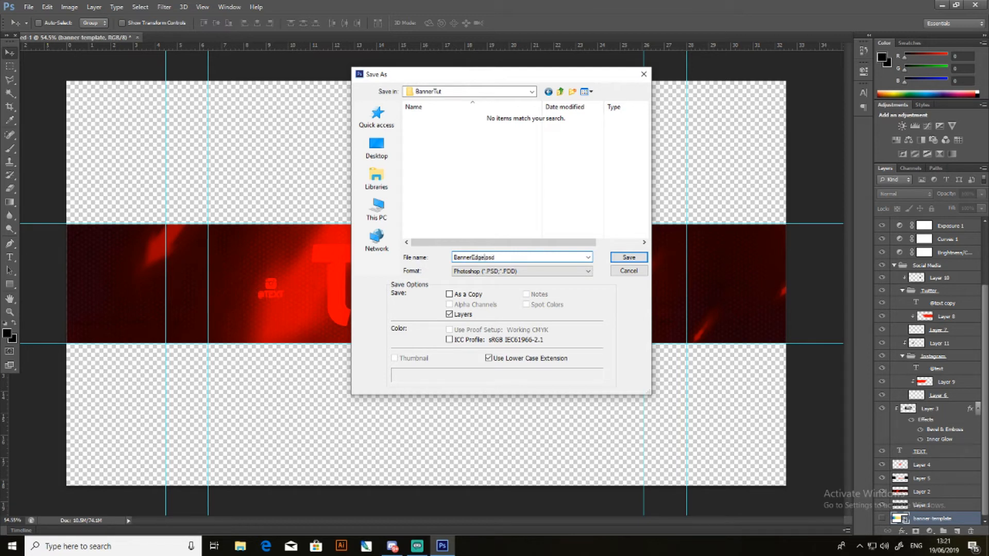
pyautogui.click(466, 265)
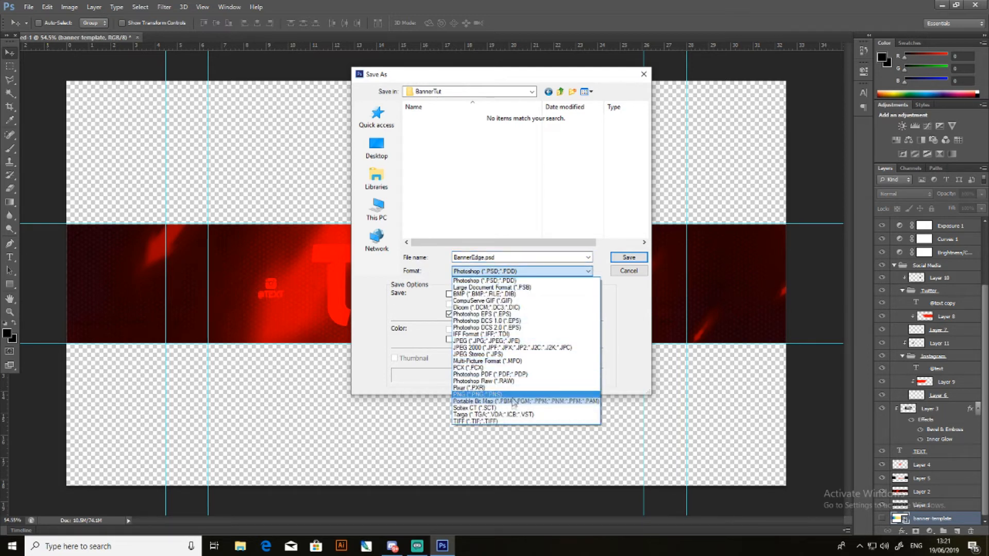
pyautogui.click(515, 400)
pyautogui.click(623, 260)
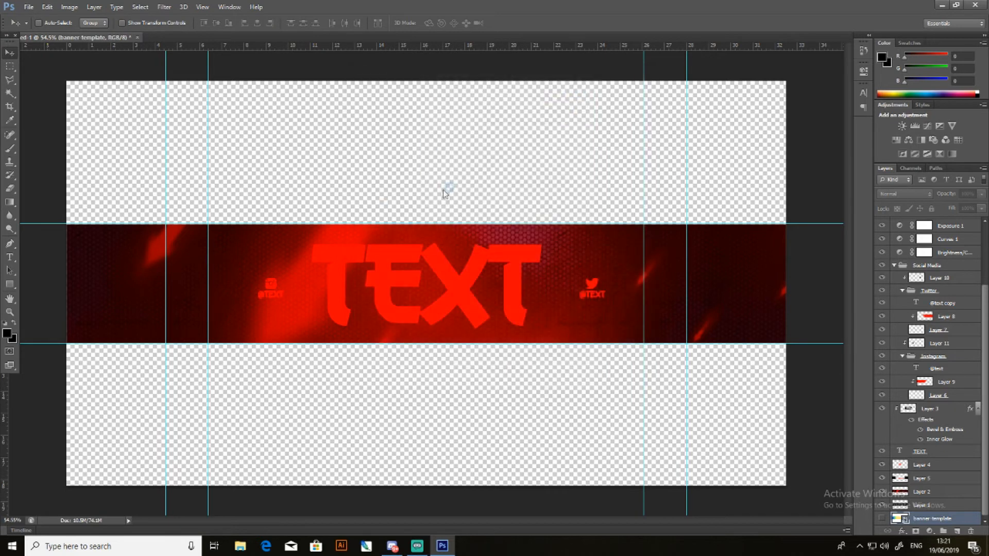
pyautogui.click(447, 179)
pyautogui.click(528, 170)
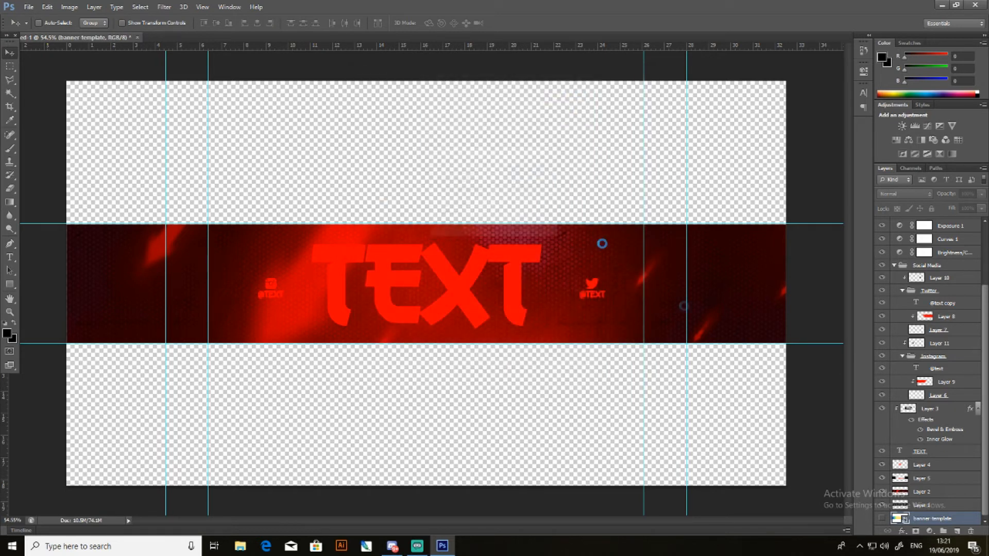
# - Add a new empty layer above the Posterize 1 adjustment at the top of the layer stack
pyautogui.scroll(3, 933, 354)
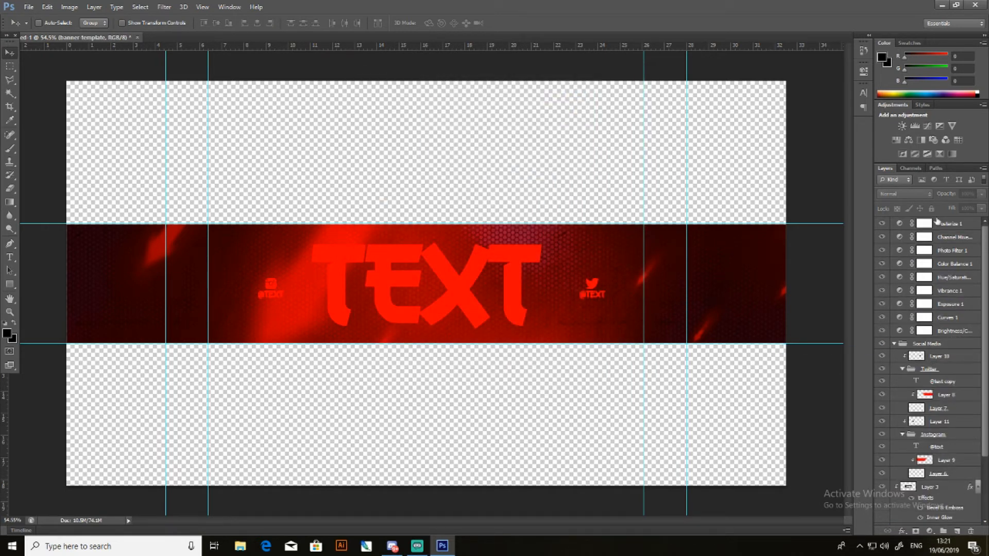
pyautogui.click(939, 224)
pyautogui.click(957, 531)
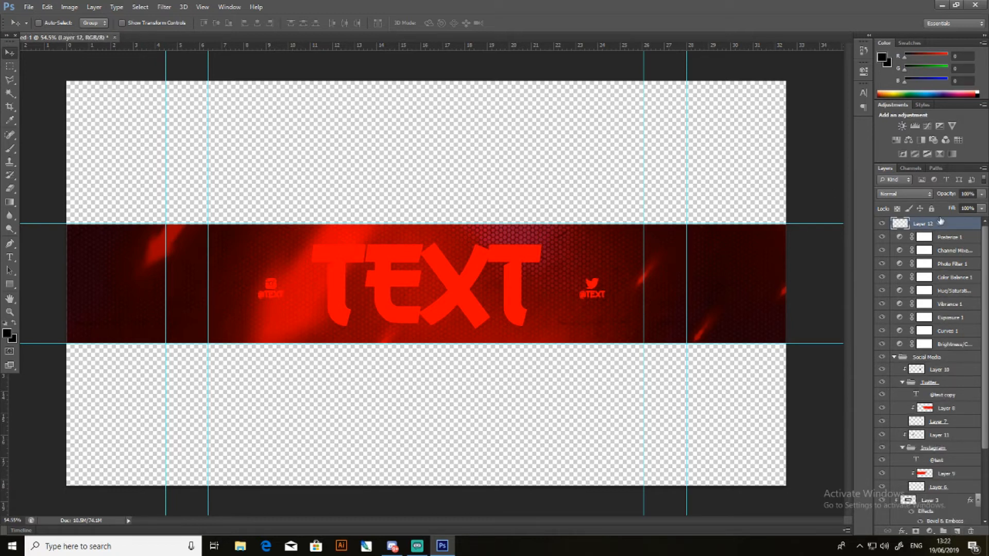
# - Group the adjustment layers from Posterize 1 down to Brightness/Contrast and name the group Colour Correction
pyautogui.click(941, 240)
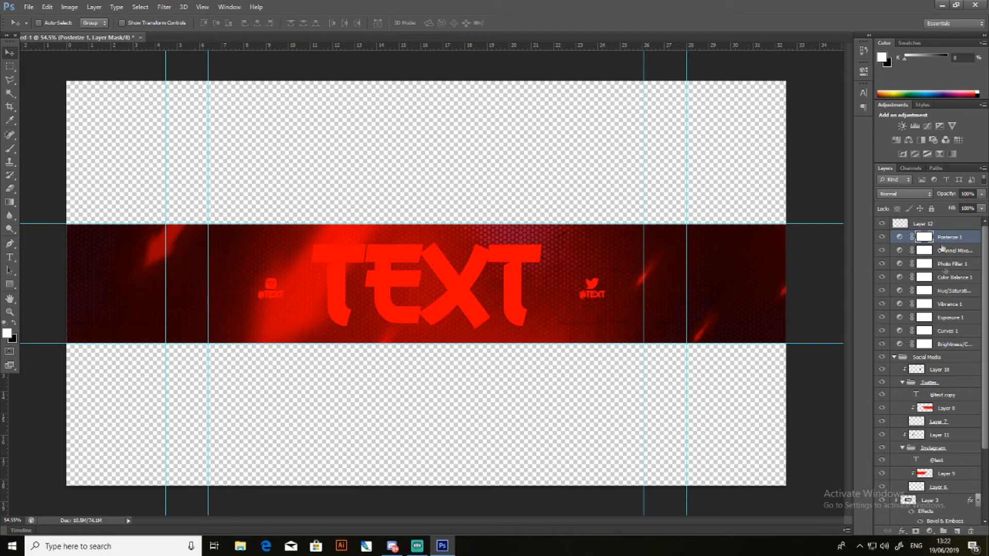
pyautogui.keyDown('shift'); pyautogui.click(955, 344); pyautogui.keyUp('shift')
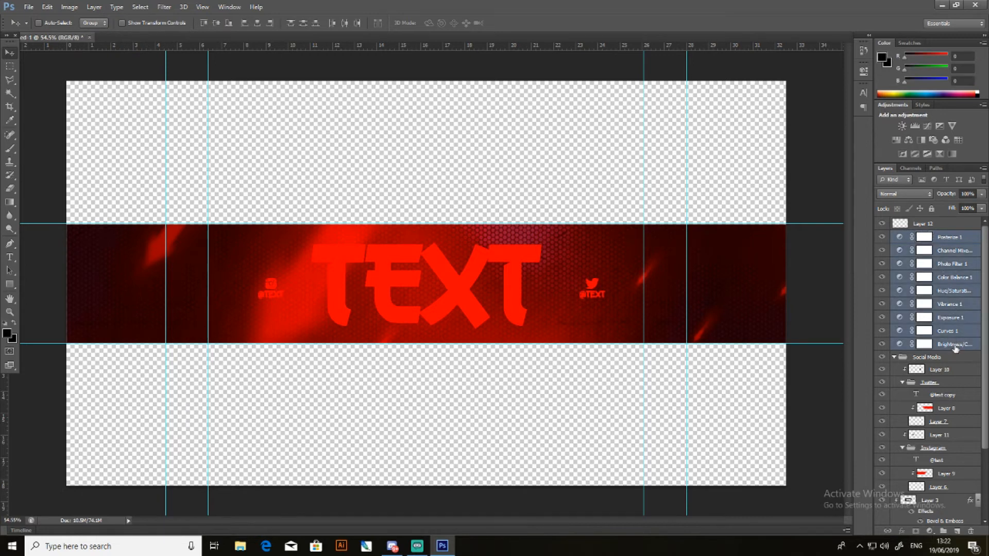
pyautogui.hotkey('ctrl', 'g')
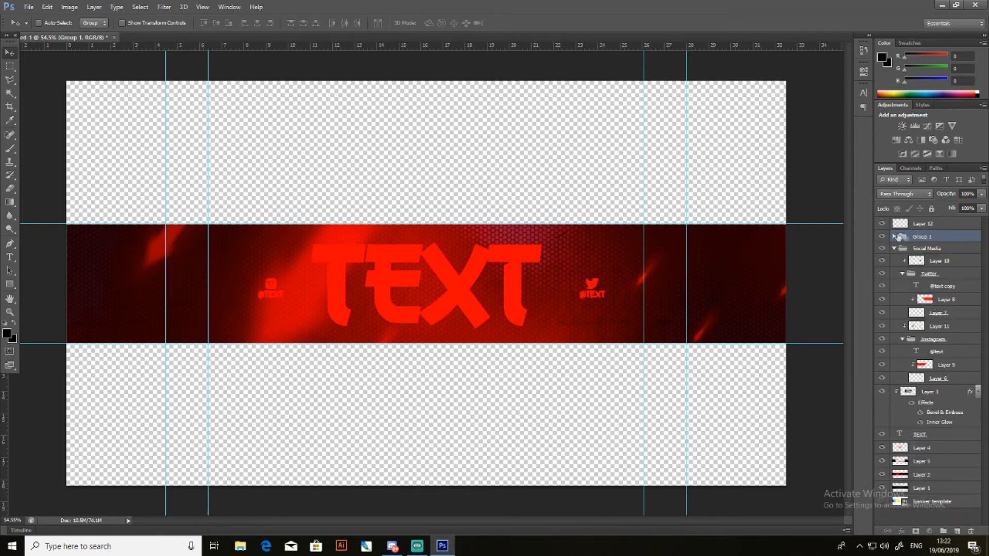
pyautogui.click(895, 237)
pyautogui.doubleClick(922, 236)
pyautogui.write('Colour Correctio')
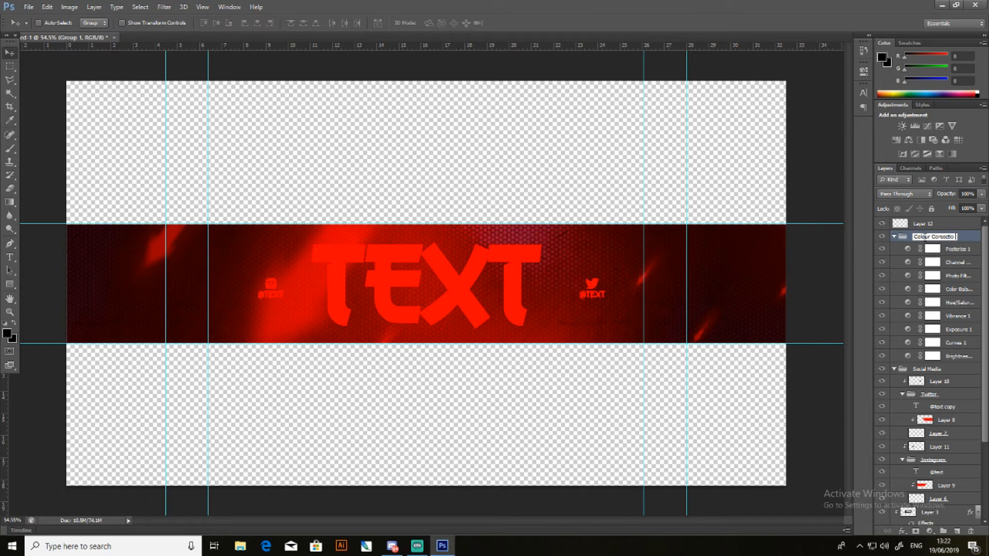
pyautogui.write('n')
# - Place BannerEdge.png from the BannerTut folder into the document on the empty Layer 12
pyautogui.click(933, 225)
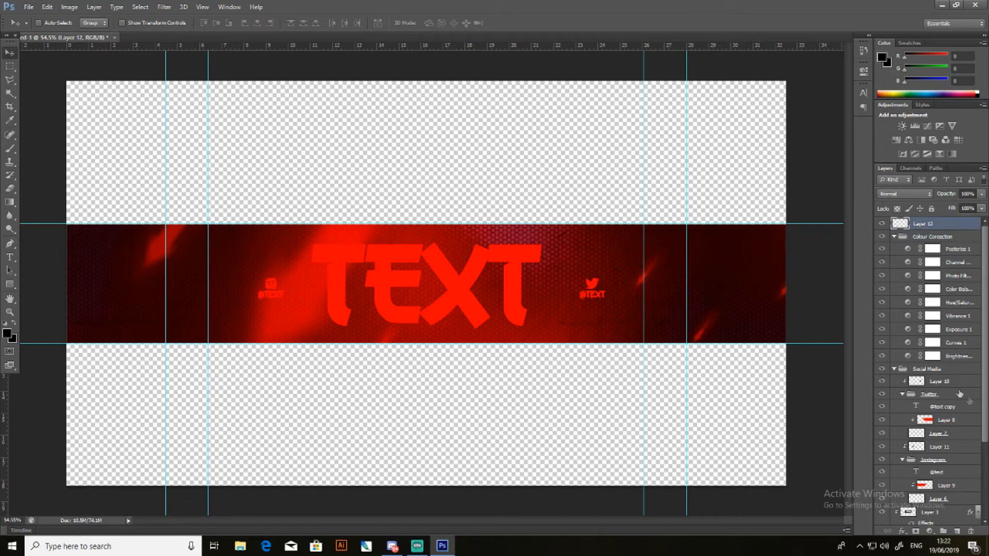
pyautogui.click(28, 6)
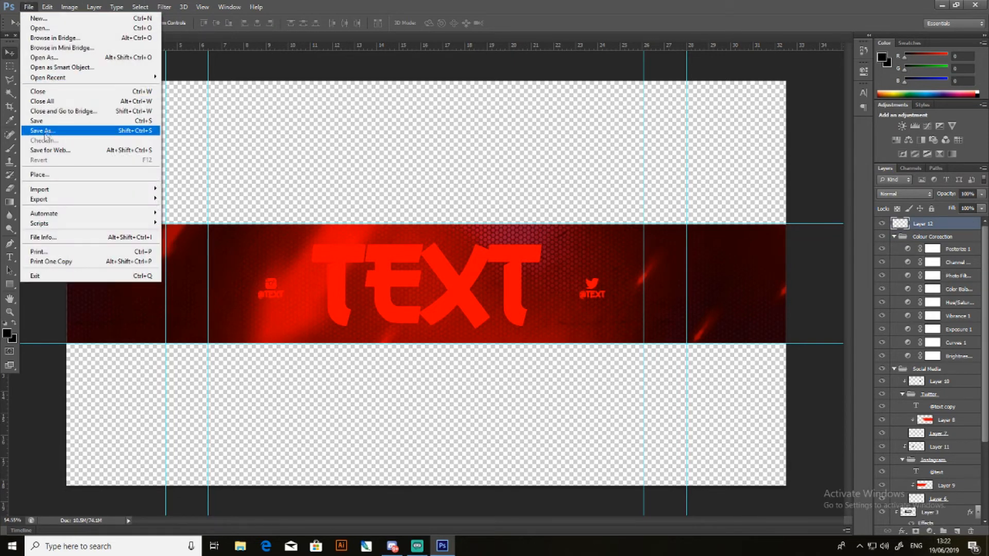
pyautogui.click(40, 174)
pyautogui.click(444, 152)
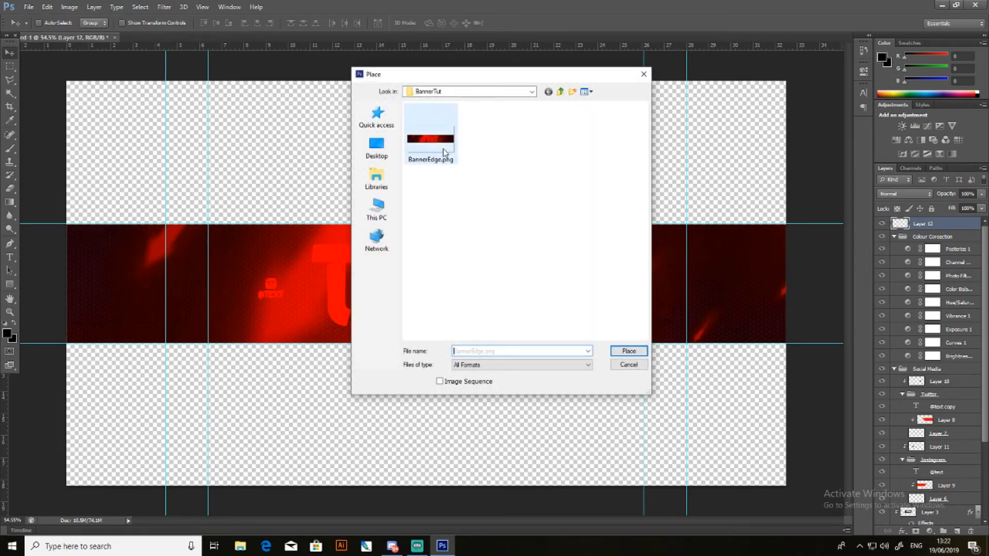
pyautogui.click(629, 351)
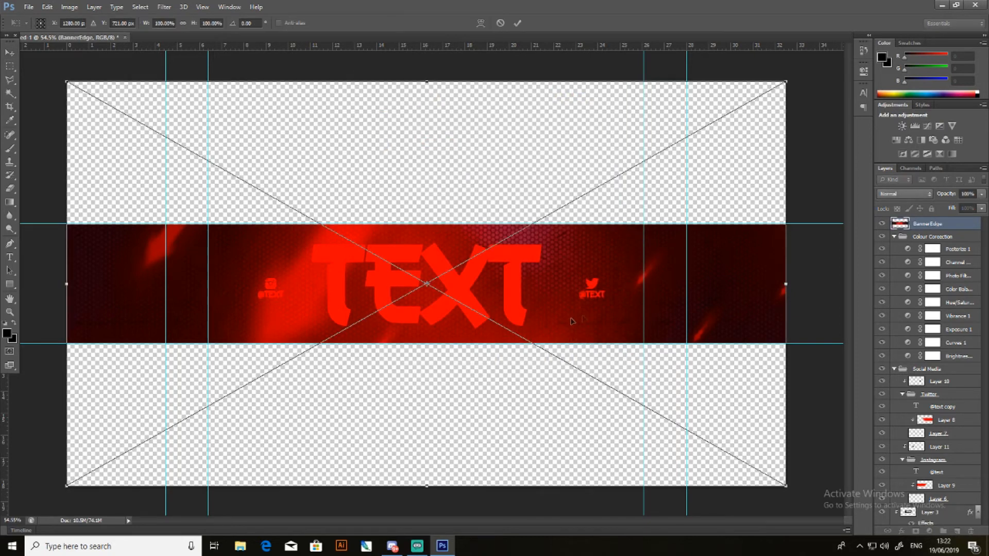
# - Move the placed BannerEdge image above the centre strip, scale it proportionally to about 136% and apply the transform
pyautogui.moveTo(484, 315); pyautogui.dragTo(475, 177)
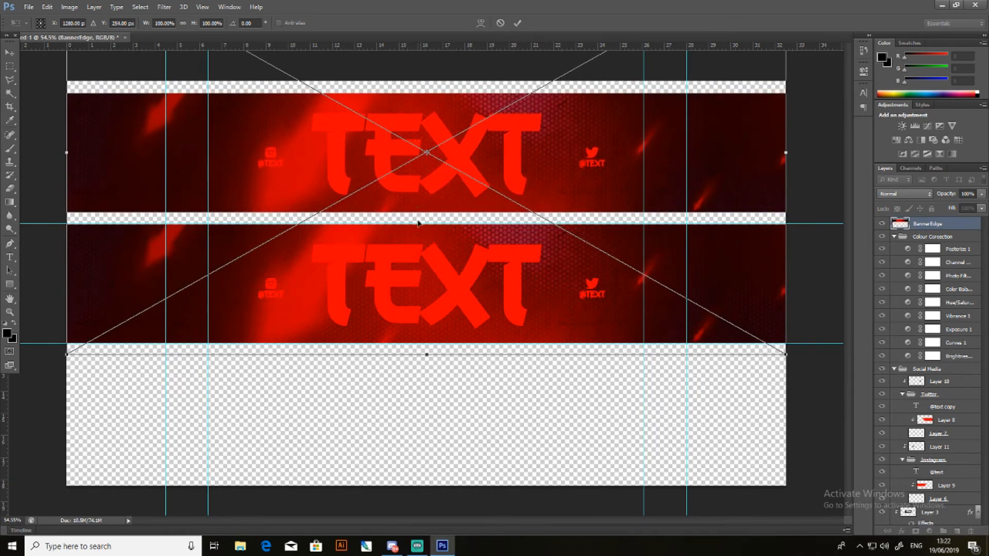
pyautogui.moveTo(420, 150); pyautogui.dragTo(418, 147)
pyautogui.scroll(-5, 570, 308)
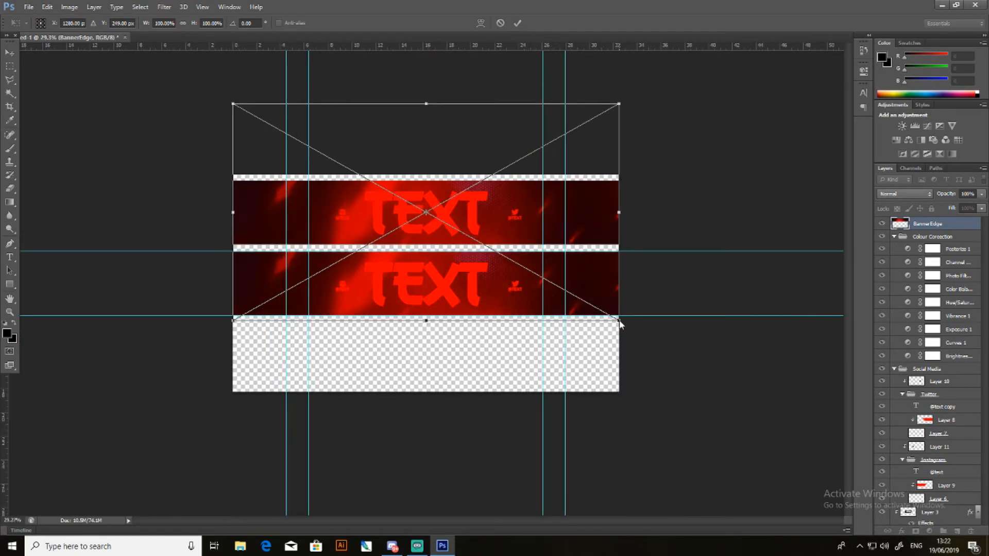
pyautogui.moveTo(619, 320); pyautogui.dragTo(690, 355)
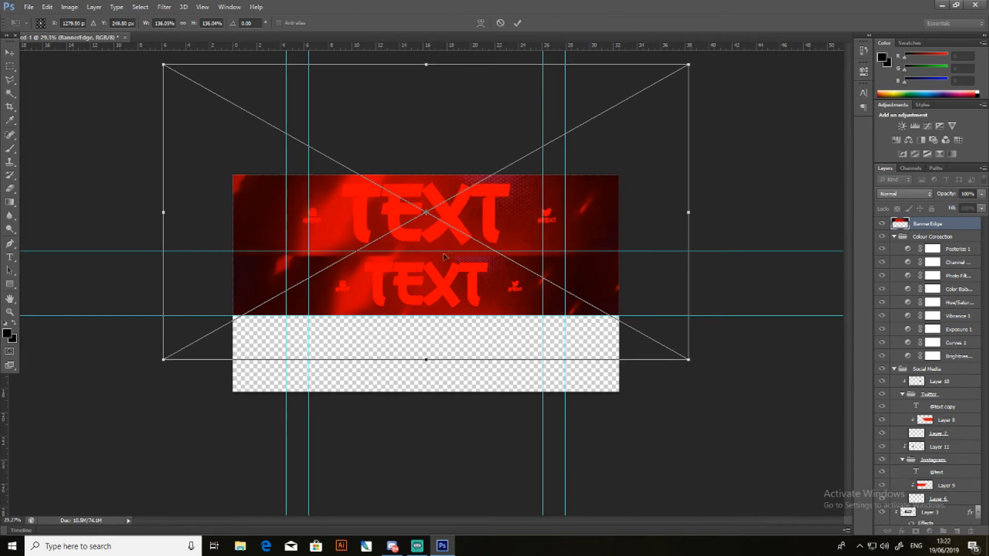
pyautogui.click(10, 52)
pyautogui.click(443, 204)
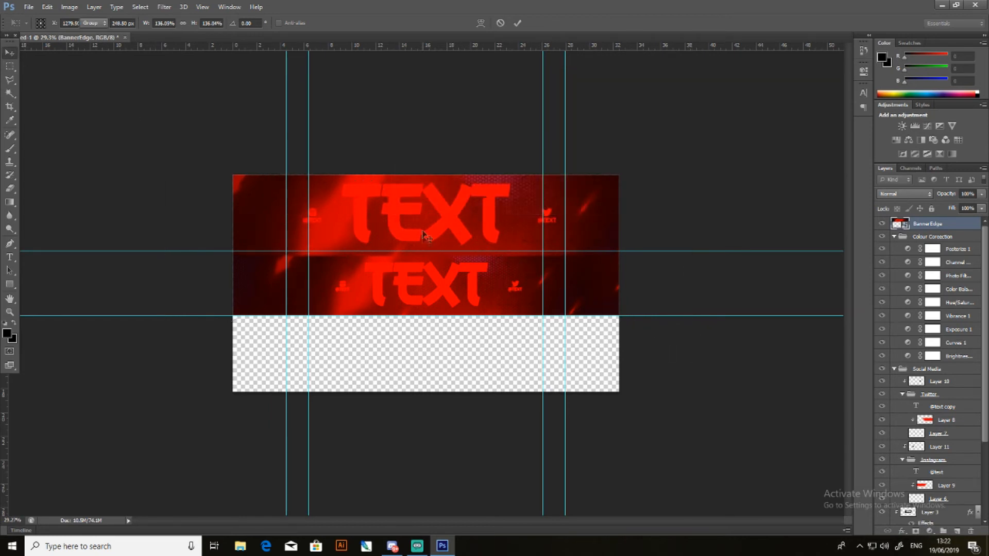
pyautogui.scroll(5, 384, 218)
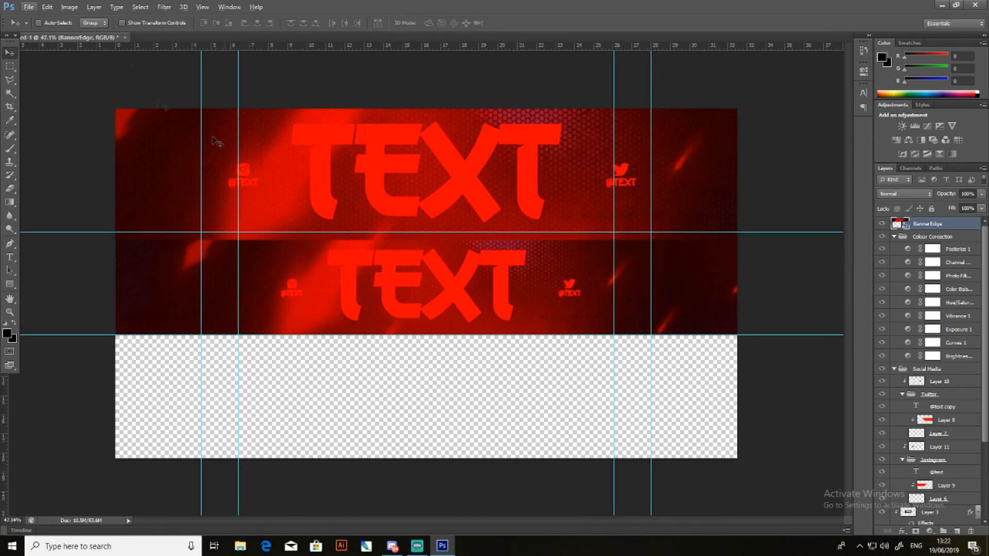
# - Apply a Gaussian Blur to the BannerEdge layer so its enlarged title and icons look softly out of focus
pyautogui.click(164, 7)
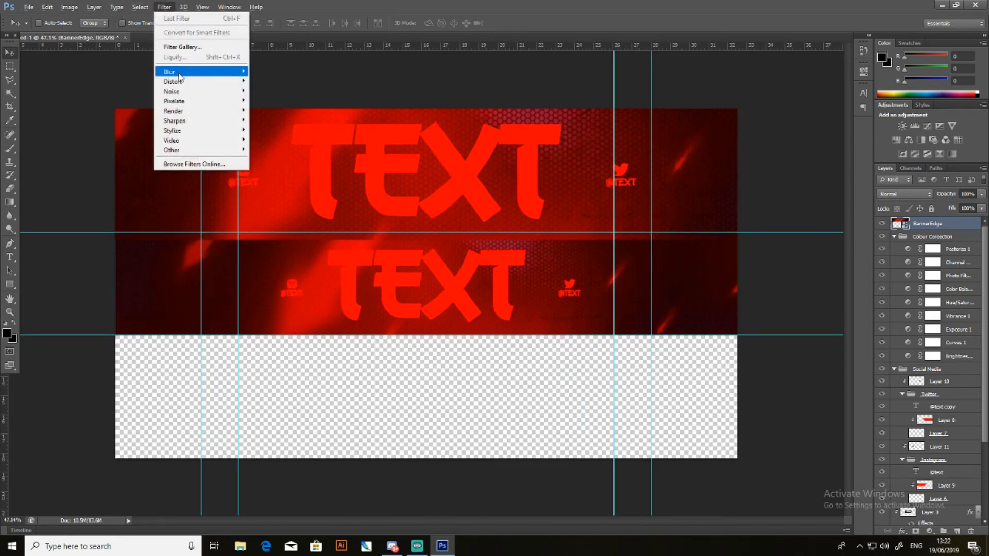
pyautogui.moveTo(206, 72)
pyautogui.click(277, 135)
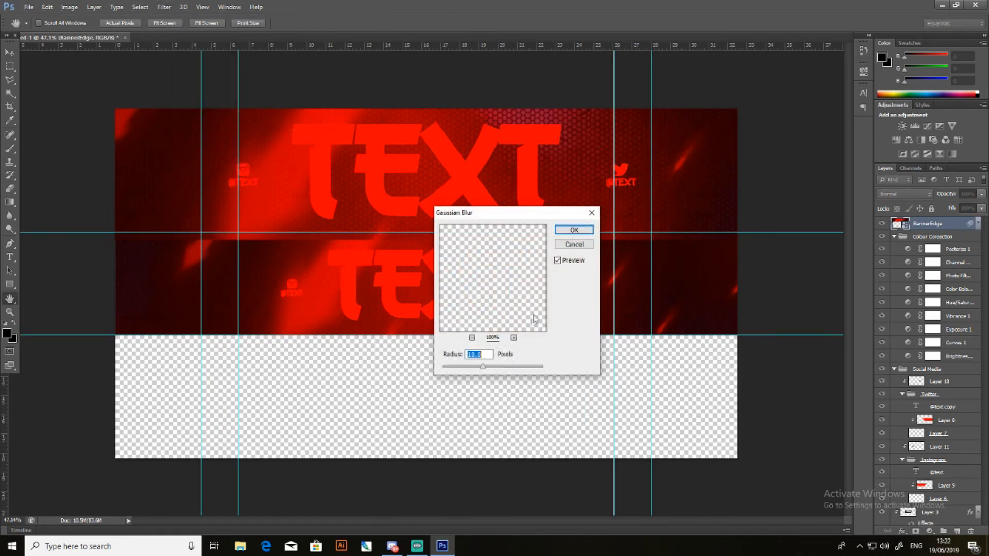
pyautogui.moveTo(484, 367)
pyautogui.mouseDown()
pyautogui.moveTo(579, 375)
pyautogui.moveTo(467, 367)
pyautogui.mouseUp()
pyautogui.write('8')
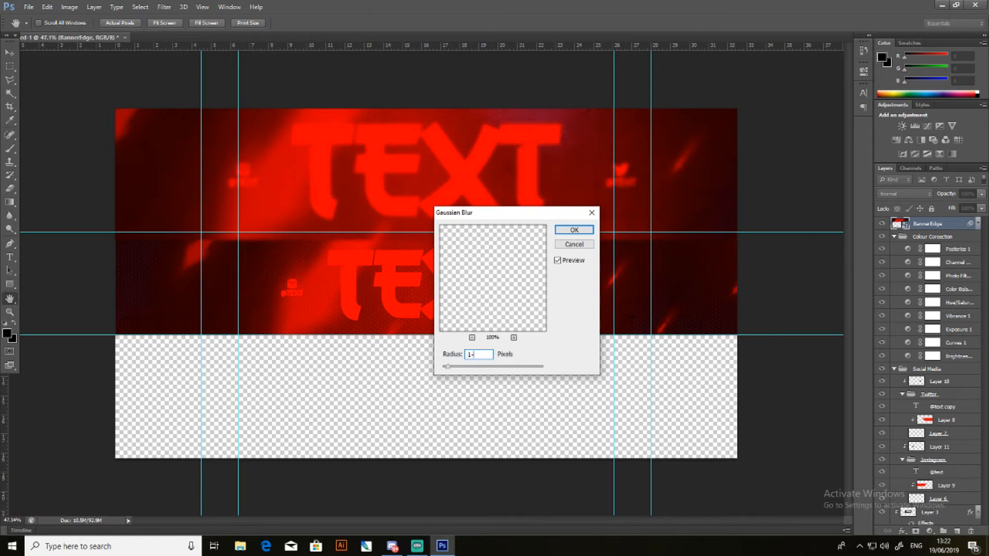
pyautogui.click(574, 230)
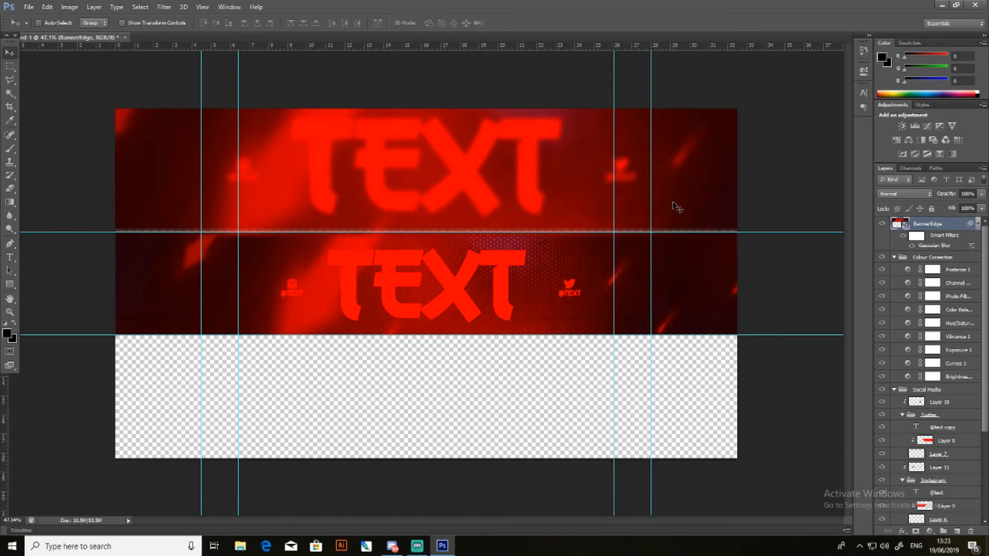
# - Duplicate the blurred BannerEdge layer and move the copy down to fill the empty area below the centre strip
pyautogui.rightClick(930, 225)
pyautogui.click(822, 159)
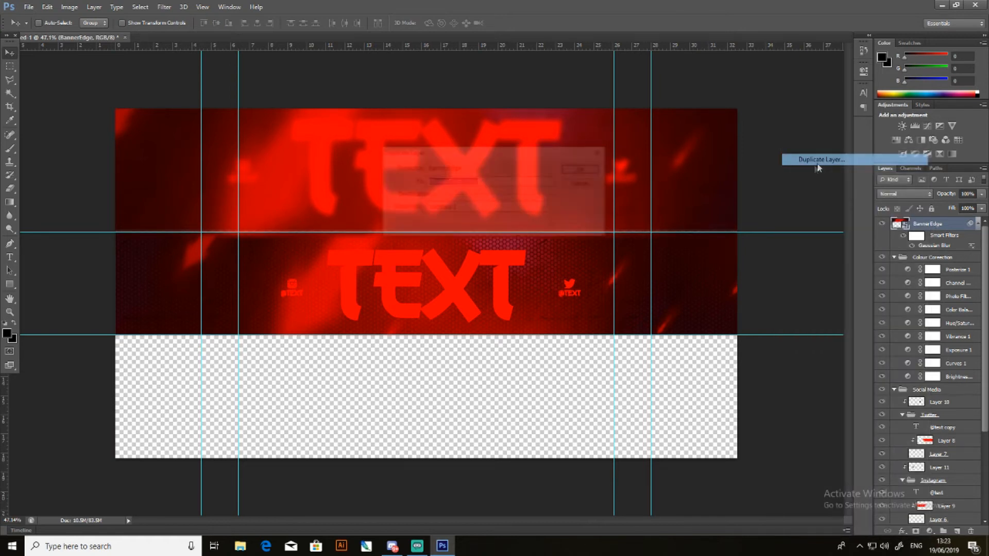
pyautogui.press('Return')
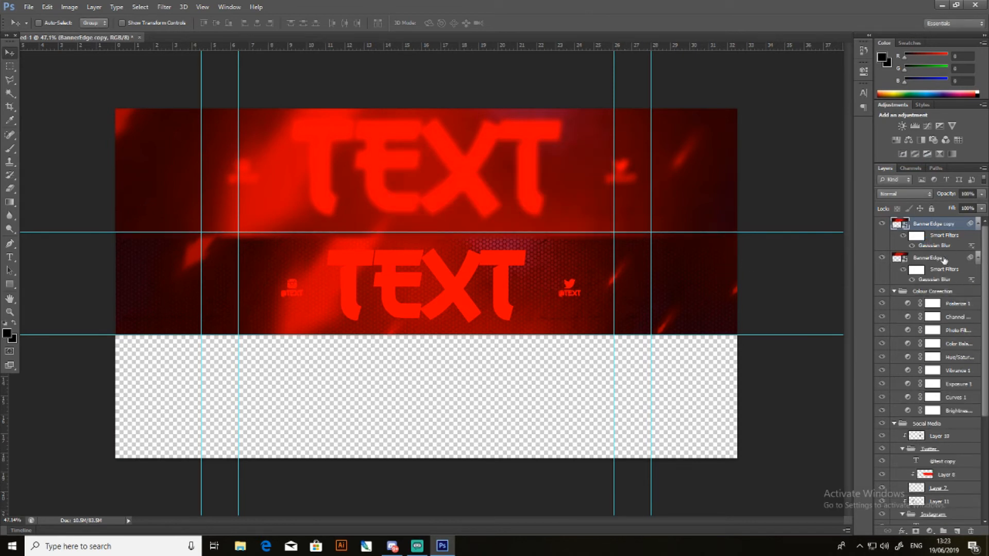
pyautogui.moveTo(500, 176); pyautogui.dragTo(492, 416)
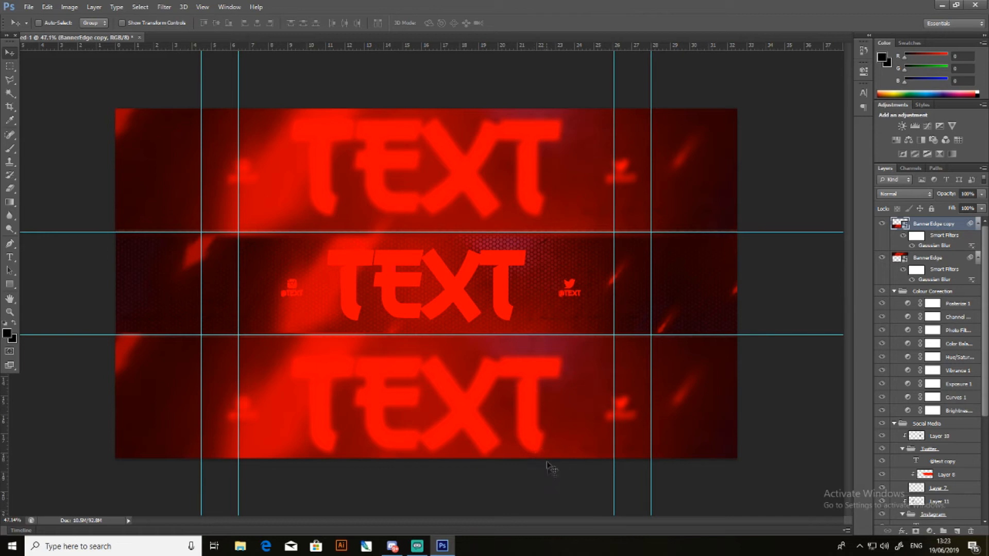
pyautogui.press('1')
pyautogui.press('1')
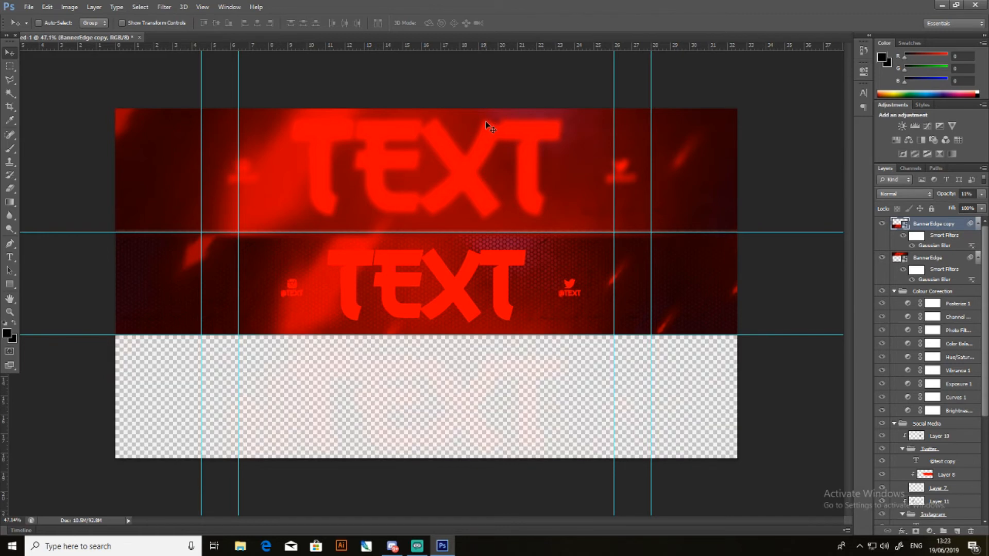
pyautogui.press('0')
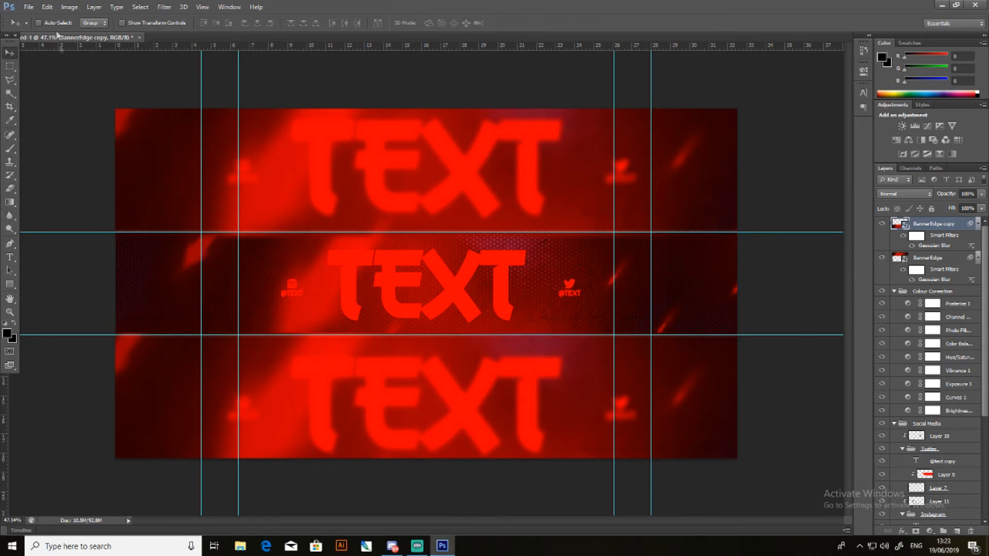
# - Draw a rectangle of about 3100 × 424 px over the centre strip between the horizontal guides and remove its fill
pyautogui.click(11, 204)
pyautogui.click(10, 283)
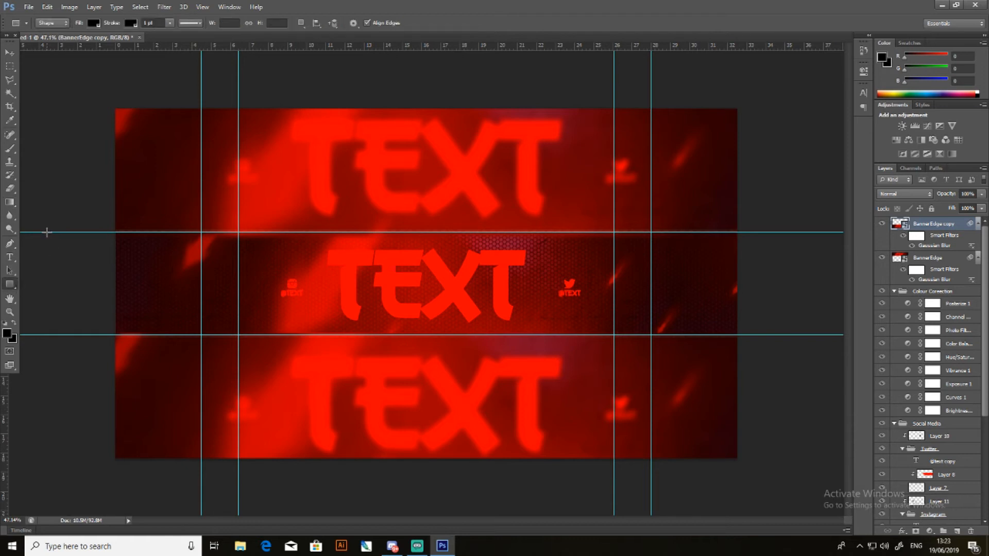
pyautogui.moveTo(47, 232); pyautogui.dragTo(799, 335)
pyautogui.click(95, 23)
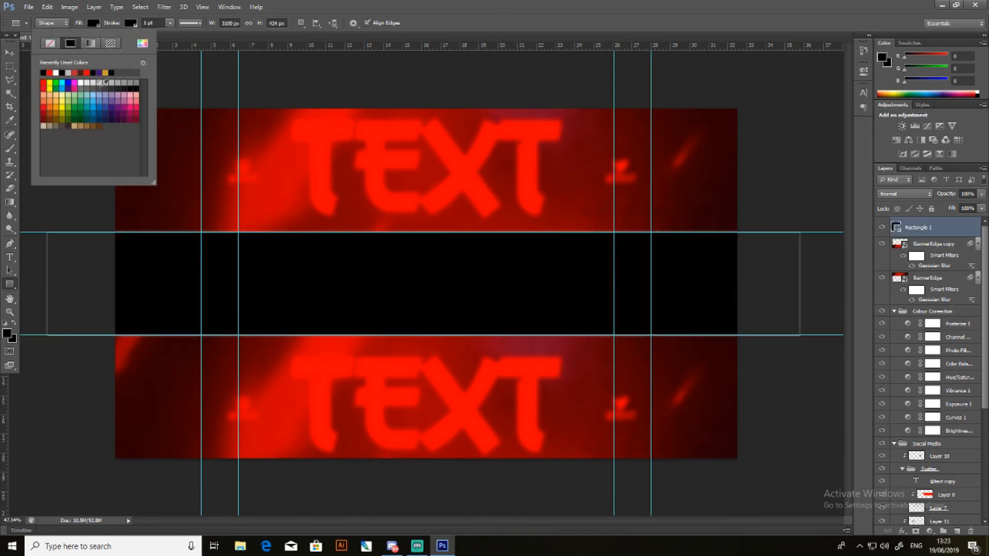
pyautogui.click(53, 44)
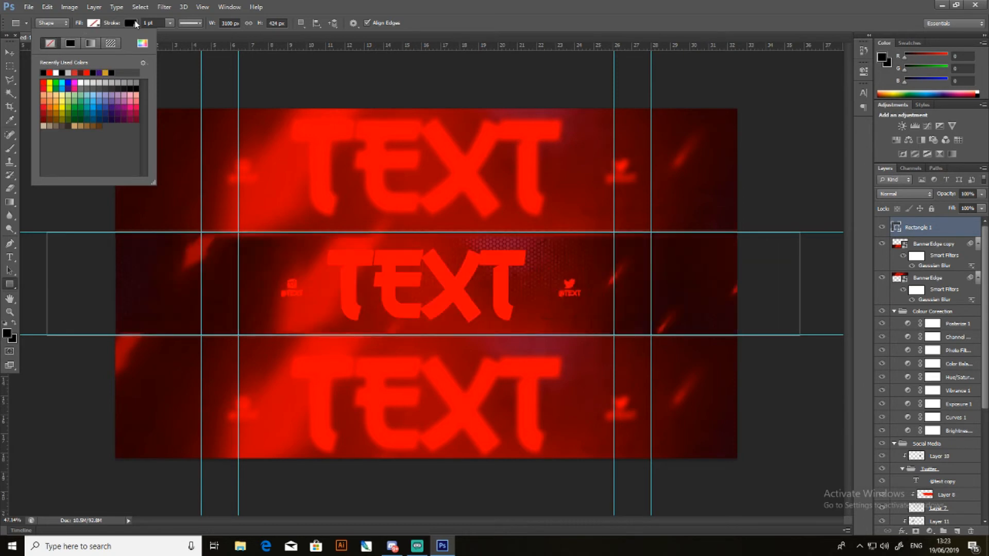
# - Give the rectangle around the centre strip a white stroke 3 pt wide
pyautogui.click(132, 23)
pyautogui.click(93, 73)
pyautogui.moveTo(147, 23); pyautogui.dragTo(144, 23)
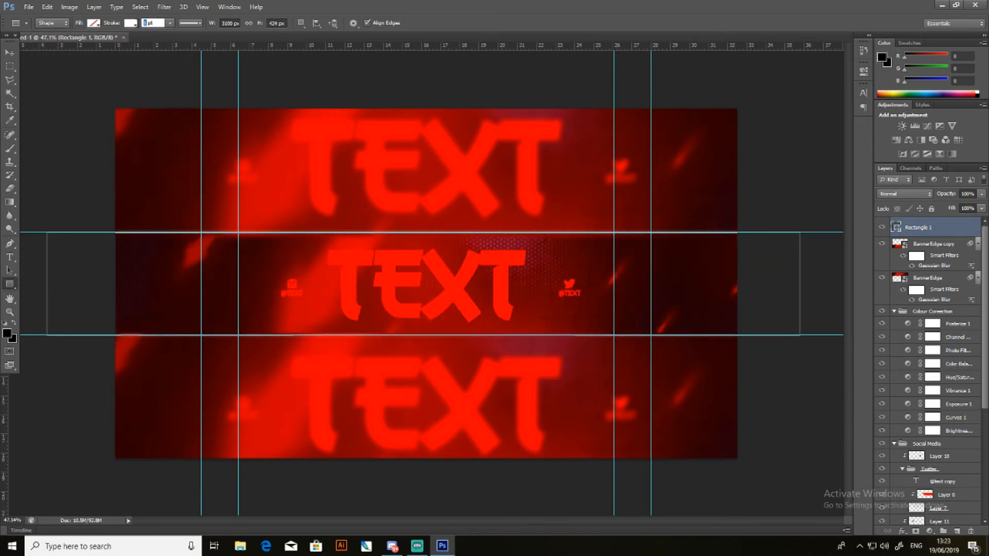
pyautogui.write('3')
pyautogui.press('Return')
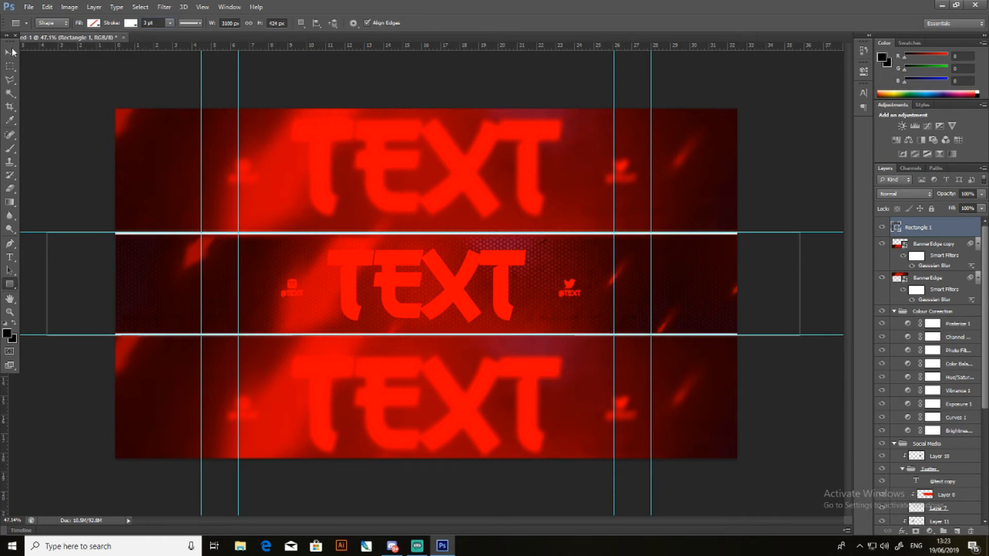
# - Reduce the stroke width of the centre strip's rectangle to 2 pt
pyautogui.click(11, 51)
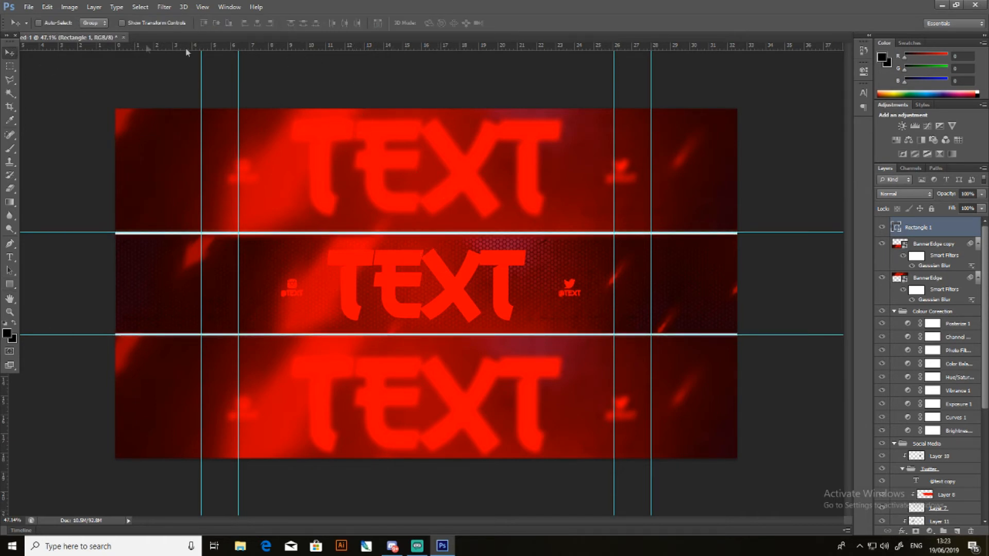
pyautogui.click(9, 284)
pyautogui.click(150, 23)
pyautogui.write('2')
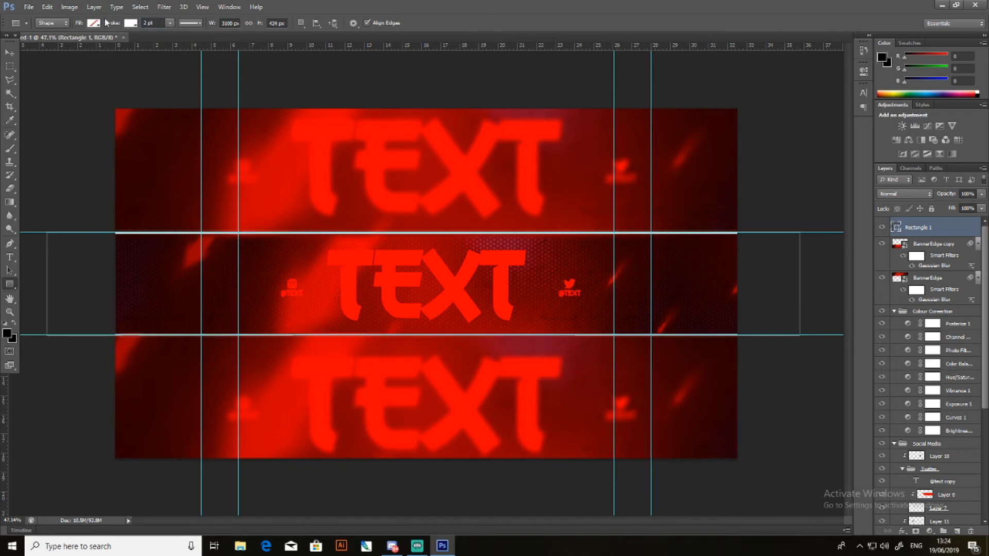
# - Remove all four vertical guides from the canvas, keeping the two horizontal ones
pyautogui.click(9, 52)
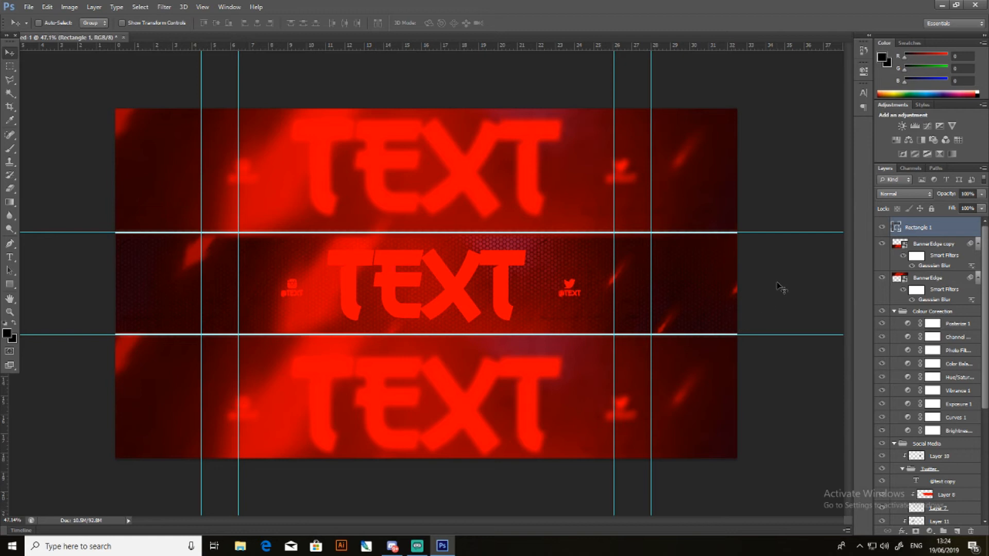
pyautogui.moveTo(652, 269); pyautogui.dragTo(11, 240)
pyautogui.moveTo(241, 276); pyautogui.dragTo(10, 376)
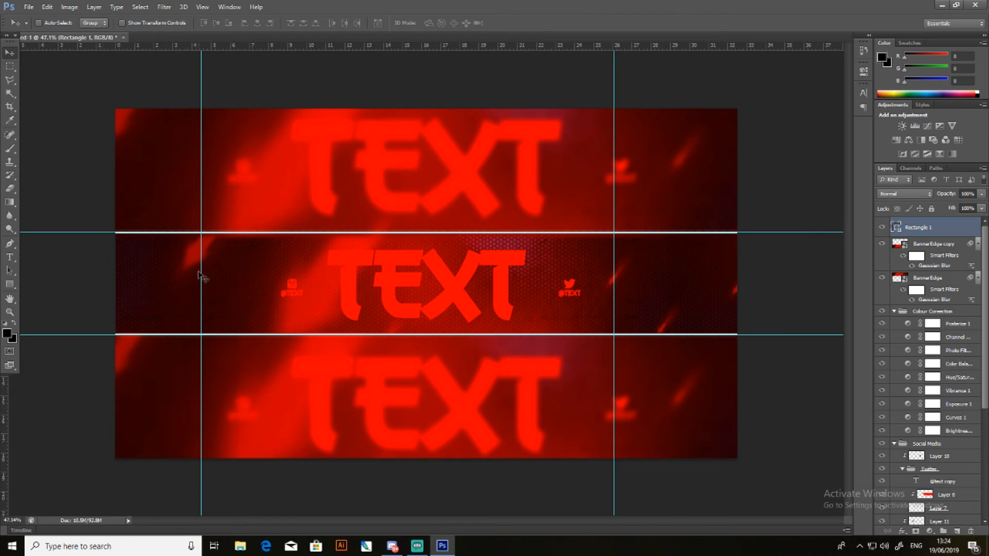
pyautogui.moveTo(200, 273); pyautogui.dragTo(11, 397)
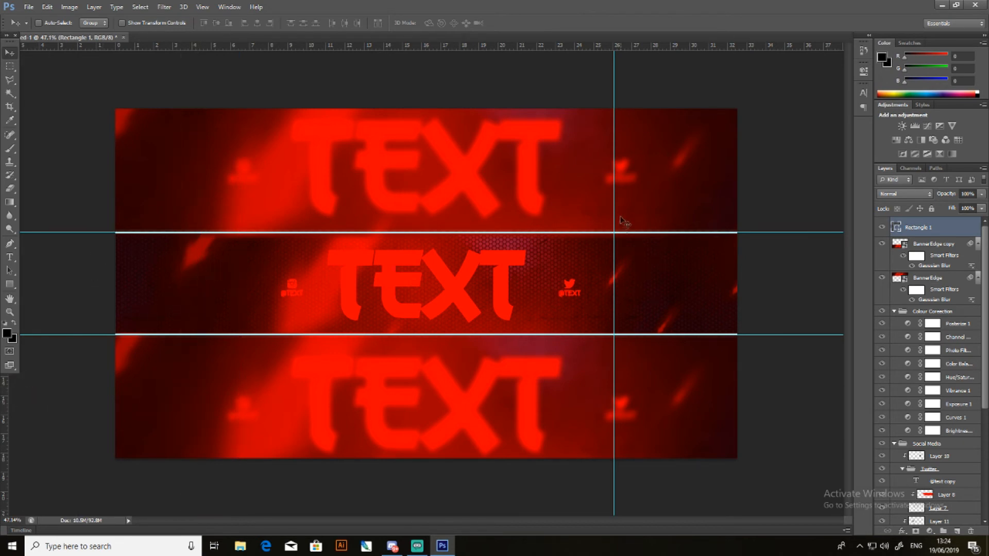
pyautogui.moveTo(613, 245); pyautogui.dragTo(11, 381)
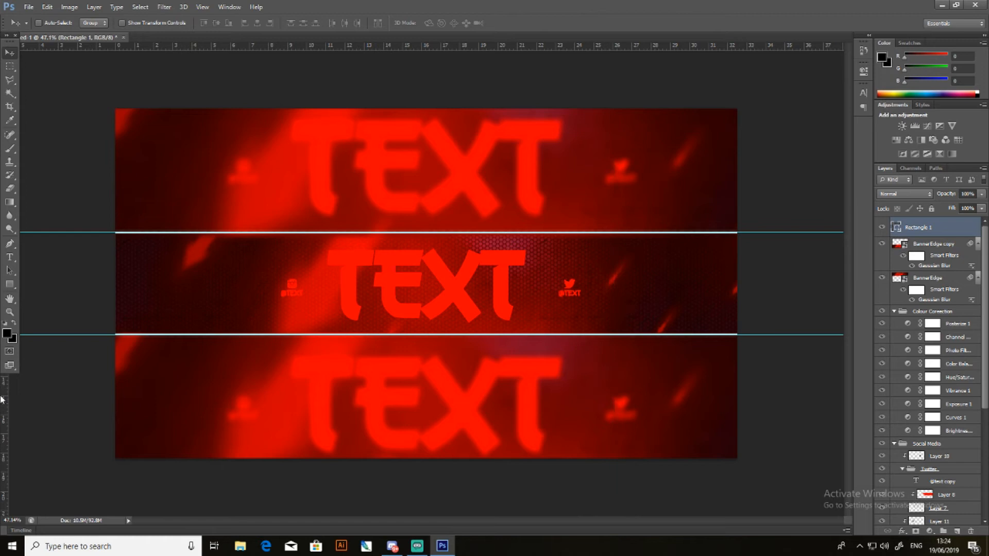
# - Add an Outer Glow effect to the centre strip's rectangle and change the glow colour to white
pyautogui.click(901, 531)
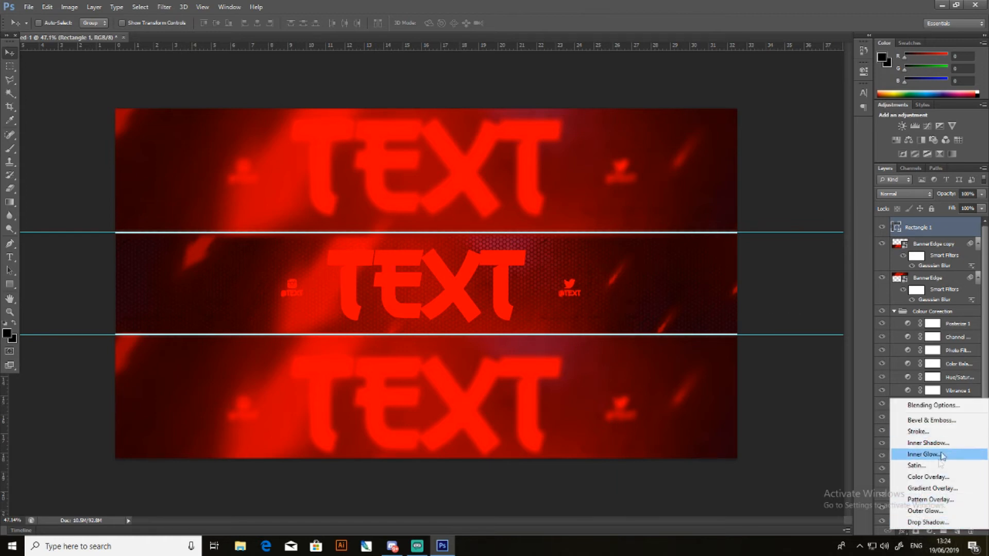
pyautogui.click(926, 510)
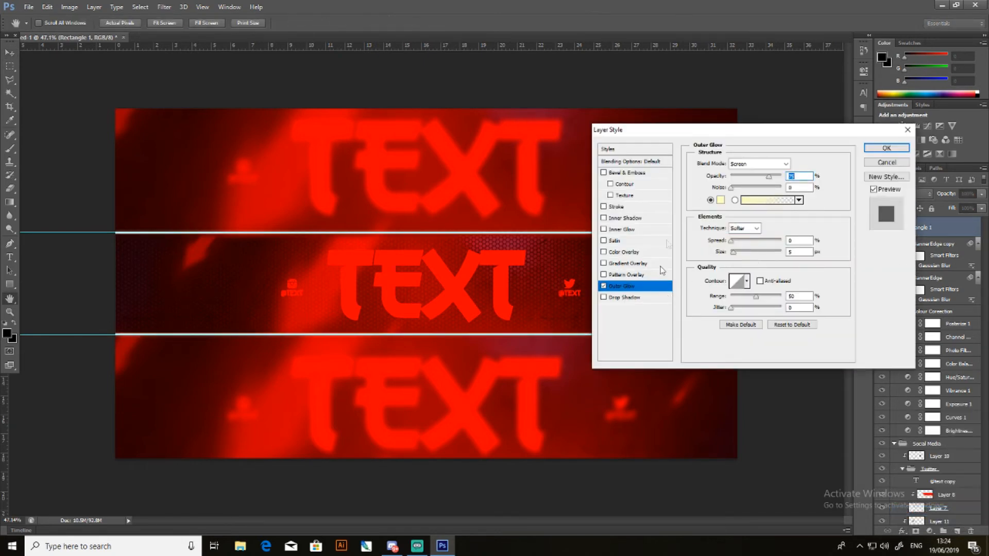
pyautogui.click(720, 200)
pyautogui.moveTo(724, 325); pyautogui.dragTo(671, 321)
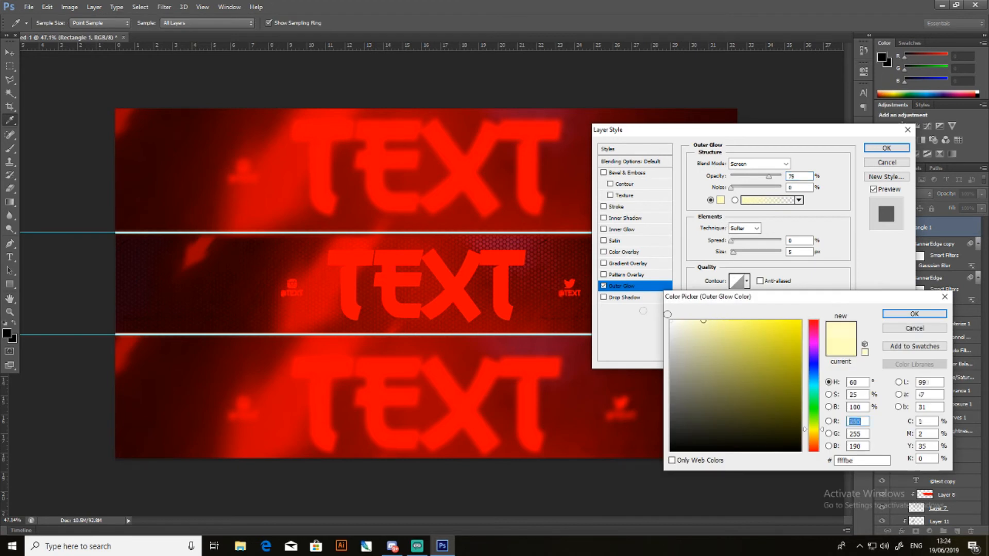
pyautogui.click(914, 314)
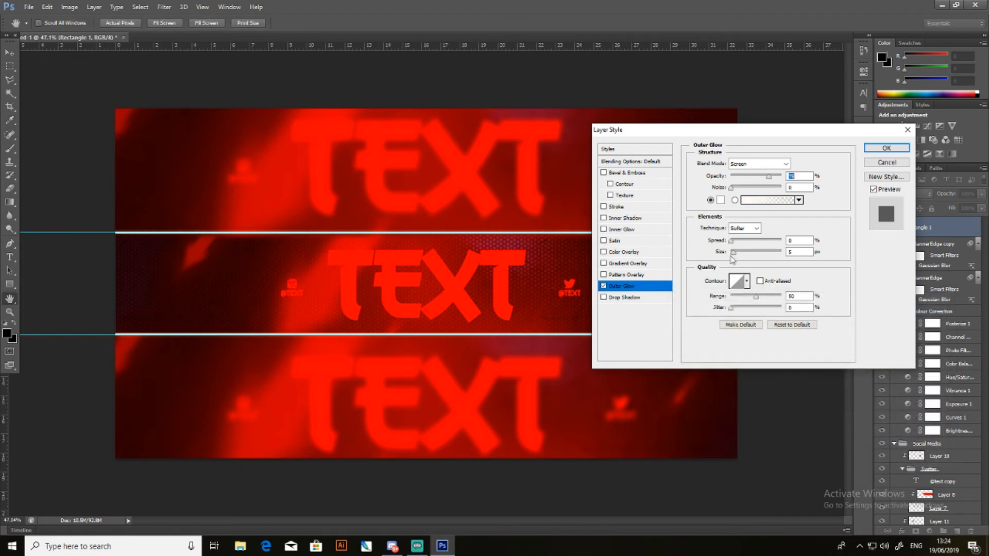
# - Set the rectangle's outer glow spread to 1%, switch its fill to the gradient and adjust the glow size
pyautogui.moveTo(733, 252); pyautogui.dragTo(745, 257)
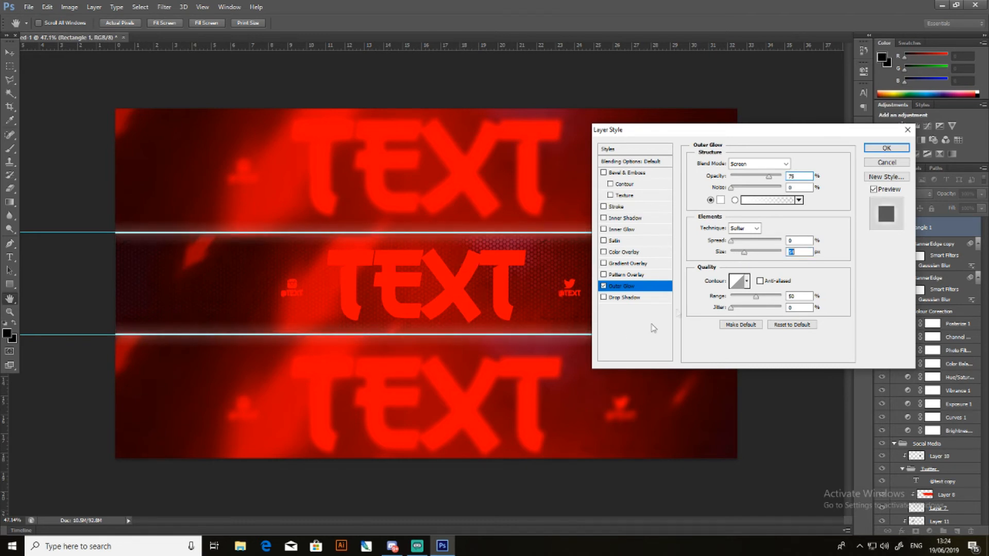
pyautogui.moveTo(731, 241)
pyautogui.mouseDown()
pyautogui.moveTo(746, 244)
pyautogui.moveTo(733, 242)
pyautogui.mouseUp()
pyautogui.write('1')
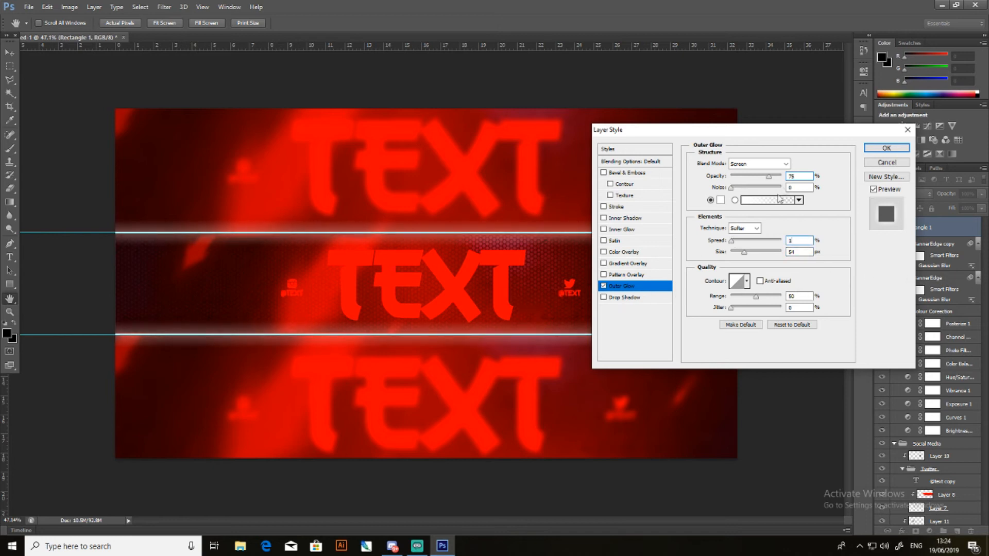
pyautogui.click(835, 309)
pyautogui.click(735, 200)
pyautogui.moveTo(745, 253)
pyautogui.mouseDown()
pyautogui.moveTo(757, 253)
pyautogui.moveTo(740, 260)
pyautogui.mouseUp()
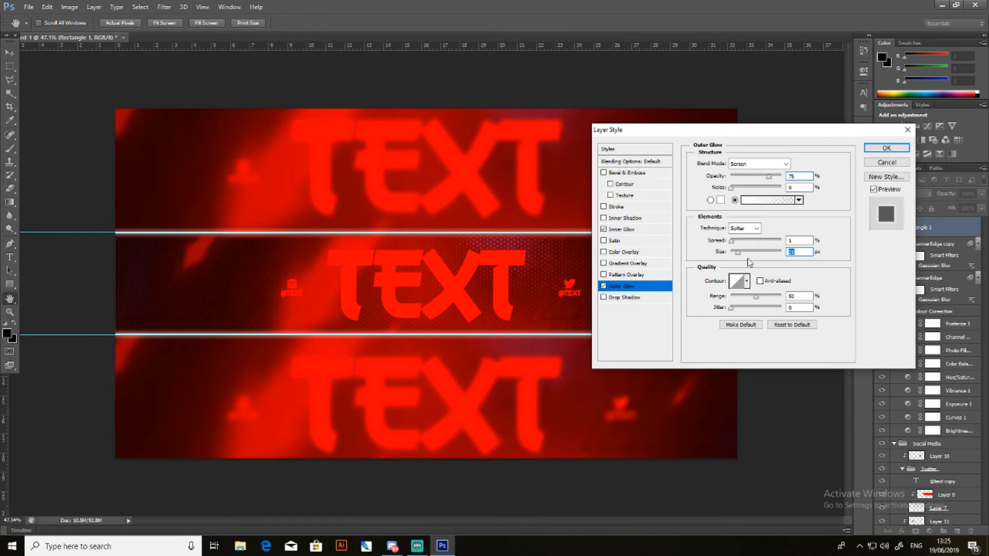
# - Add a white Inner Glow to the centre strip's rectangle, raise its size to about 21 px and apply both glows
pyautogui.click(646, 230)
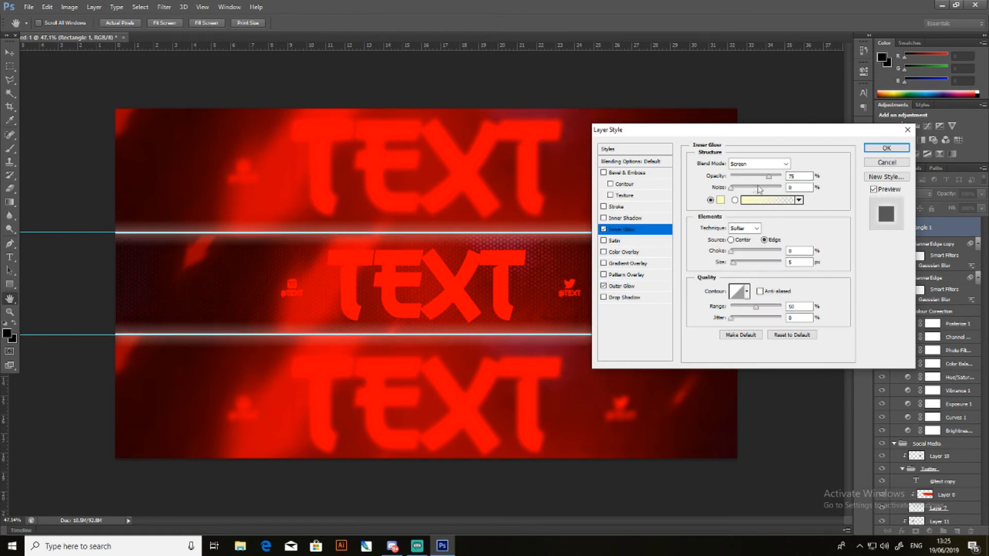
pyautogui.click(720, 200)
pyautogui.click(671, 320)
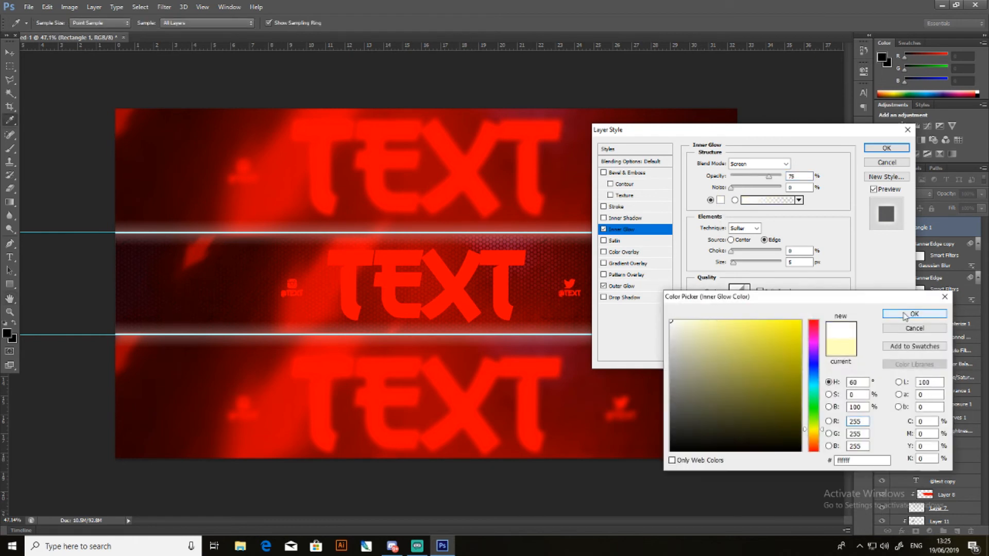
pyautogui.click(905, 315)
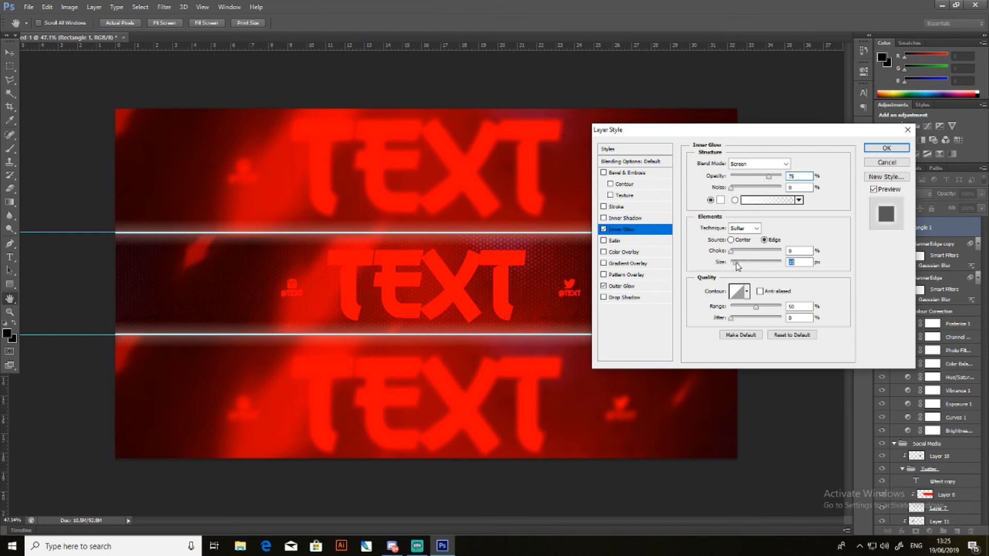
pyautogui.moveTo(737, 263); pyautogui.dragTo(746, 281)
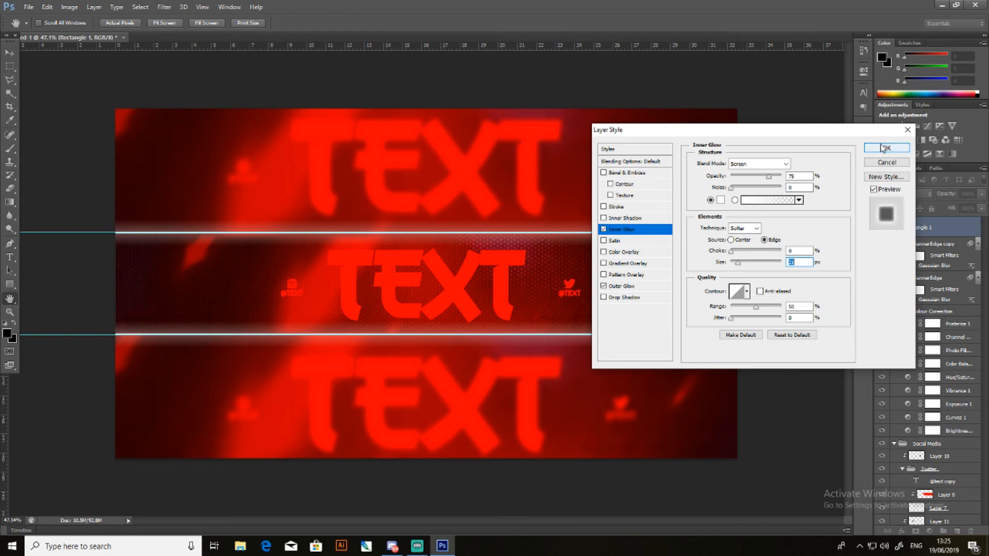
pyautogui.click(883, 148)
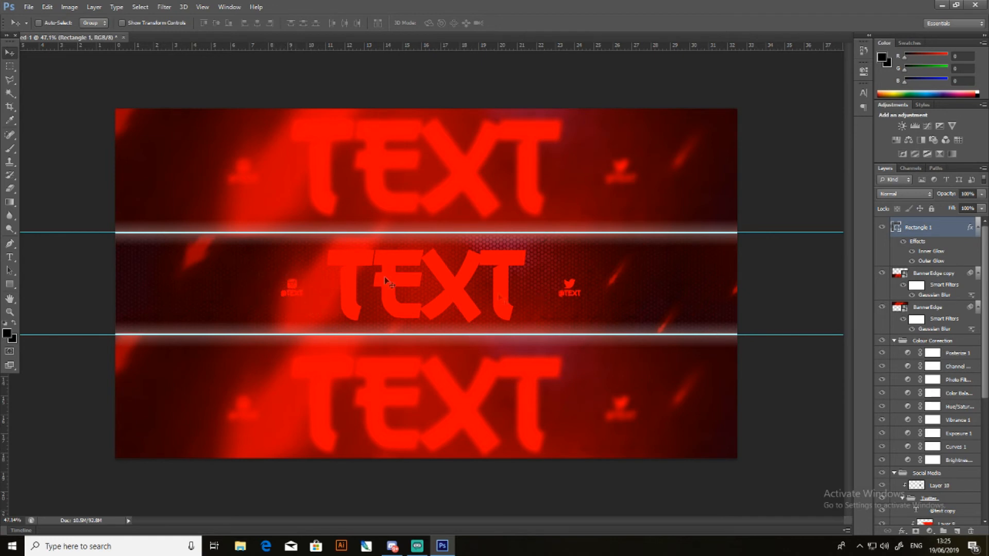
# - Create a new layer in the Instagram group and move it beneath Layer 6
pyautogui.scroll(-5, 941, 294)
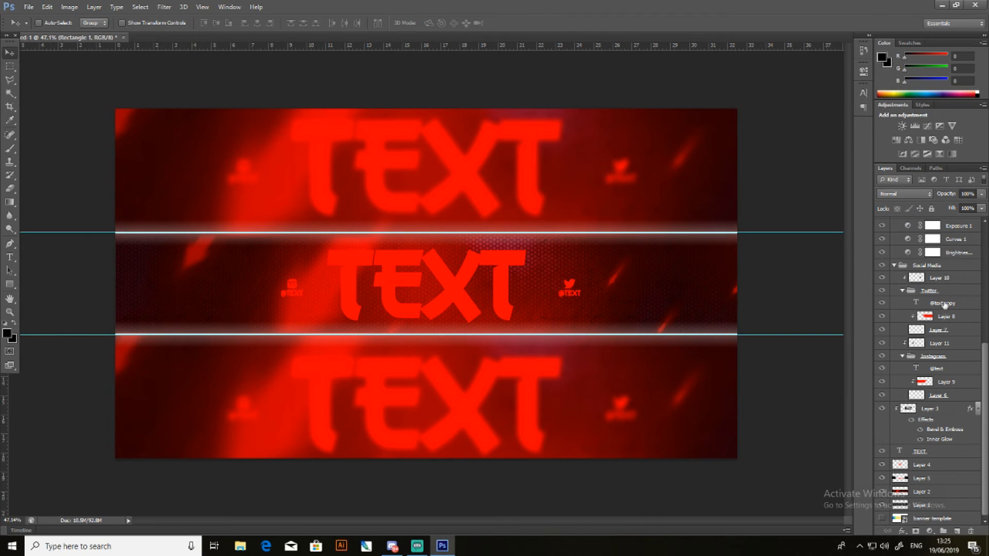
pyautogui.click(948, 357)
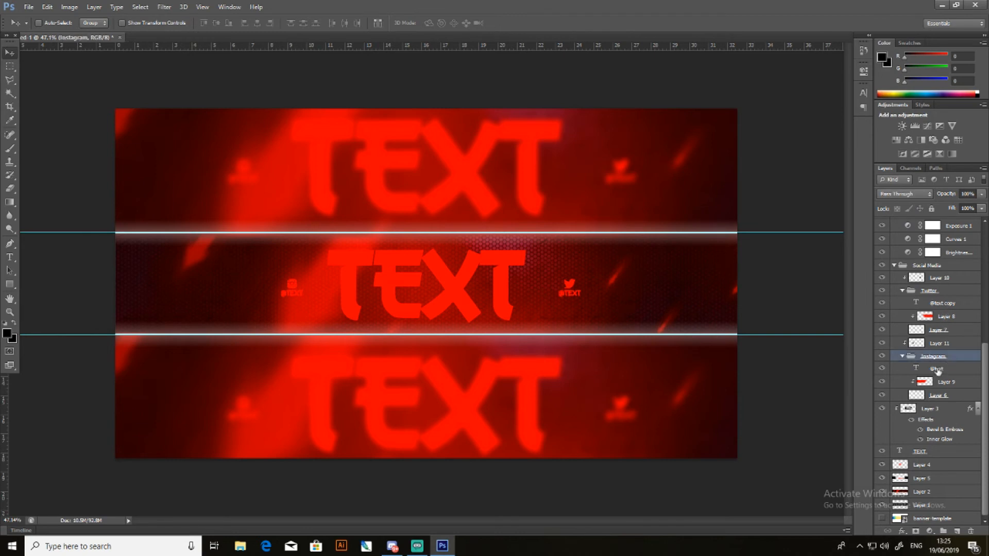
pyautogui.click(938, 369)
pyautogui.click(957, 532)
pyautogui.moveTo(939, 369); pyautogui.dragTo(955, 409)
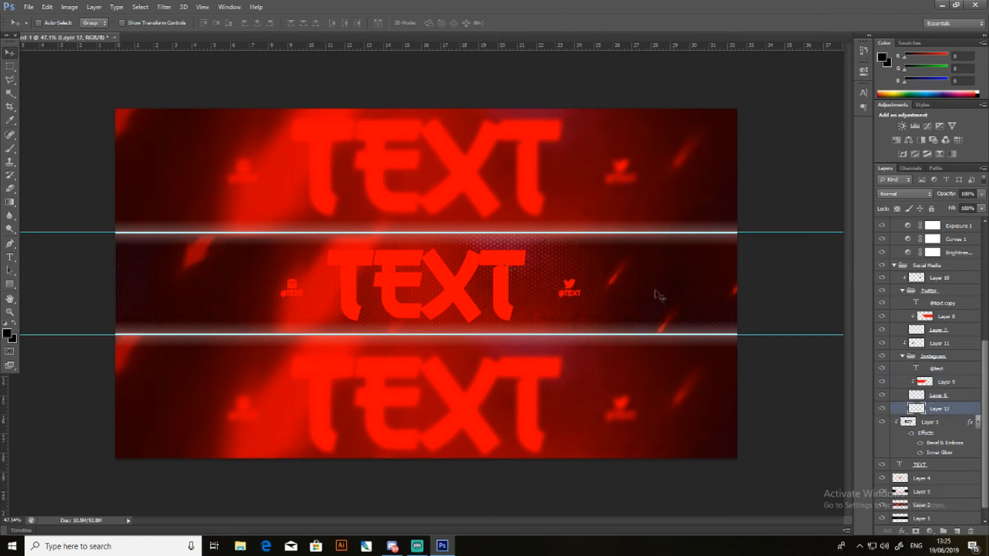
# - Paint a soft black brush dab, about 223 px wide, behind each of the Instagram and Twitter icons on the new layer
pyautogui.press('i')
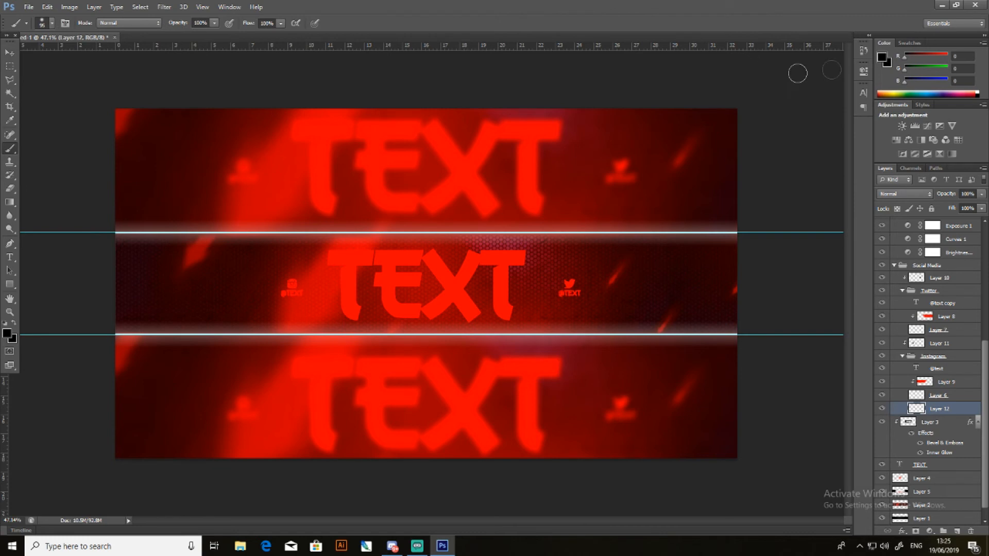
pyautogui.click(882, 58)
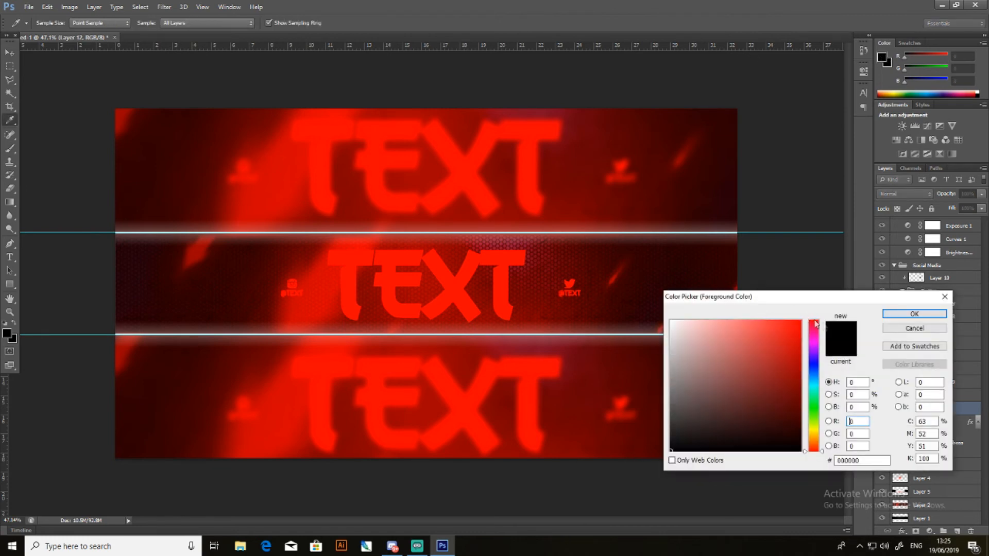
pyautogui.click(915, 314)
pyautogui.press('b')
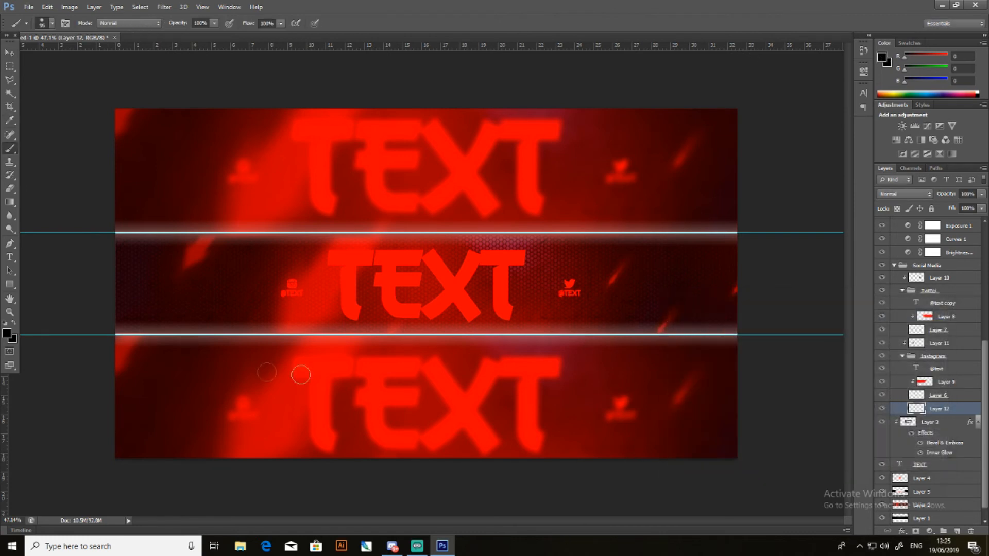
pyautogui.moveTo(292, 283); pyautogui.dragTo(322, 306)
pyautogui.click(291, 290)
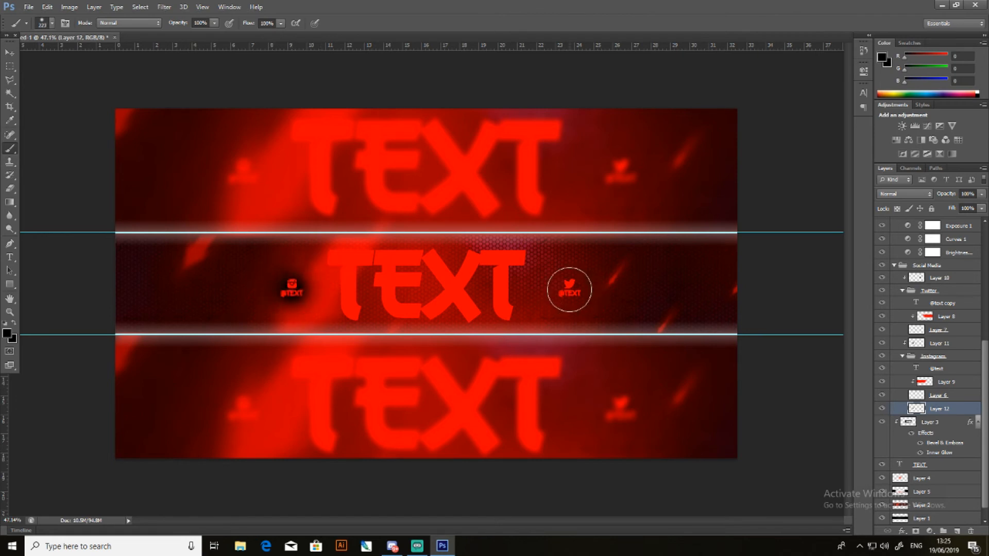
pyautogui.click(569, 289)
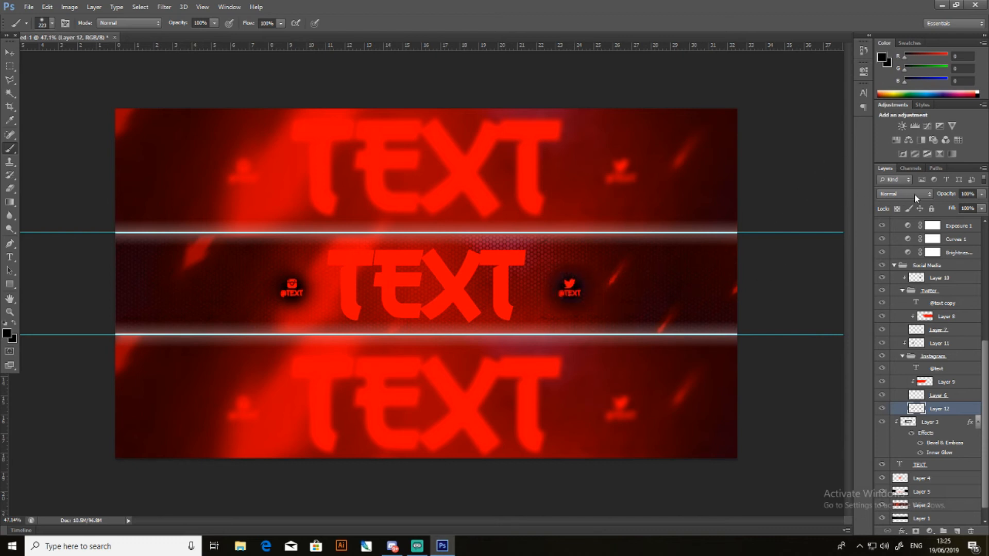
# - Set the dark dab layer to Soft Light at 50% opacity and add another black dab behind both social icons
pyautogui.click(914, 193)
pyautogui.click(909, 337)
pyautogui.click(982, 194)
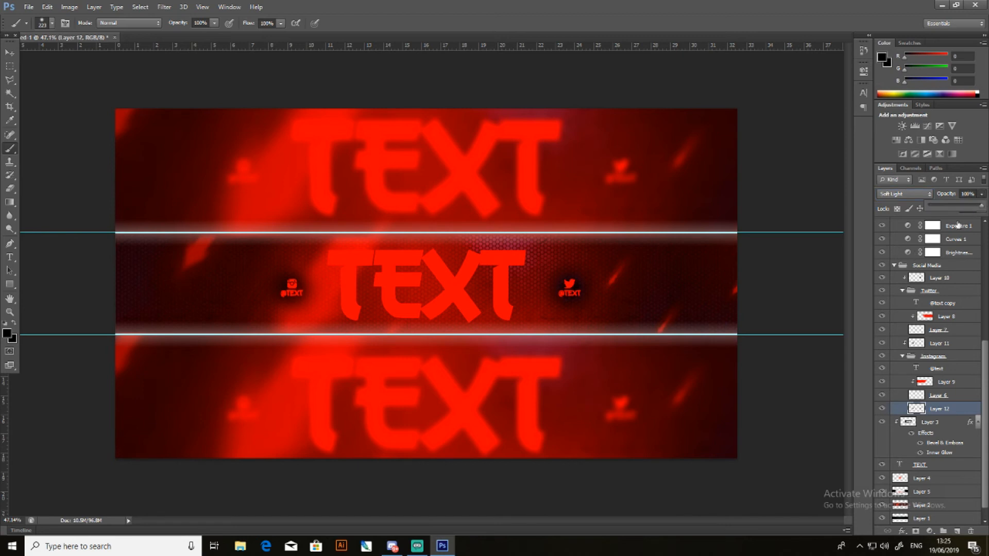
pyautogui.click(956, 208)
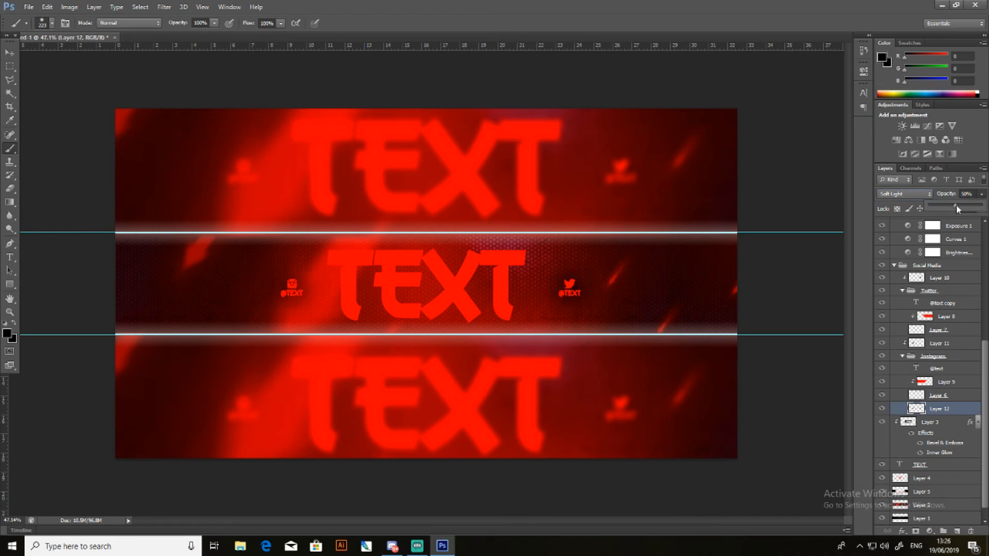
pyautogui.click(292, 291)
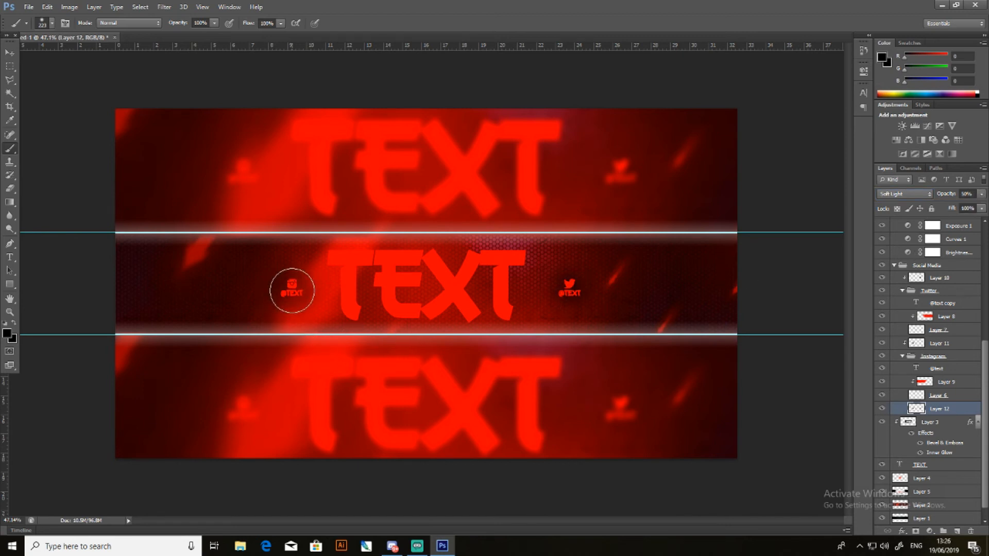
pyautogui.click(569, 288)
# - Change the dark dab layer's blend mode to Hard Light and set its opacity to 40%
pyautogui.click(9, 53)
pyautogui.click(982, 195)
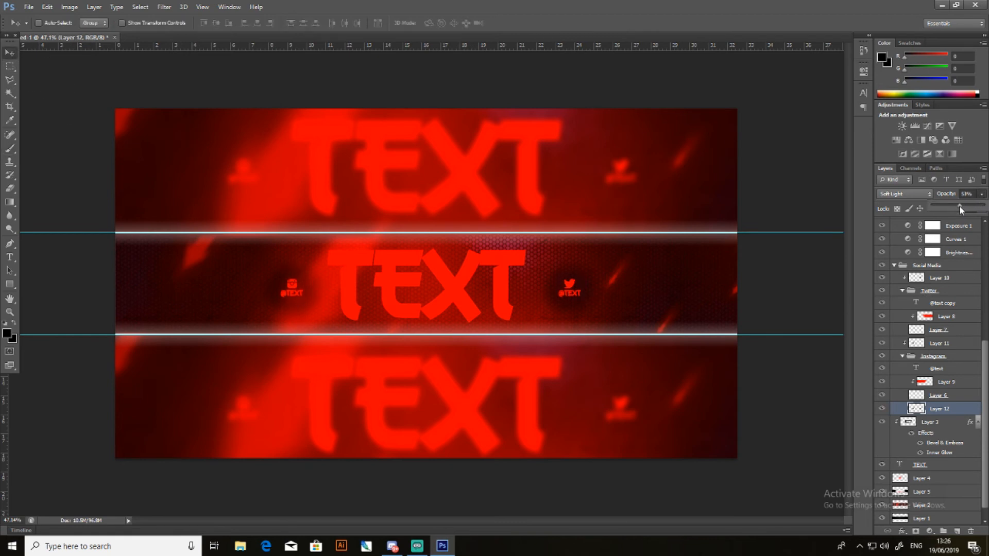
pyautogui.click(931, 194)
pyautogui.click(936, 333)
pyautogui.click(981, 193)
pyautogui.click(813, 177)
pyautogui.scroll(-1, 937, 307)
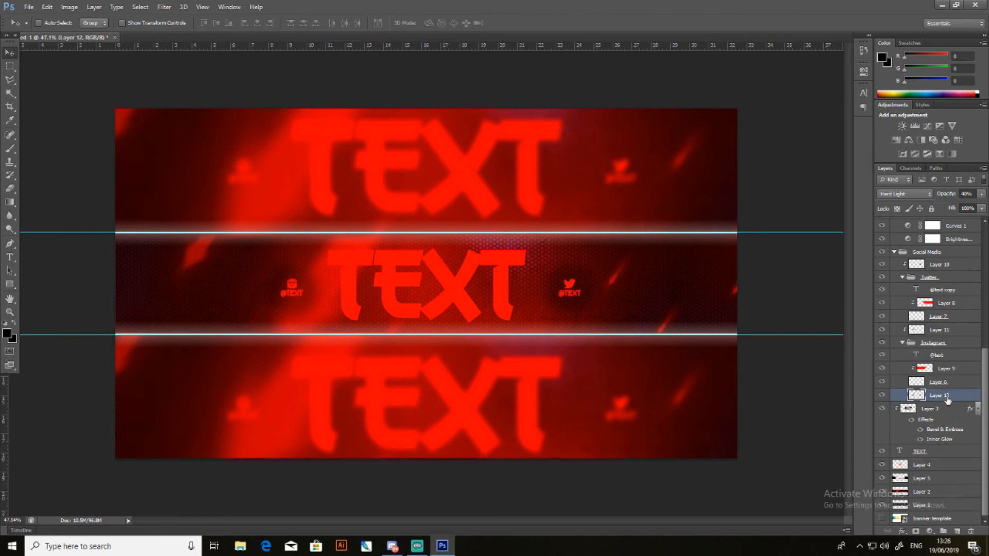
pyautogui.click(882, 395)
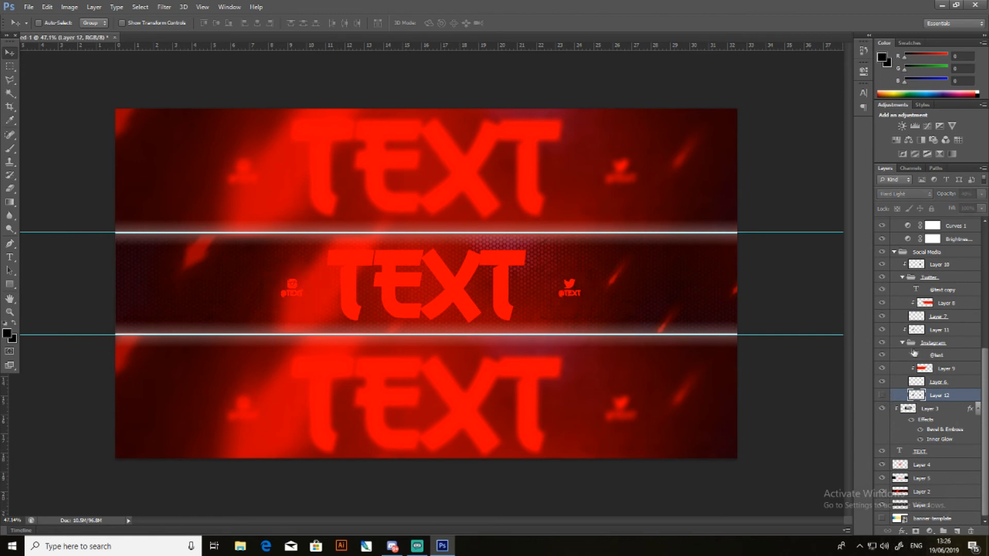
pyautogui.click(934, 343)
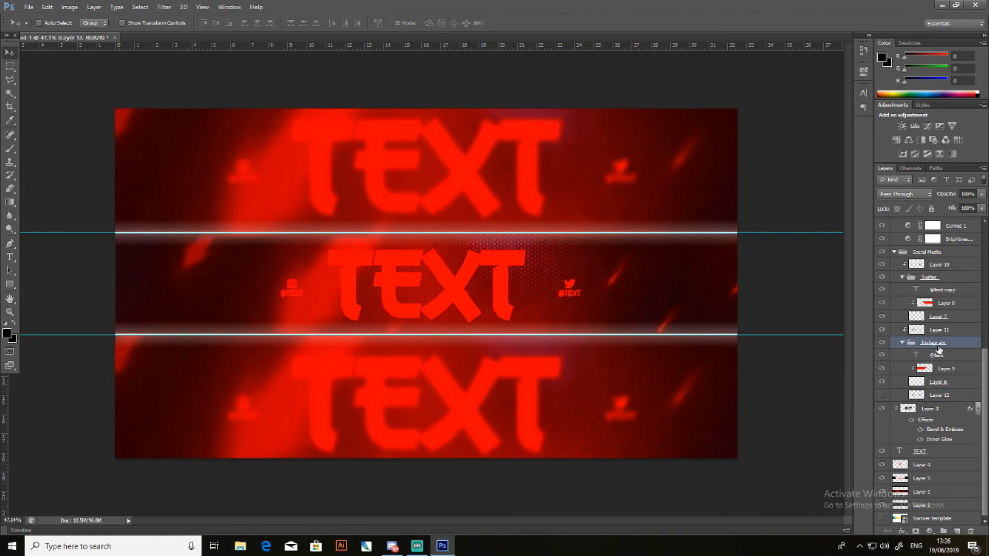
pyautogui.click(902, 531)
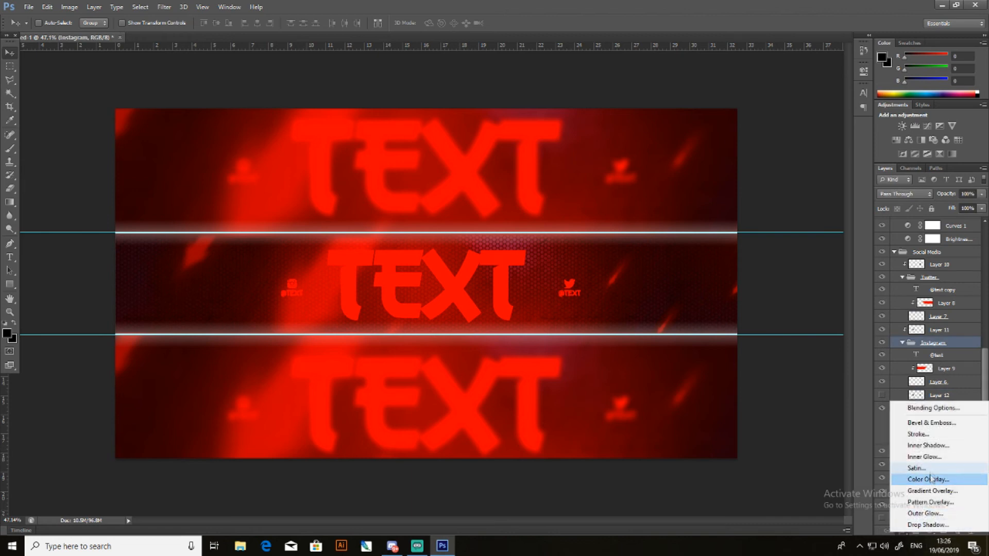
pyautogui.click(931, 435)
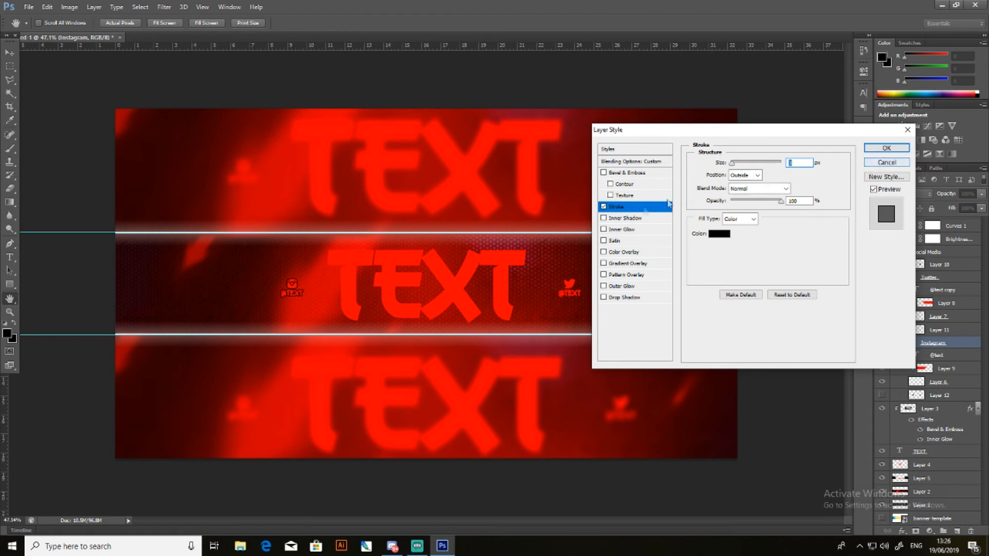
pyautogui.click(886, 163)
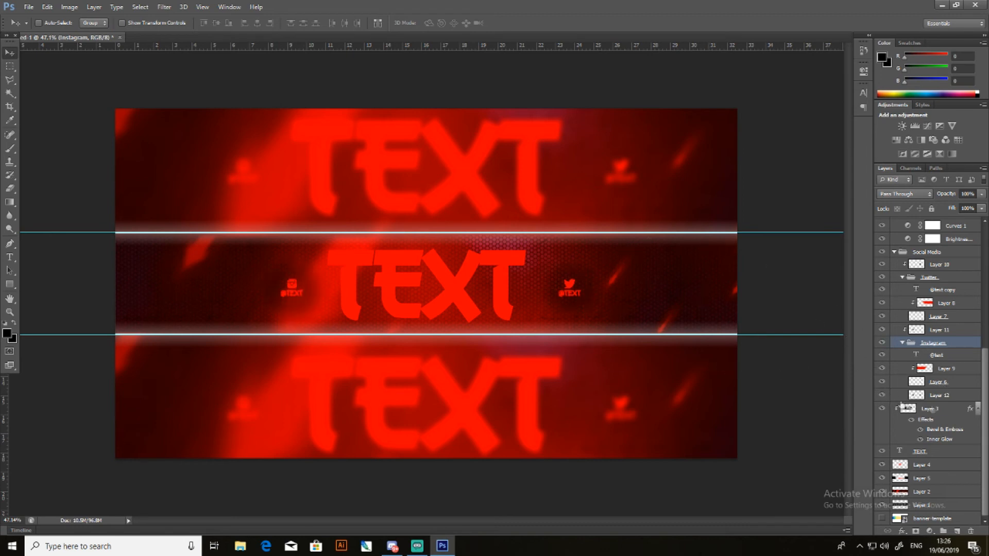
# - Create a new layer directly beneath the TEXT layer and clip Layer 3 to the TEXT layer again
pyautogui.click(934, 452)
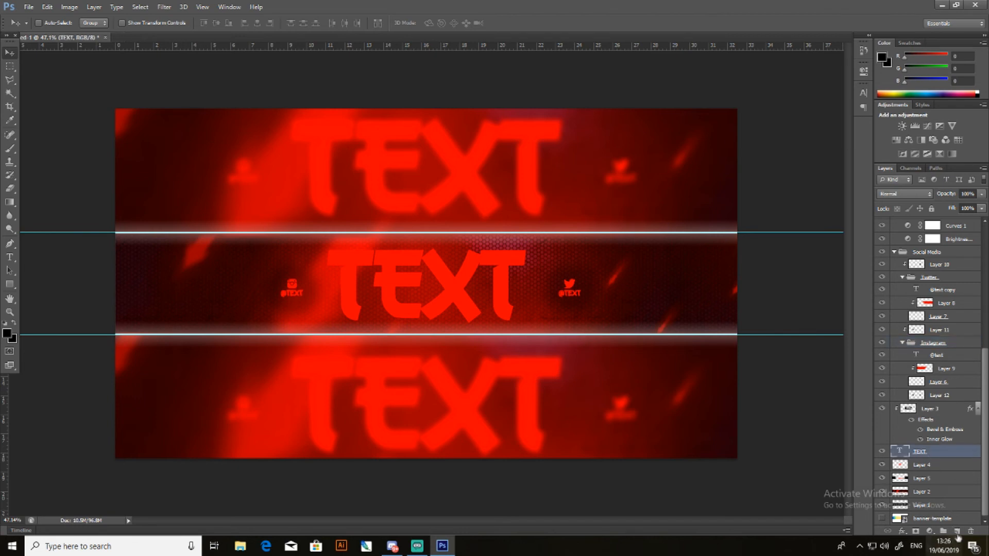
pyautogui.click(957, 531)
pyautogui.rightClick(925, 454)
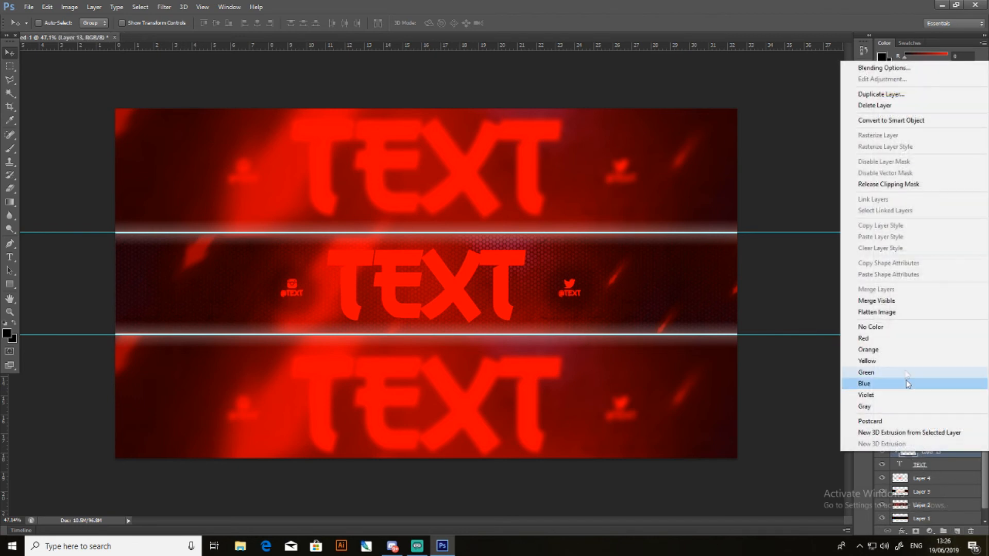
pyautogui.click(942, 173)
pyautogui.moveTo(935, 453); pyautogui.dragTo(931, 468)
pyautogui.rightClick(924, 409)
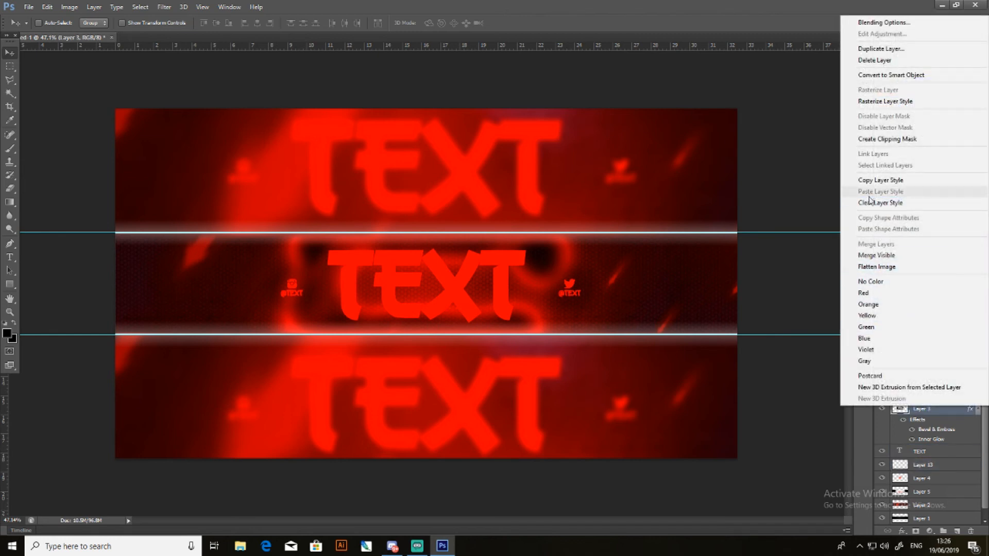
pyautogui.click(870, 139)
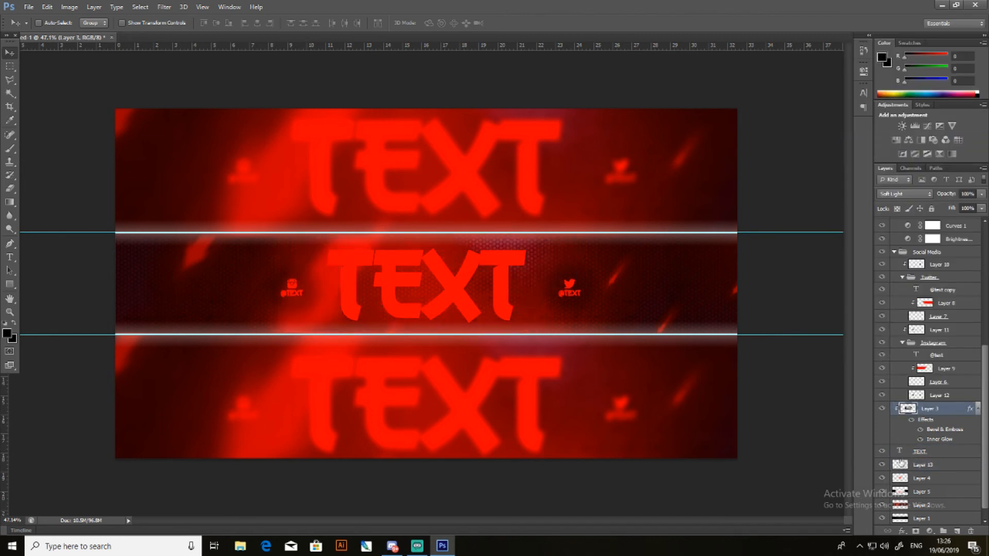
# - Paint a soft black brush stroke on Layer 13 behind the full width of the central TEXT title
pyautogui.click(933, 467)
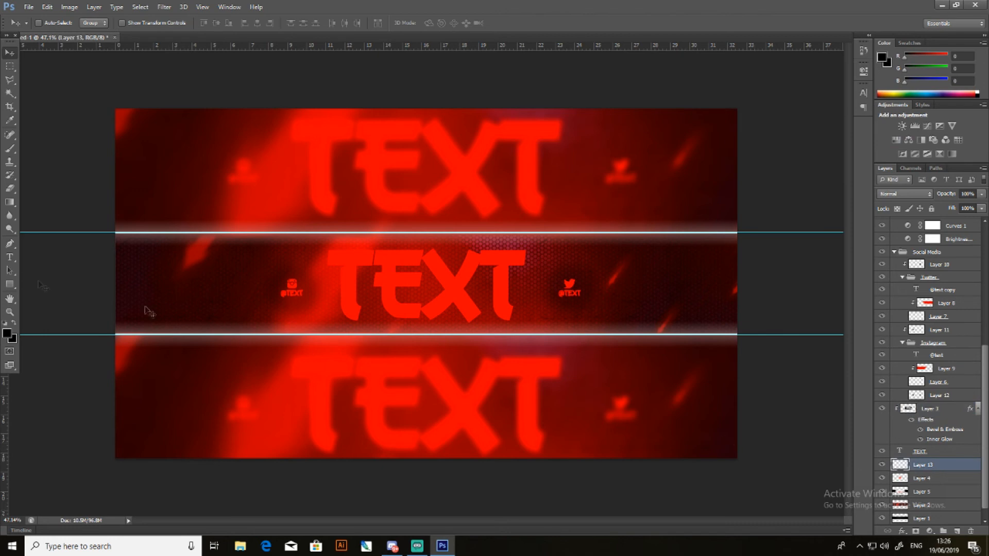
pyautogui.click(9, 148)
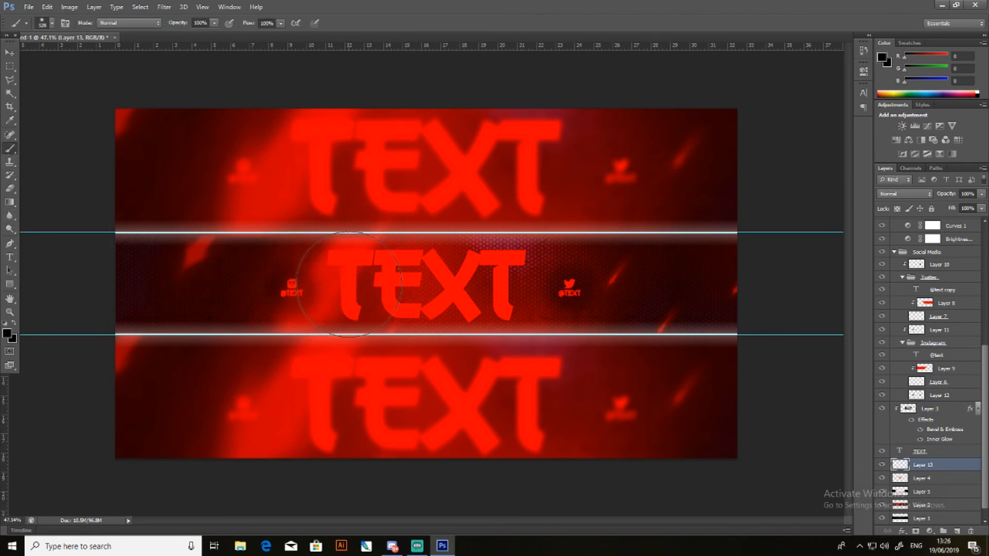
pyautogui.moveTo(344, 278); pyautogui.dragTo(515, 280)
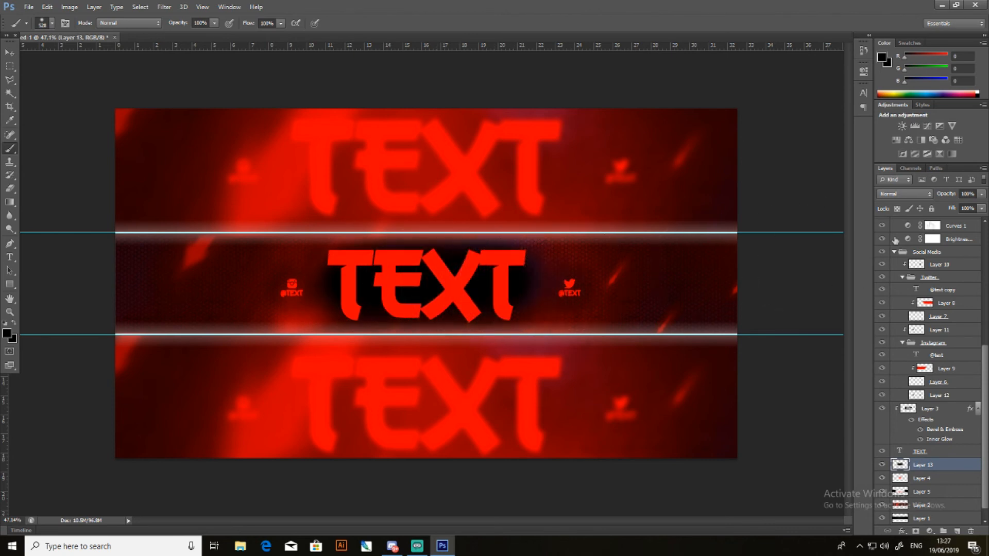
# - Set Layer 13's blend mode to Hard Light and its opacity to 30%, and switch back to the Move tool
pyautogui.click(920, 195)
pyautogui.click(889, 344)
pyautogui.click(981, 198)
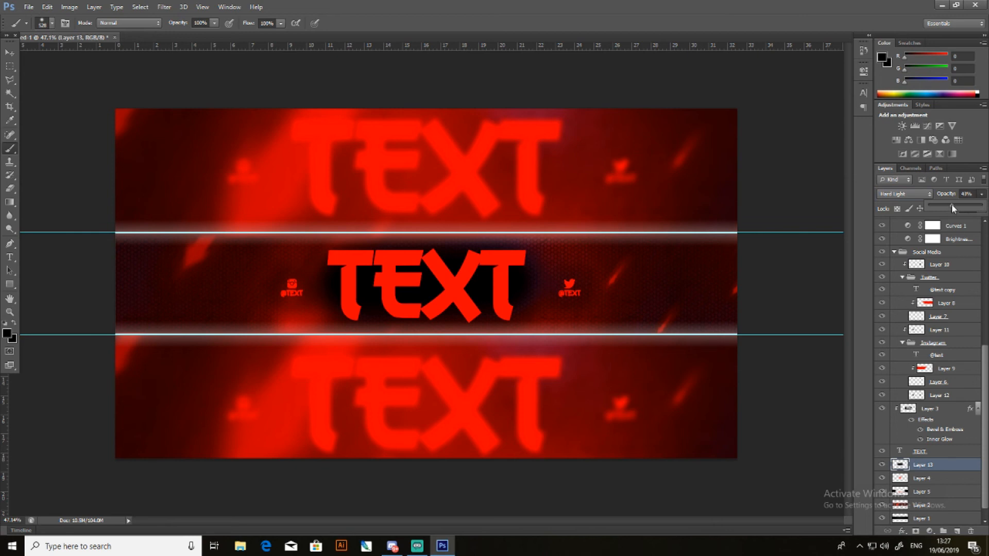
pyautogui.moveTo(952, 207); pyautogui.dragTo(952, 208)
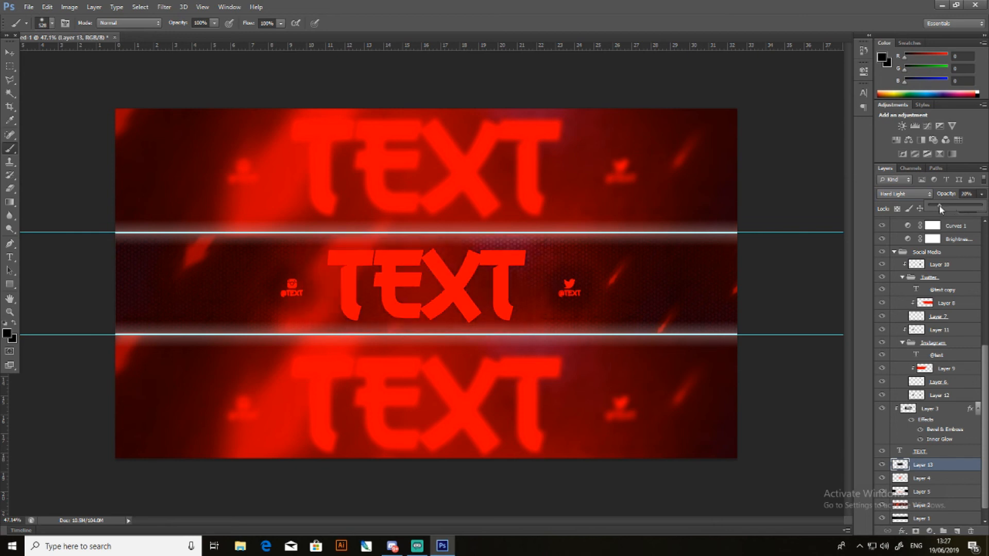
pyautogui.moveTo(938, 206); pyautogui.dragTo(945, 208)
pyautogui.click(9, 52)
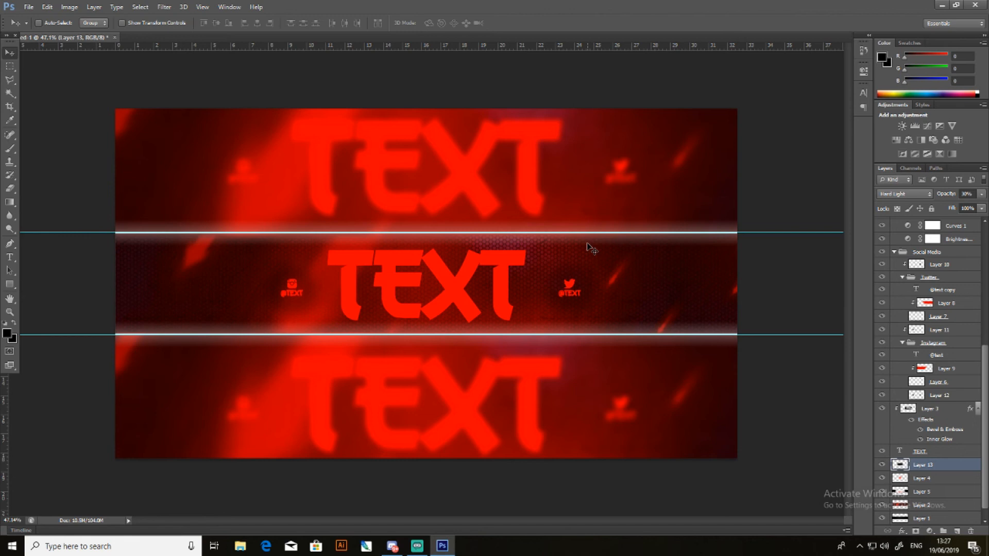
# - Remove both horizontal guides and save the document as banner.psd in the BannerTut folder, with Maximize Compatibility on
pyautogui.moveTo(629, 232); pyautogui.dragTo(783, 41)
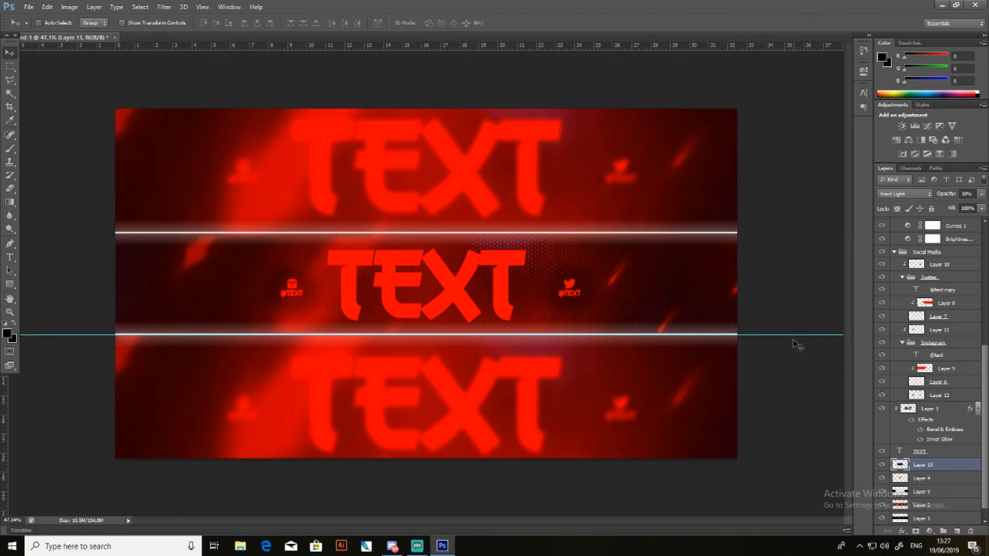
pyautogui.moveTo(790, 335); pyautogui.dragTo(754, 44)
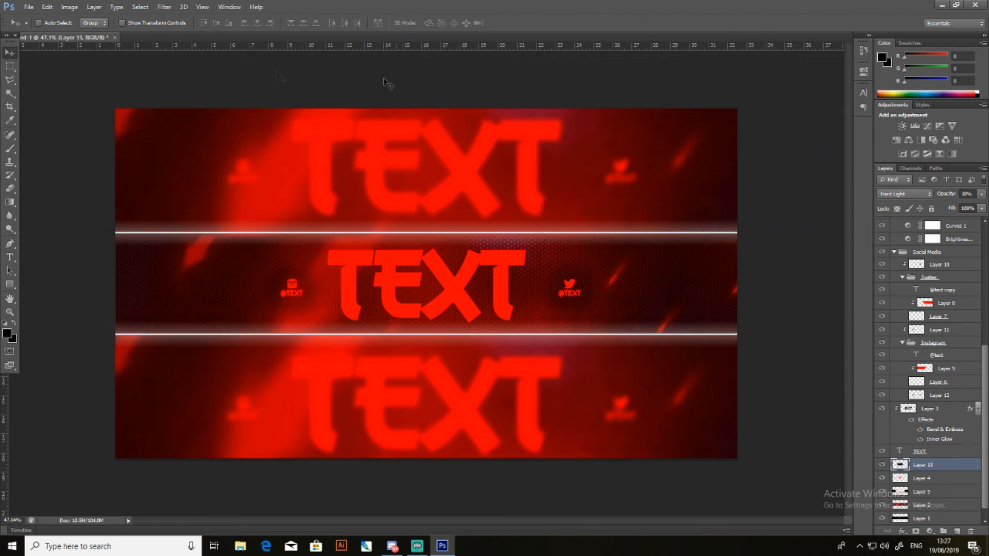
pyautogui.click(28, 7)
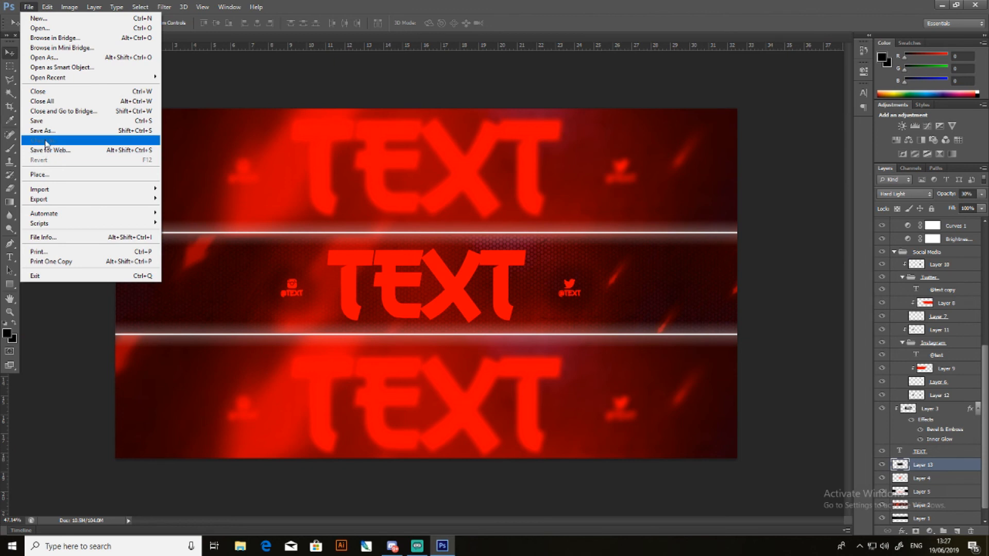
pyautogui.click(48, 123)
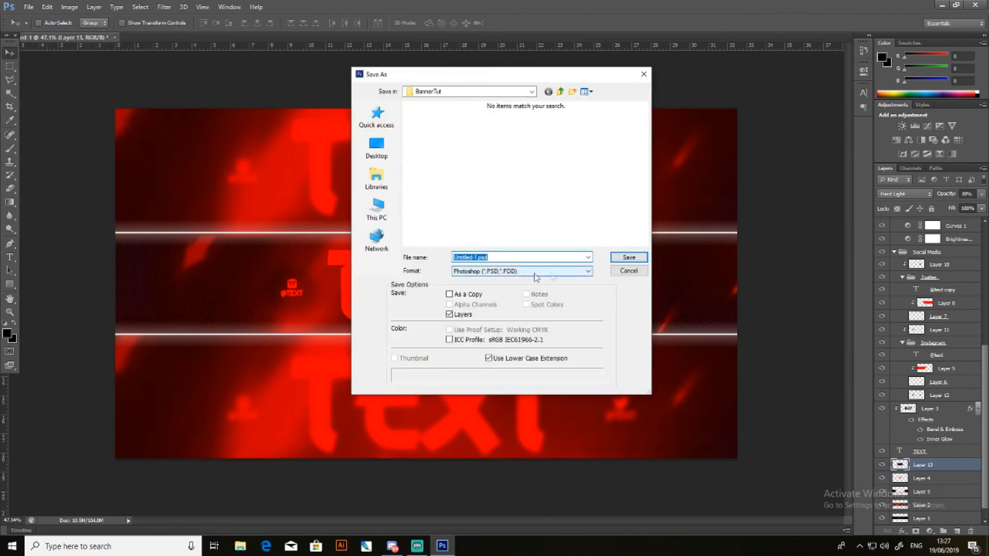
pyautogui.moveTo(478, 260); pyautogui.dragTo(371, 261)
pyautogui.write('bnn')
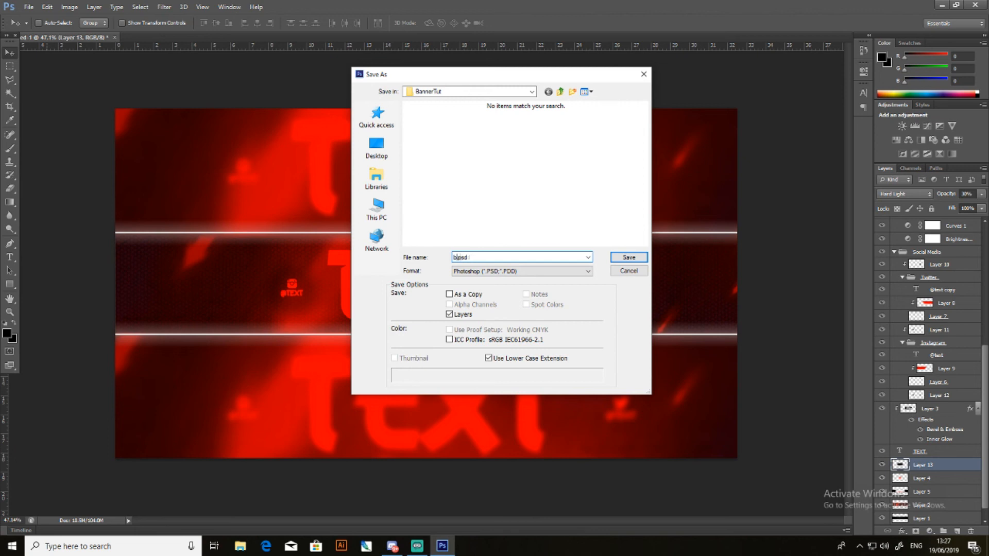
pyautogui.write('ner')
pyautogui.press('Return')
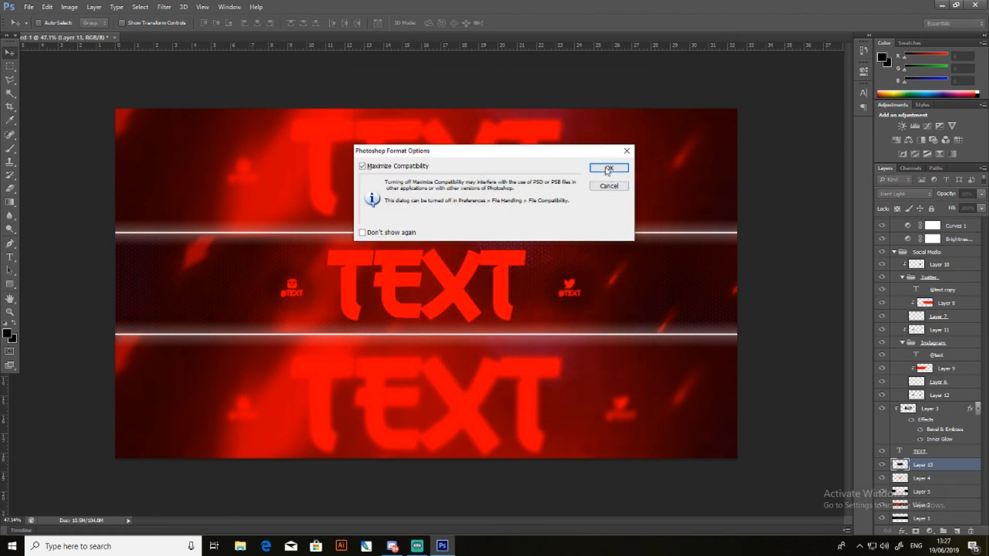
pyautogui.press('Return')
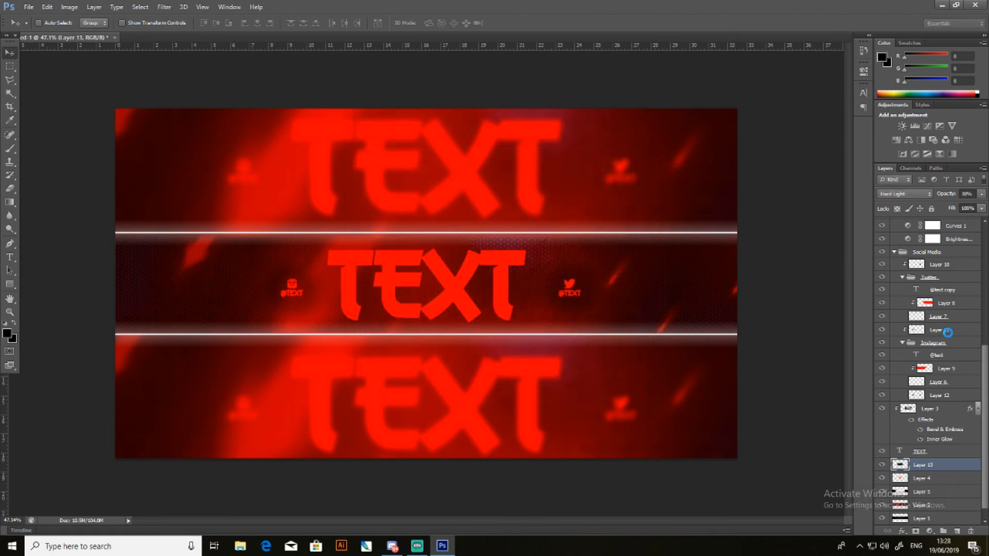
# - Save a PNG copy of the banner as banner.png in the BannerTut folder
pyautogui.click(29, 7)
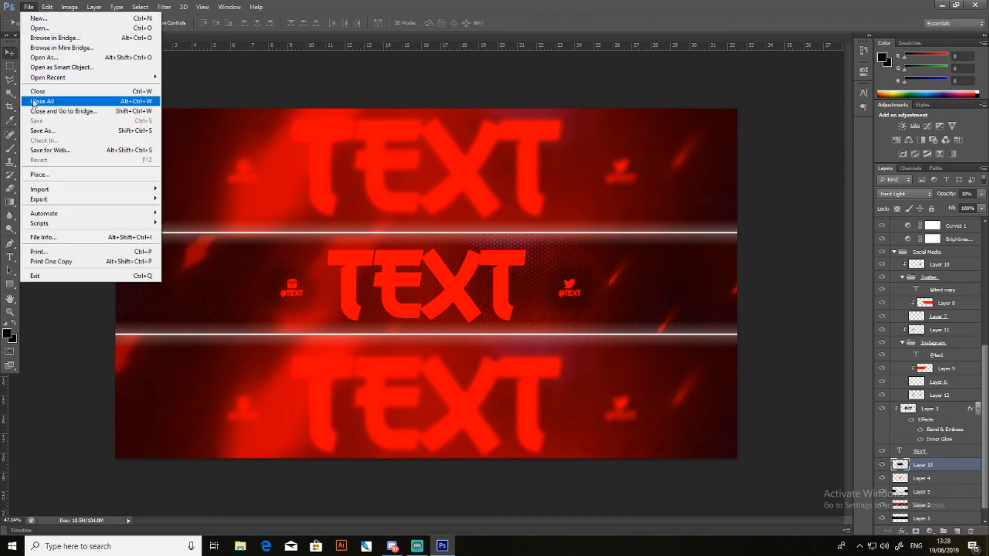
pyautogui.click(41, 131)
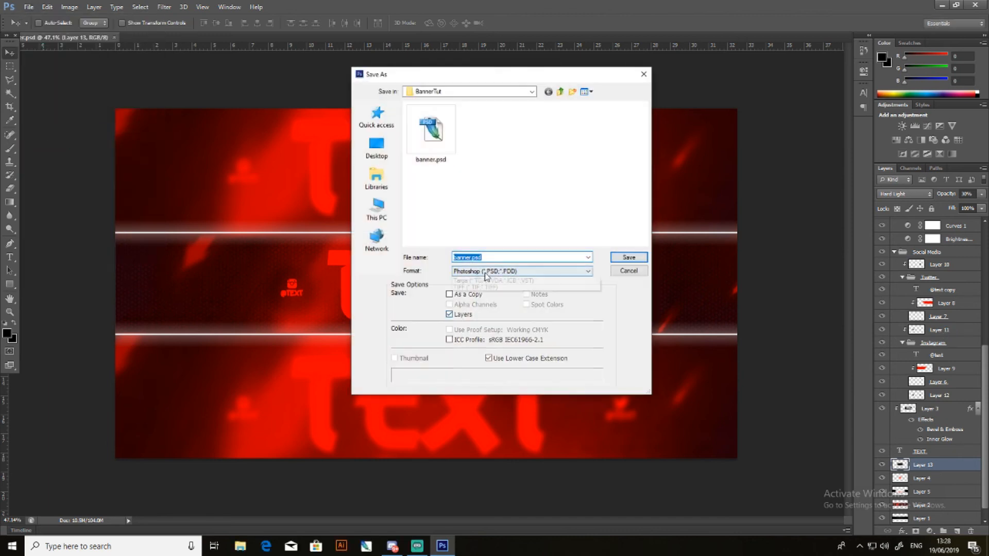
pyautogui.click(522, 271)
pyautogui.click(479, 394)
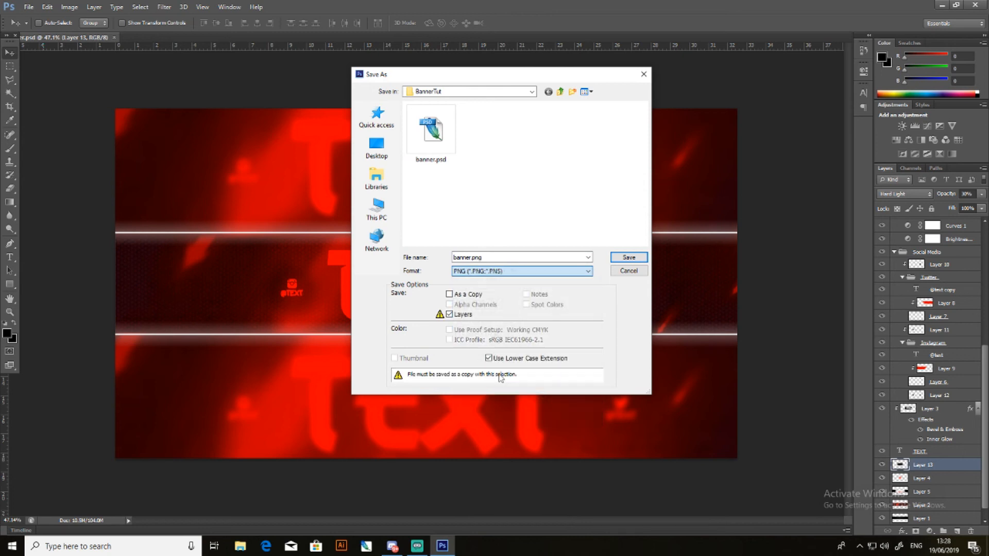
pyautogui.doubleClick(471, 258)
pyautogui.click(471, 259)
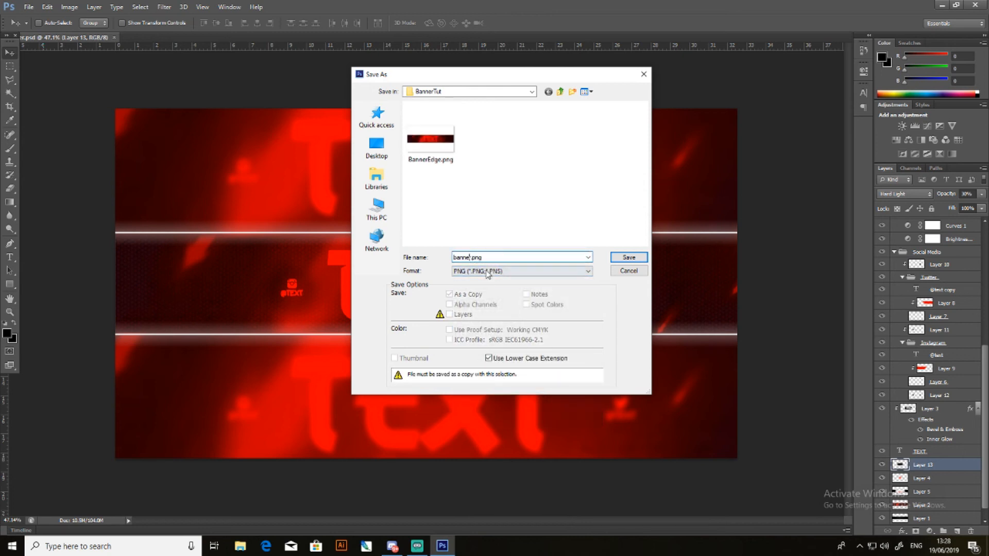
pyautogui.press('Return')
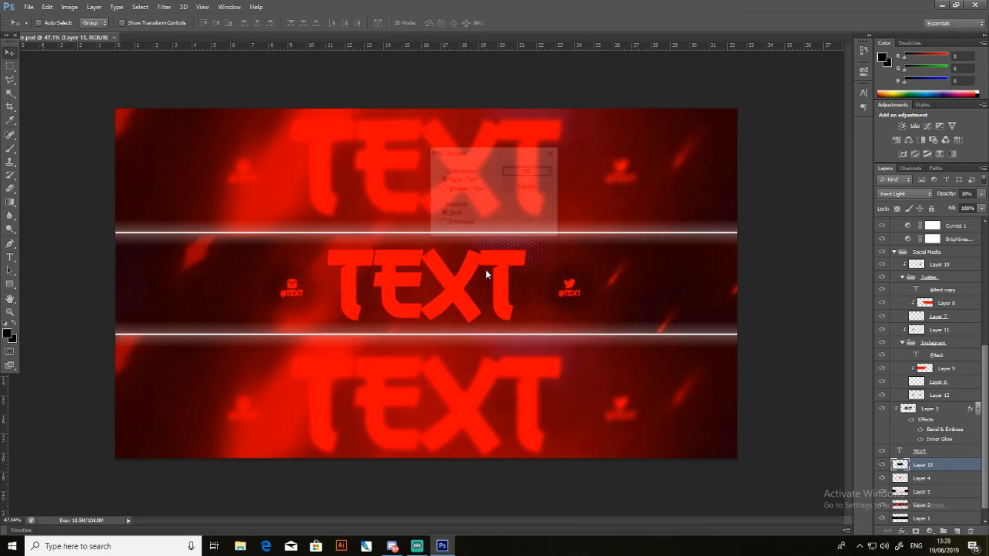
pyautogui.click(510, 173)
# - Save another PNG copy as bannercomp.png, using Smallest / Slow compression and no interlacing
pyautogui.click(29, 7)
pyautogui.click(59, 132)
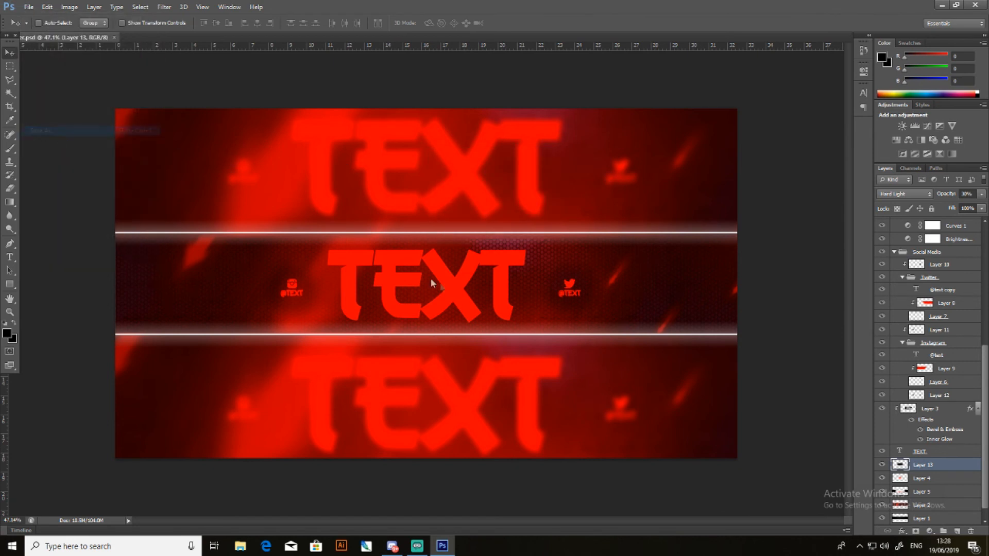
pyautogui.click(515, 271)
pyautogui.click(498, 394)
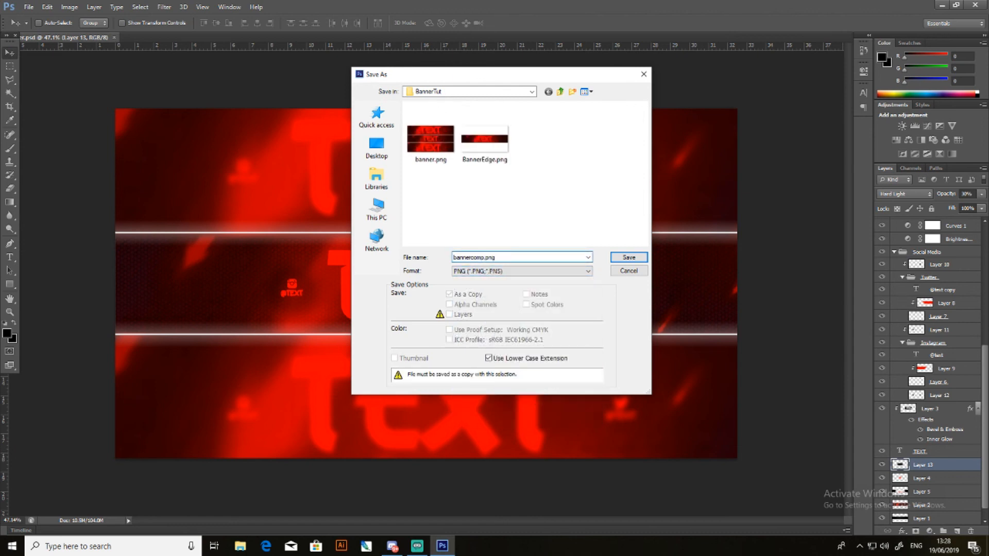
pyautogui.press('Return')
pyautogui.click(450, 190)
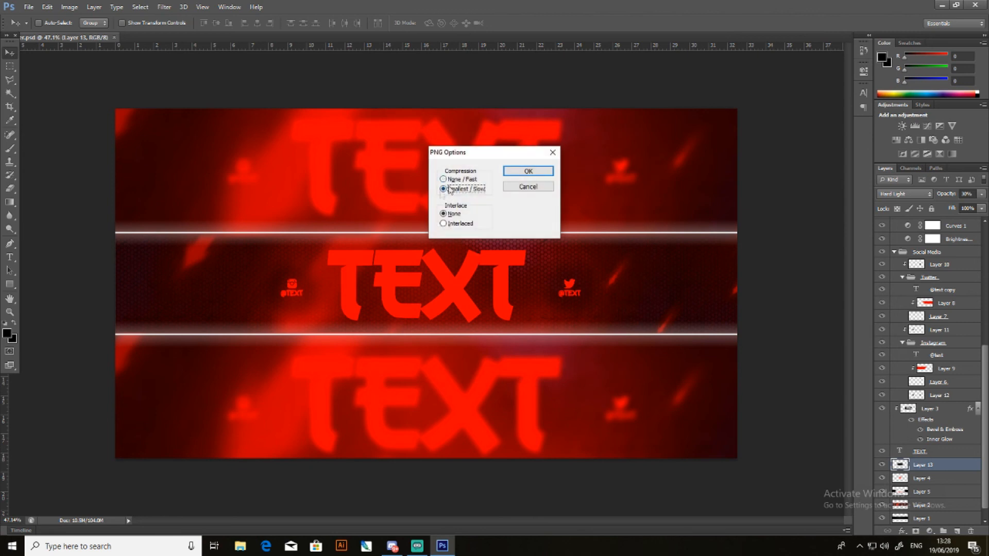
pyautogui.click(526, 172)
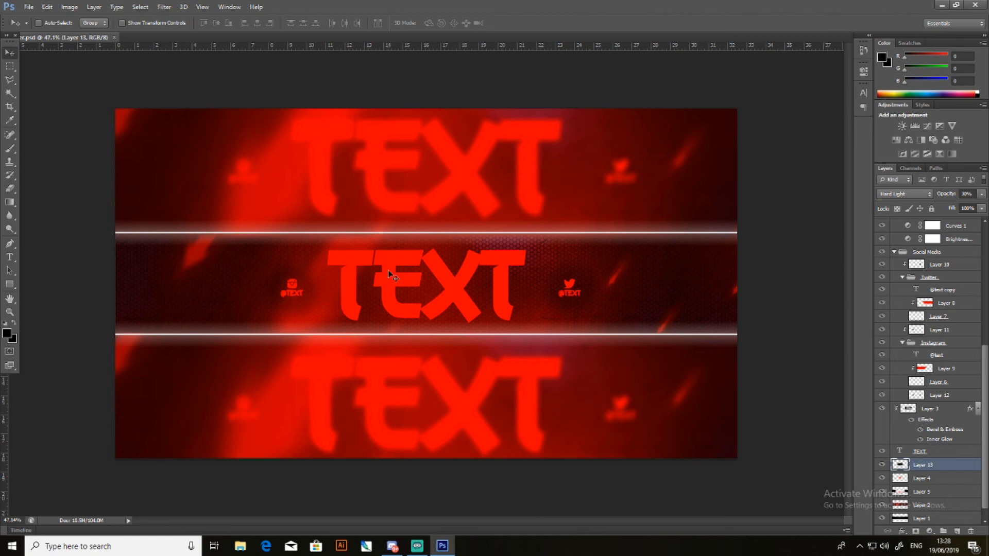
# - Switch to File Explorer and check the size on disk of bannercomp.png in its file properties
pyautogui.click(241, 546)
pyautogui.rightClick(480, 257)
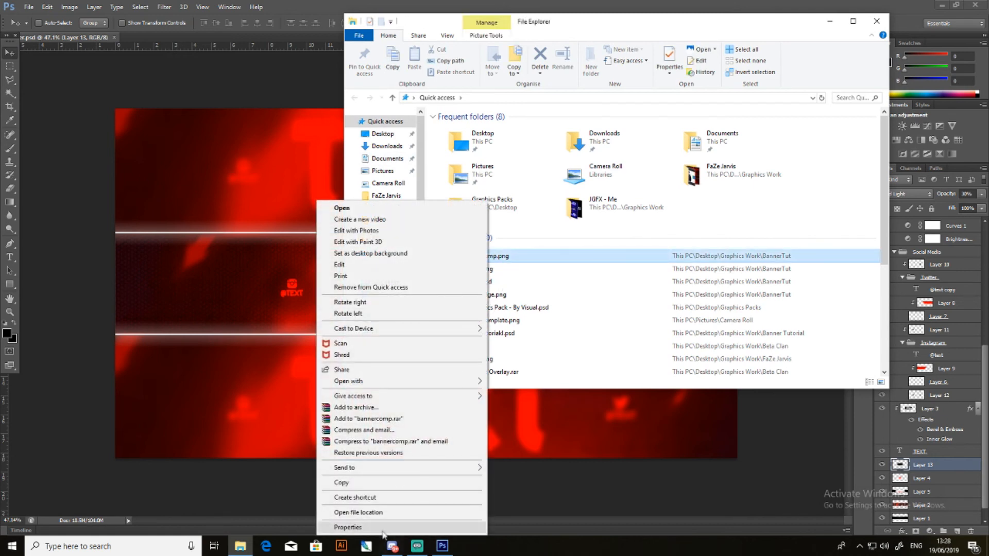
pyautogui.click(382, 530)
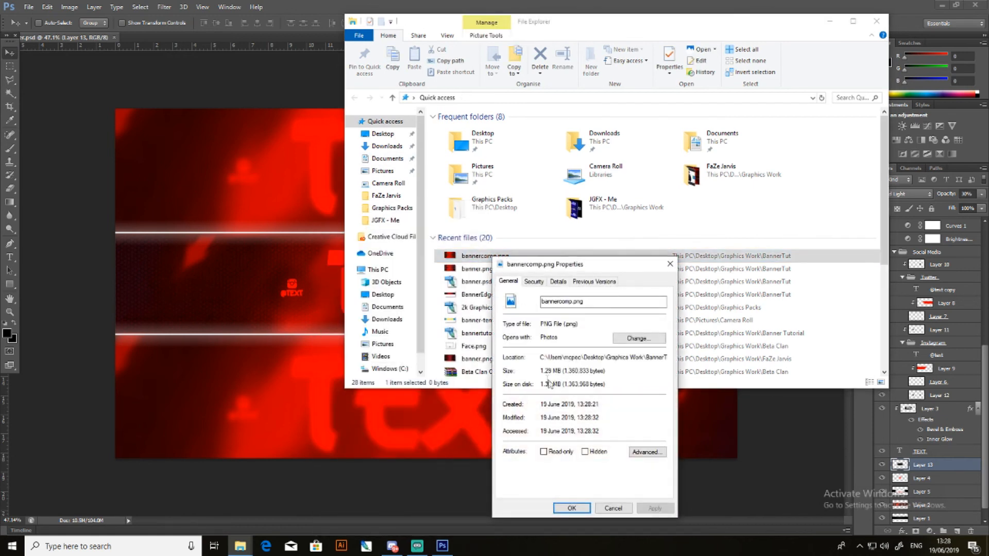
pyautogui.moveTo(542, 384); pyautogui.dragTo(559, 390)
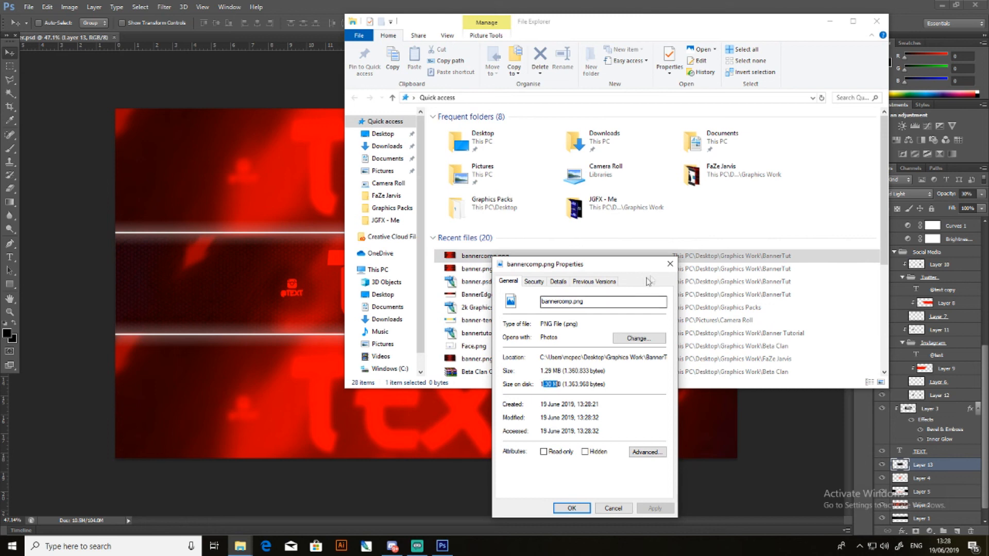
pyautogui.click(670, 264)
# - Check the size on disk of the uncompressed banner.png in its file properties
pyautogui.rightClick(508, 269)
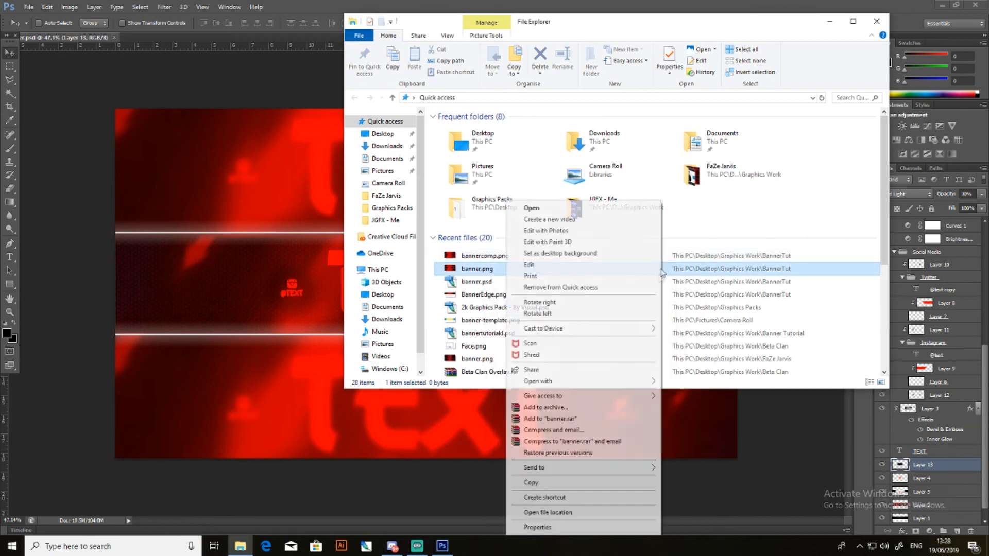
pyautogui.click(525, 530)
pyautogui.moveTo(716, 381); pyautogui.dragTo(724, 381)
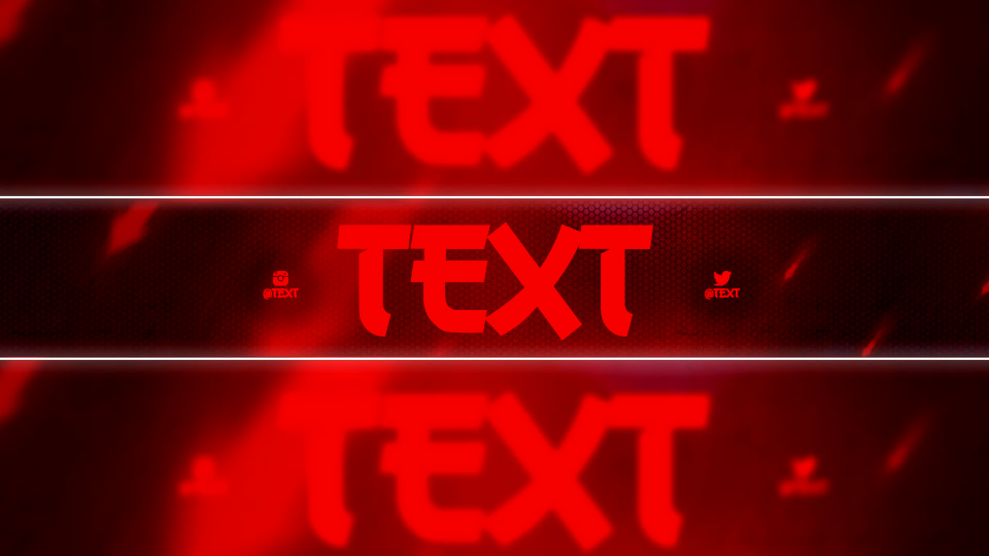